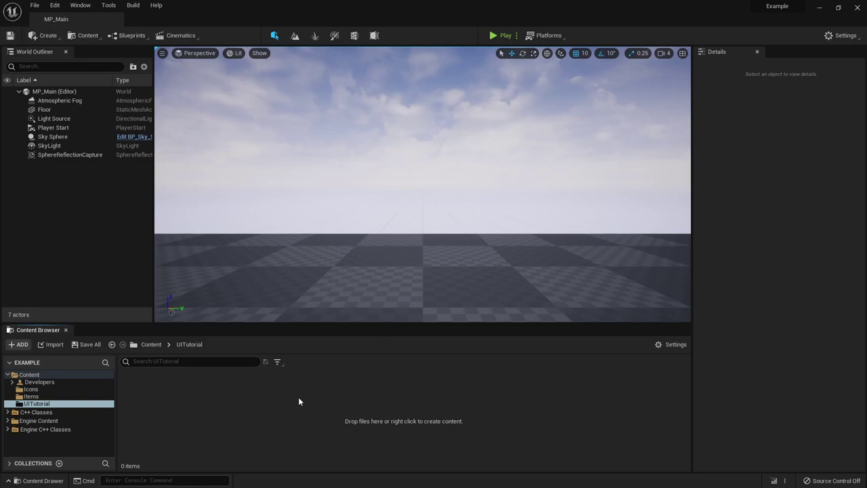
Step: Create a Widget Blueprint named WBP_Example in the UITutorial folder and open it for editing
right_click(199, 395)
mouse_move(250, 376)
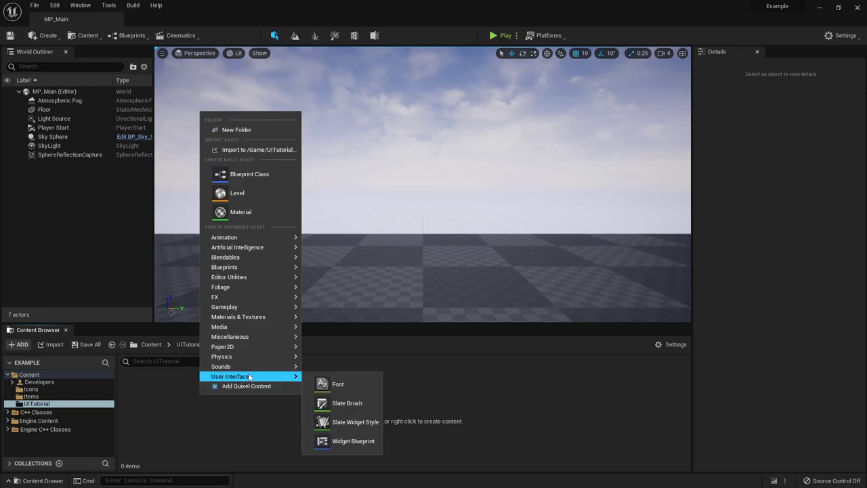
left_click(345, 441)
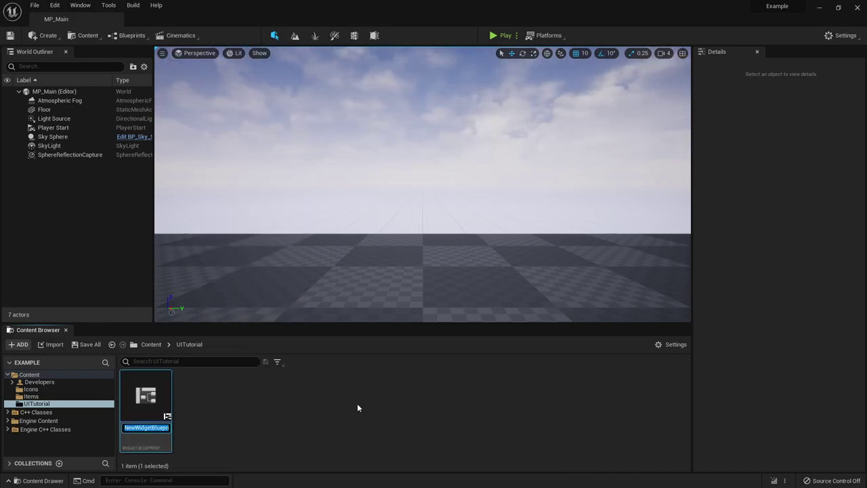
type("WBP_Exm")
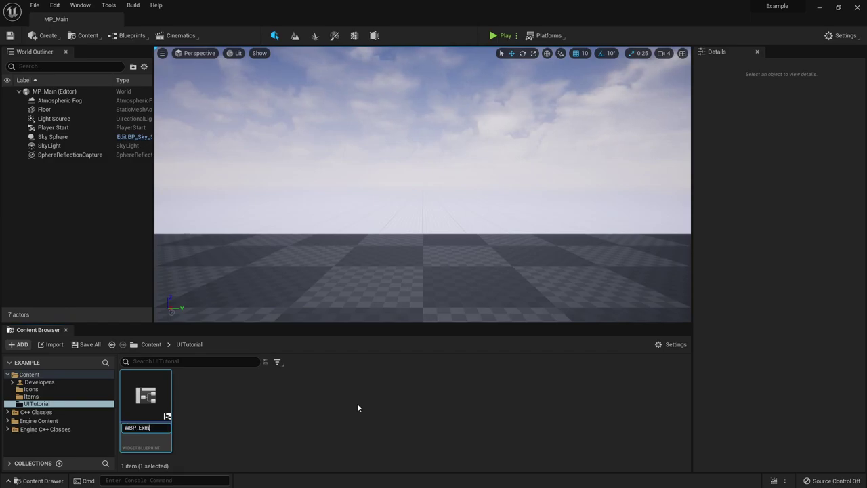
key("BackSpace")
type("ample")
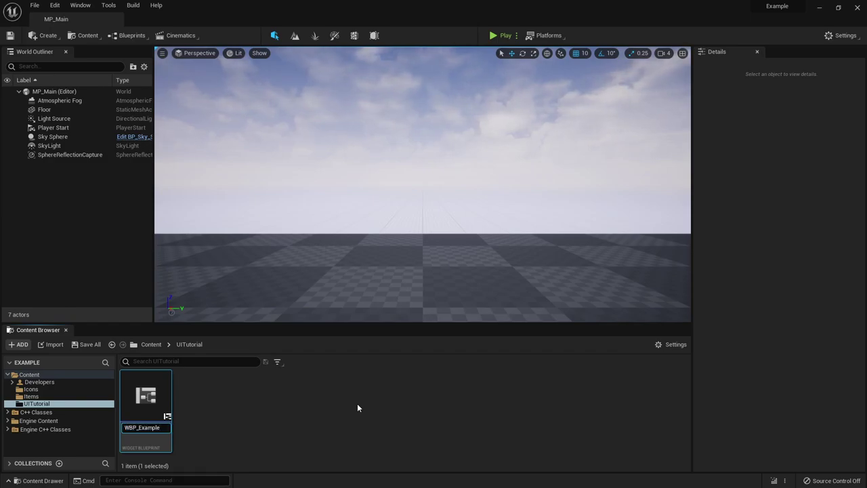
key("Return")
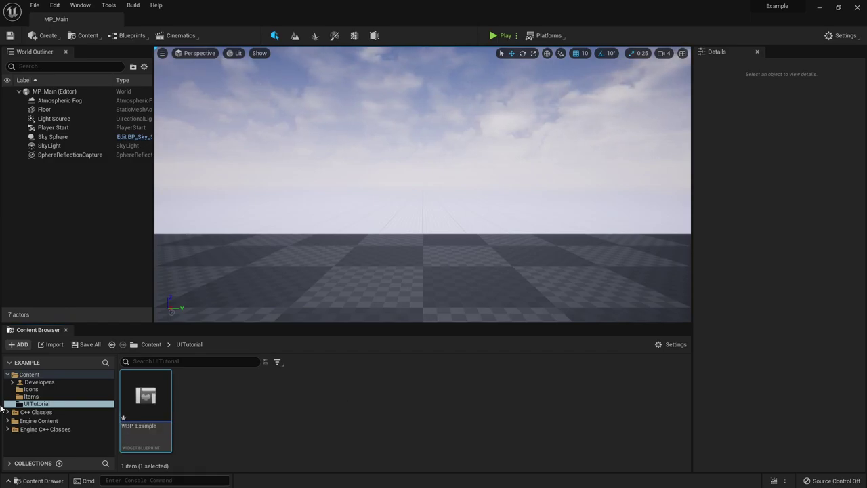
right_click(158, 396)
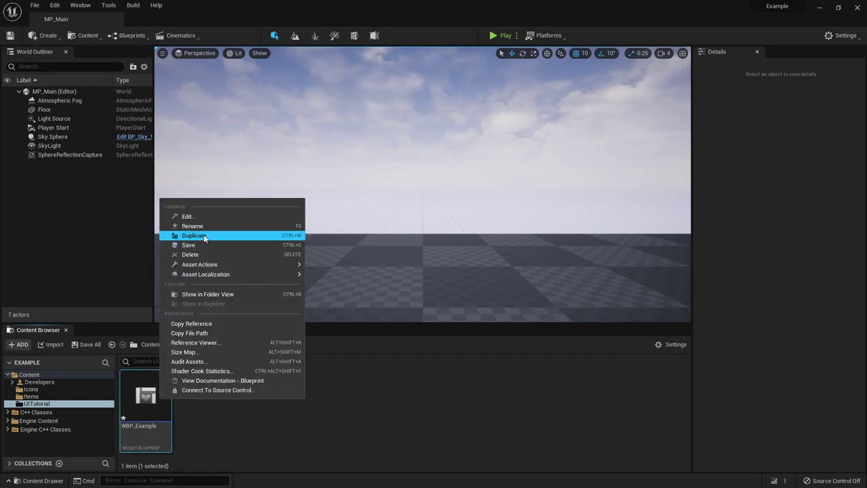
left_click(173, 414)
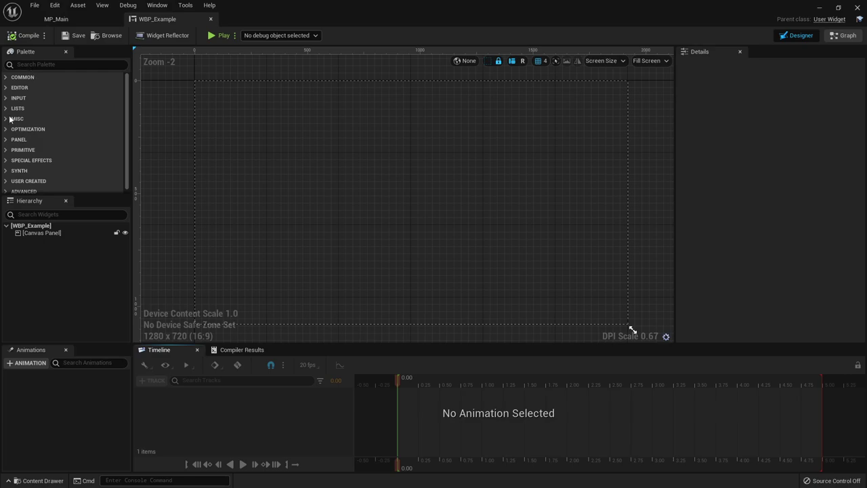
Step: Examine the widgets available in the Palette's Common, Input, User Created and Panel categories
left_click(5, 78)
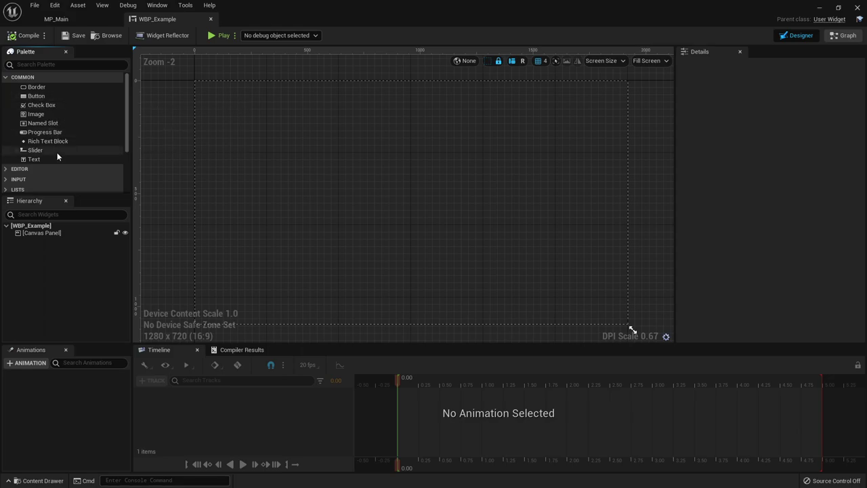
left_click(19, 180)
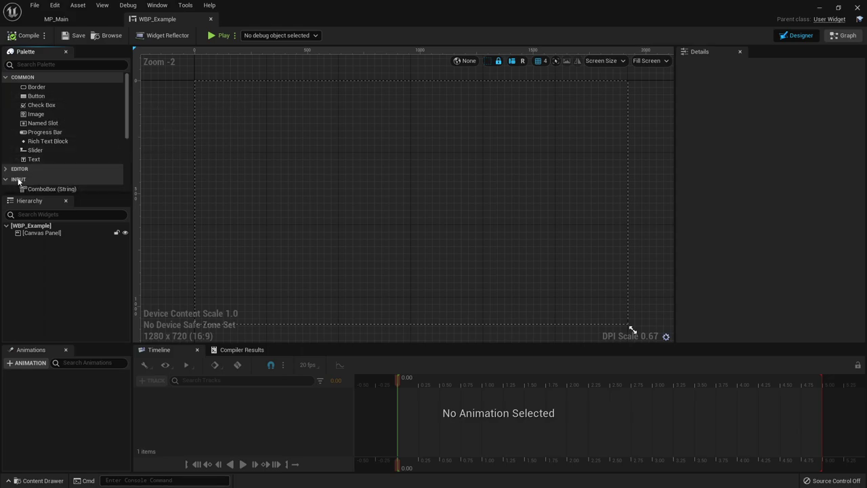
scroll(52, 166, "down", 3)
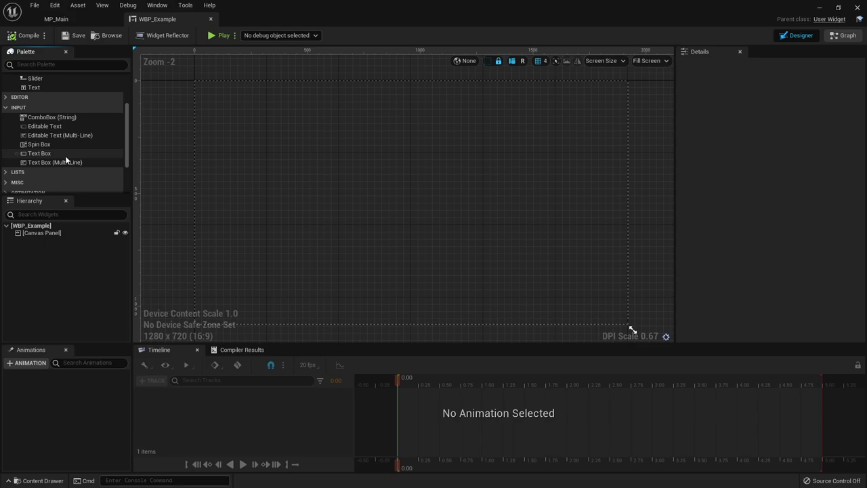
scroll(57, 163, "down", 3)
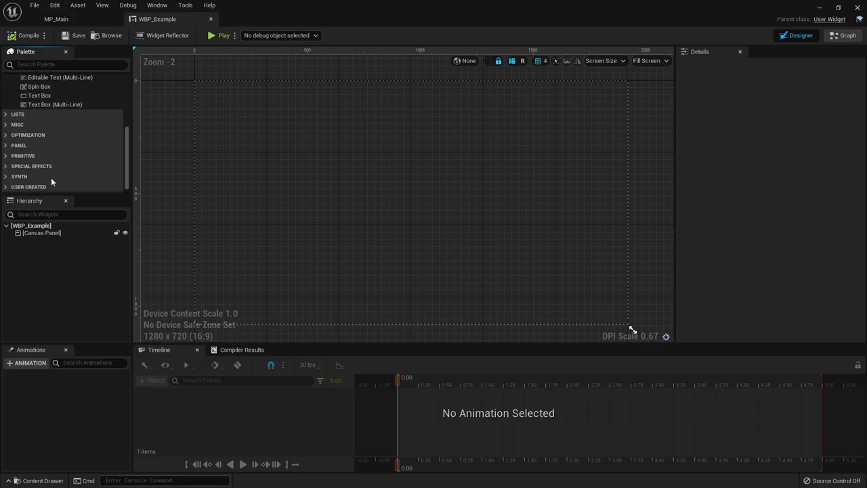
left_click(27, 186)
scroll(79, 172, "down", 2)
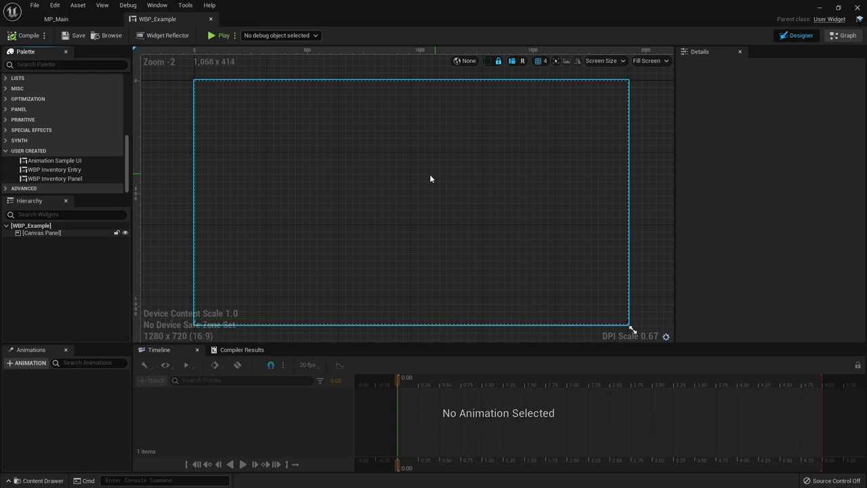
scroll(48, 153, "up", 2)
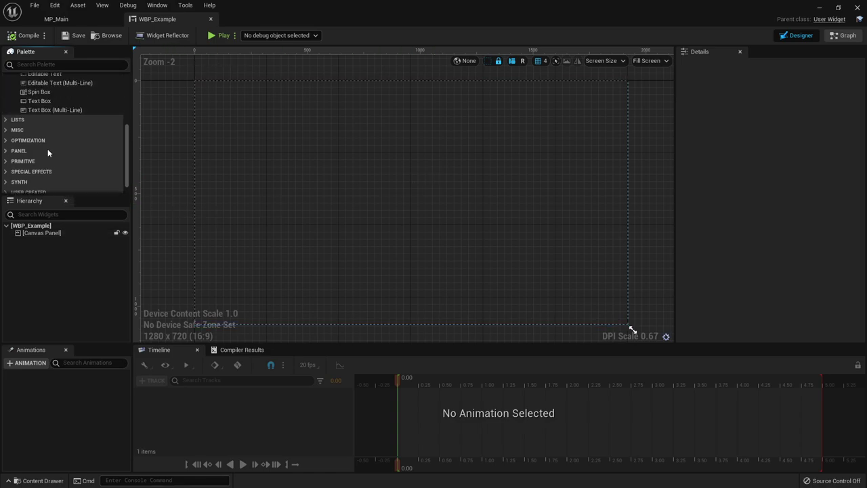
scroll(47, 152, "up", 5)
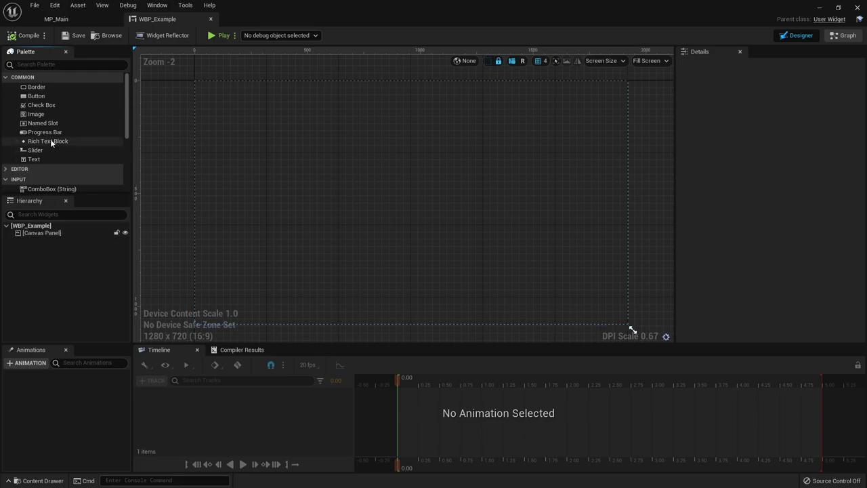
scroll(54, 141, "down", 5)
left_click(9, 149)
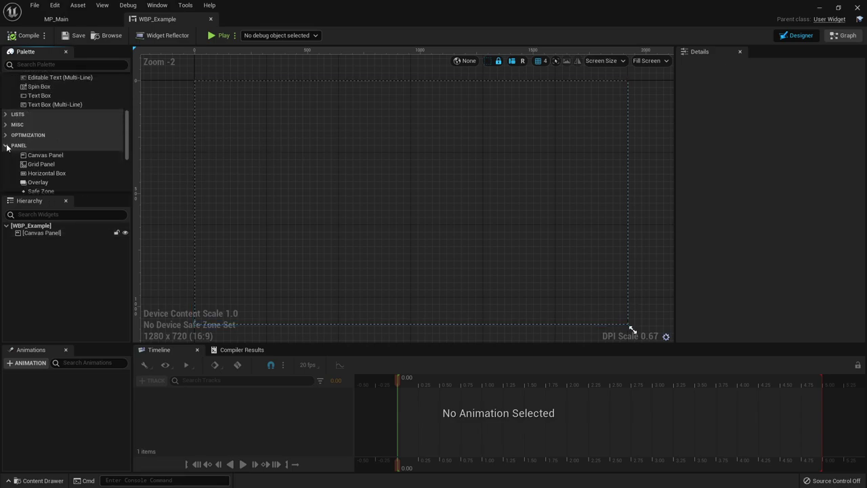
scroll(66, 144, "down", 2)
left_click(53, 129)
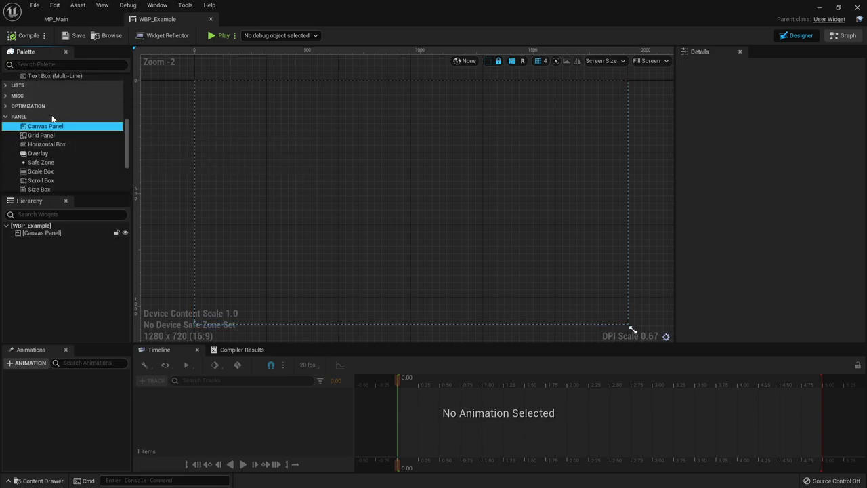
scroll(60, 156, "up", 5)
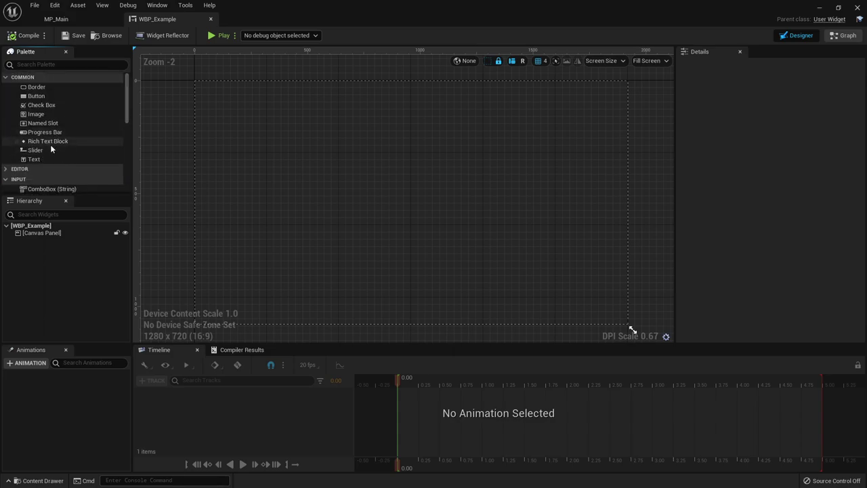
Step: Add an Image widget to the Canvas Panel, anchored top-left, and enlarge it to about 581 by 645
left_click_drag(39, 114, 48, 237)
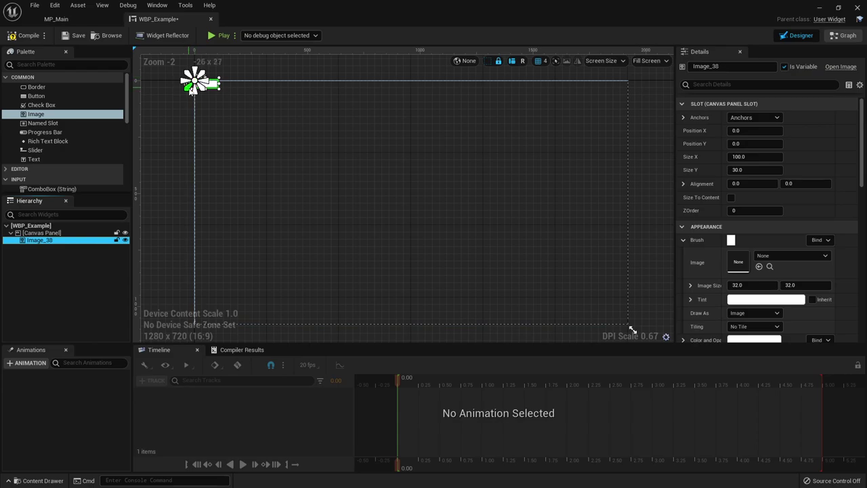
left_click(777, 118)
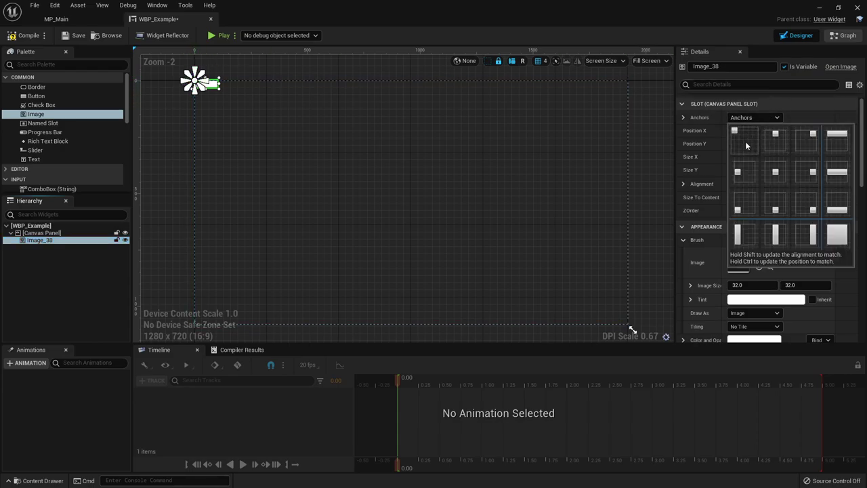
left_click(746, 139)
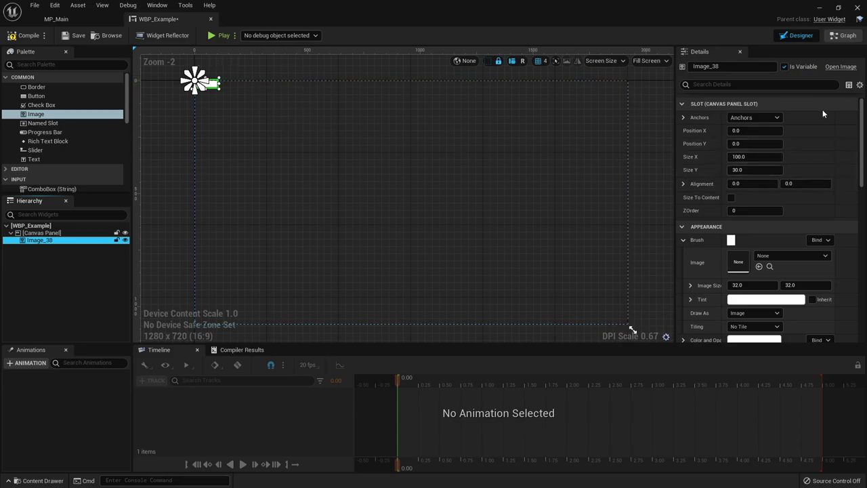
left_click_drag(752, 156, 833, 156)
left_click_drag(752, 170, 770, 184)
Step: Set the image's alignment to 0.5 in both X and Y
left_click(745, 184)
type("0.5")
key("Tab")
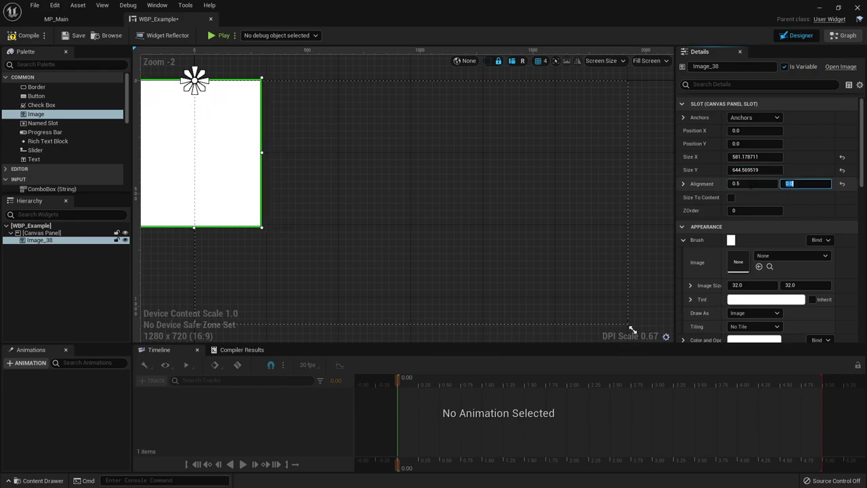
type("0.5")
key("Return")
right_click_drag(315, 136, 420, 224)
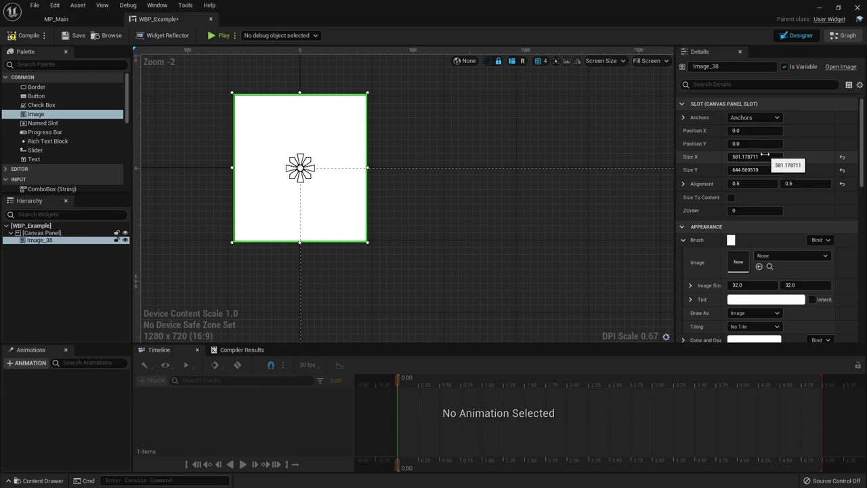
right_click_drag(631, 166, 515, 143)
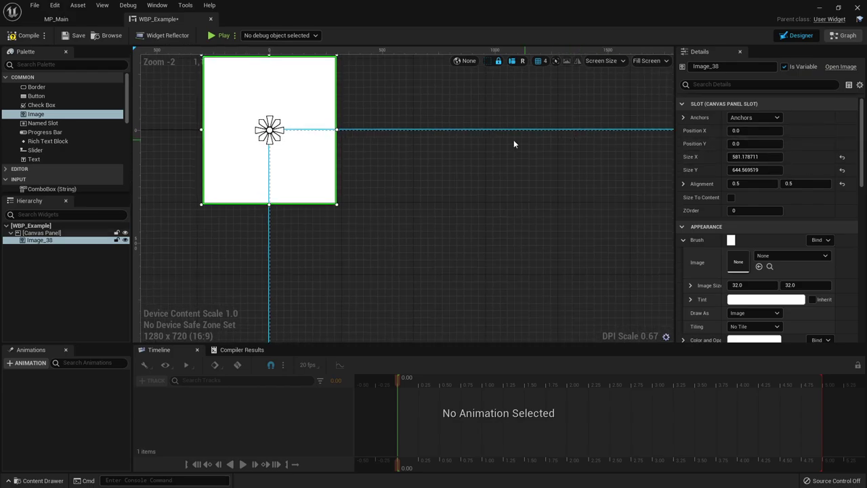
Step: Try the centre anchor preset on the image, and return its anchor to the canvas's top-left corner
left_click(685, 118)
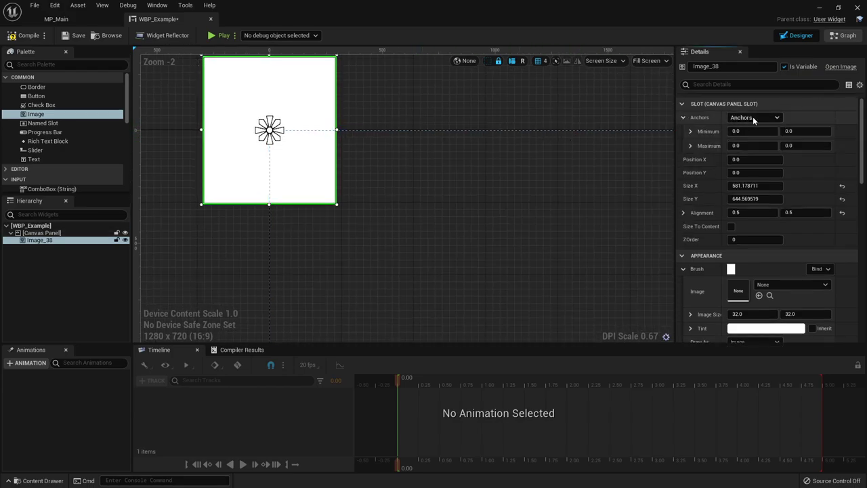
left_click(757, 116)
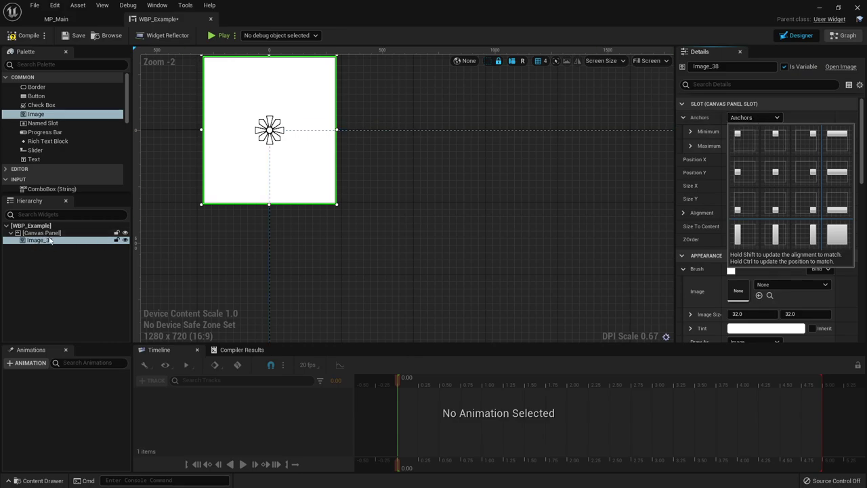
left_click(768, 173)
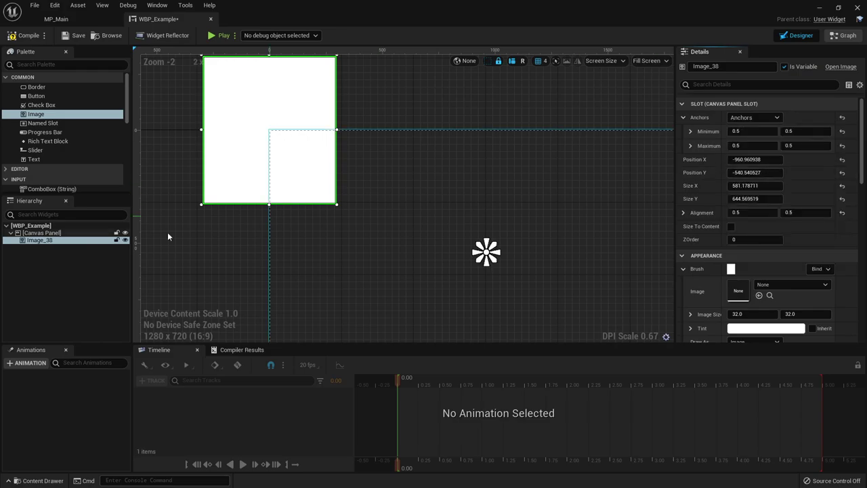
left_click(45, 233)
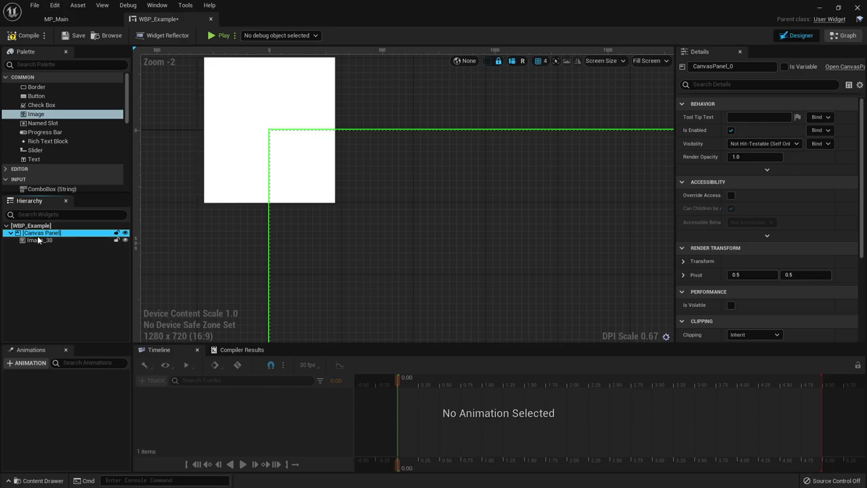
right_click_drag(418, 224, 366, 203)
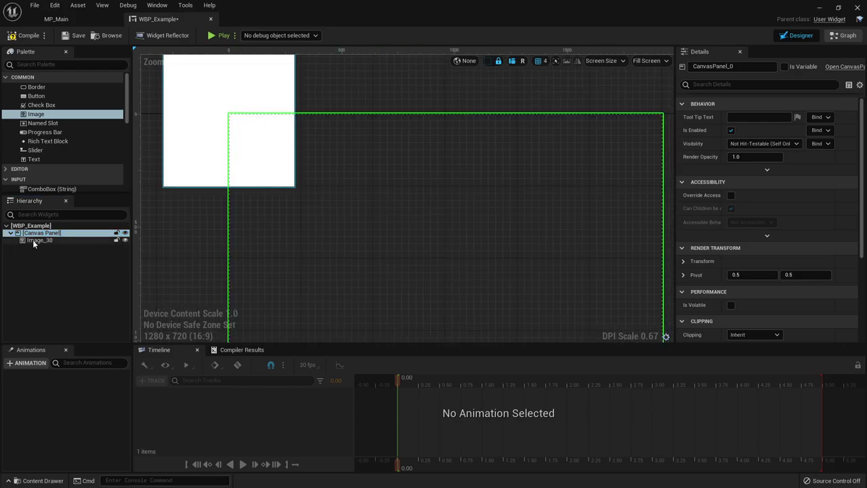
left_click(33, 240)
right_click_drag(240, 227, 256, 242)
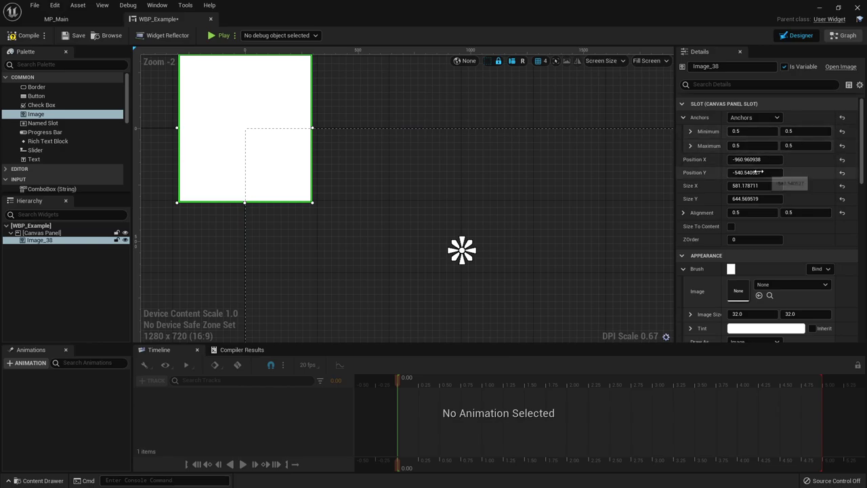
left_click(762, 119)
left_click(744, 137, "shift")
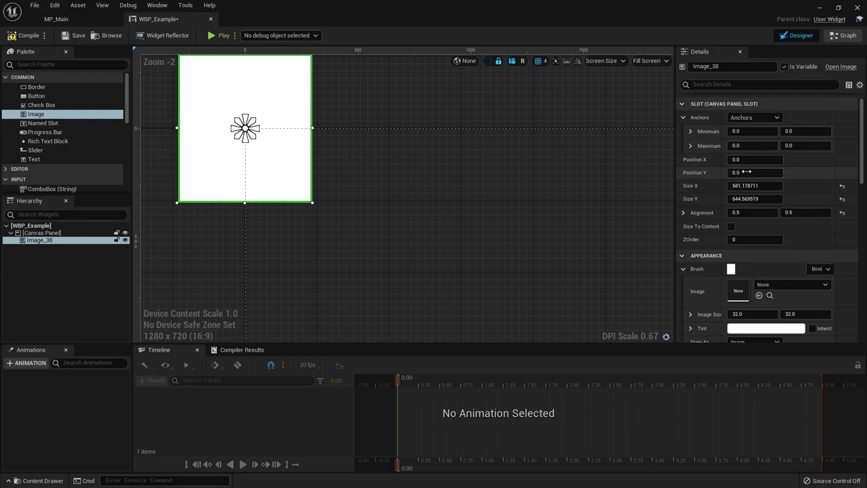
Step: Anchor the image to the centre of the canvas and set its Position X and Position Y to 0
left_click(754, 118)
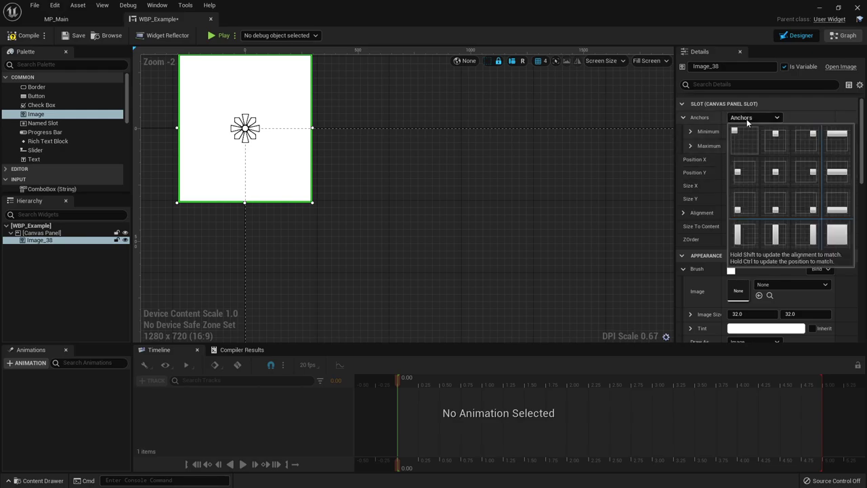
left_click(772, 172)
left_click(754, 159)
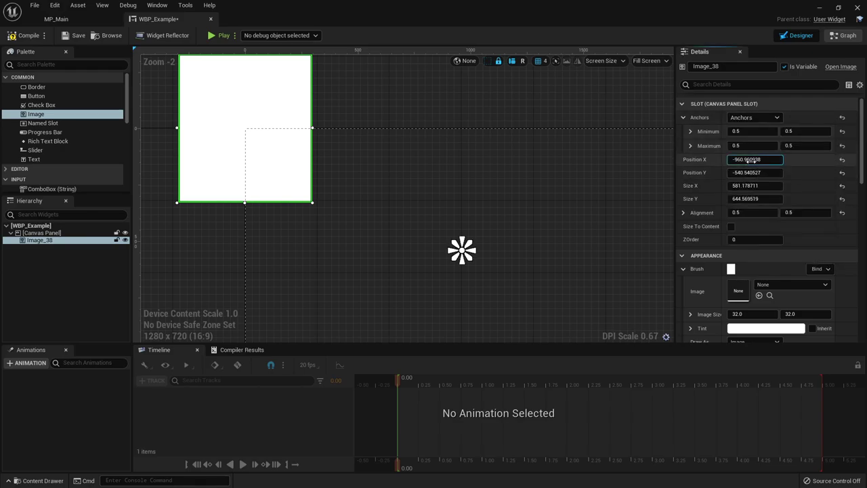
type("0")
key("Tab")
type("0")
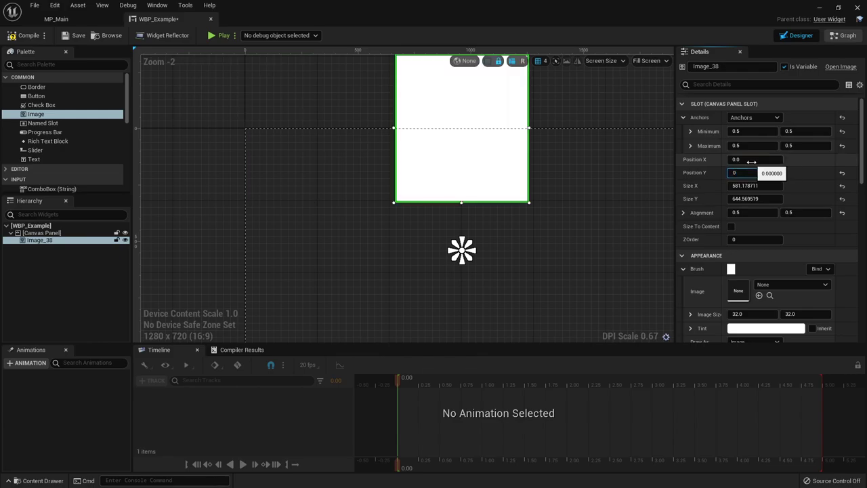
key("Return")
right_click_drag(637, 228, 589, 174)
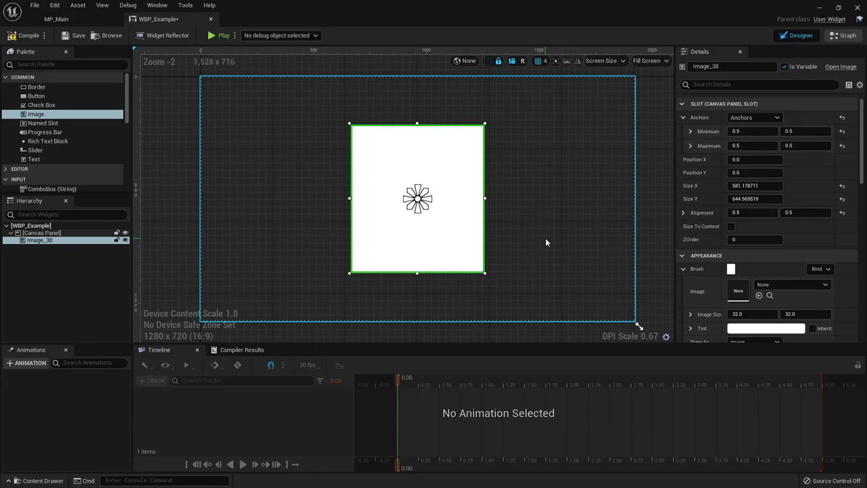
Step: Try the anchor preset that stretches along the canvas's top edge on the image, and return its anchor to the centre
left_click(742, 119)
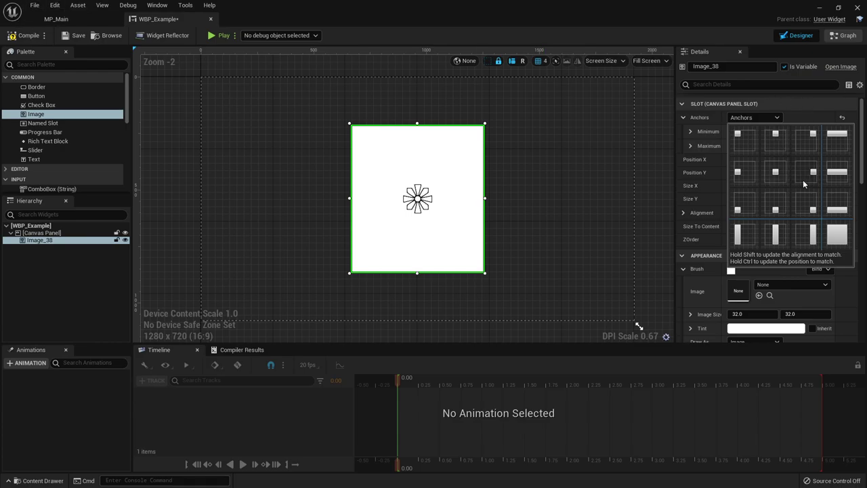
left_click(840, 146)
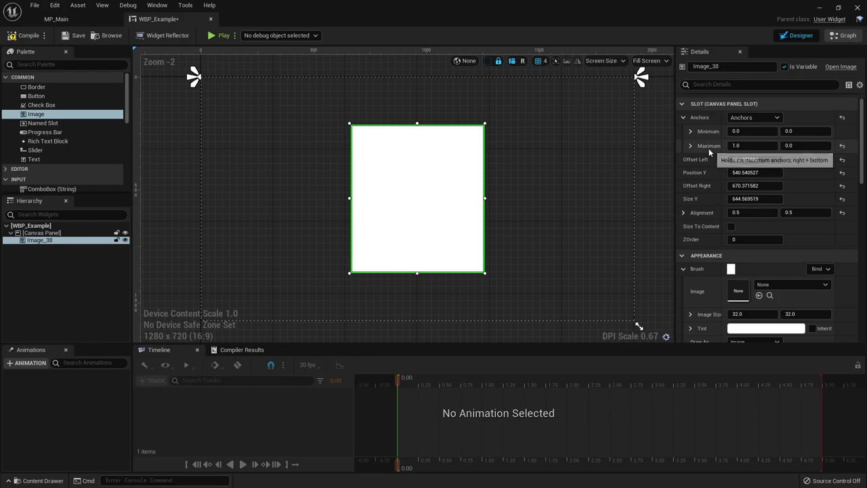
right_click_drag(546, 136, 549, 170)
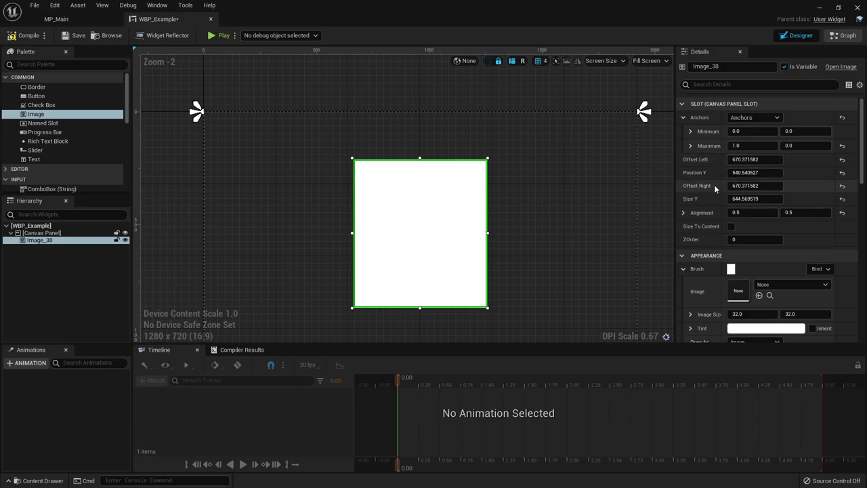
left_click(750, 118)
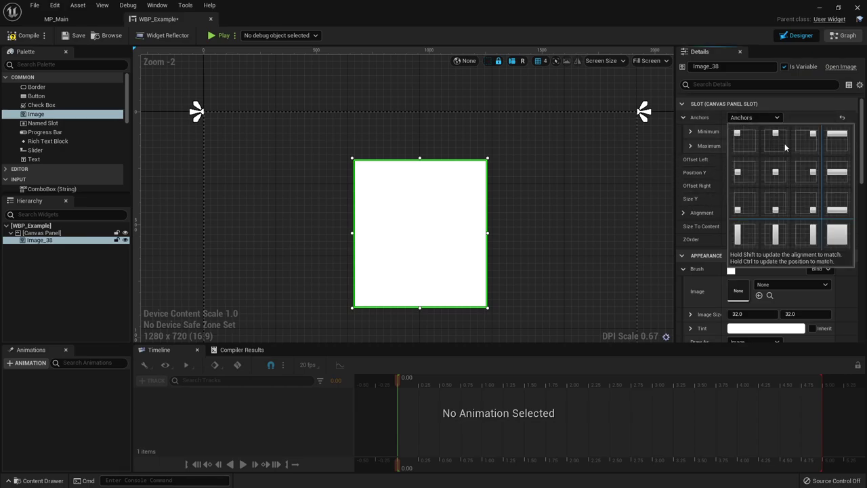
left_click(769, 178)
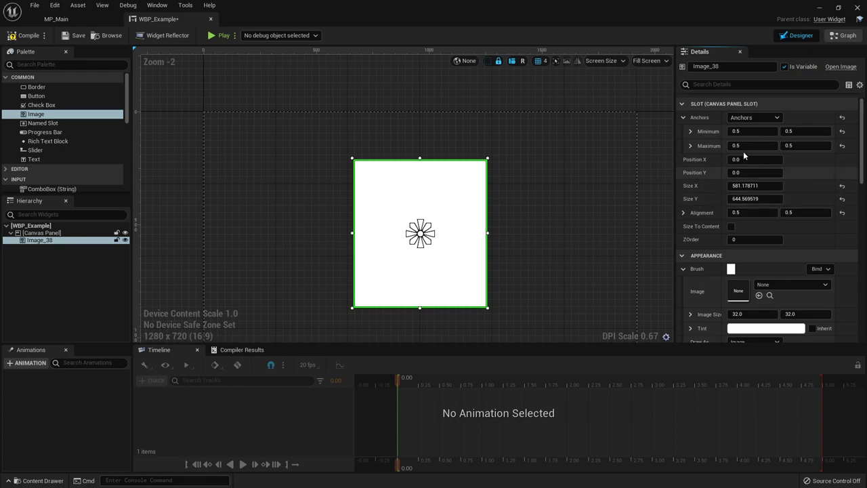
Step: Anchor the image to stretch along the canvas's top edge and set its Offset Left and Offset Right to 0
left_click(754, 117)
left_click(838, 135)
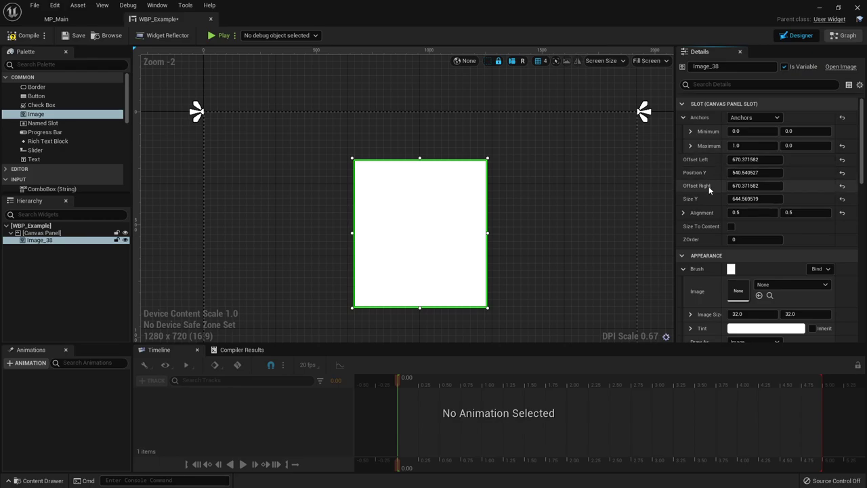
left_click(757, 159)
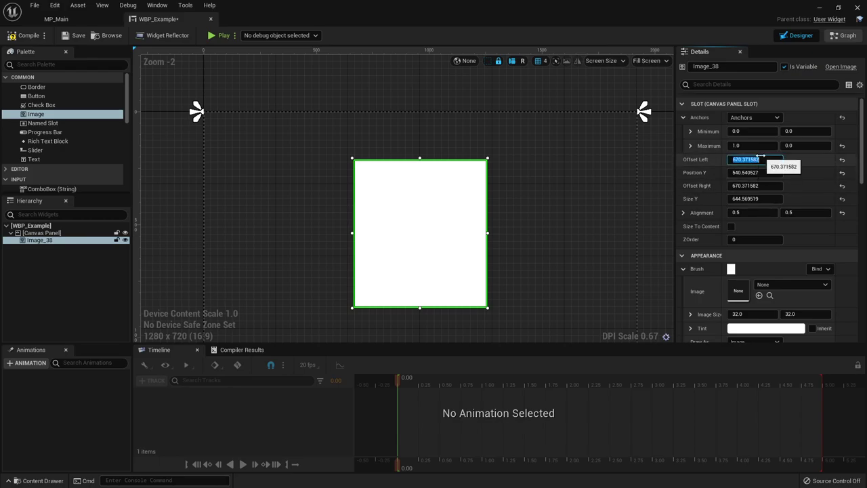
type("0")
key("Tab")
key("Tab")
type("0")
key("Return")
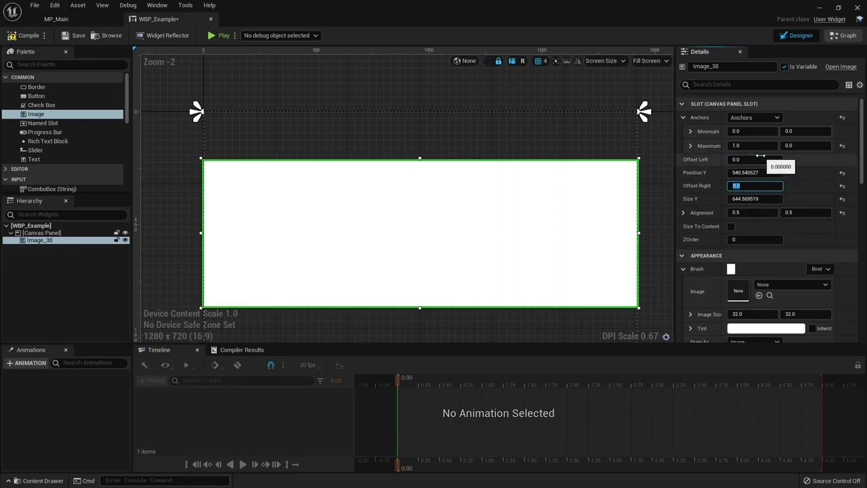
Step: Set the image's Position Y to 0 and its Size Y to 50
key("Tab")
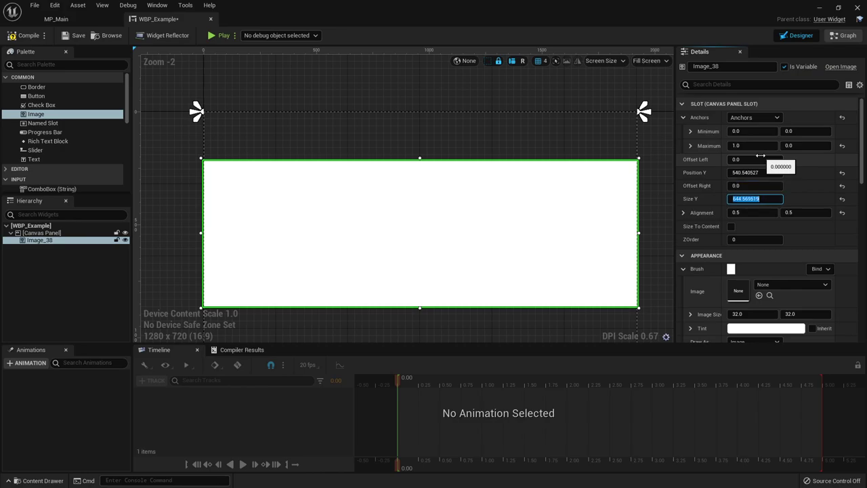
left_click(759, 172)
type("0")
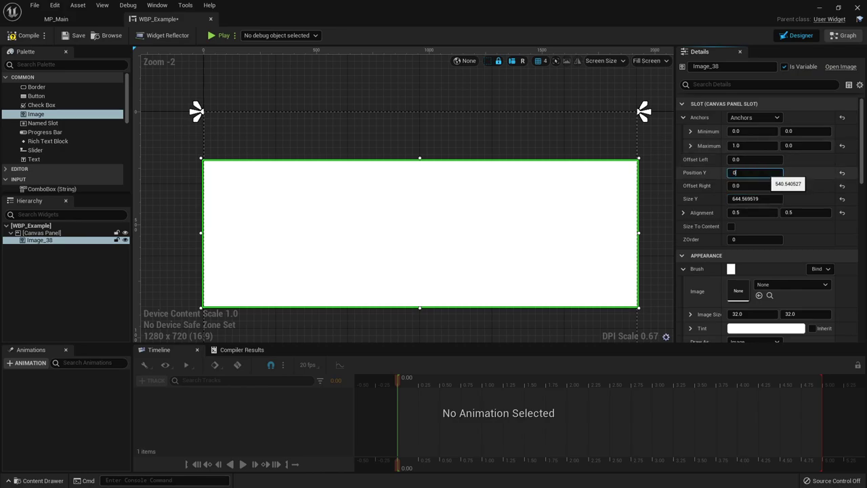
left_click(773, 198)
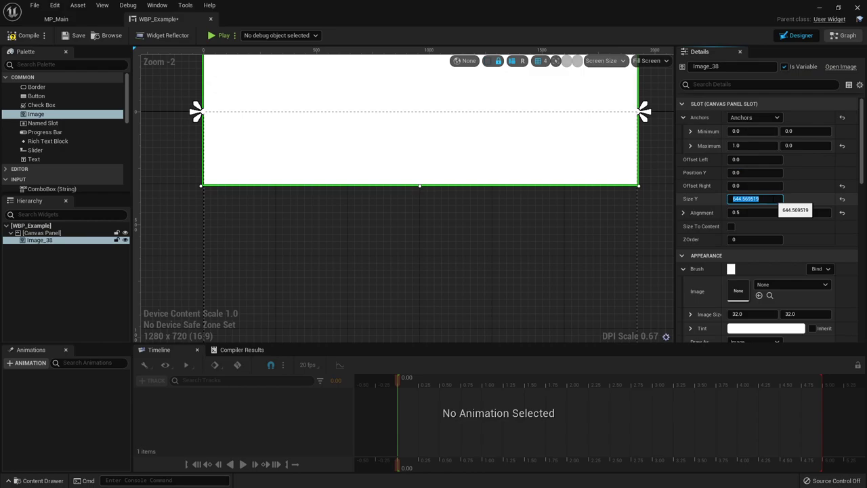
type("8")
key("Return")
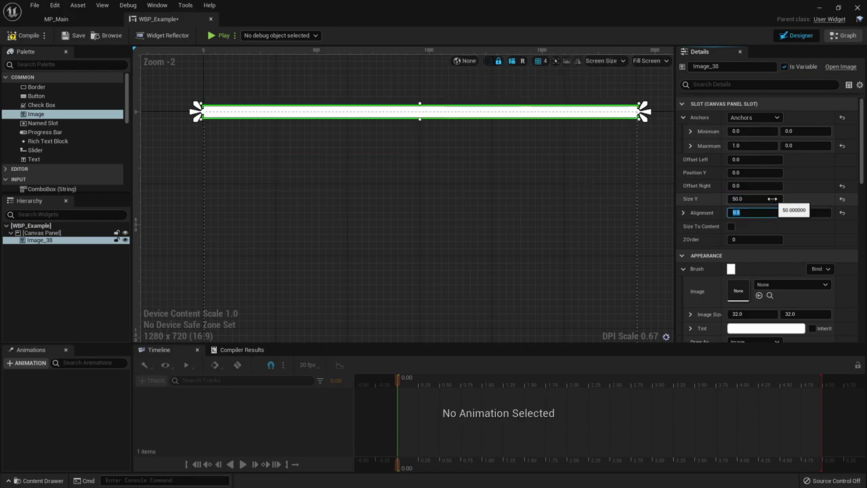
Step: Set the image's alignment to 0 in both X and Y
left_click(756, 214)
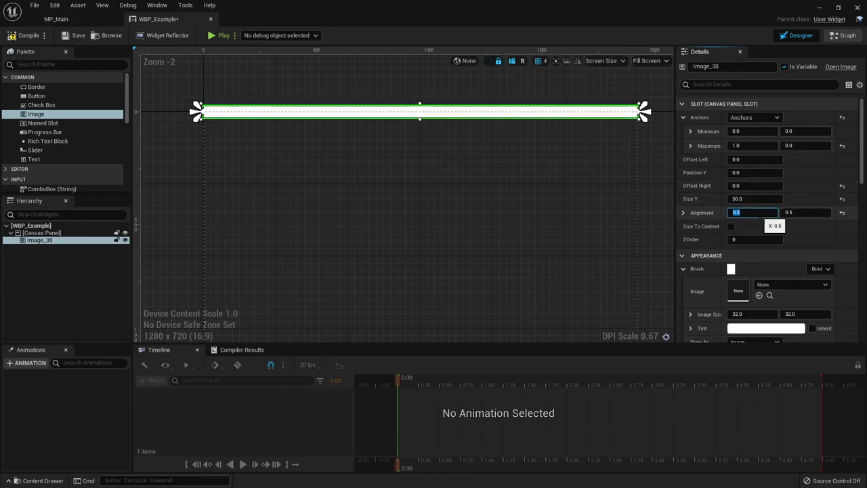
left_click(737, 213)
double_click(738, 213)
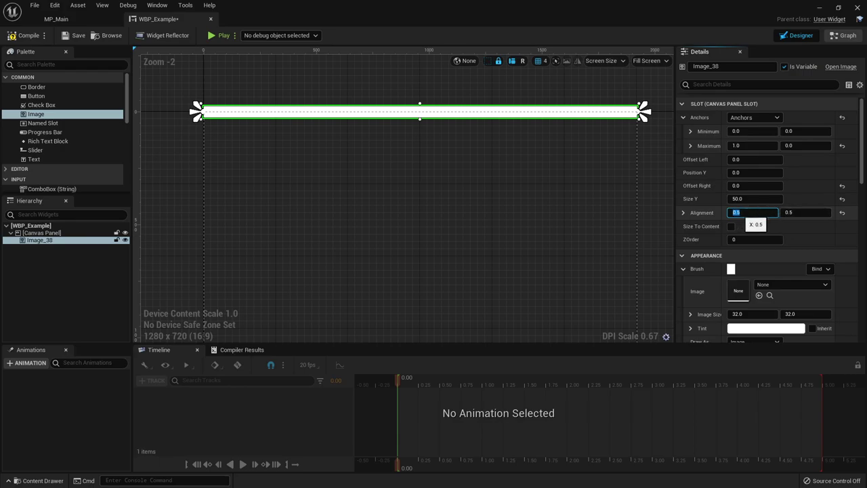
type("0")
key("Return")
left_click(805, 213)
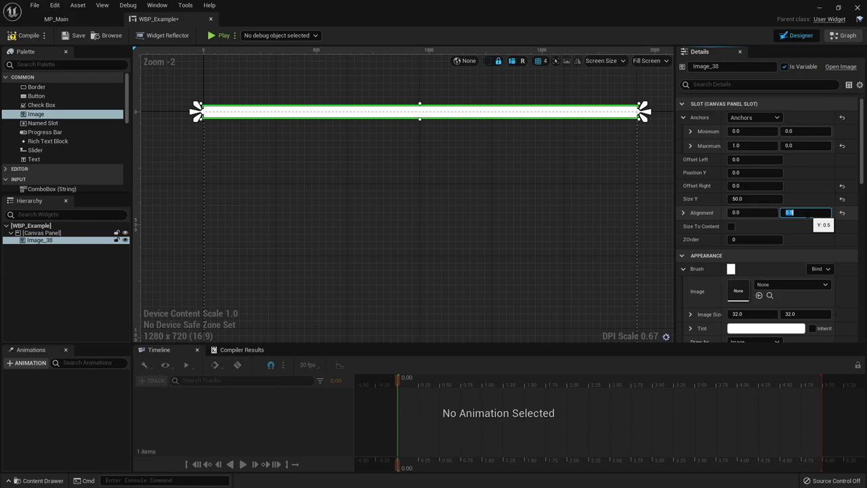
type("0")
key("Return")
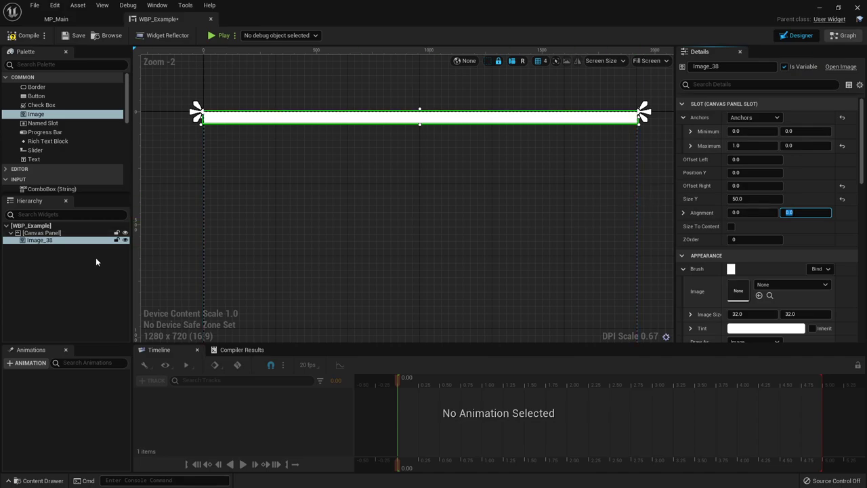
Step: Replace the root Canvas Panel in the widget hierarchy with an Overlay
left_click(44, 233)
left_click(56, 251)
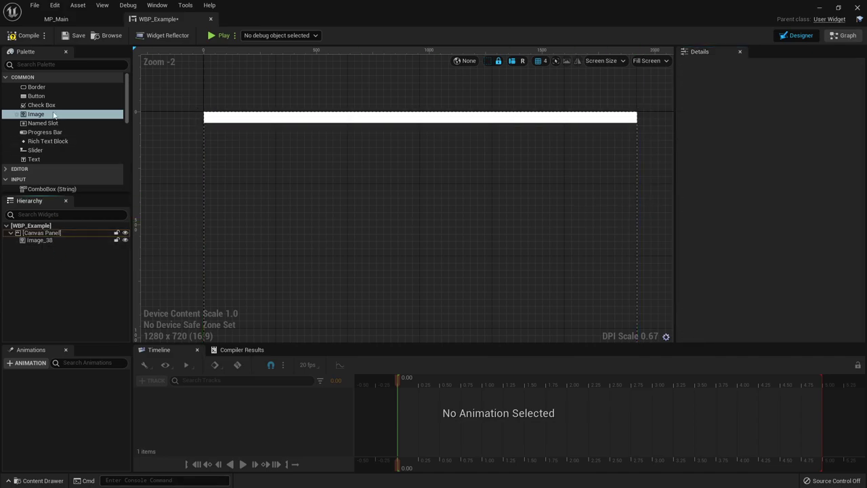
left_click(41, 233)
right_click(41, 233)
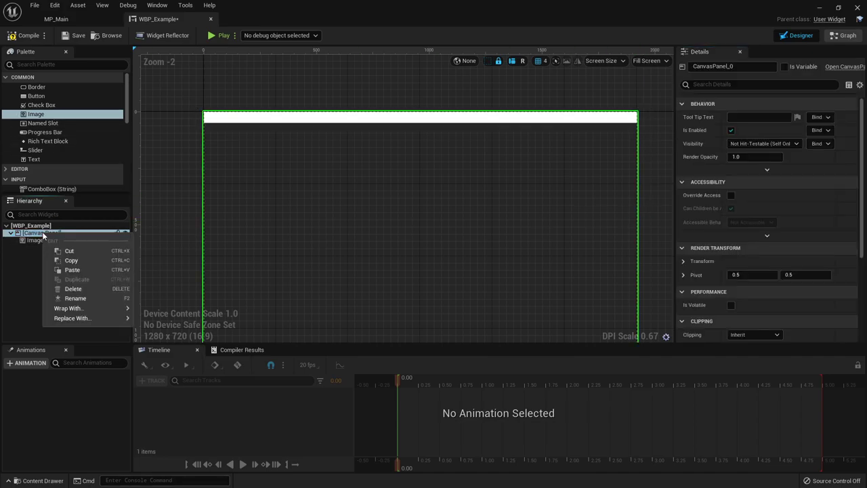
mouse_move(70, 310)
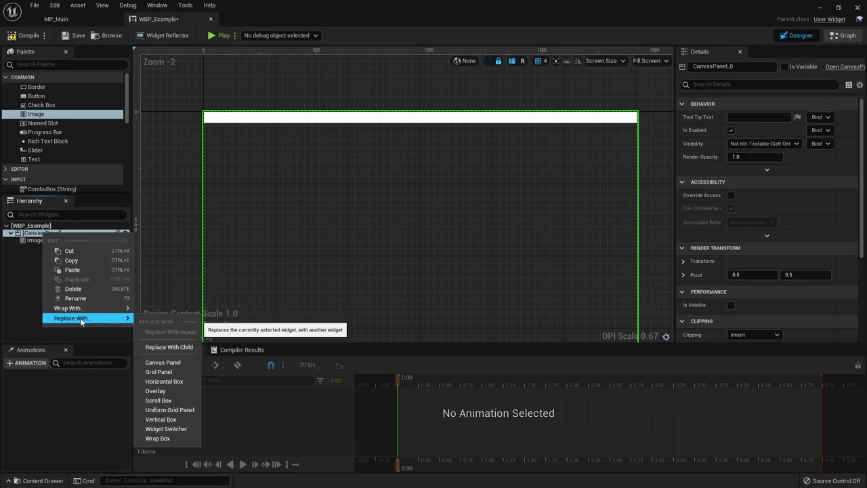
left_click(175, 392)
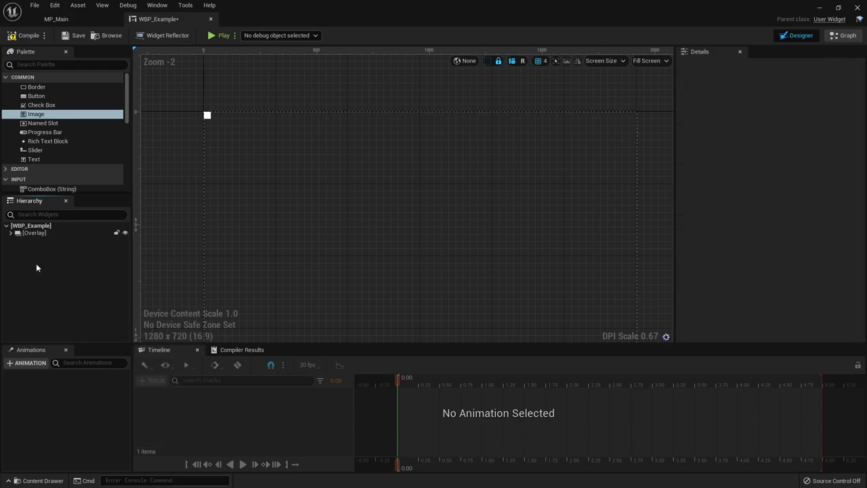
Step: Try centre horizontal alignment on the image inside the Overlay, and set it to fill the width
left_click(49, 240)
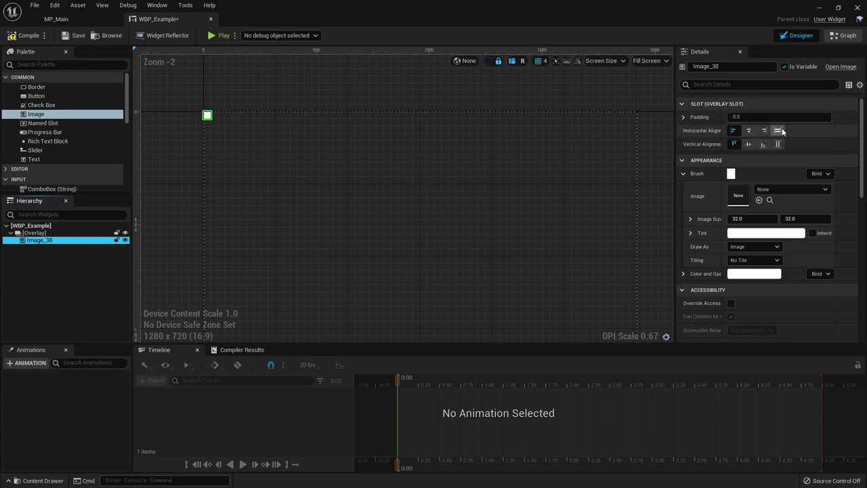
left_click(749, 130)
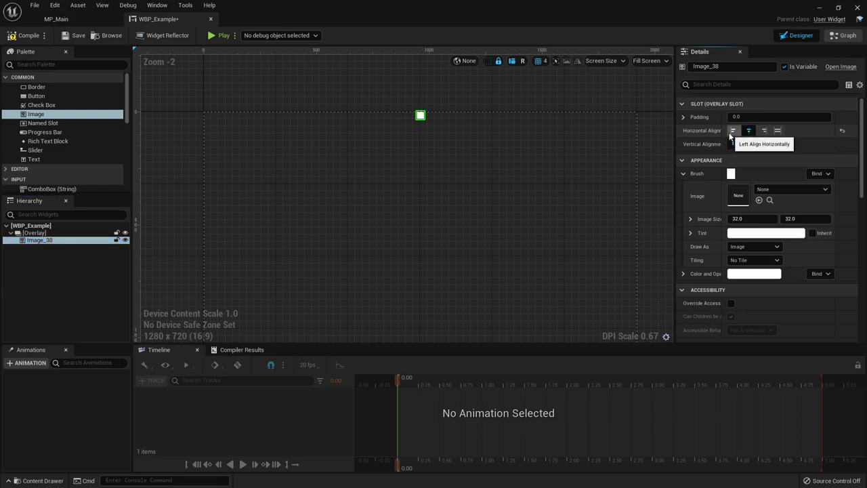
left_click(778, 131)
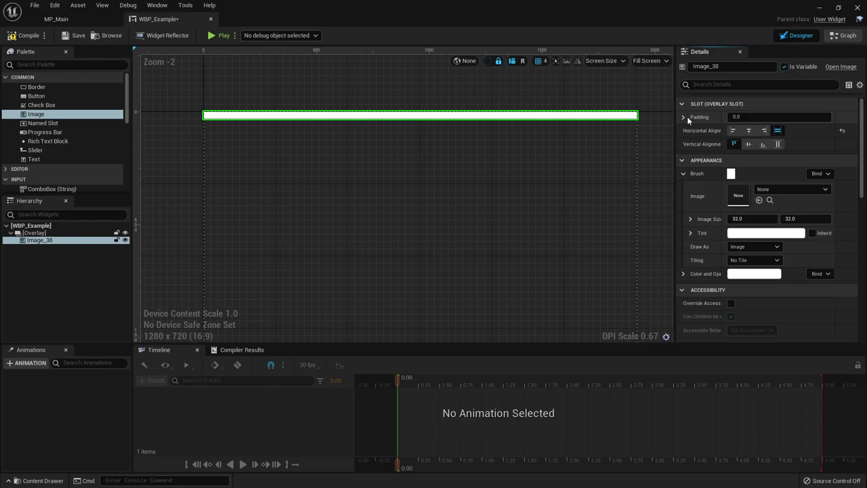
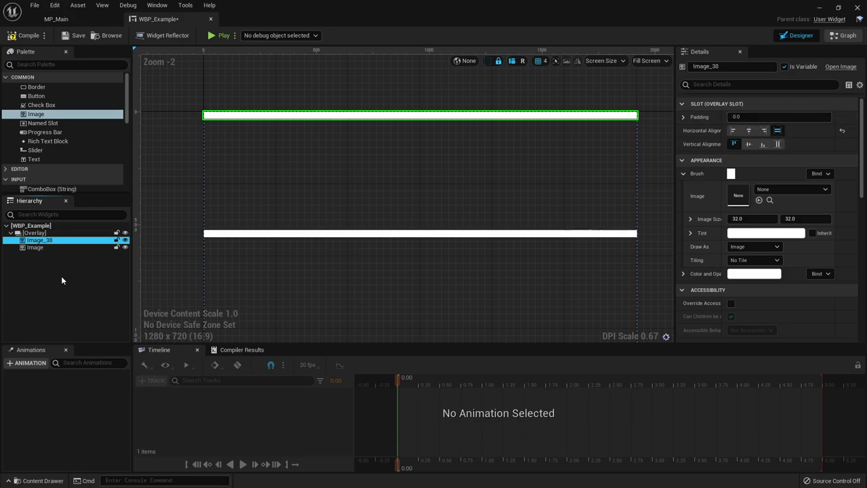
Step: Centre the second image horizontally in the Overlay and widen its brush image size to about 247 in X
left_click(44, 247)
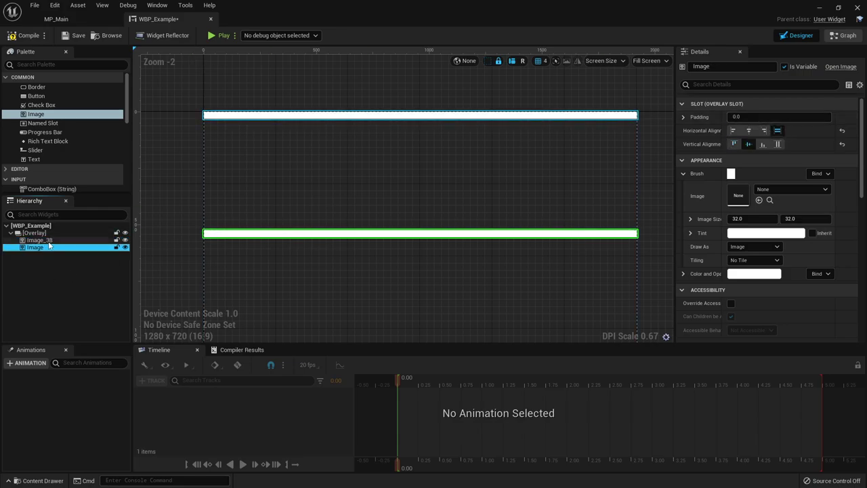
left_click(748, 130)
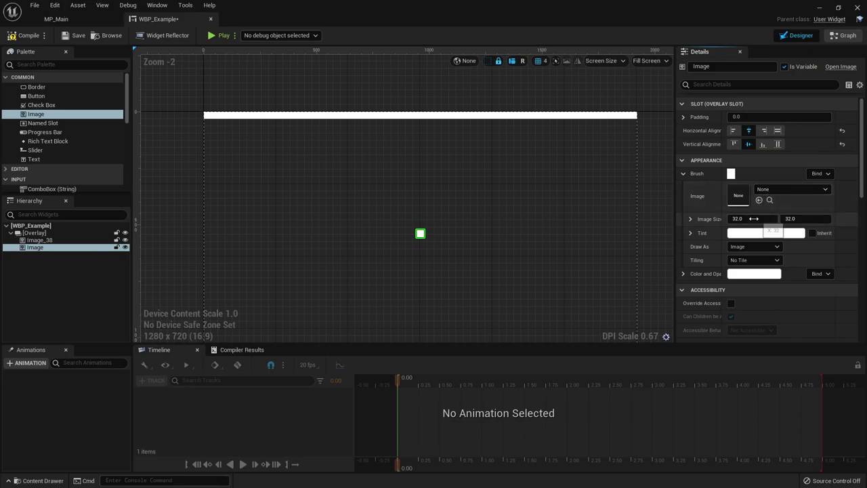
scroll(755, 215, "down", 1)
mouse_move(750, 191)
left_mouse_down()
mouse_move(819, 191)
mouse_move(803, 190)
left_mouse_up()
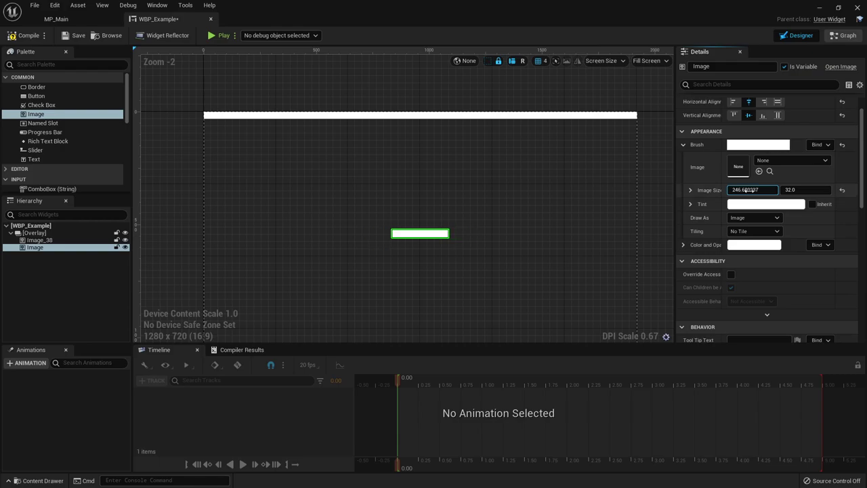
right_click_drag(321, 217, 411, 195)
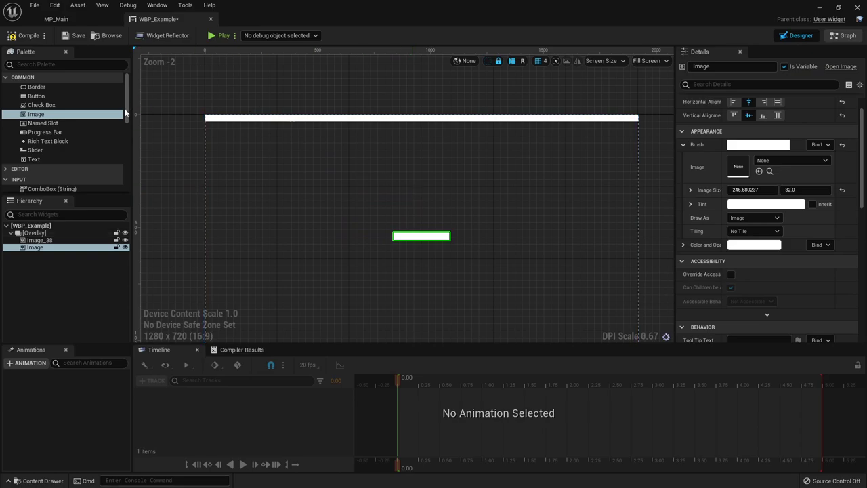
Step: Replace the root Overlay in the widget hierarchy with a Canvas Panel
left_click(37, 234)
right_click(40, 233)
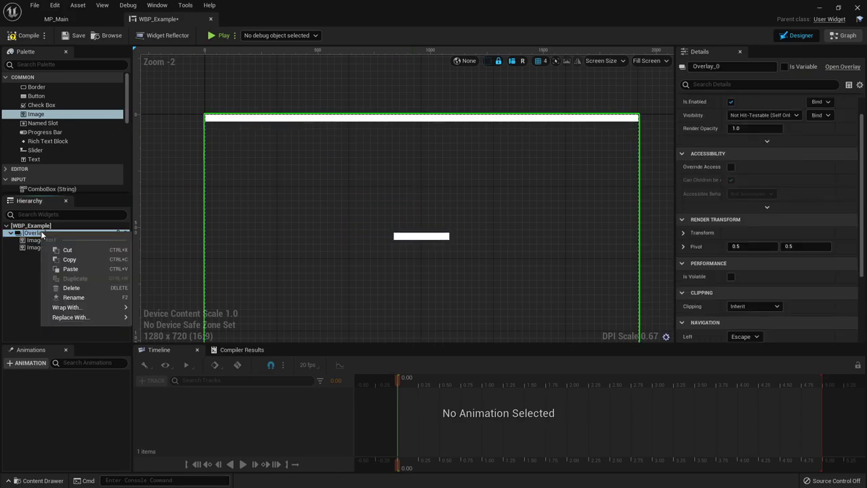
mouse_move(73, 317)
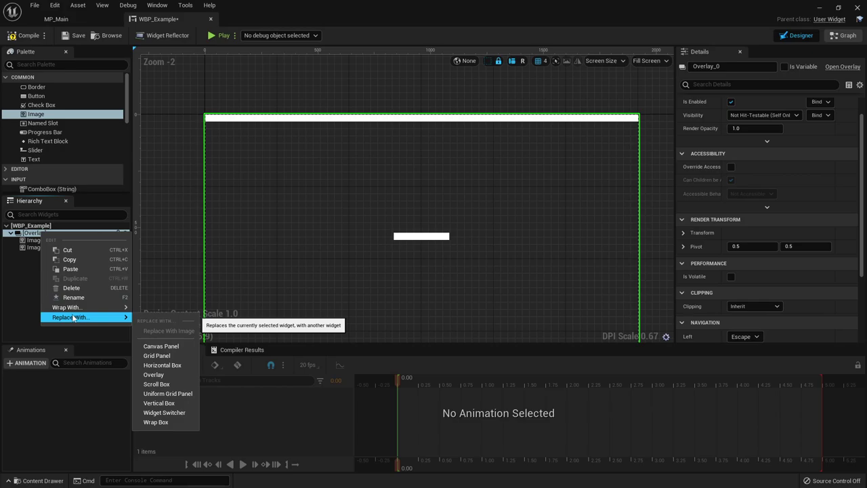
left_click(177, 346)
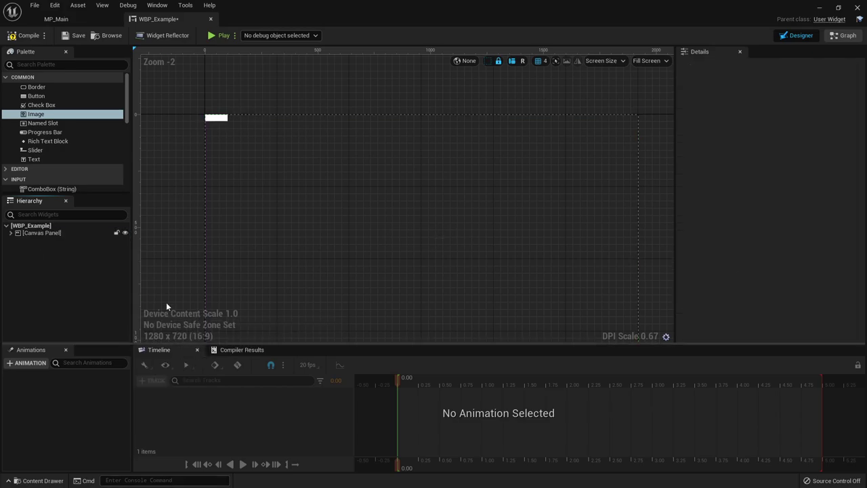
Step: Assign the 0_strength_transparent texture to the brush of Image_38 in the Canvas Panel
left_click(11, 233)
left_click(37, 241)
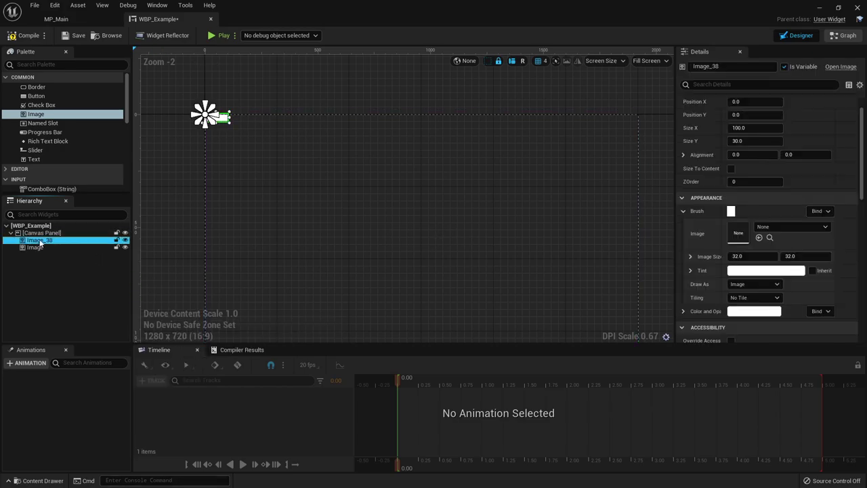
scroll(771, 156, "up", 1)
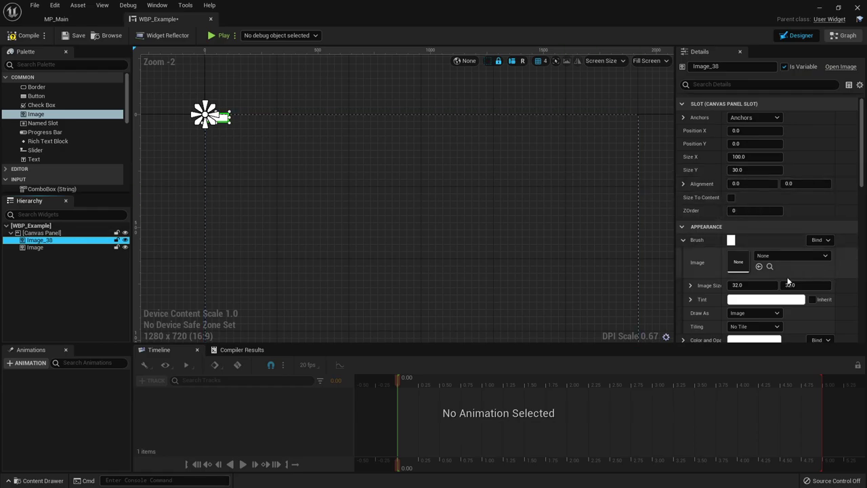
scroll(790, 283, "down", 3)
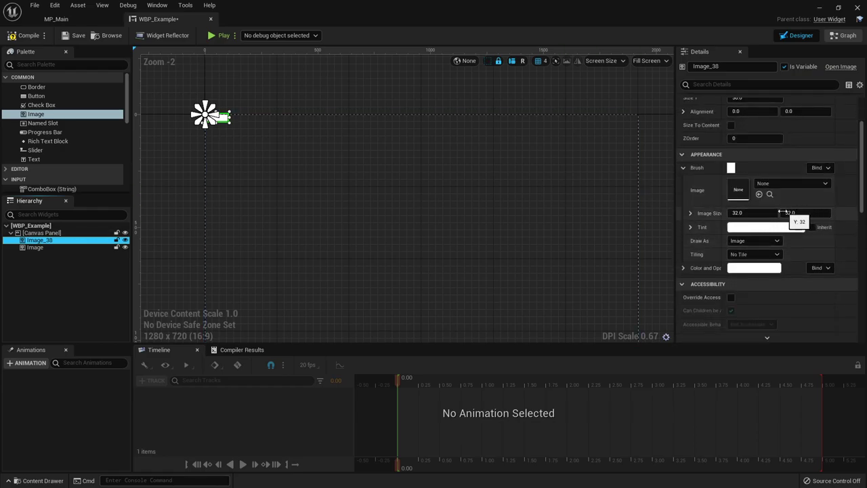
left_click(790, 185)
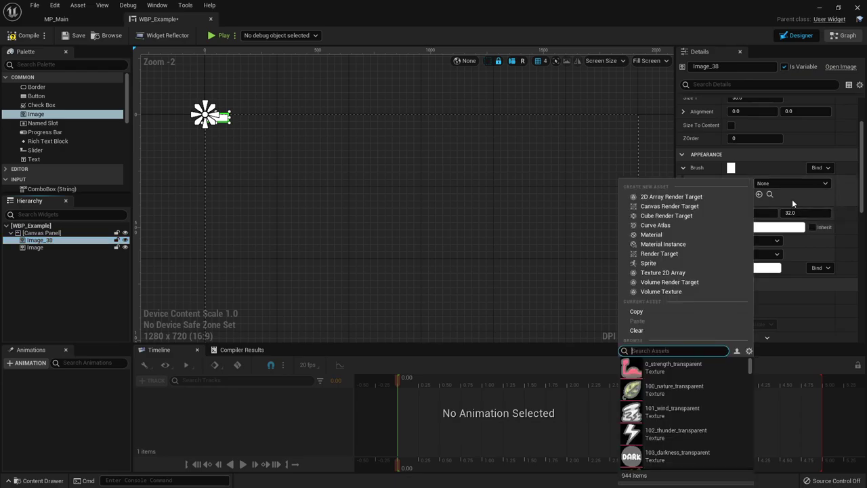
left_click(671, 370)
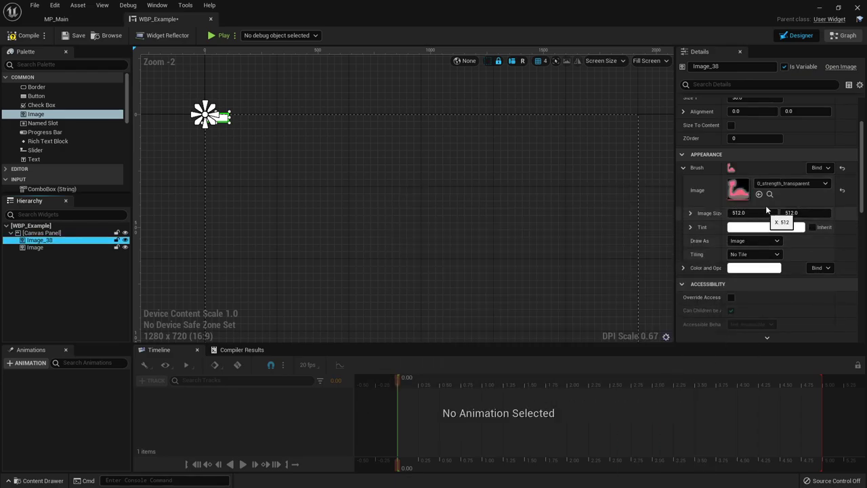
Step: Hide the second image in the designer and enable Size To Content on Image_38
left_click(80, 248)
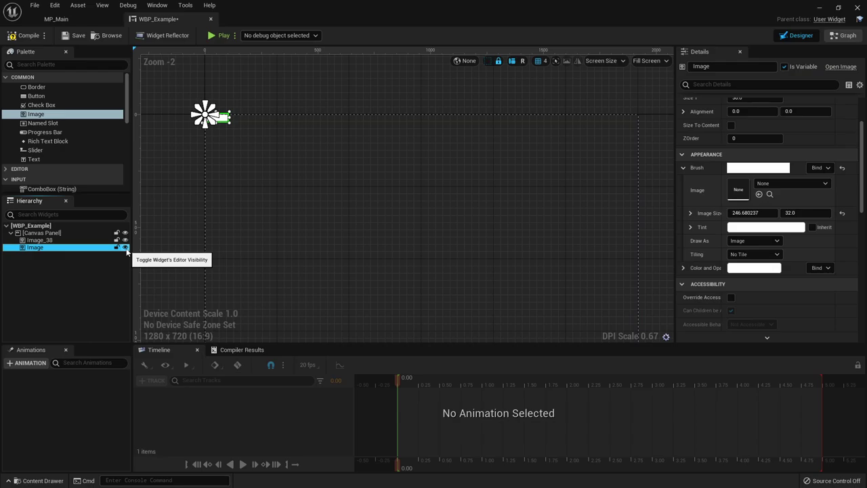
left_click(125, 248)
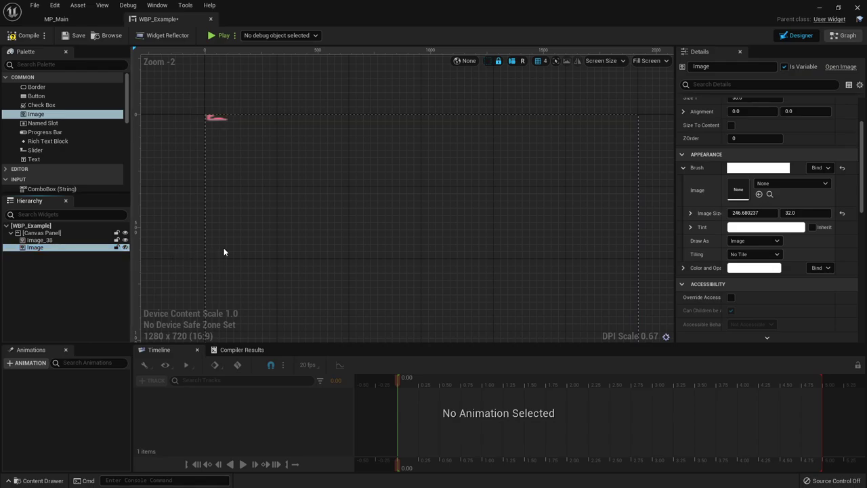
left_click(216, 120)
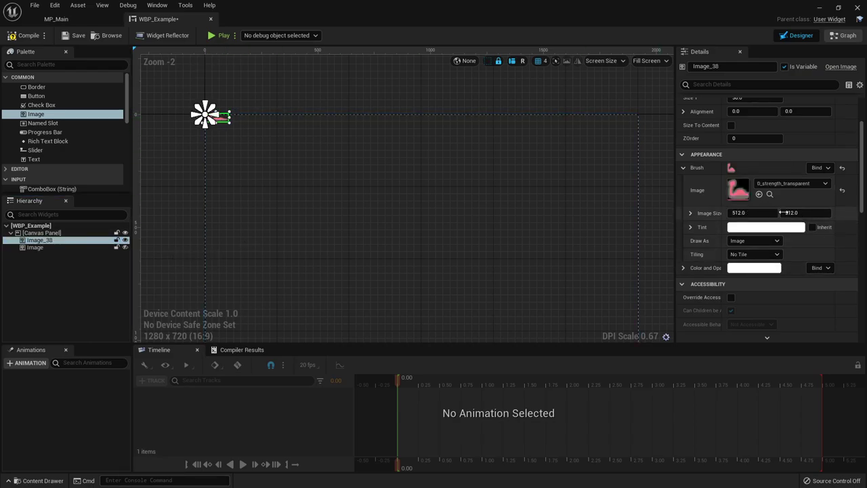
scroll(806, 223, "up", 3)
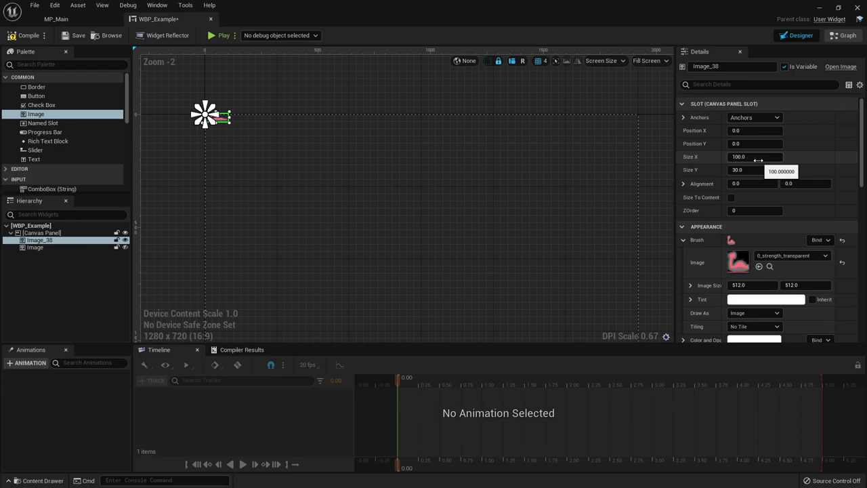
left_click(731, 198)
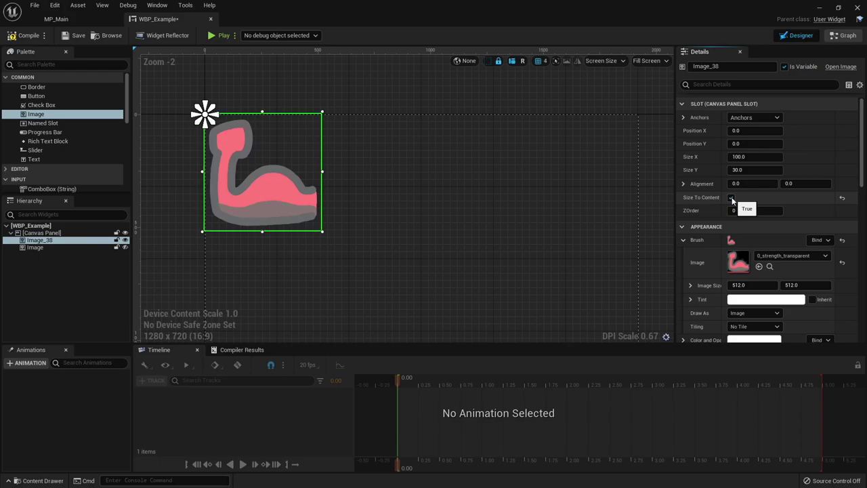
Step: Try a slot Size X of about 8 and a brush Image Size X of about 434 on Image_38, resetting each
left_click_drag(745, 156, 800, 157)
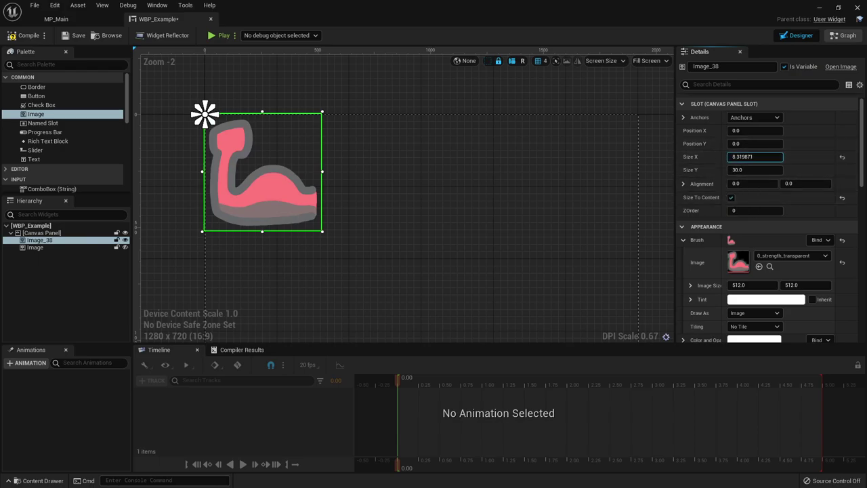
left_click(842, 156)
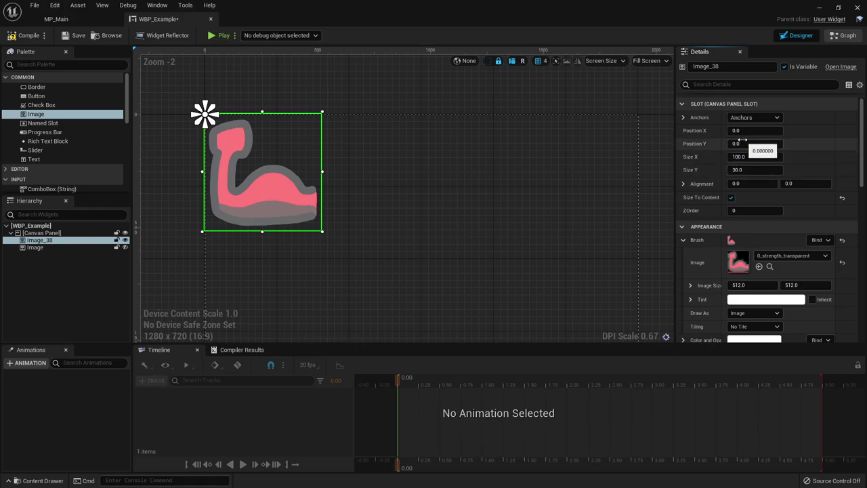
scroll(752, 203, "down", 2)
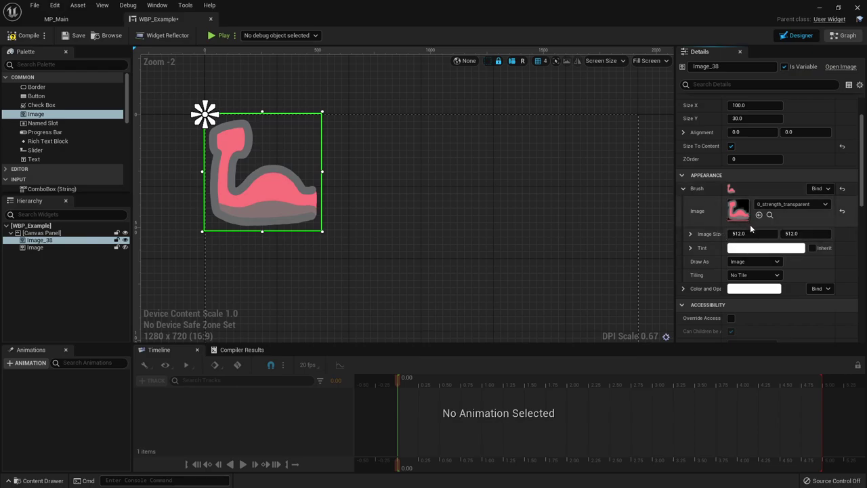
mouse_move(739, 233)
left_mouse_down()
mouse_move(729, 233)
mouse_move(749, 234)
mouse_move(732, 233)
left_mouse_up()
left_click(745, 233)
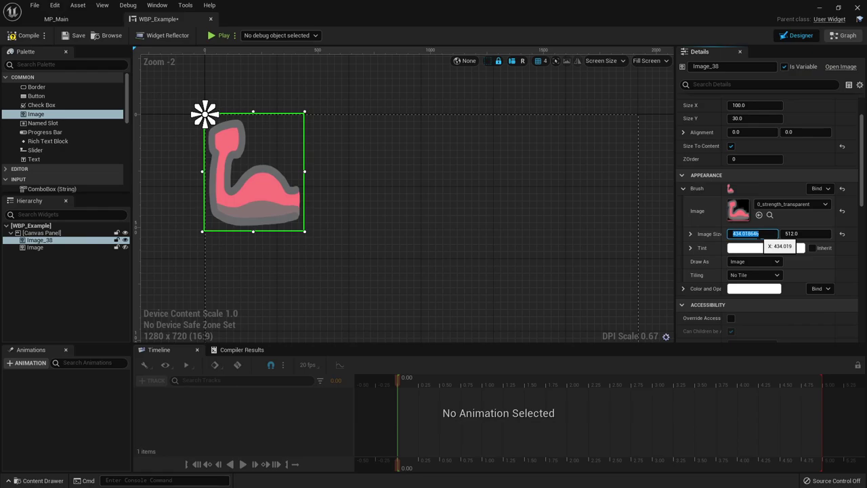
key("Return")
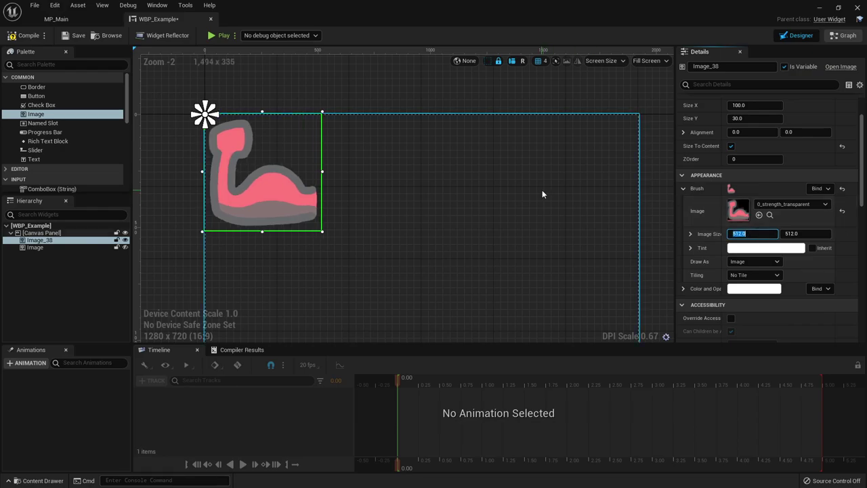
left_click(173, 168)
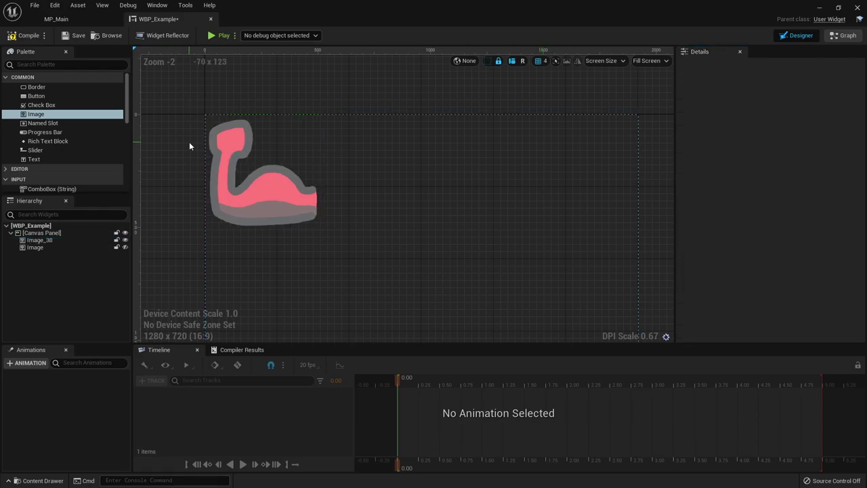
scroll(69, 158, "down", 3)
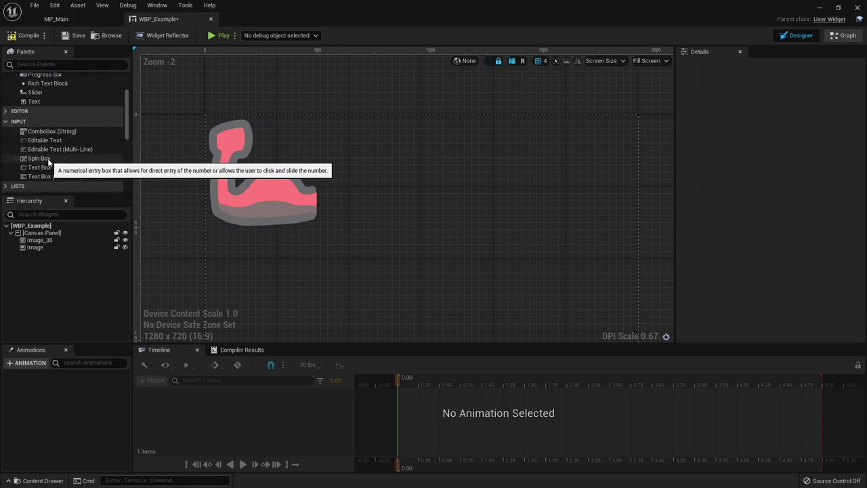
scroll(55, 157, "down", 2)
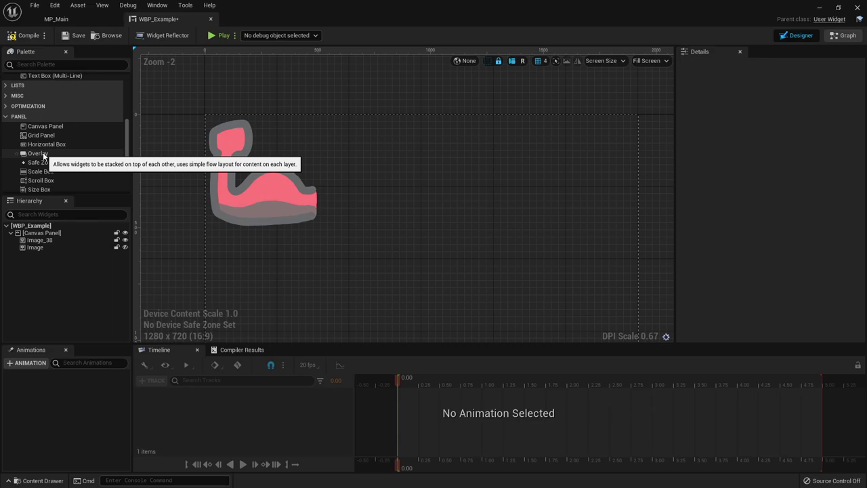
left_click(39, 240)
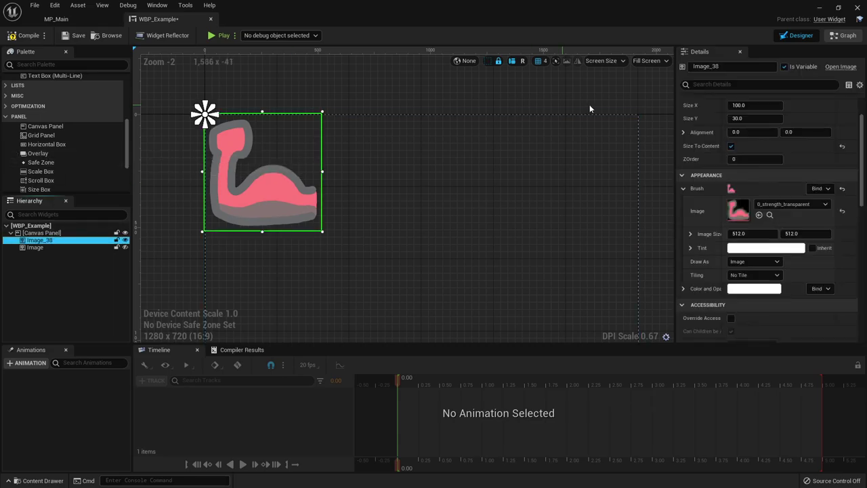
scroll(723, 145, "up", 3)
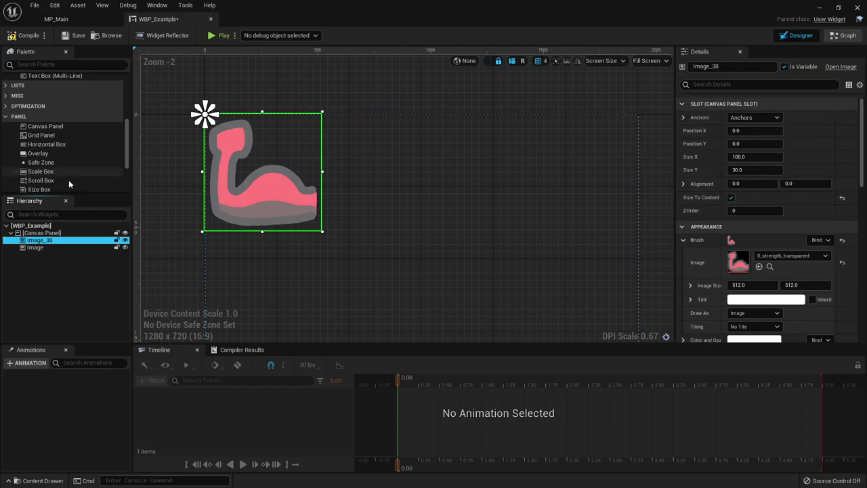
left_click(49, 263)
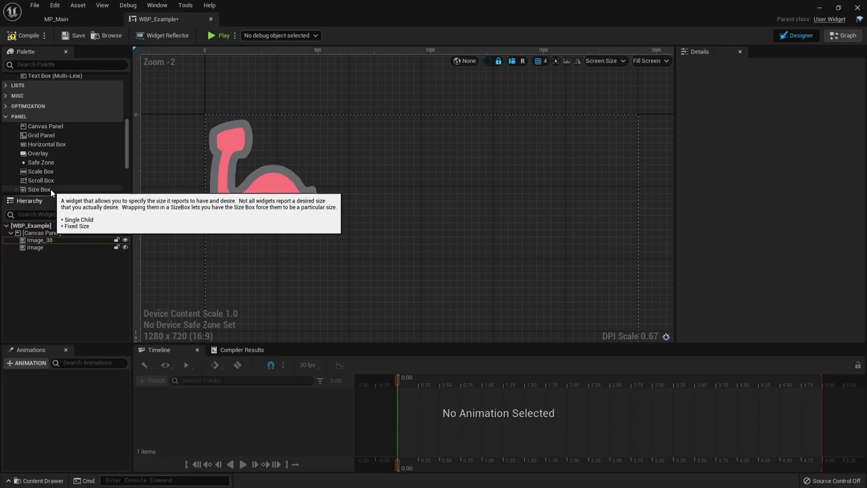
Step: Wrap Image_38 with a Size Box in the widget hierarchy
left_click(50, 240)
right_click(51, 244)
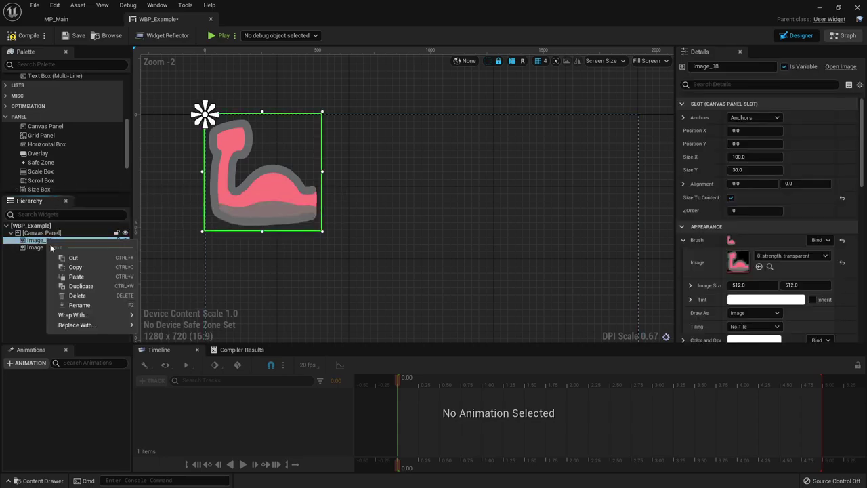
mouse_move(86, 315)
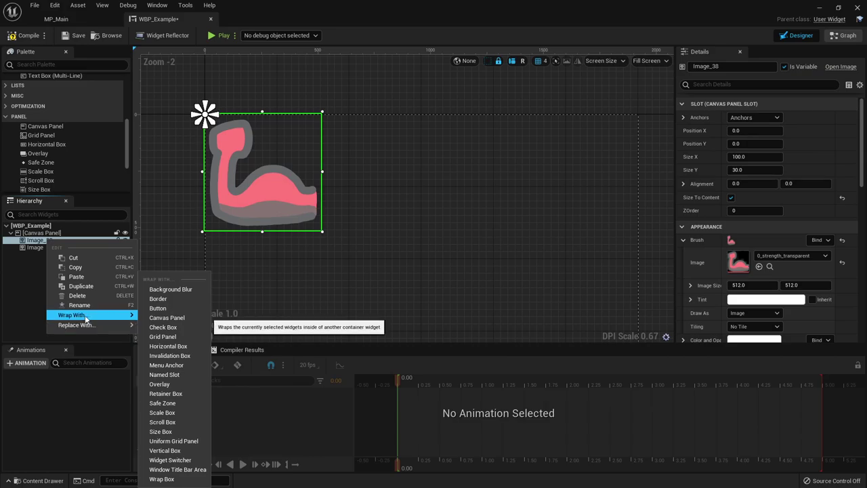
left_click(161, 431)
left_click(41, 255)
mouse_move(41, 255)
left_mouse_down()
mouse_move(46, 244)
mouse_move(72, 265)
left_mouse_up()
Step: Set the padding of Image_38 inside the Size Box to 20
left_click(45, 247)
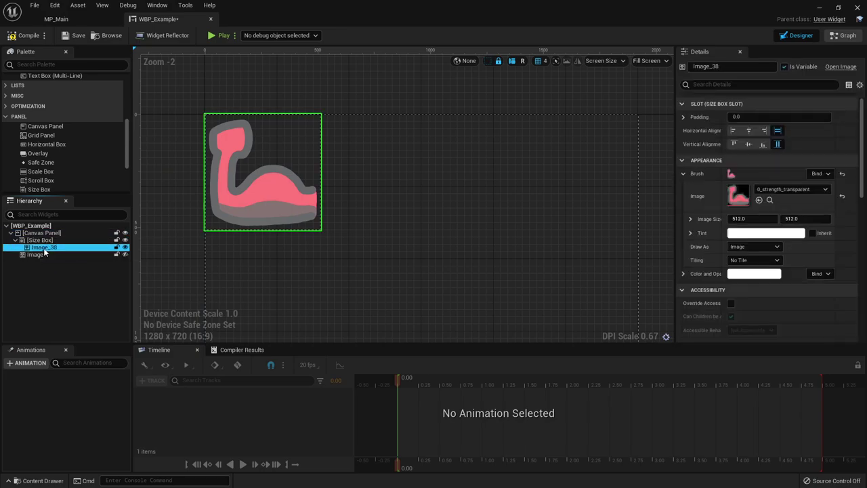
left_click(735, 117)
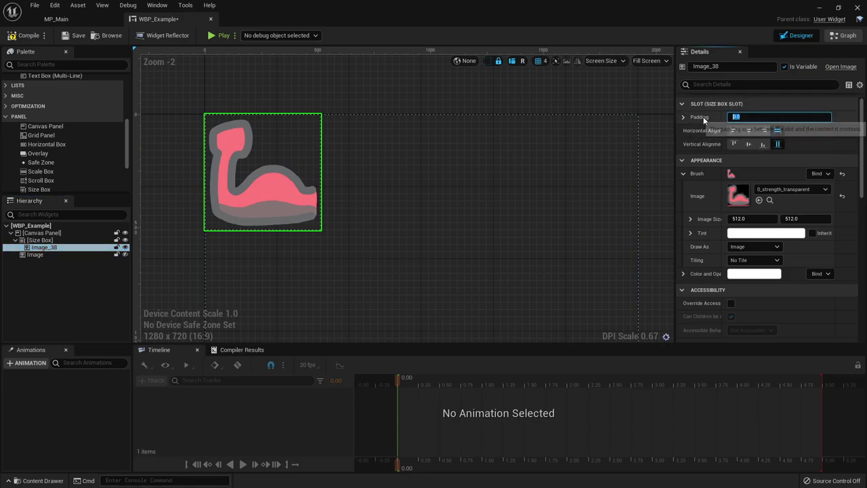
type("20")
key("Return")
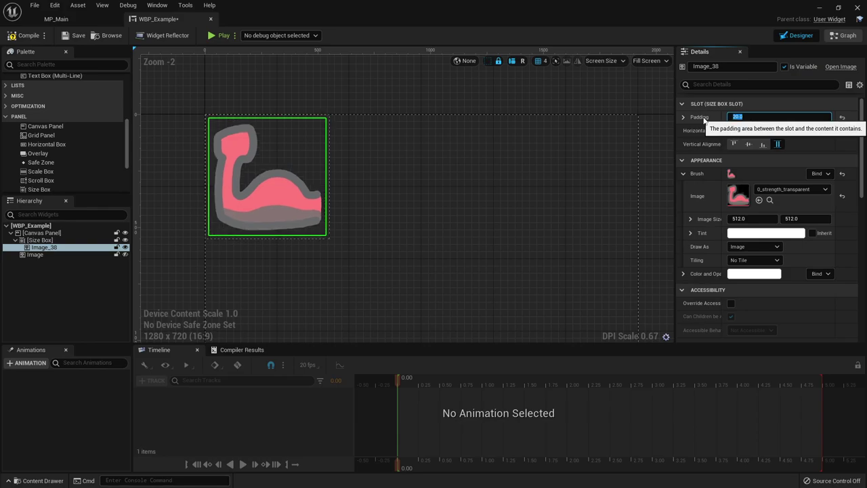
Step: Try a Width Override of about 1031 on the Size Box, and disable the override again
left_click(68, 240)
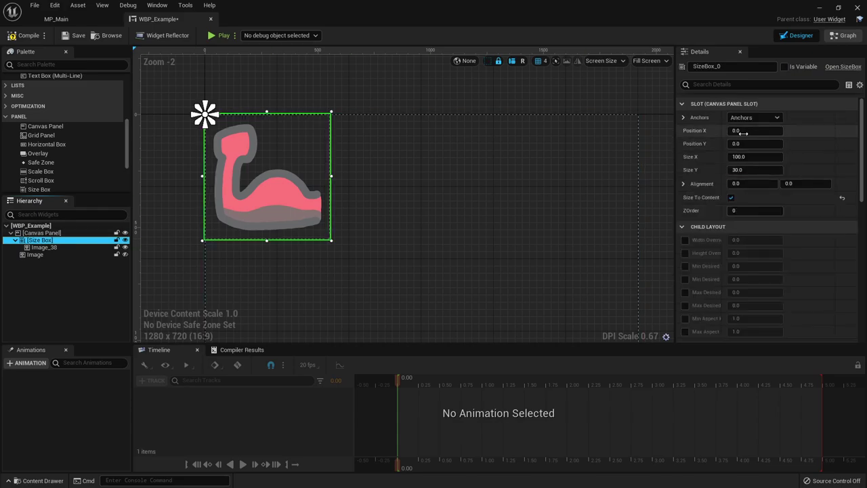
left_click(685, 242)
left_click_drag(745, 240, 865, 240)
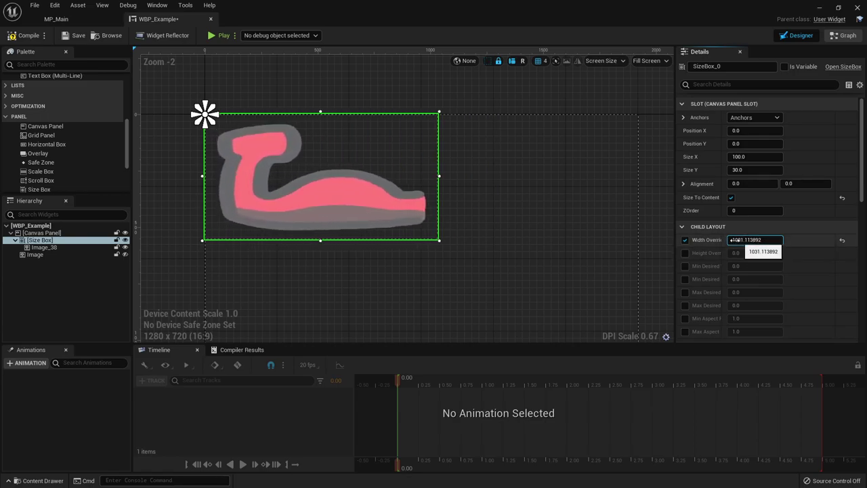
left_click(685, 240)
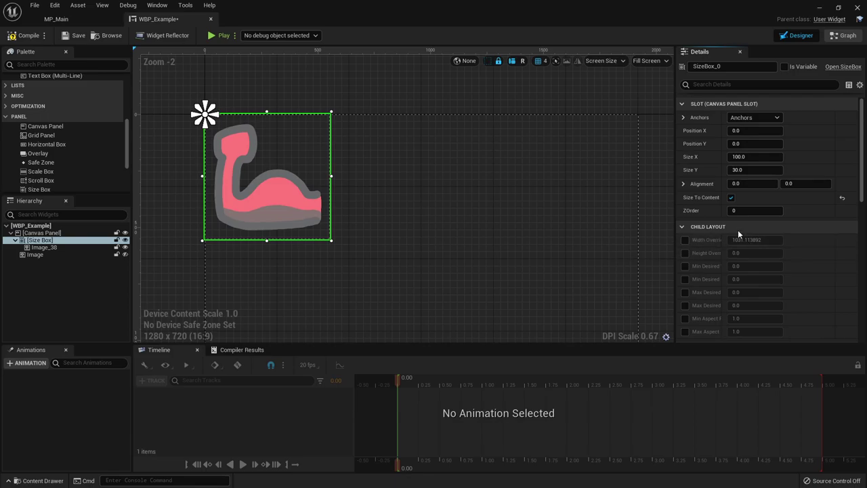
Step: Replace the Size Box with its child image in the widget hierarchy
left_click(30, 254)
right_click(41, 241)
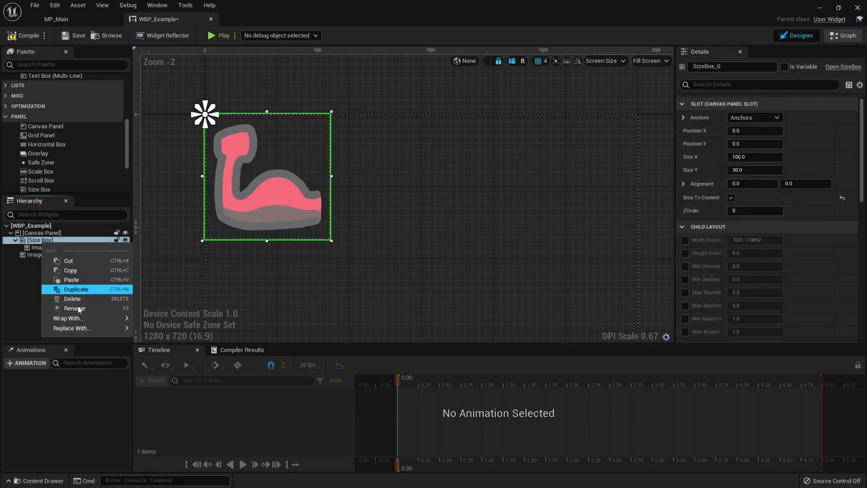
mouse_move(85, 331)
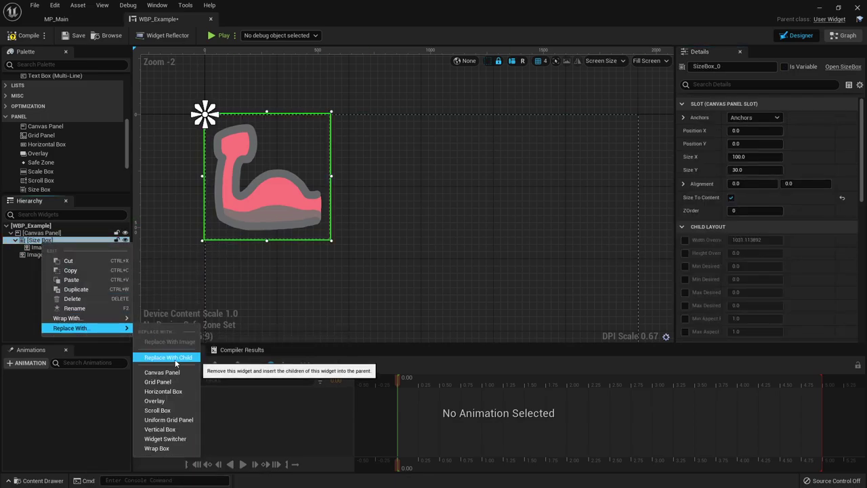
left_click(178, 365)
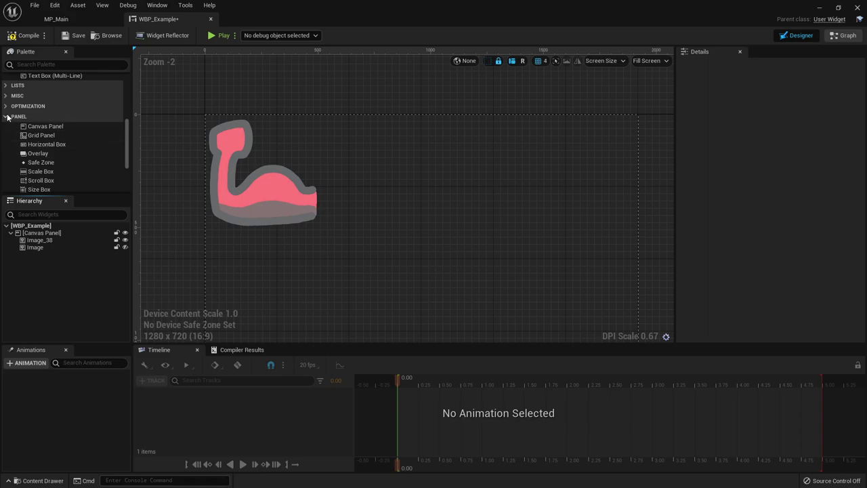
left_click(36, 235)
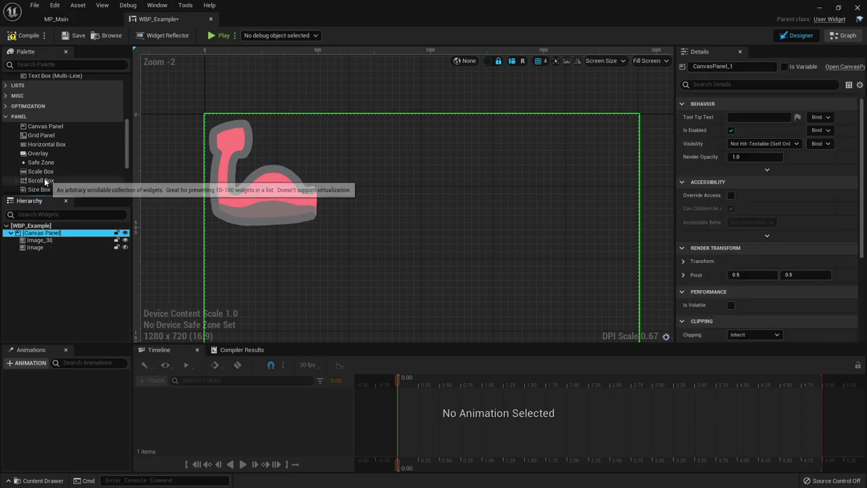
scroll(57, 129, "down", 1)
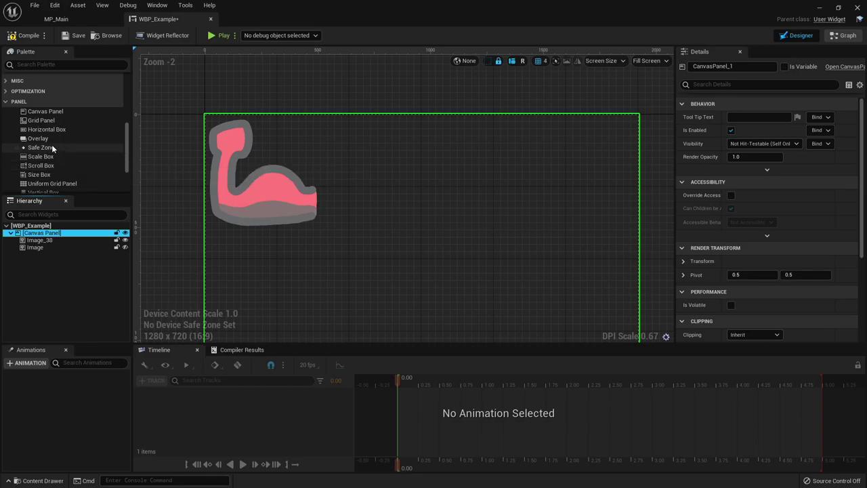
left_click(48, 175)
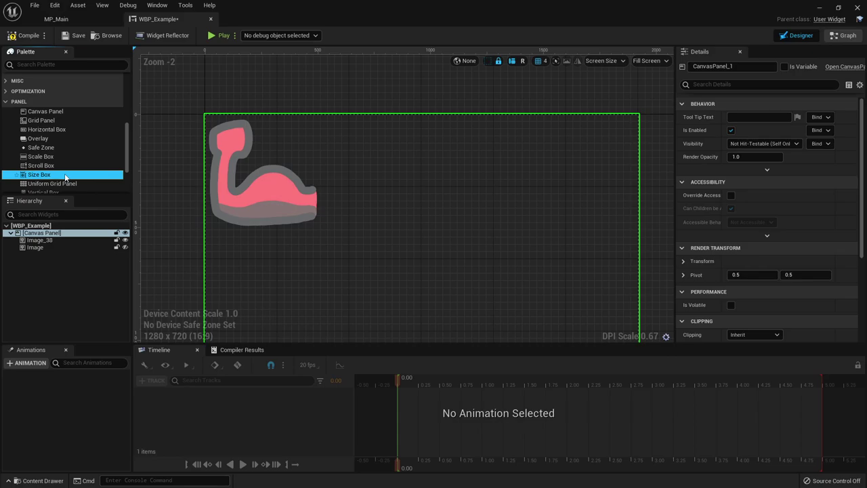
scroll(56, 144, "down", 1)
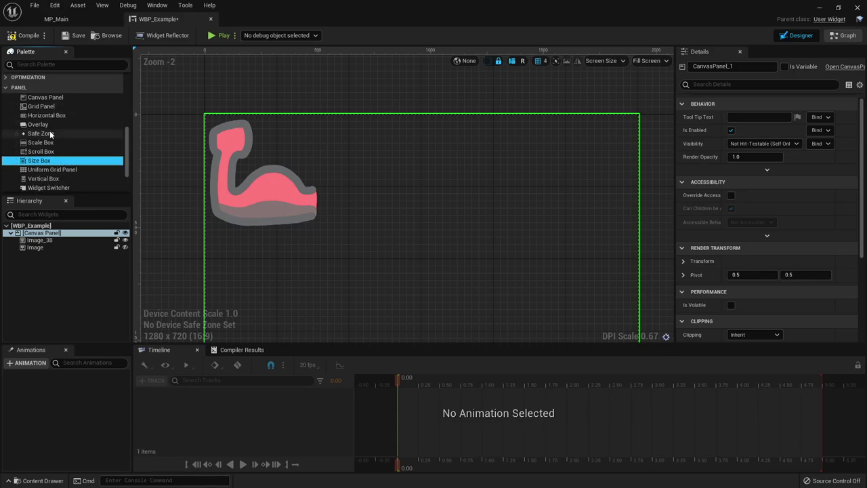
scroll(50, 134, "up", 10)
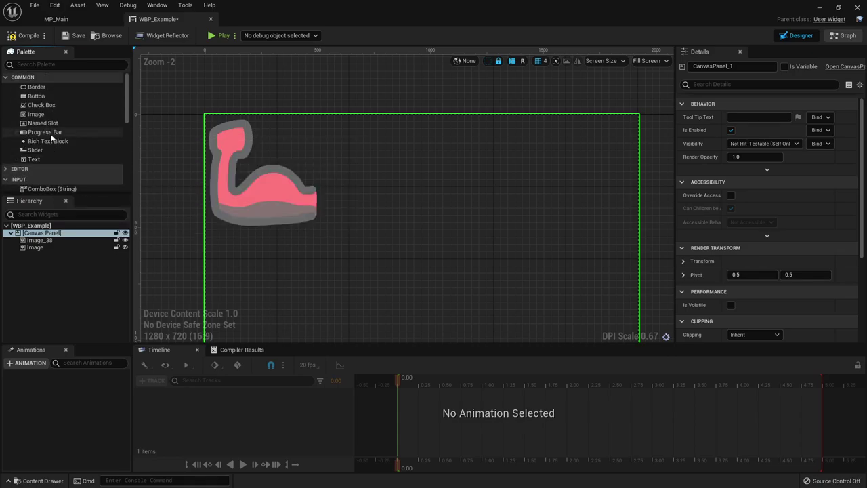
left_click(38, 116)
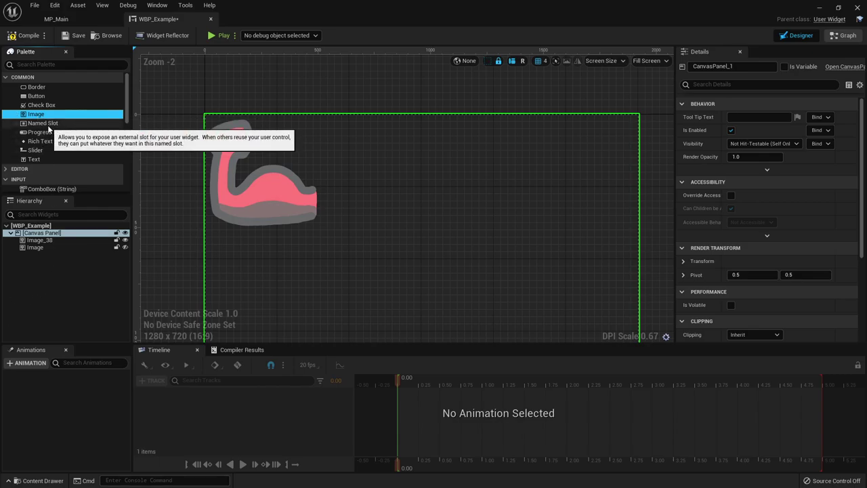
left_click(84, 266)
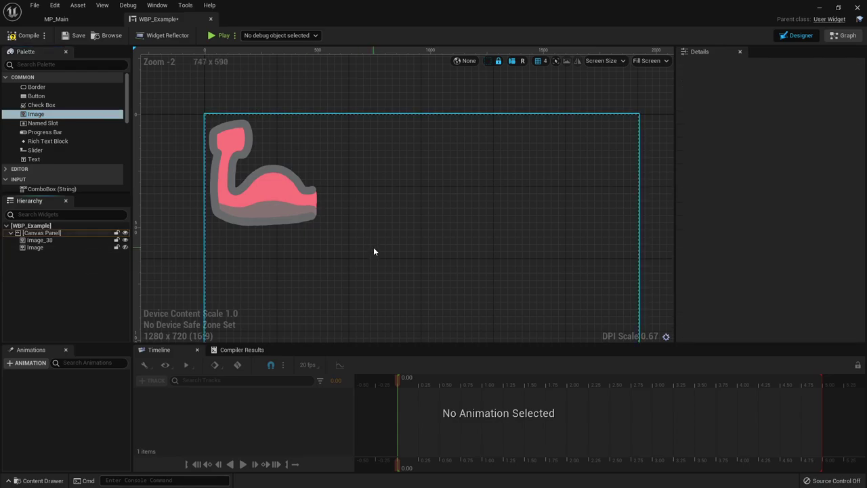
Step: Delete the hidden Image widget from the Canvas Panel, leaving Image_38 in place
right_click_drag(189, 257, 191, 220)
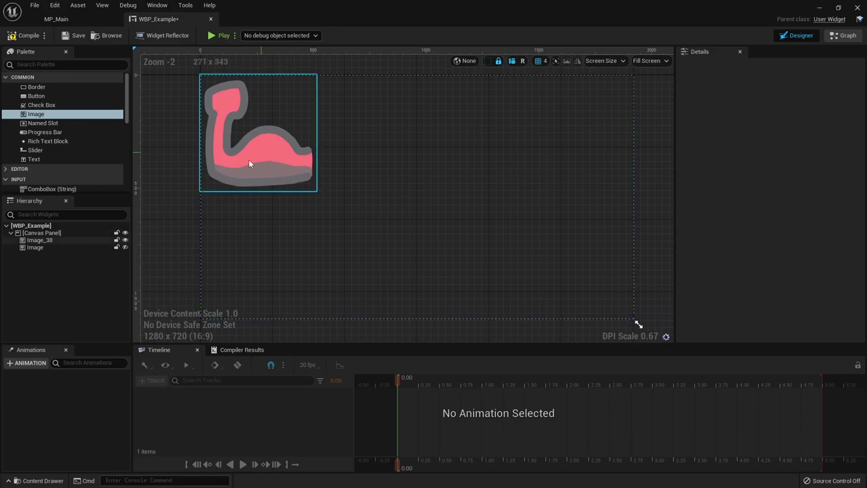
left_click(48, 248)
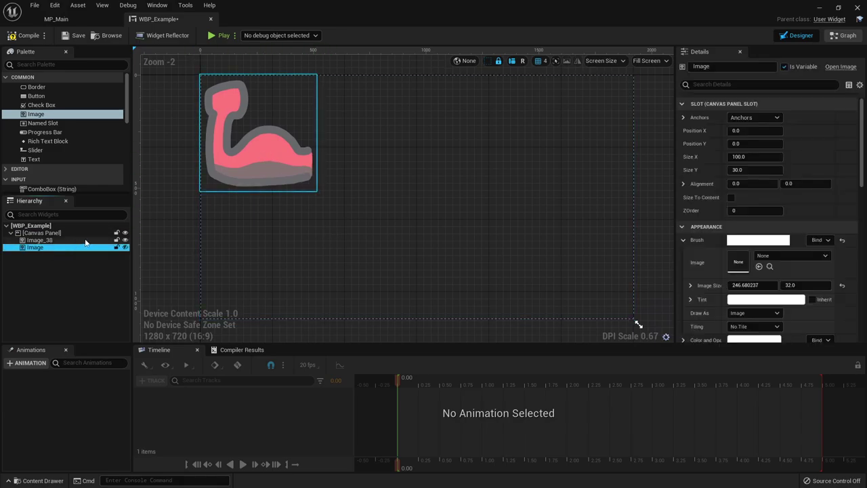
key("Delete")
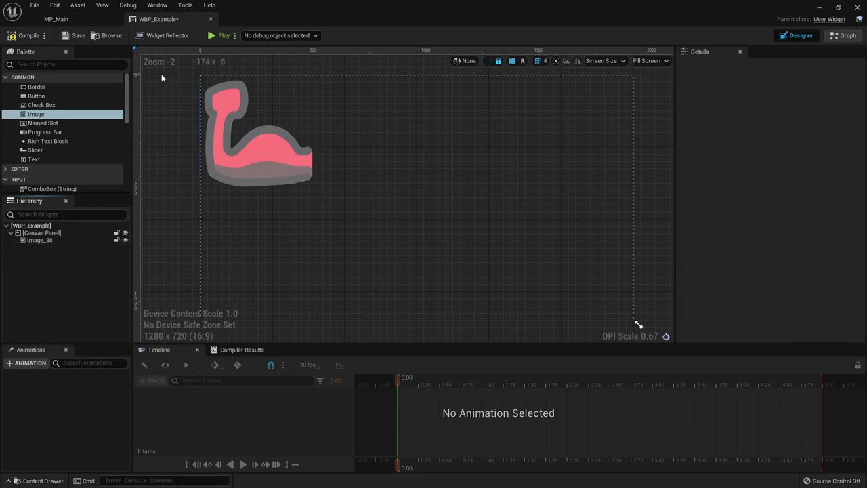
Step: Examine the designer's preview language options without changing them
scroll(162, 65, "down", 1)
scroll(167, 77, "up", 3)
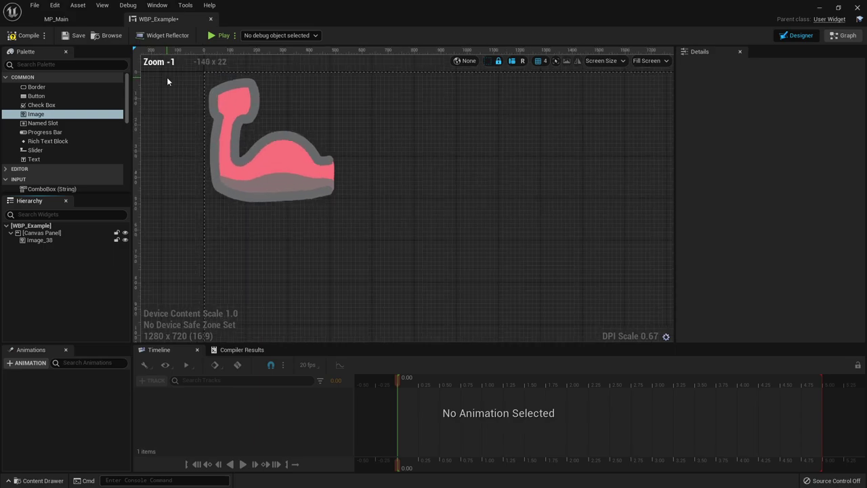
right_click_drag(184, 131, 136, 135)
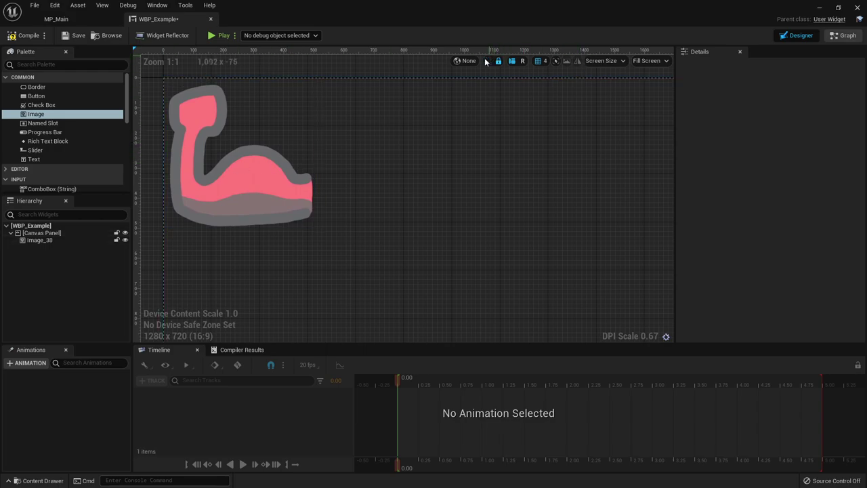
left_click(463, 64)
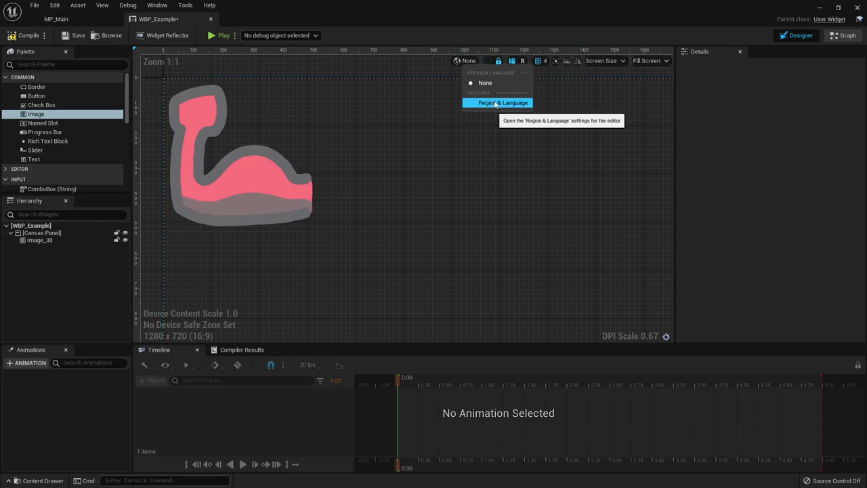
left_click(429, 75)
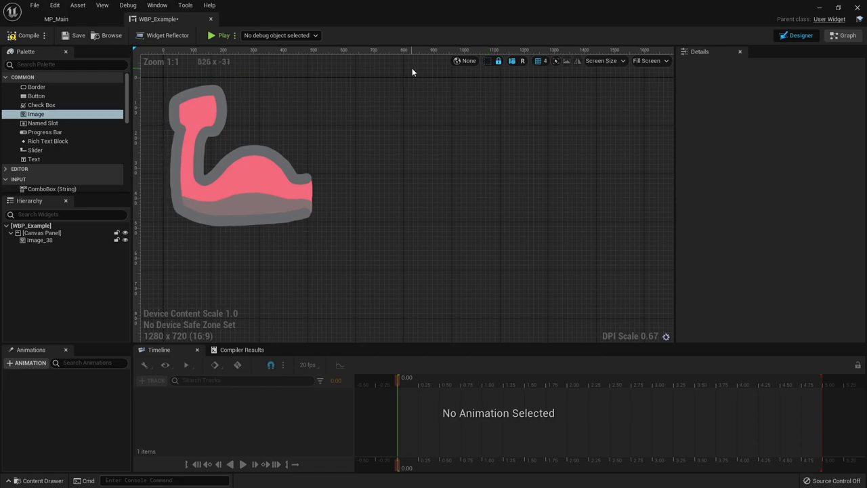
Step: Wrap Image_38 with a Horizontal Box
left_click(275, 143)
right_click(62, 241)
mouse_move(84, 318)
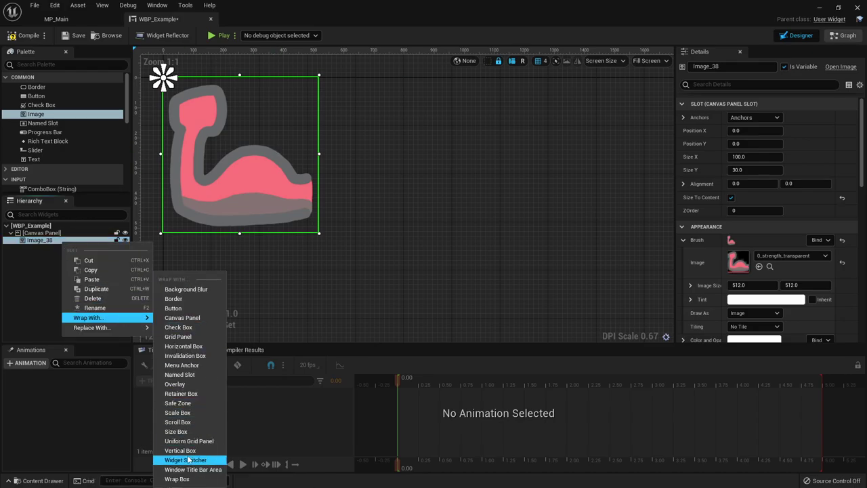
left_click(183, 346)
Step: Add two more copies of the arm image inside the Horizontal Box
key("ctrl+w")
left_click(49, 240)
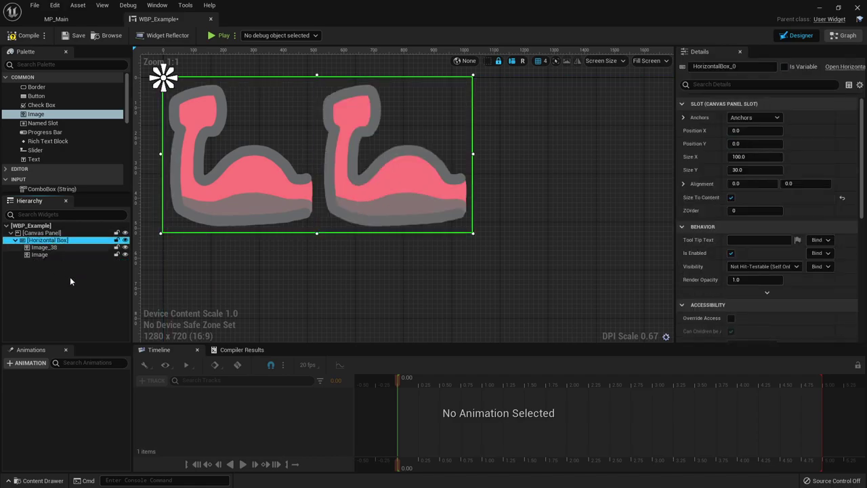
key("ctrl+v")
left_click(411, 266)
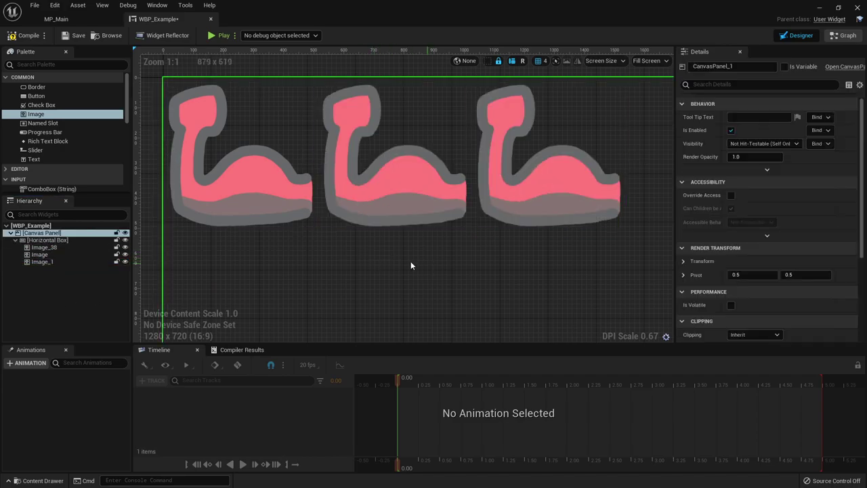
Step: Add a Button widget directly under the Canvas Panel and select it
left_click(161, 116)
left_click_drag(36, 96, 47, 240)
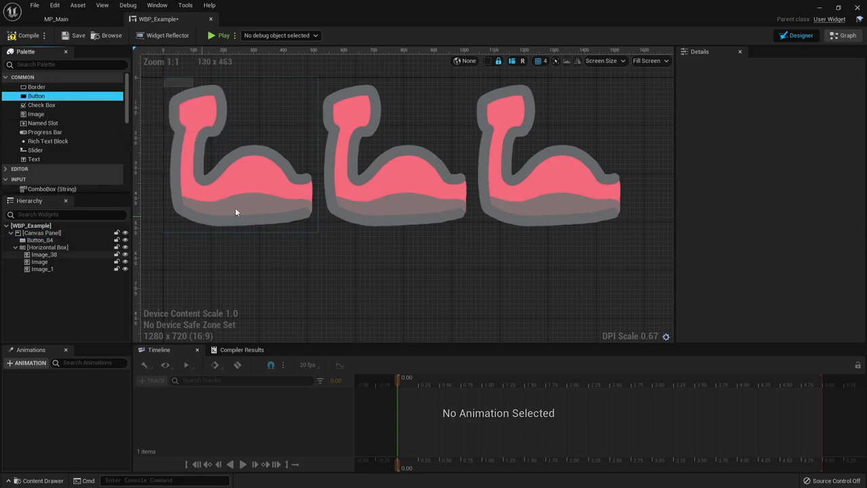
left_click(181, 81)
left_click(38, 241)
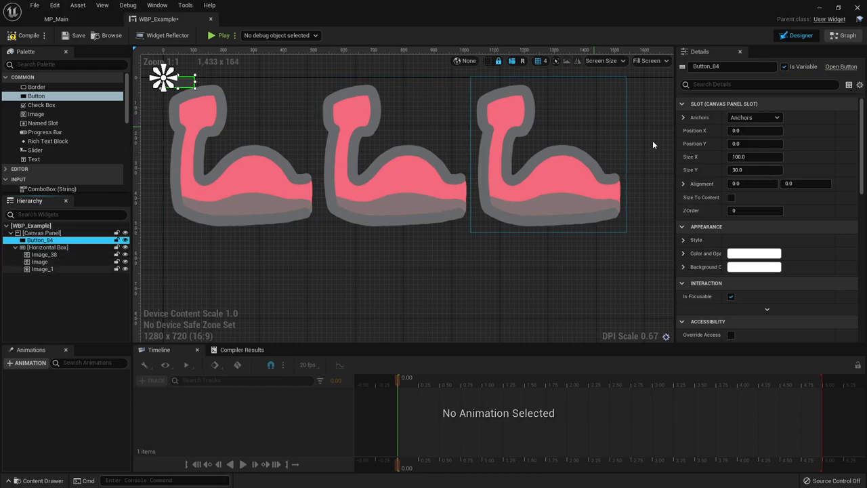
Step: Anchor the button to the centre of the canvas and set its Position X and Y to 0
left_click(745, 117)
left_click(777, 177)
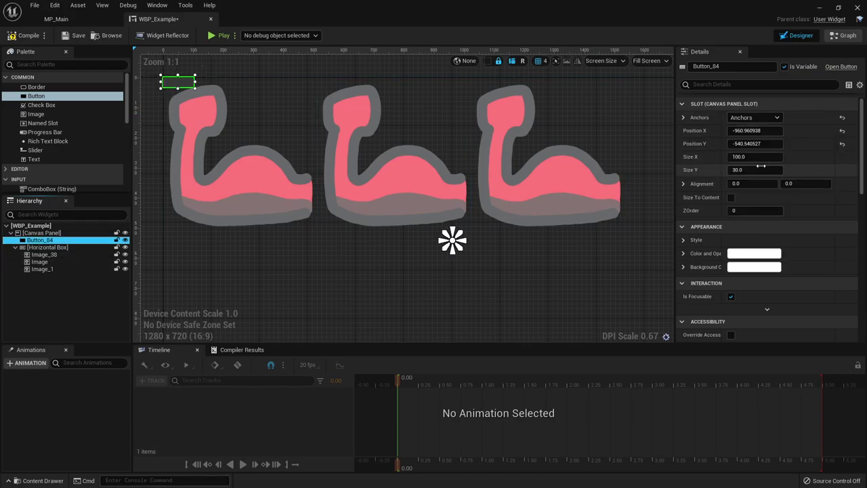
type("0")
key("Tab")
type("0")
key("Tab")
key("Tab")
key("Tab")
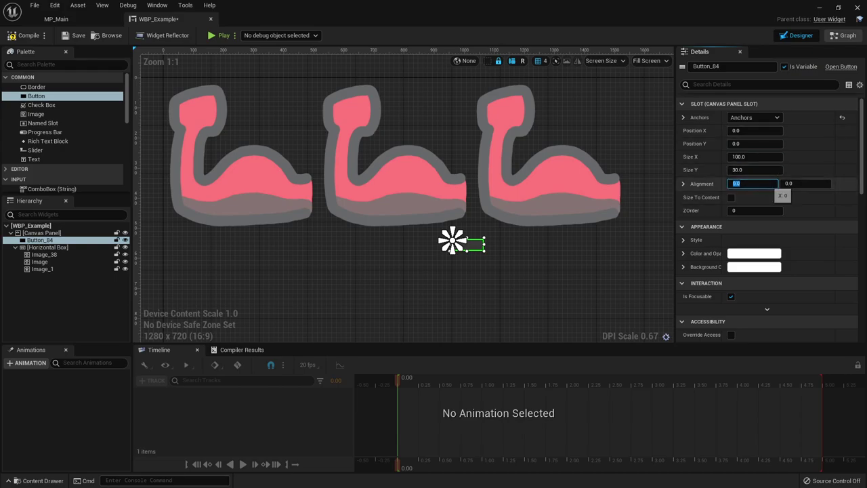
Step: Set the button's alignment to 0.5 on both axes
type("0.5")
key("Tab")
type("5")
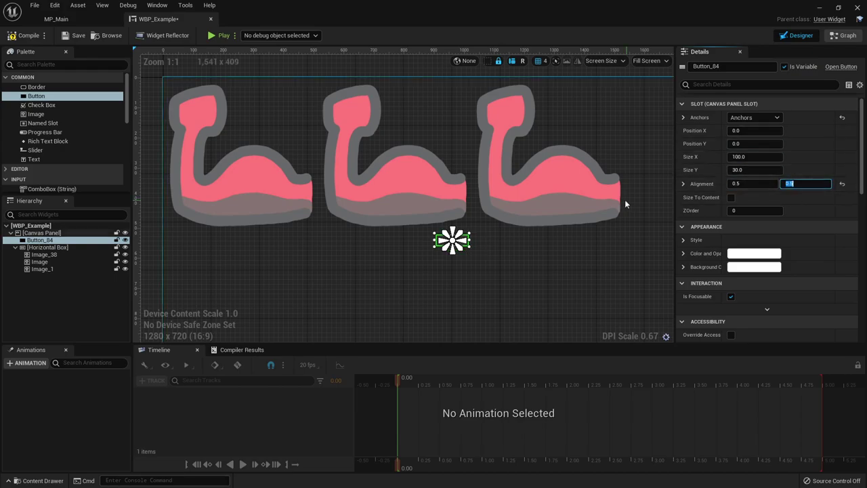
left_click(170, 263)
Step: Place a Text widget inside the button and set its text to "Hello world"
left_click(36, 65)
type("text")
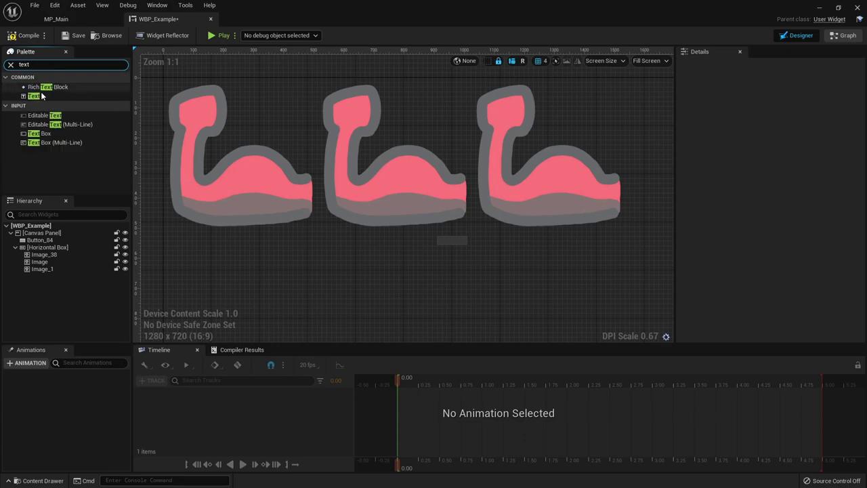
left_click_drag(34, 96, 52, 242)
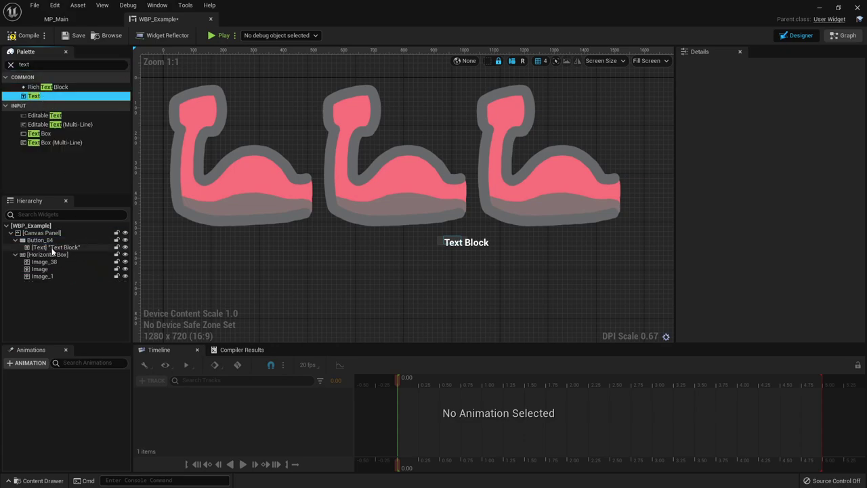
left_click(762, 173)
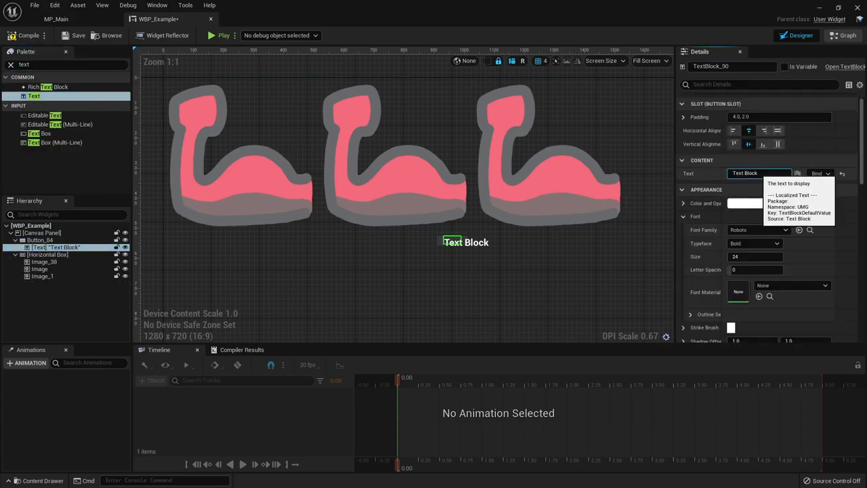
key("Return")
Step: Enable Size To Content on Button_84 and deselect it
left_click(109, 241)
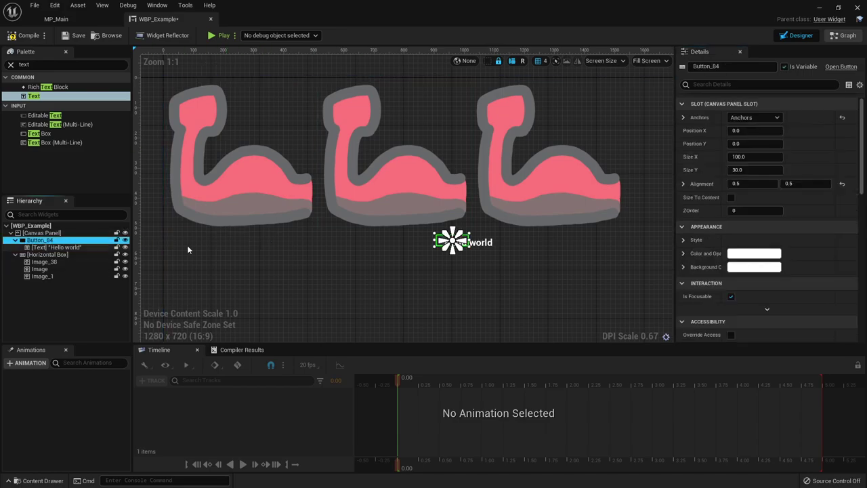
left_click(731, 198)
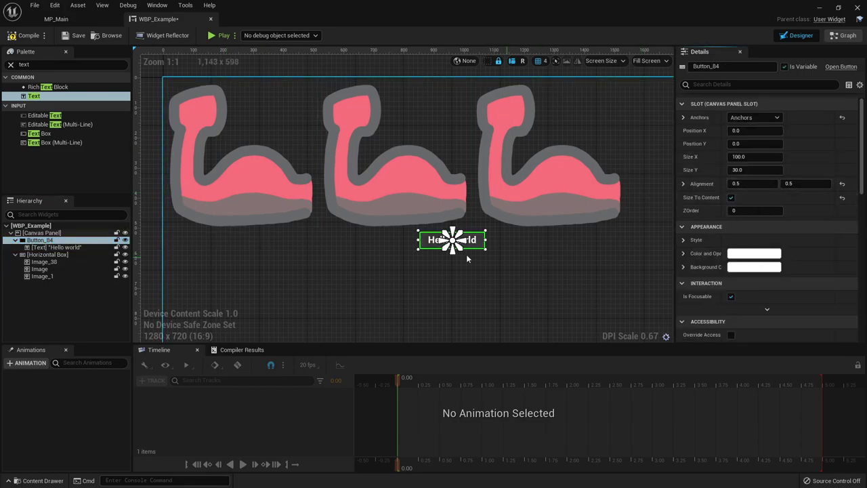
left_click(87, 293)
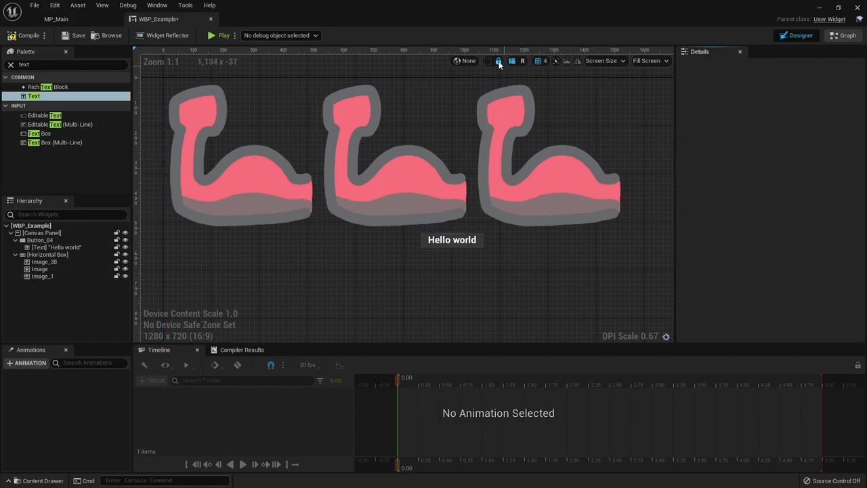
Step: Examine the layout in the designer viewport along with its grid snapping, Screen Size and Fill Screen preview options
right_click_drag(443, 128, 460, 143)
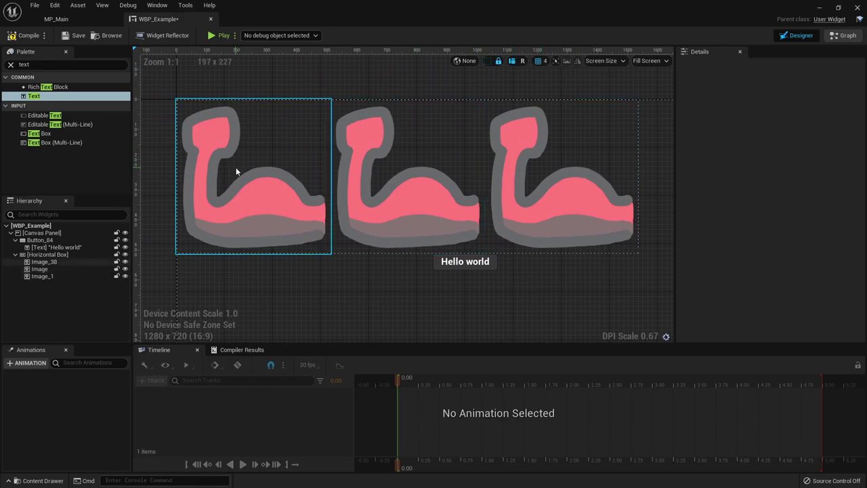
left_click(67, 254)
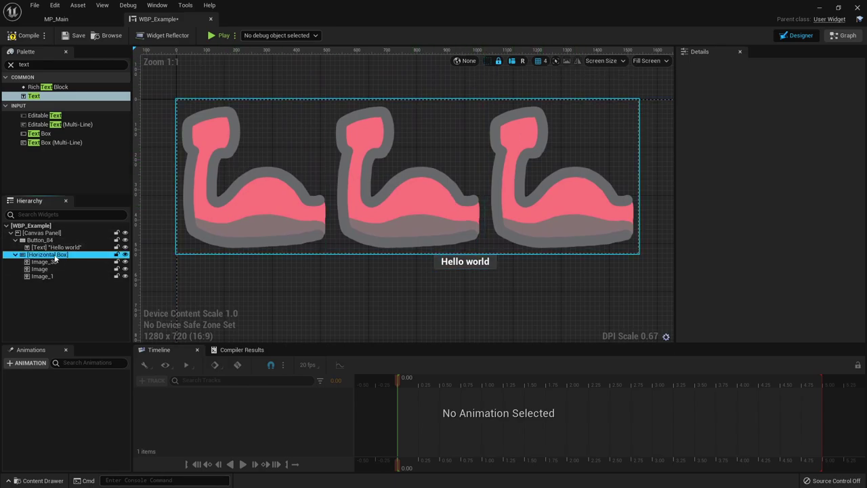
left_click(461, 84)
left_click(461, 84)
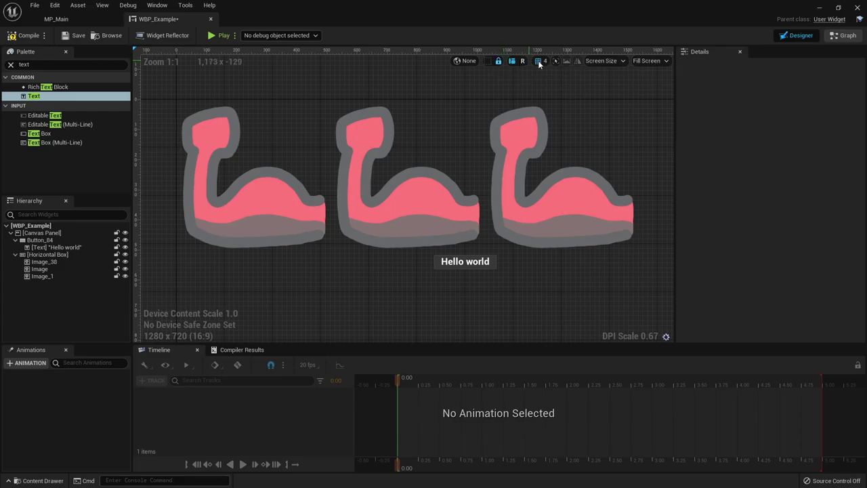
right_click_drag(540, 63, 606, 72)
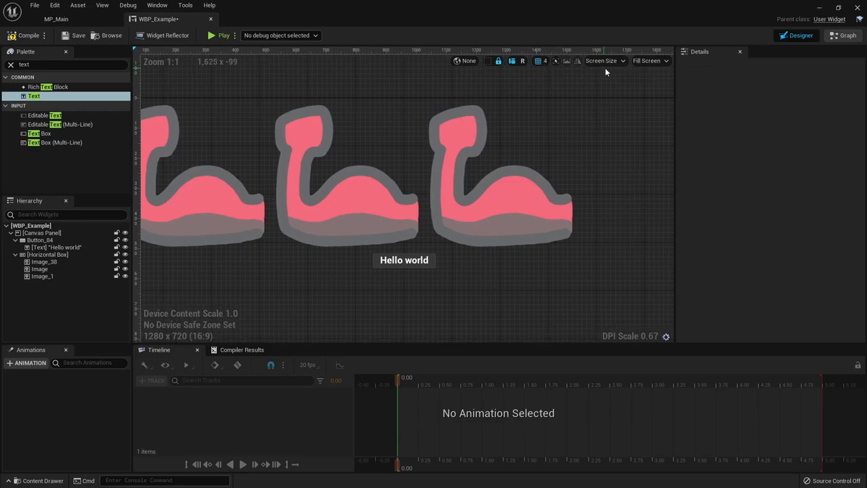
scroll(528, 97, "down", 1)
right_click_drag(547, 95, 557, 73)
left_click(616, 63)
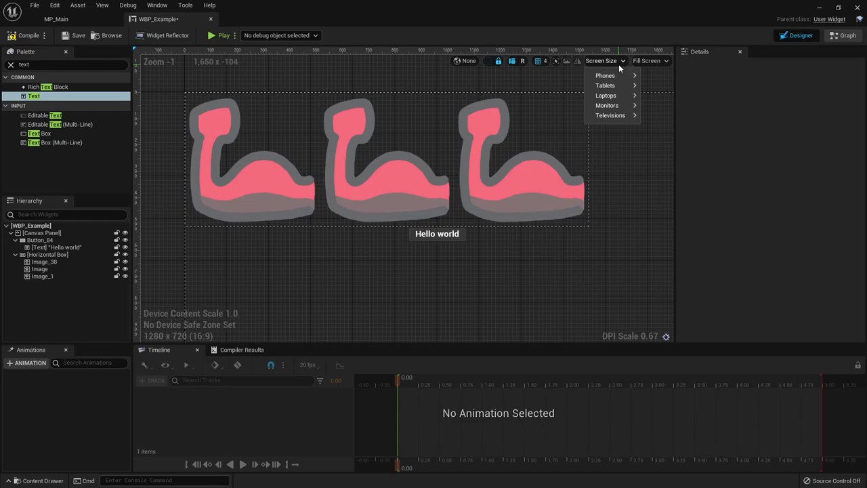
left_click(657, 63)
right_click_drag(556, 75, 566, 96)
scroll(567, 99, "down", 1)
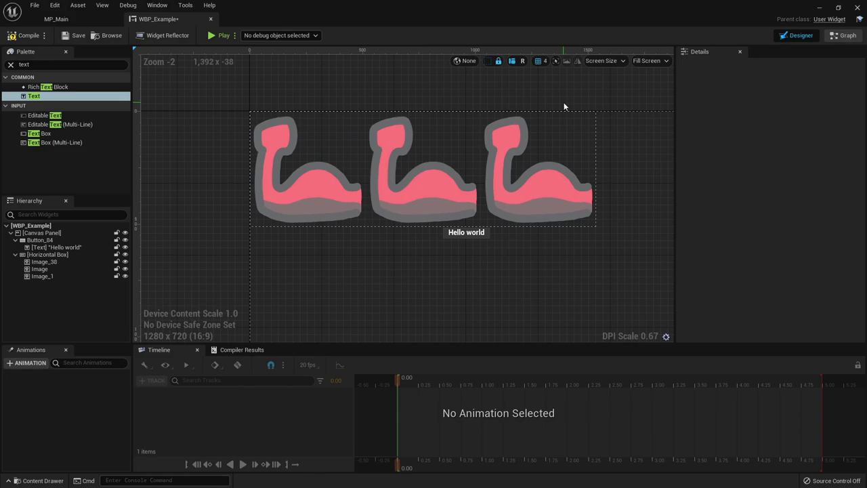
right_click_drag(567, 114, 513, 73)
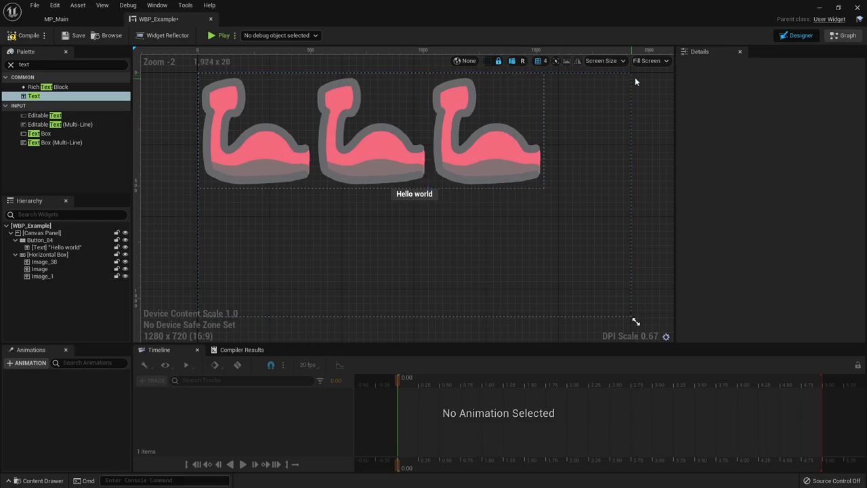
left_click(647, 60)
left_click(647, 60)
right_click_drag(651, 205, 500, 215)
scroll(639, 161, "down", 1)
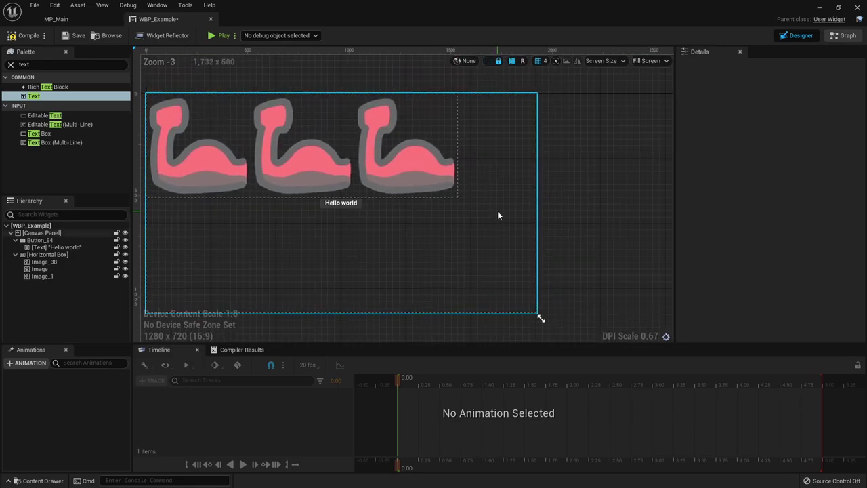
scroll(500, 215, "down", 1)
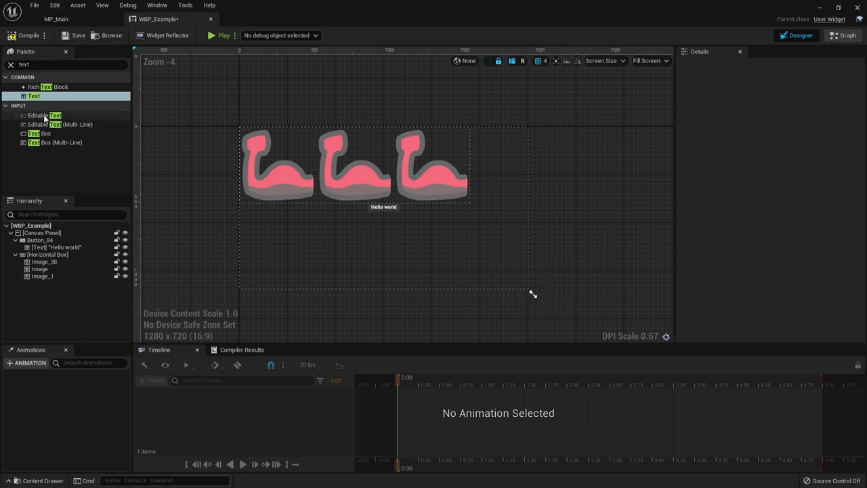
Step: Add an Image widget directly to the canvas panel
left_click(39, 68)
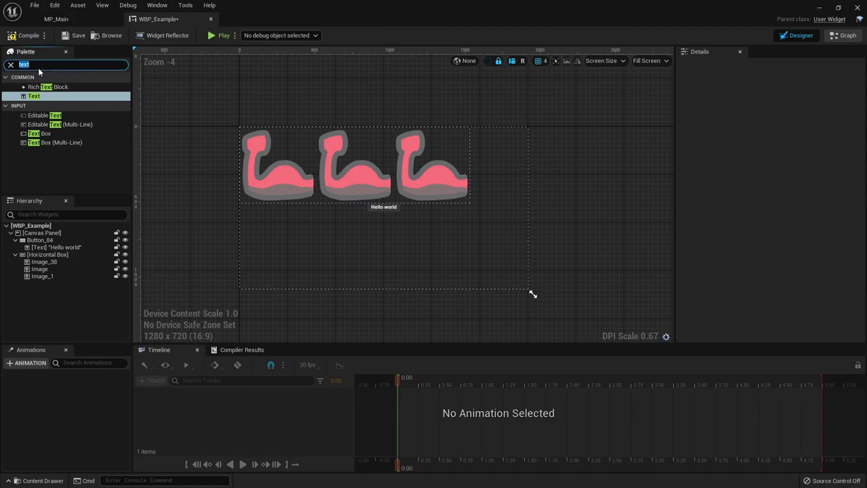
key("ctrl+a")
type("image")
left_click_drag(34, 88, 38, 237)
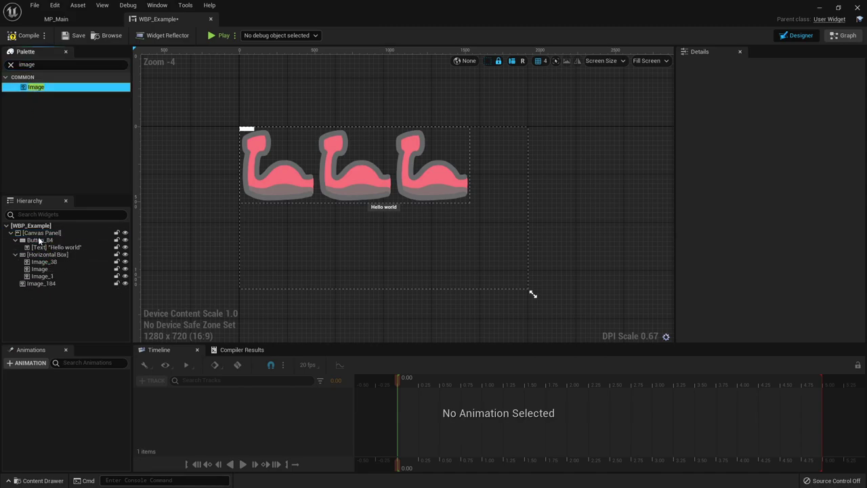
left_click(44, 285)
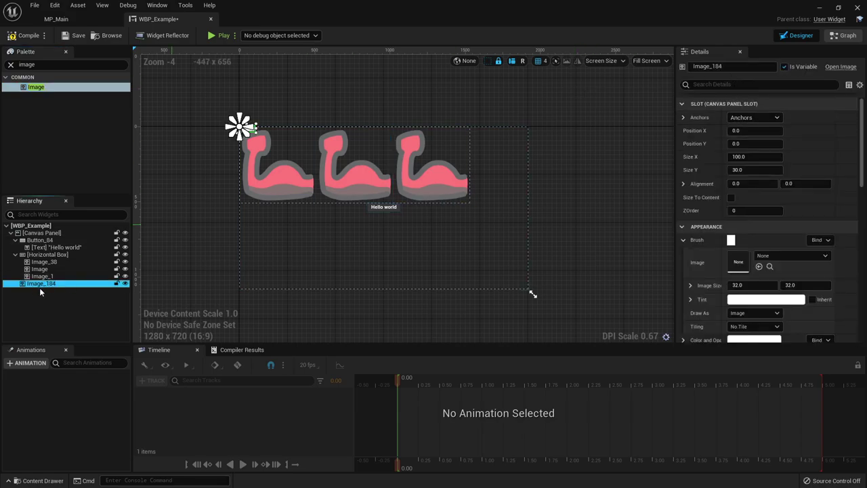
Step: Set the new image's brush to the android_icon texture
left_click(781, 255)
scroll(693, 413, "down", 3)
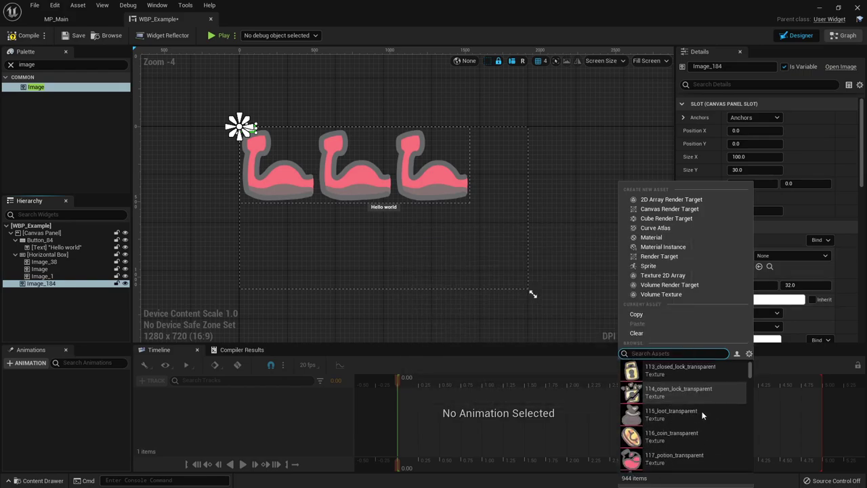
left_click_drag(753, 369, 754, 385)
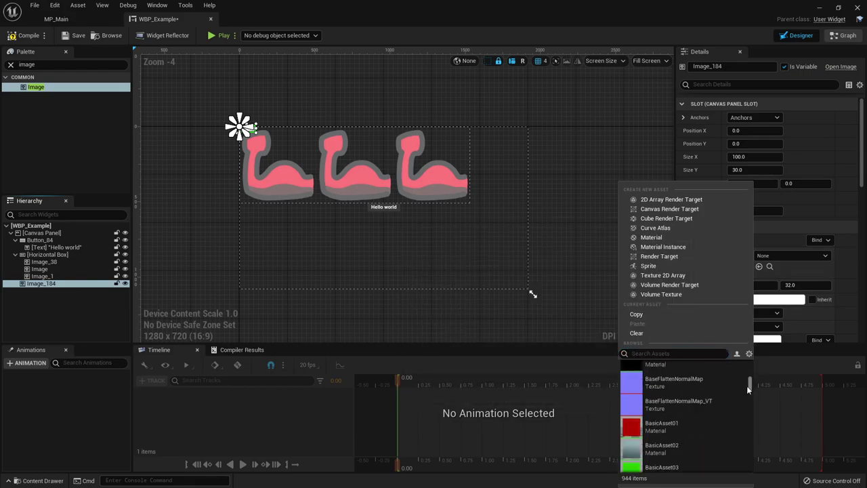
scroll(699, 414, "down", 1)
scroll(692, 400, "up", 10)
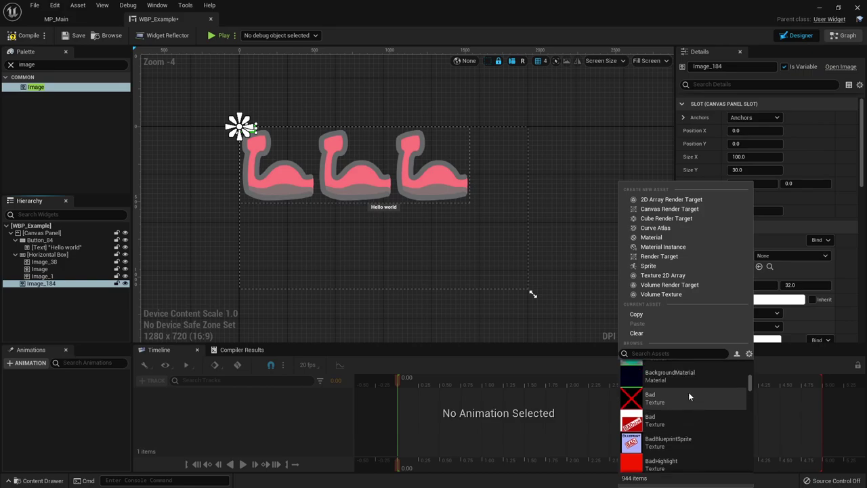
scroll(685, 393, "down", 2)
left_click(676, 417)
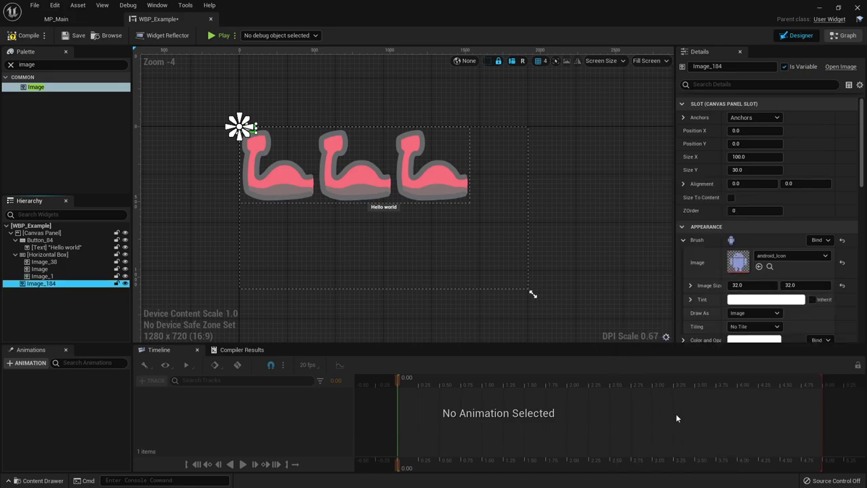
Step: Anchor the android image to stretch over the whole canvas and set its right and bottom offsets to 0
left_click(757, 125)
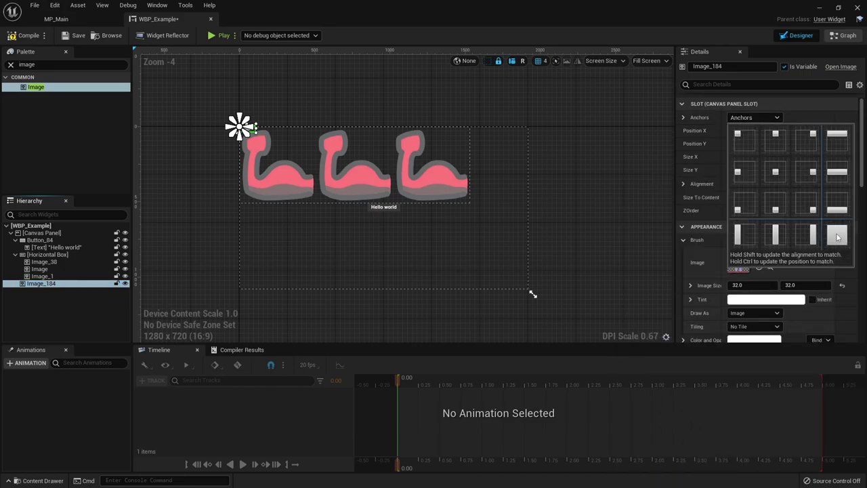
left_click(837, 235)
left_click(753, 156)
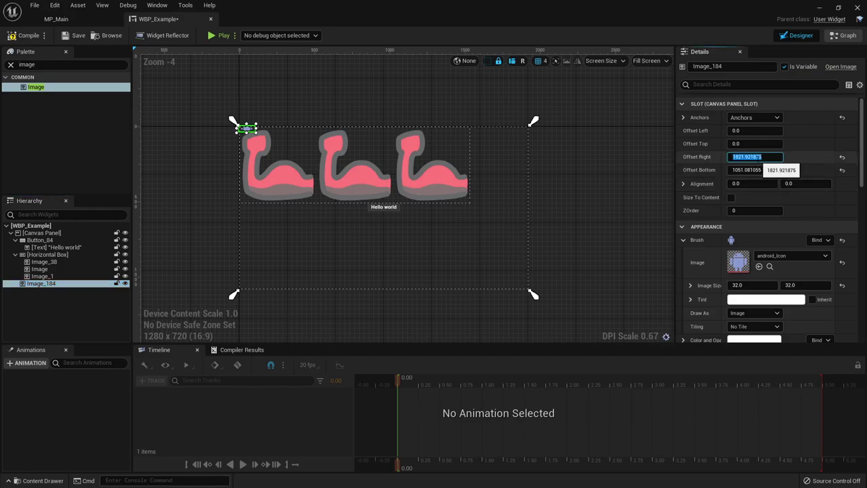
type("0")
key("Tab")
type("0")
key("Return")
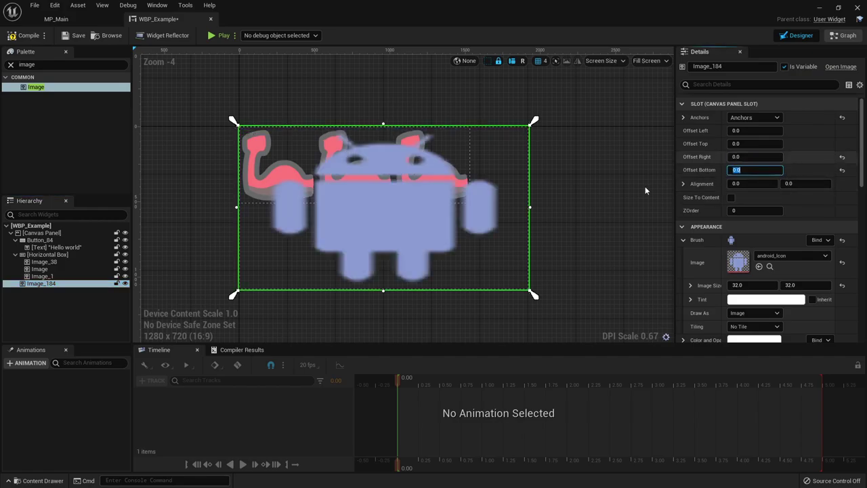
left_click(609, 273)
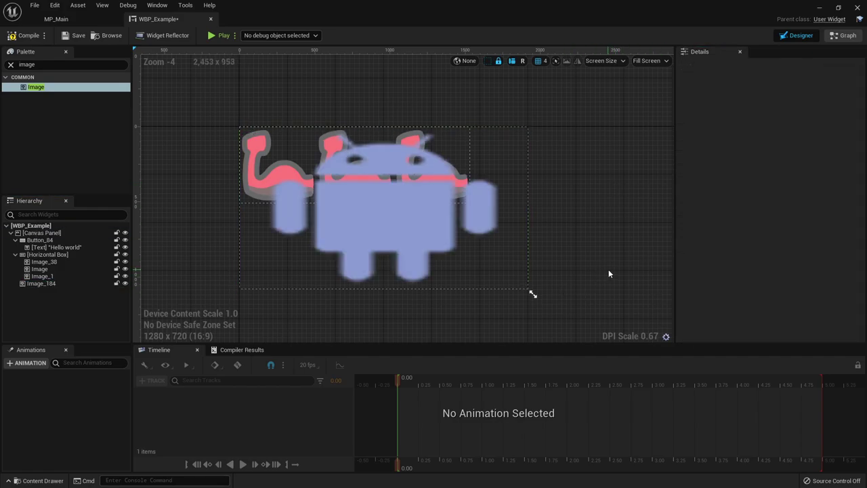
Step: Preview the layout at the 27" monitor screen size
left_click(647, 61)
left_click(602, 60)
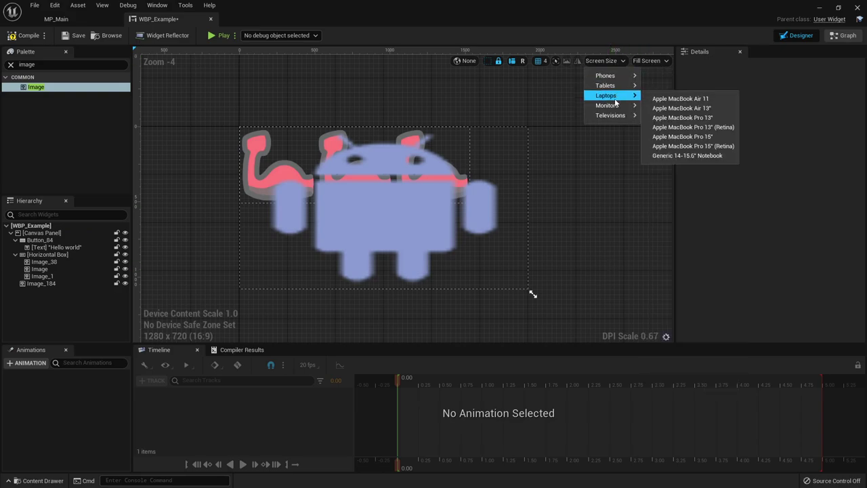
mouse_move(618, 110)
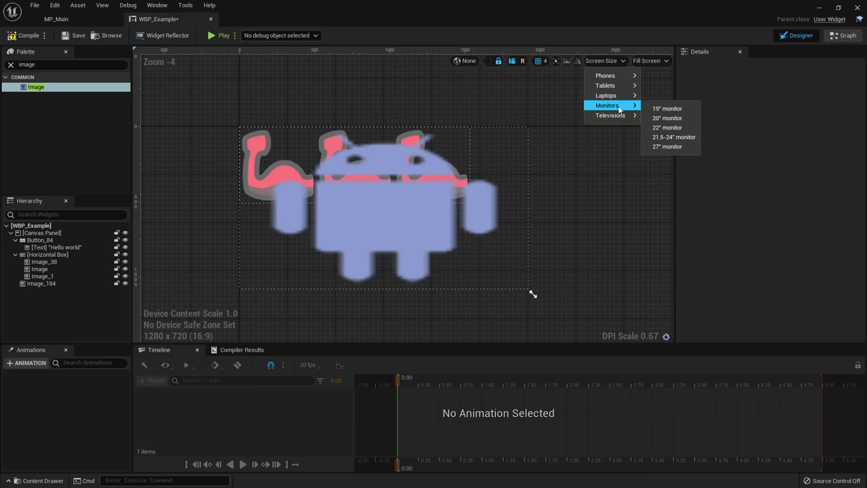
left_click(667, 146)
scroll(545, 141, "down", 3)
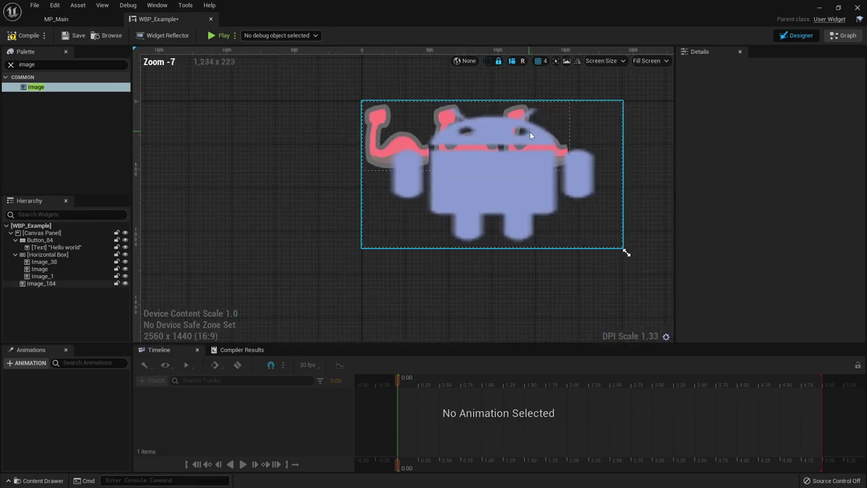
Step: Resize the preview screen to several aspect ratios, such as 2560 x 1080 and 2048 x 1536, to examine how the stretched image adapts
right_click_drag(625, 250, 579, 250)
left_click(577, 246)
left_click_drag(576, 248, 581, 214)
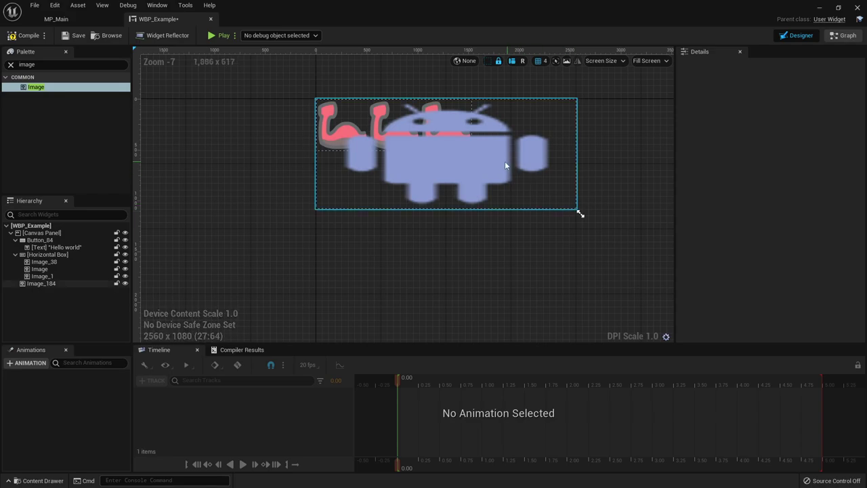
right_click_drag(588, 202, 561, 225)
left_click_drag(552, 235, 499, 281)
left_click(502, 174)
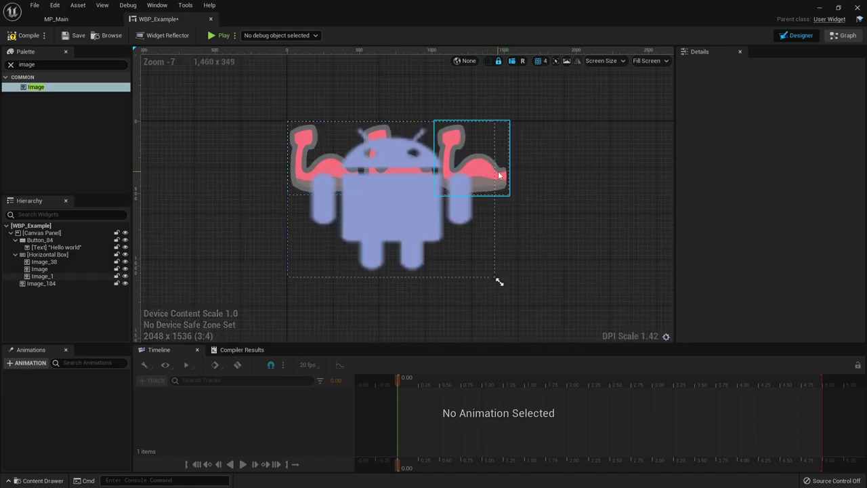
left_click(638, 61)
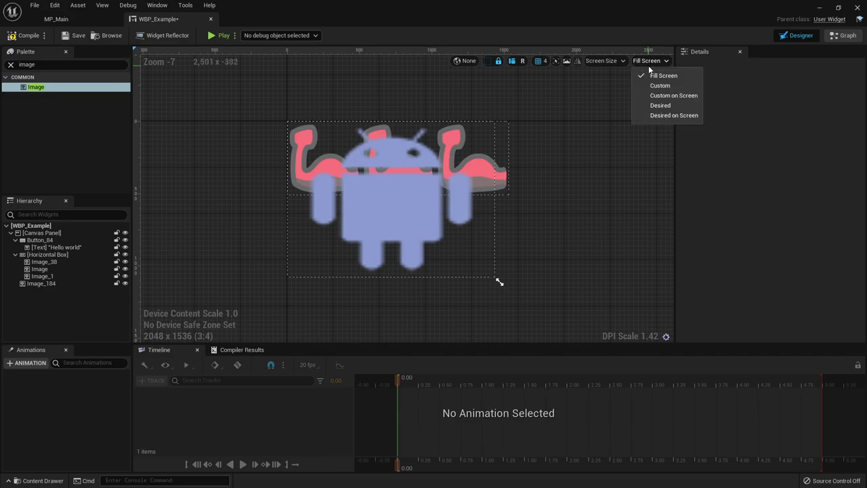
left_click(599, 117)
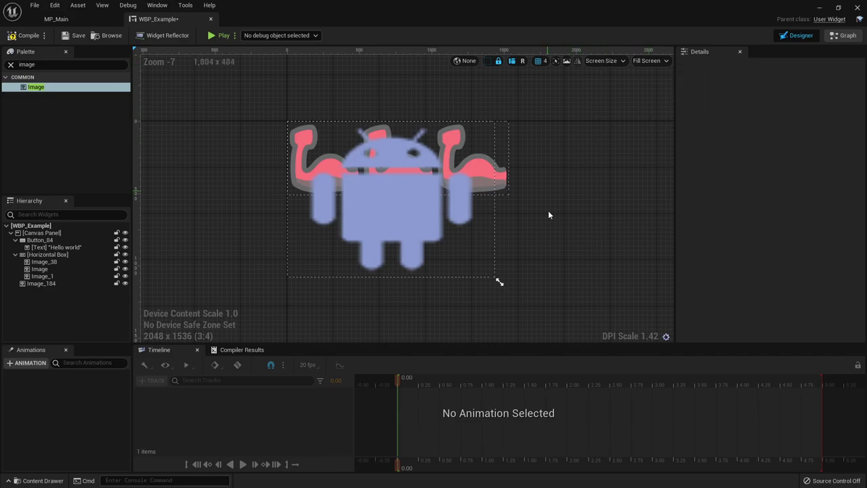
left_click_drag(500, 282, 524, 233)
Step: Delete the stretched android image and the three arm images inside the Horizontal Box
left_click(428, 182)
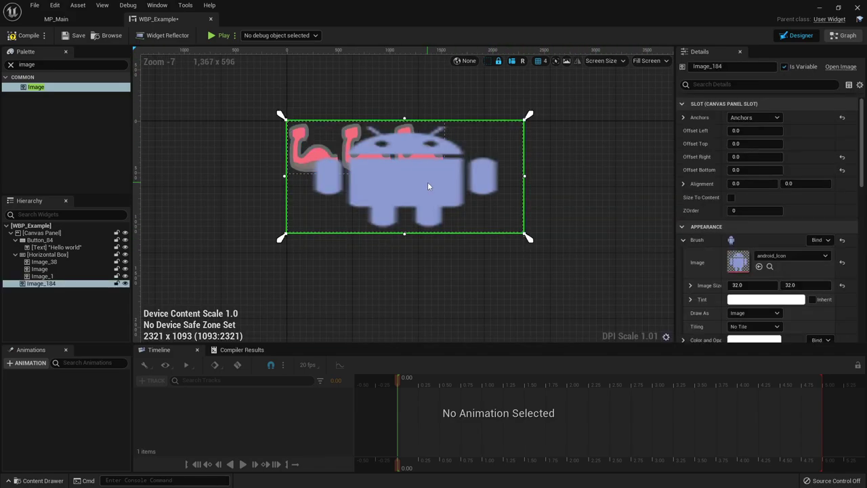
left_click(60, 283)
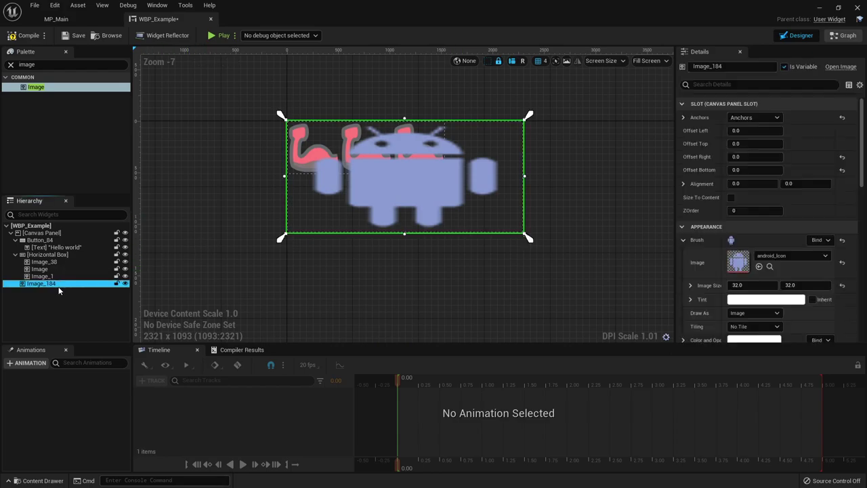
key("Delete")
scroll(468, 186, "up", 2)
scroll(472, 187, "up", 2)
right_click_drag(472, 194, 426, 158)
scroll(427, 158, "down", 1)
left_click(355, 171)
left_click(369, 168)
key("Delete")
left_click(387, 162)
key("Delete")
left_click(335, 155)
key("Delete")
Step: Save and compile the WBP_Example widget blueprint
left_click(502, 197)
left_click(25, 274)
left_click(39, 234)
right_click(38, 236)
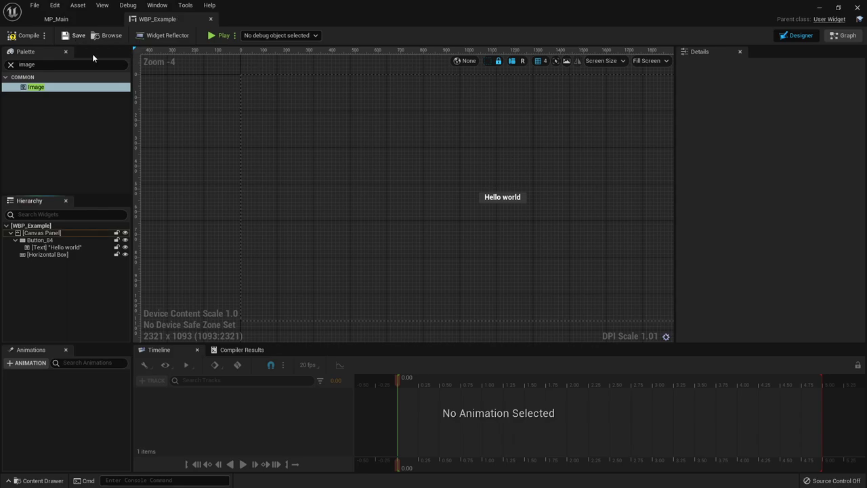
left_click(30, 36)
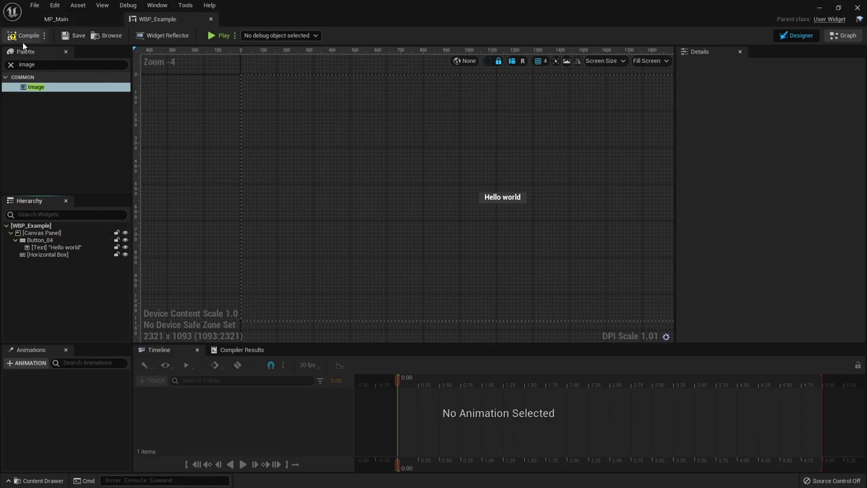
Step: Duplicate WBP_Example in the UITutorial folder and name the copy WBP_Button
left_click(56, 19)
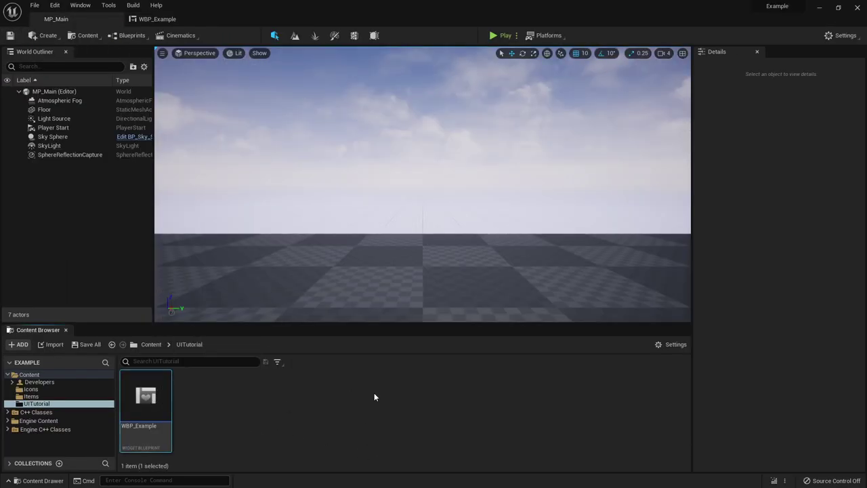
key("ctrl+d")
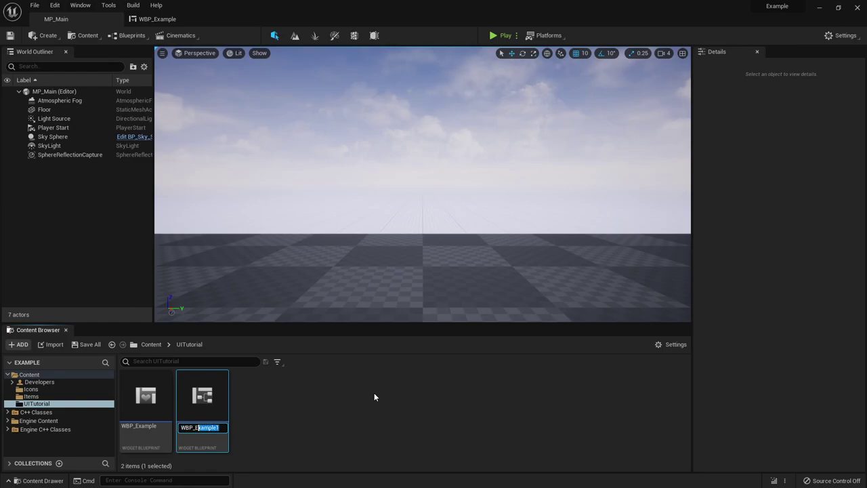
type("Button")
key("Return")
Step: Open WBP_Button for editing and delete its empty Horizontal Box
double_click(151, 415)
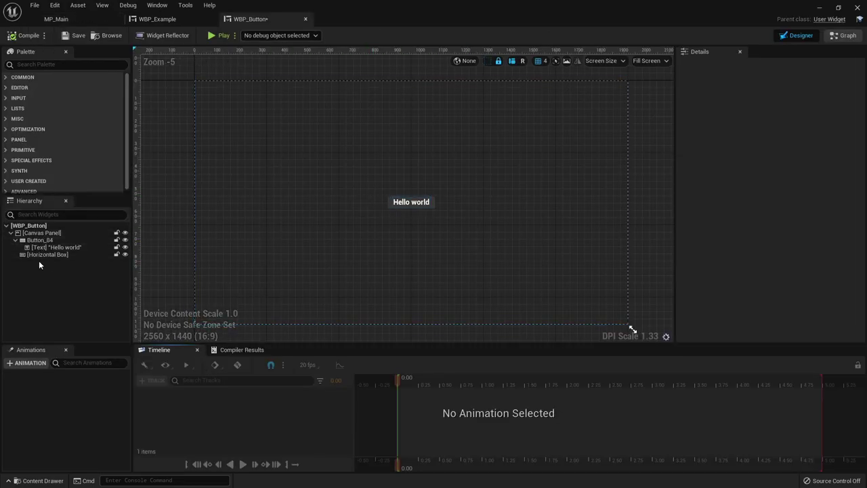
left_click(42, 256)
key("Delete")
Step: Wrap the button's "Hello world" text in a Horizontal Box
left_click(41, 247)
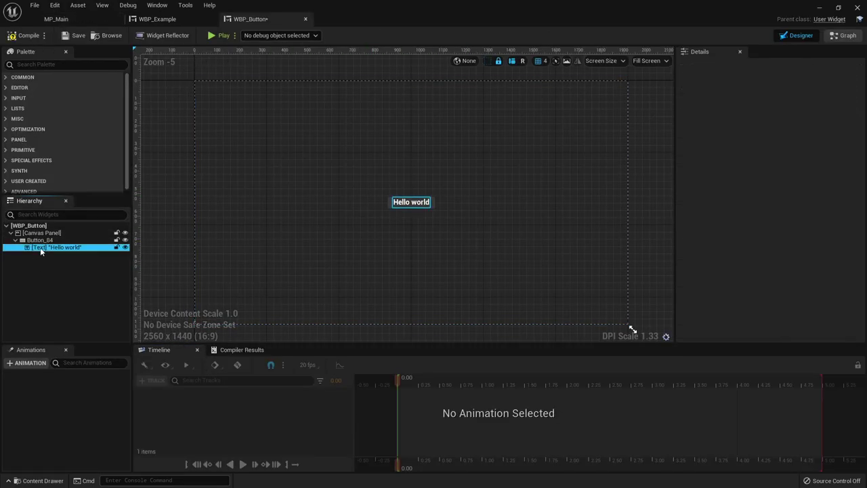
right_click(41, 247)
mouse_move(75, 324)
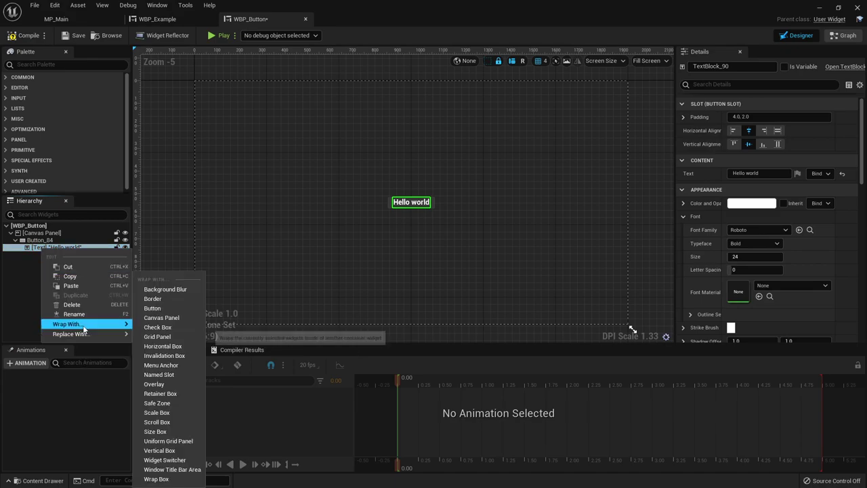
left_click(170, 346)
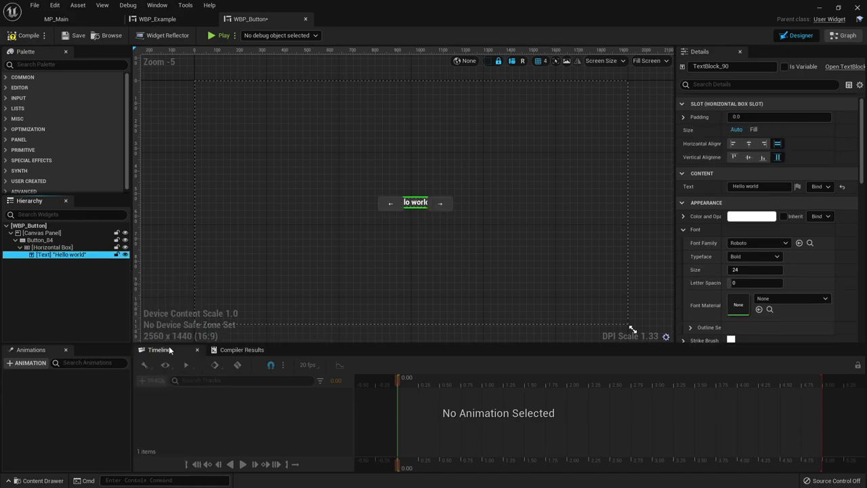
left_click(97, 300)
Step: Add an Image widget to the button's Horizontal Box, ahead of the "Hello world" text
left_click(36, 63)
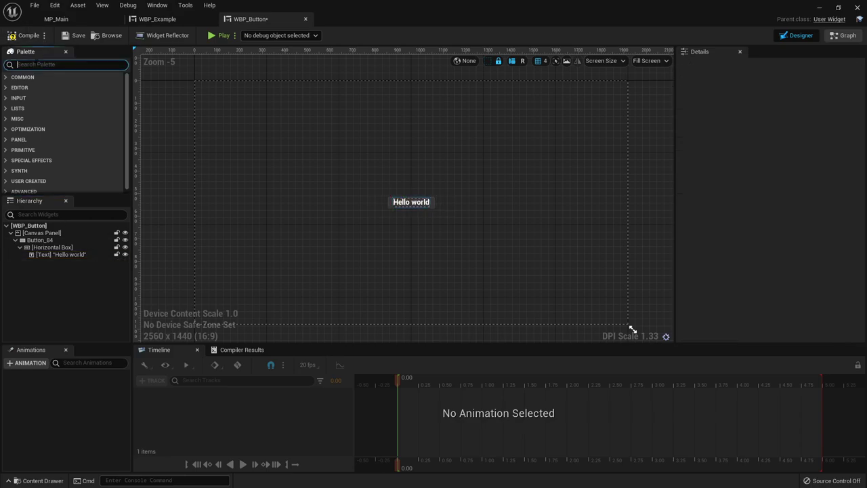
type("image")
left_click_drag(36, 87, 61, 252)
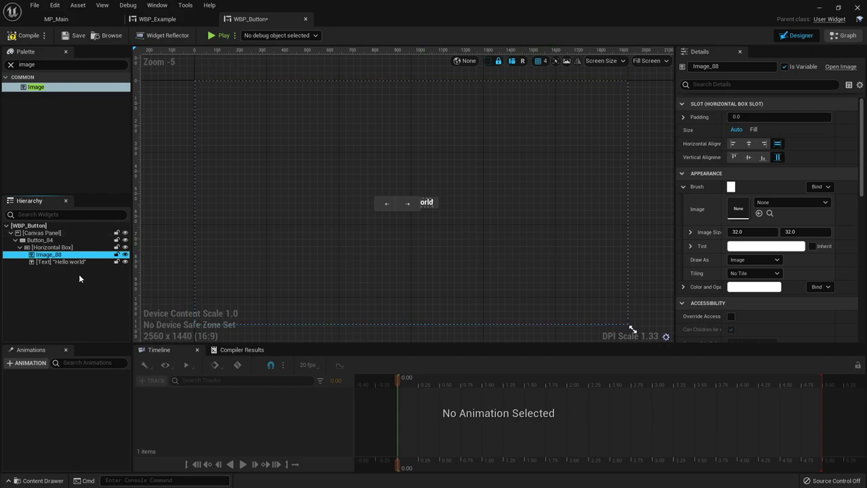
left_click(79, 275)
Step: Rename the button's image widget as Icon and its text widget as ButtonLabel
left_click(67, 255)
left_click(67, 256)
type("Icon")
key("Return")
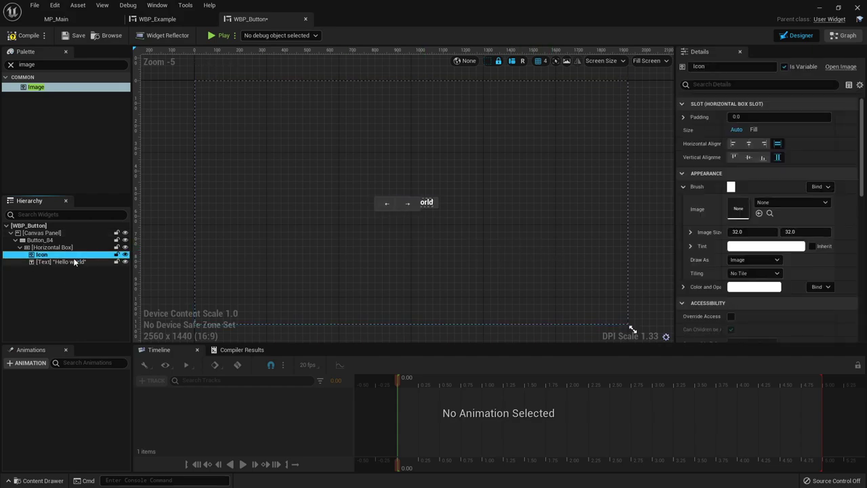
left_click(74, 263)
left_click(75, 263)
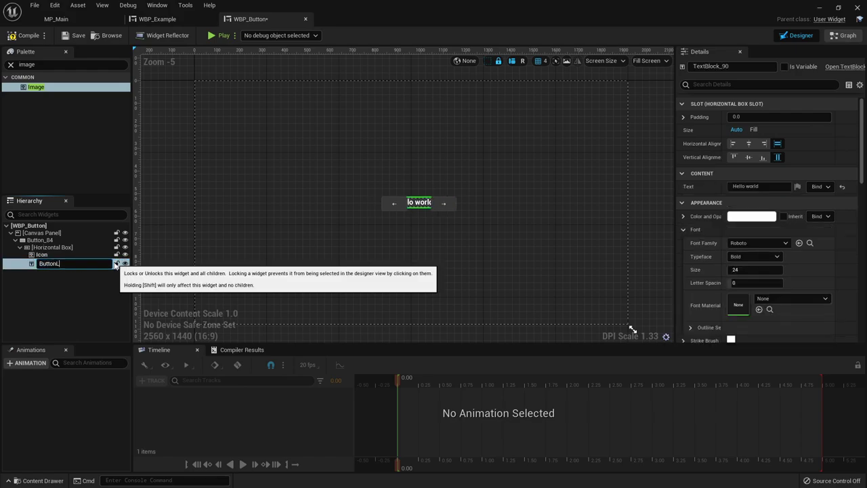
key("Return")
Step: Replace the root Canvas Panel of WBP_Button with its child button
left_click(76, 233)
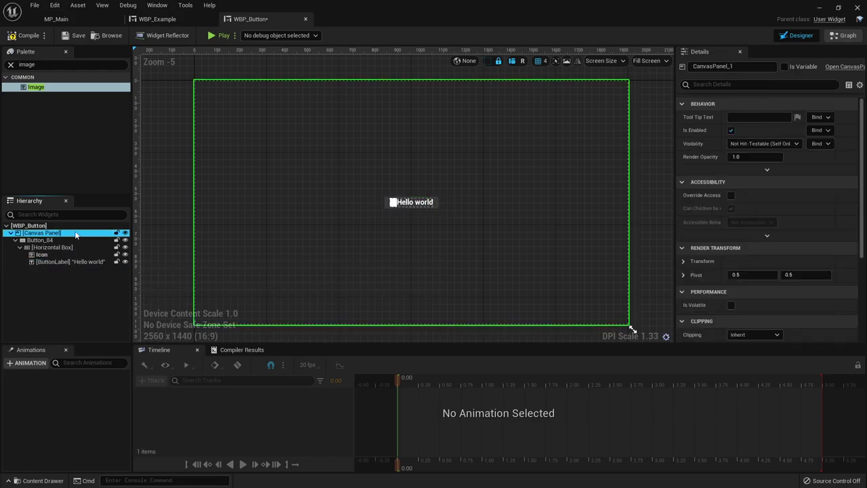
right_click(76, 234)
mouse_move(109, 317)
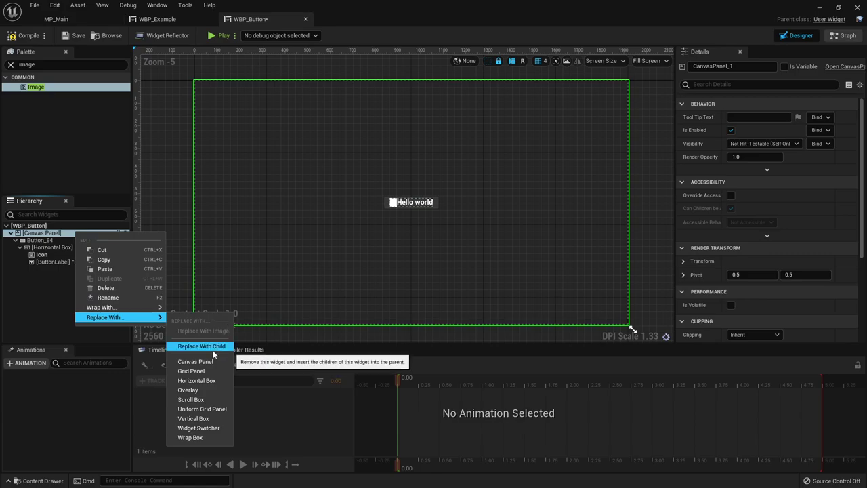
left_click(204, 344)
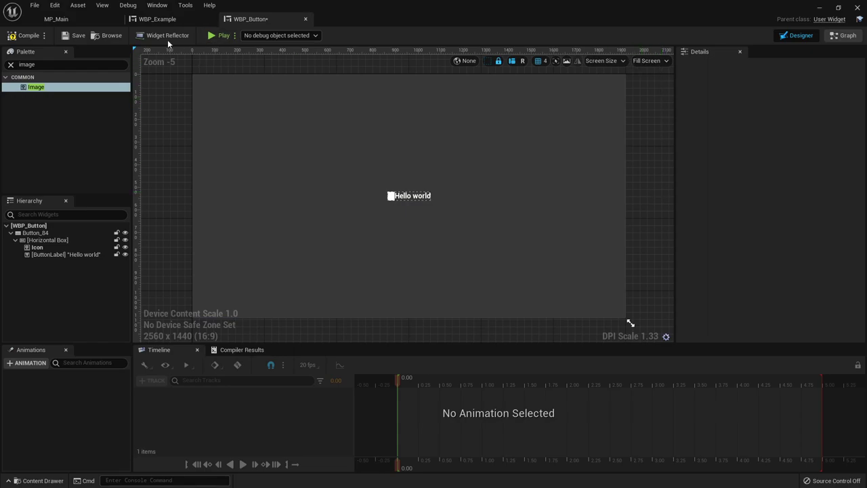
Step: Switch WBP_Button's designer preview size to Desired and save the widget
left_click(73, 35)
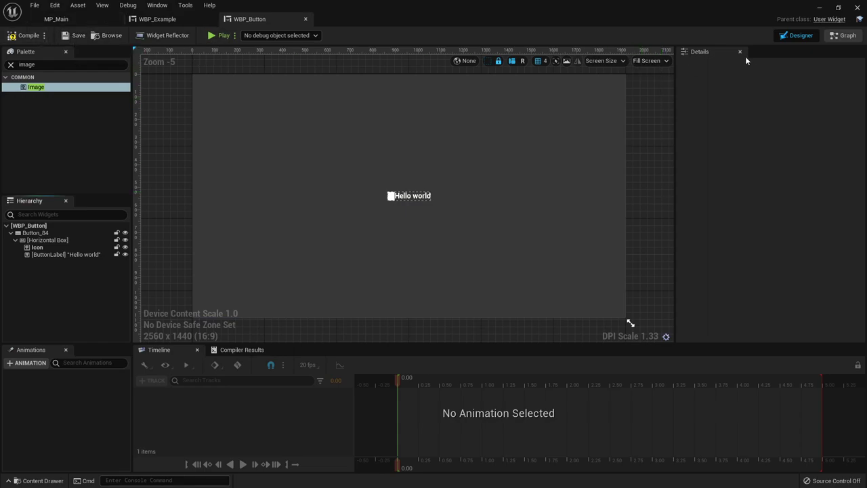
left_click(649, 60)
left_click(666, 107)
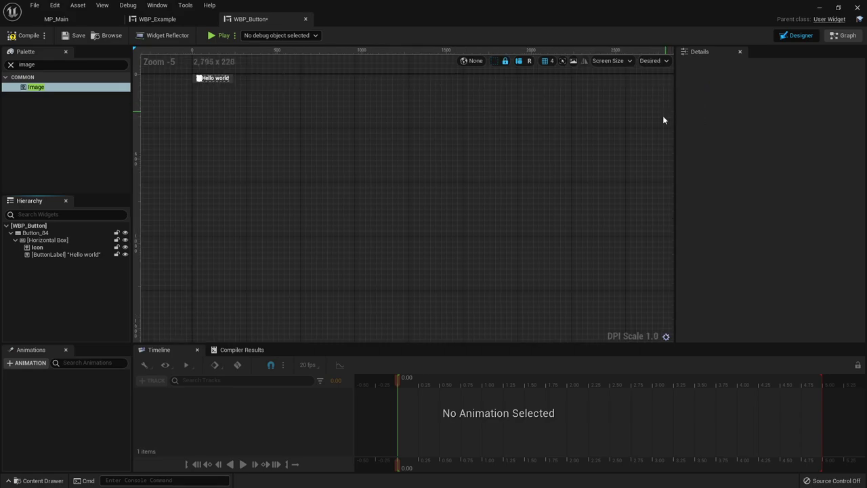
scroll(383, 215, "up", 4)
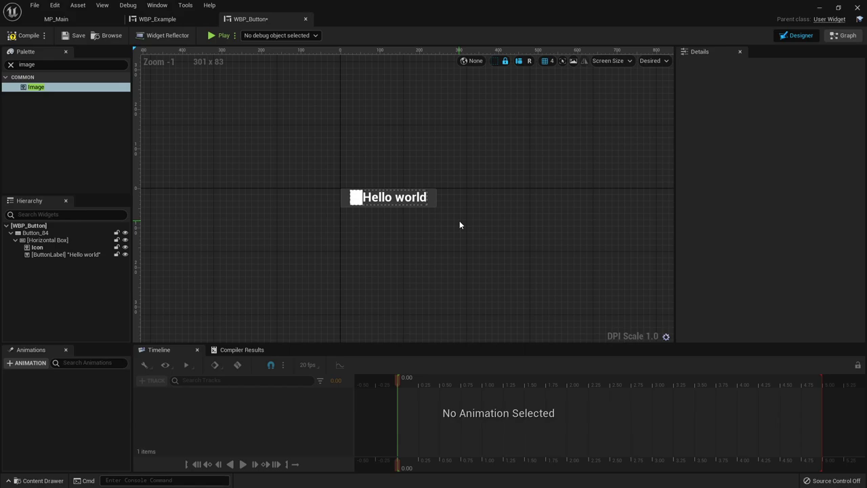
left_click(73, 35)
Step: Set the text of the button's ButtonLabel to "Hi"
left_click(385, 198)
left_click(503, 237)
left_click(393, 197)
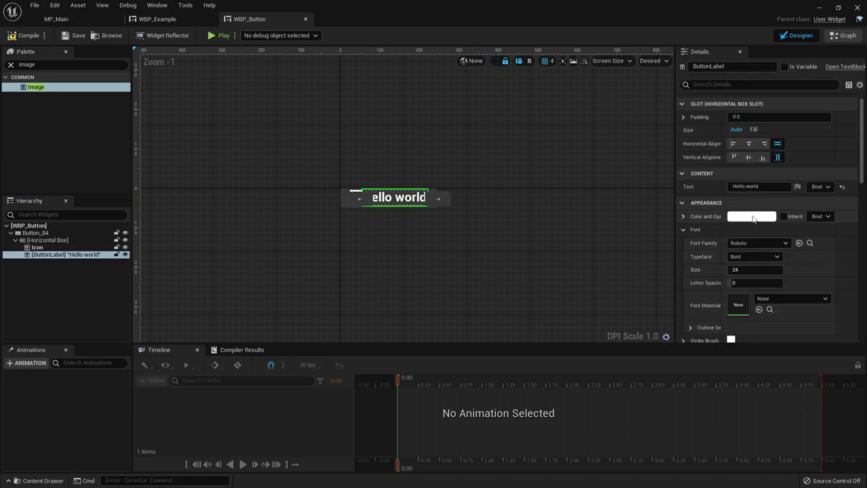
left_click(745, 187)
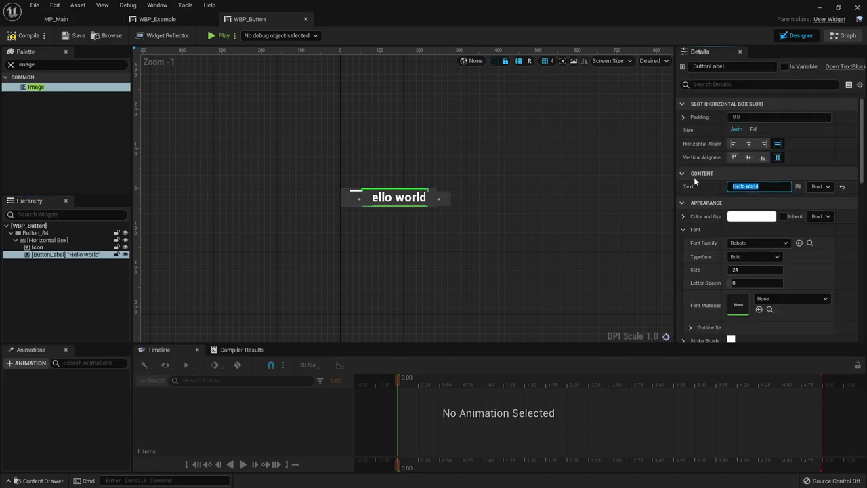
type("Hi")
key("Return")
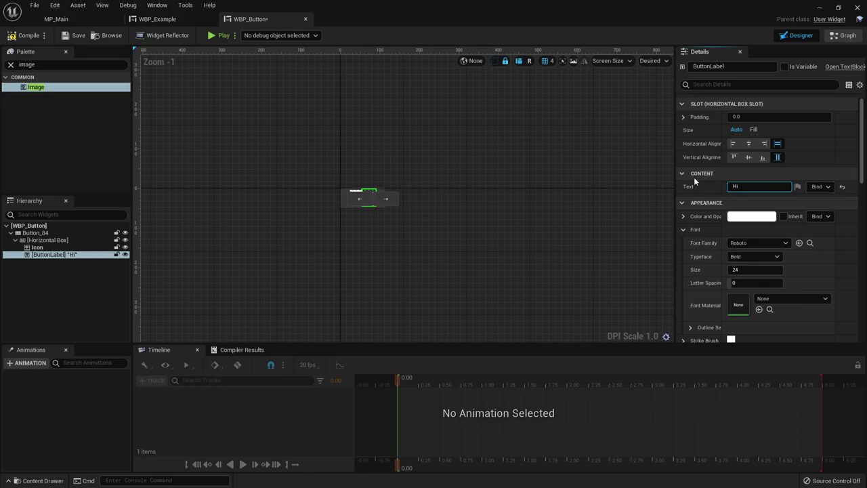
left_click(557, 199)
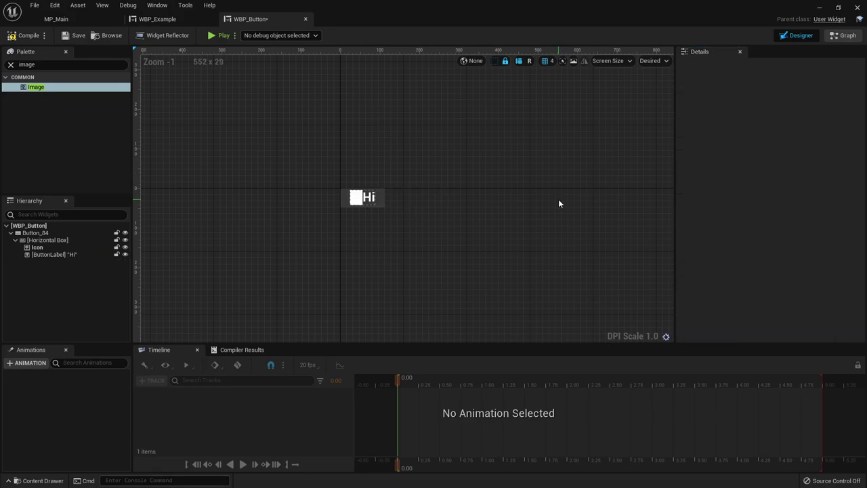
Step: Set the text of the button's ButtonLabel to "Hello there how are you"
left_click(370, 197)
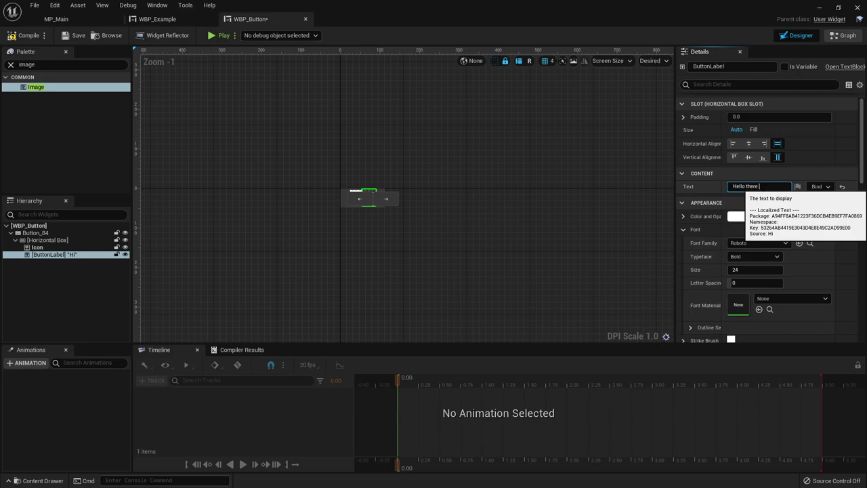
type("e you")
key("Return")
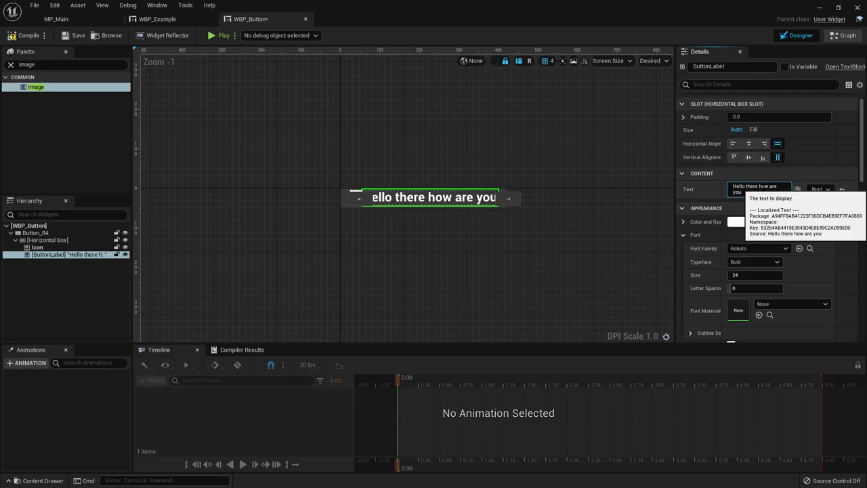
left_click(509, 266)
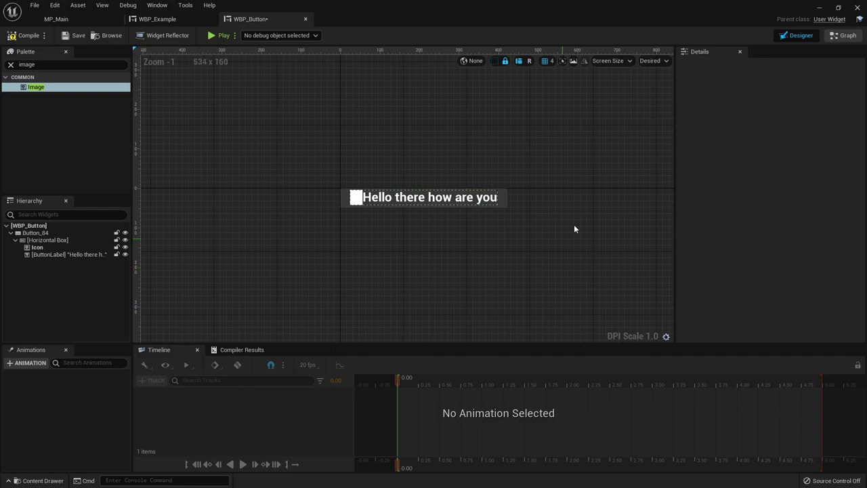
Step: Examine the button in the Desired on Screen preview size and return the preview to Desired
left_click(664, 61)
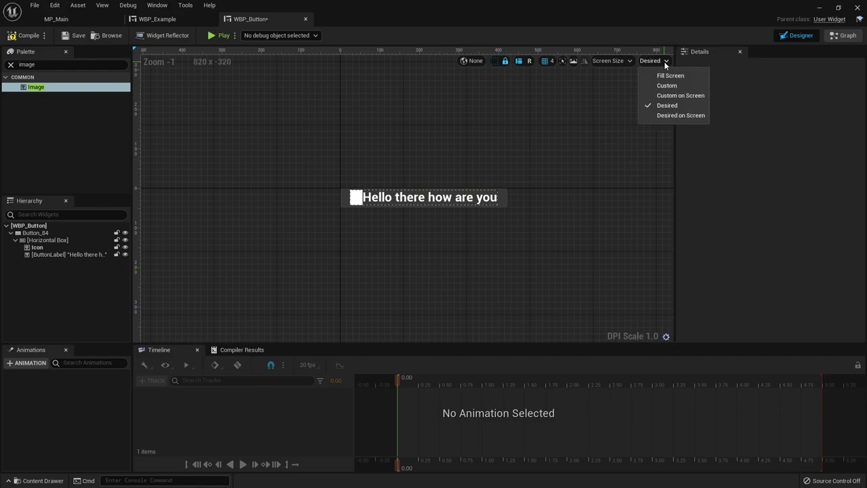
left_click(671, 116)
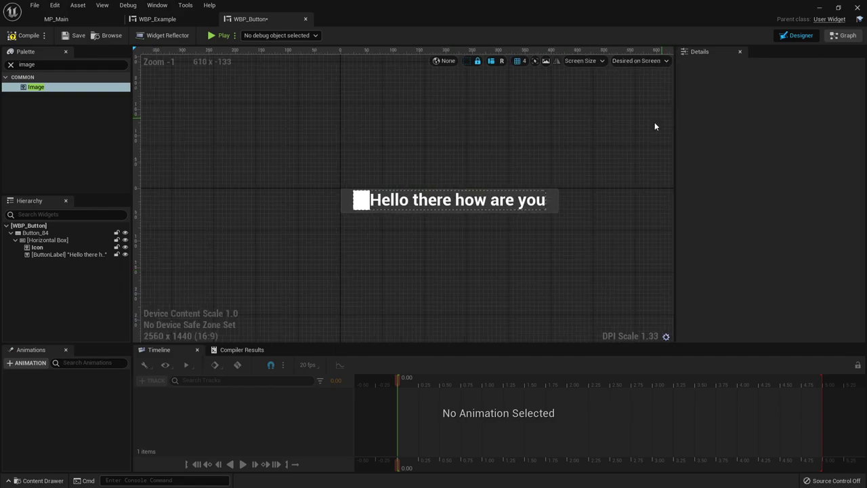
right_click_drag(660, 122, 610, 126)
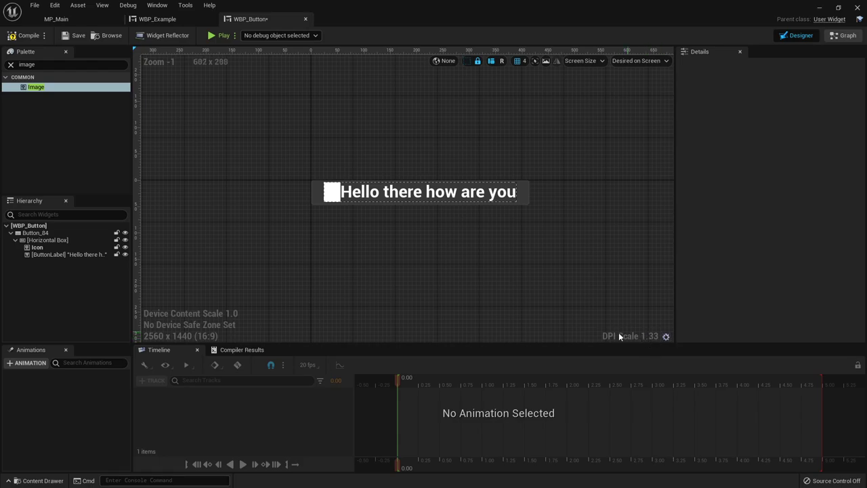
left_click(658, 61)
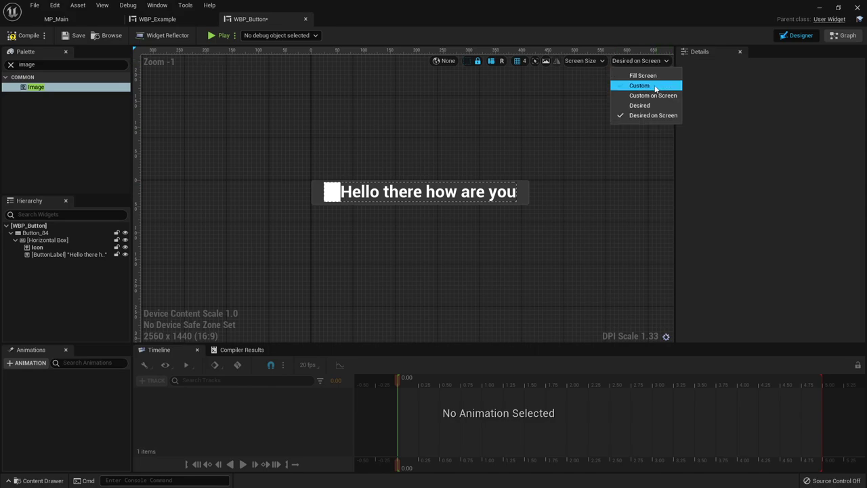
left_click(639, 106)
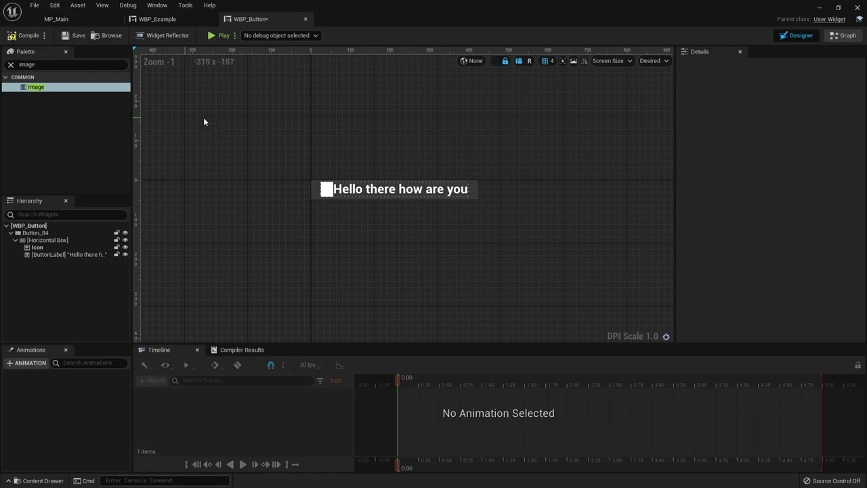
Step: Save WBP_Button and delete the "Hello world" button from WBP_Example
left_click(77, 36)
left_click(158, 21)
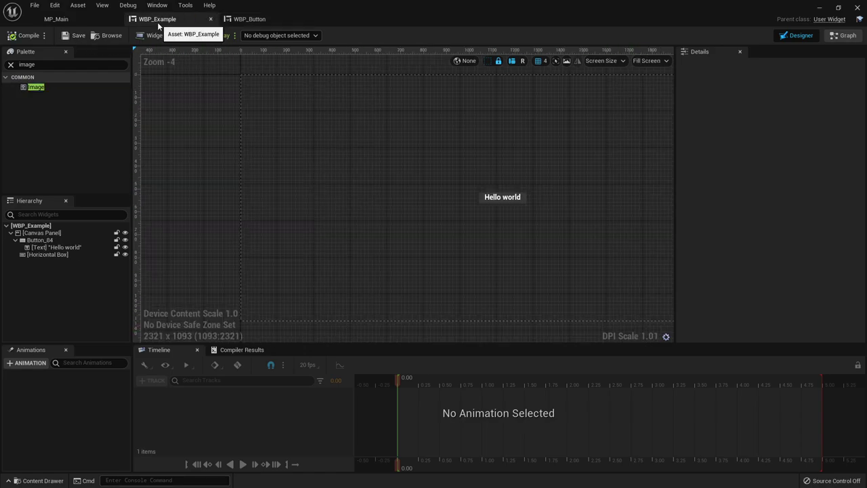
left_click(39, 240)
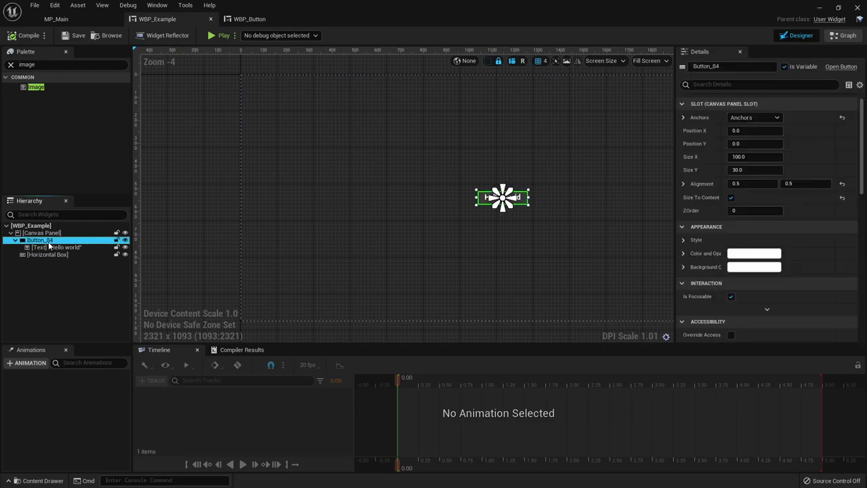
key("Delete")
Step: Add the user-created WBP Button widget to WBP_Example's Horizontal Box
left_click(52, 65)
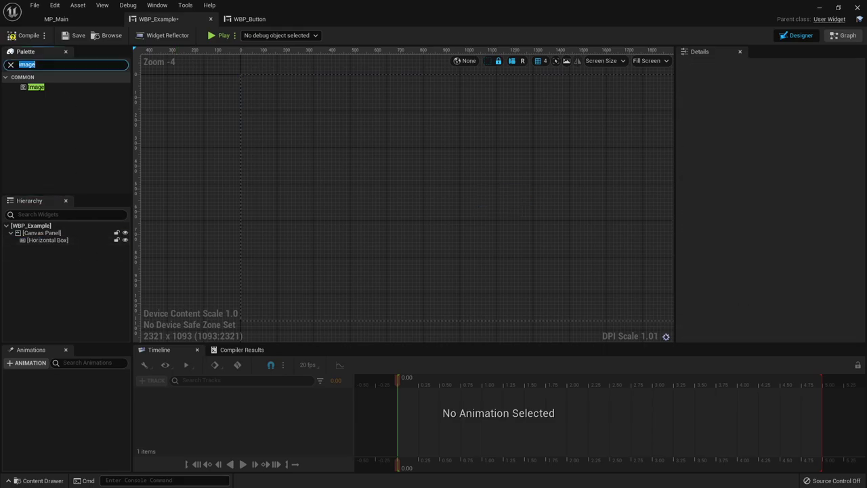
type("wbp")
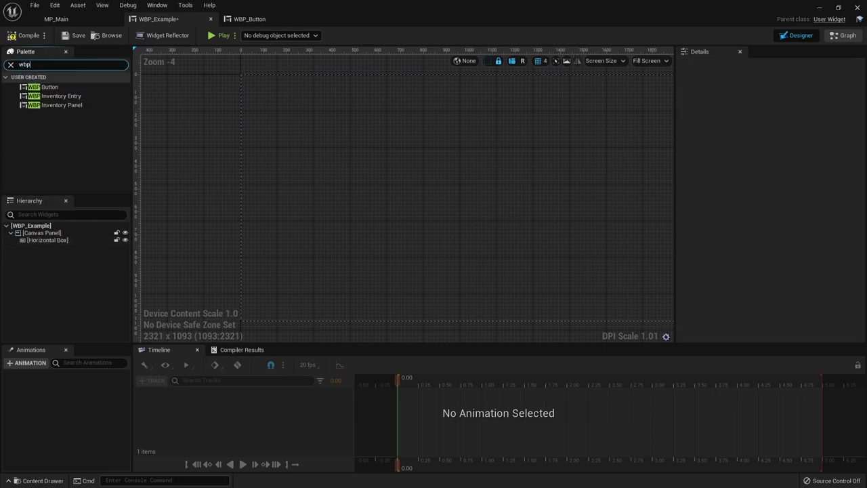
left_click_drag(47, 87, 50, 242)
left_click(55, 240)
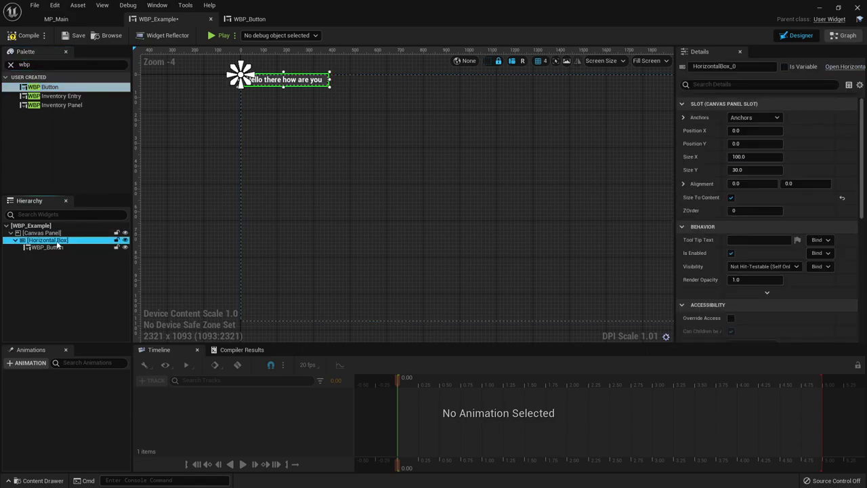
Step: Duplicate WBP_Button twice inside the Horizontal Box, and compile and save WBP_Example
left_click(47, 248)
key("ctrl+d")
key("ctrl+d")
left_click(72, 273)
left_click(26, 36)
left_click(75, 35)
right_click_drag(311, 135, 317, 194)
scroll(317, 187, "up", 5)
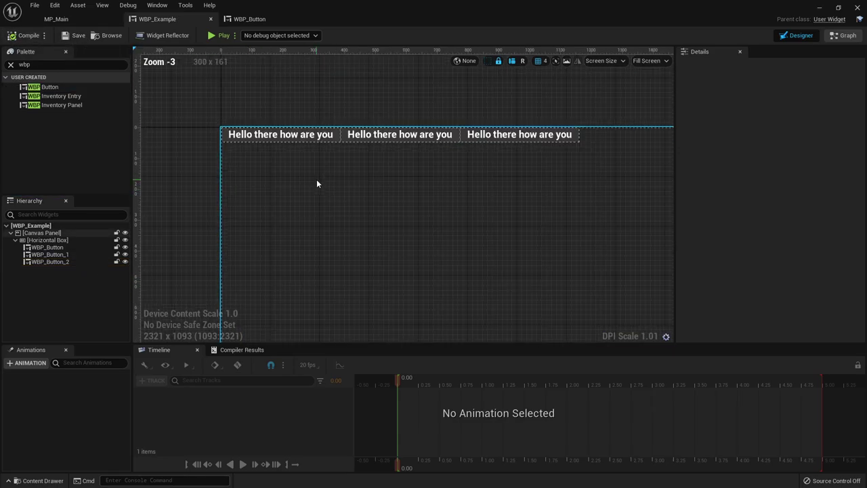
Step: Compare the WBP_Button source widget with its three instances in WBP_Example, and clear the widget search
left_click(249, 19)
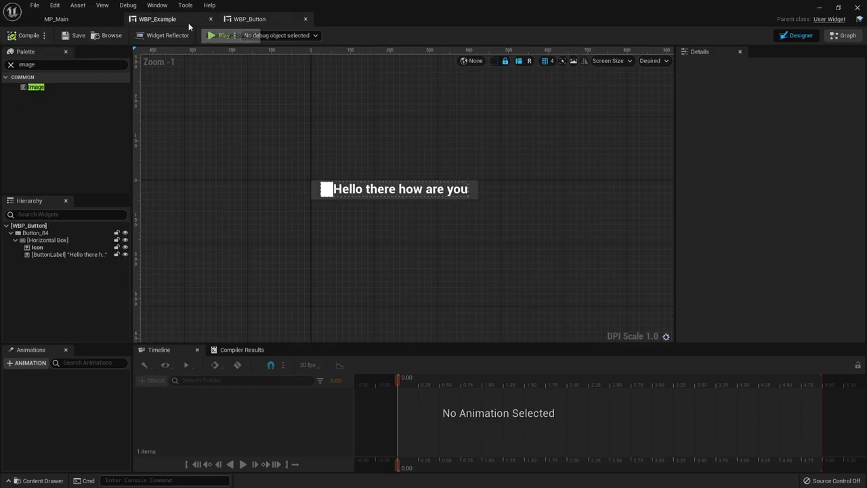
left_click(190, 21)
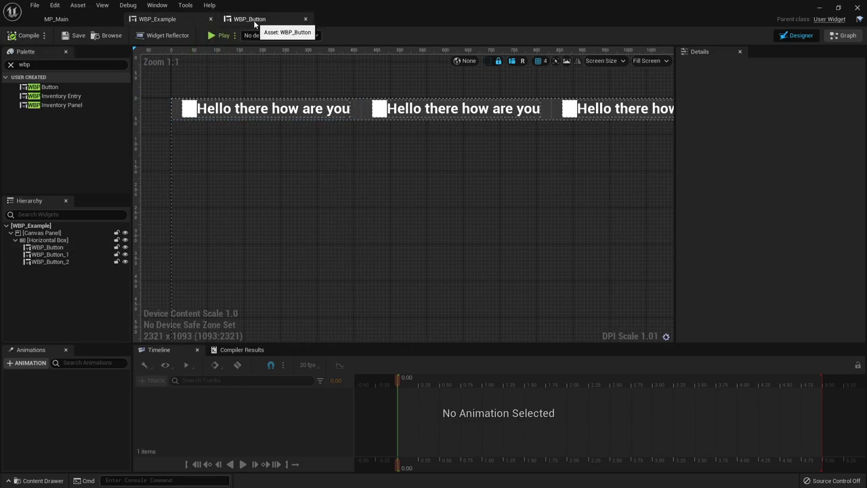
scroll(381, 193, "down", 1)
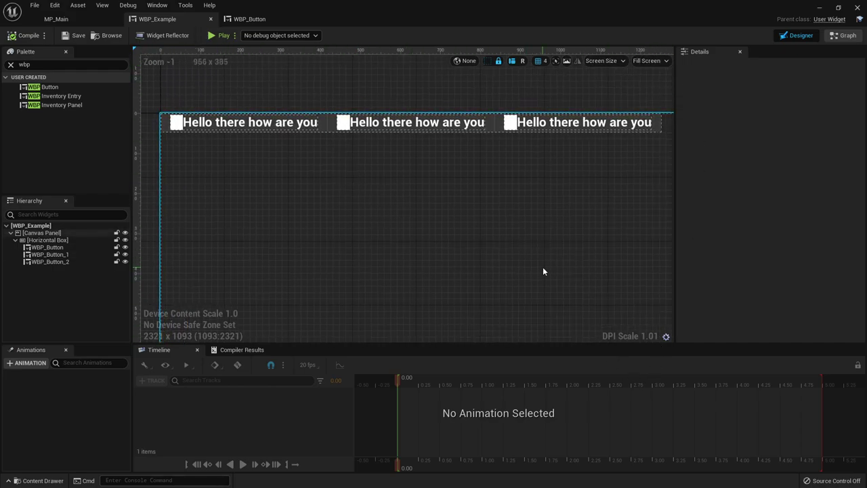
left_click(10, 65)
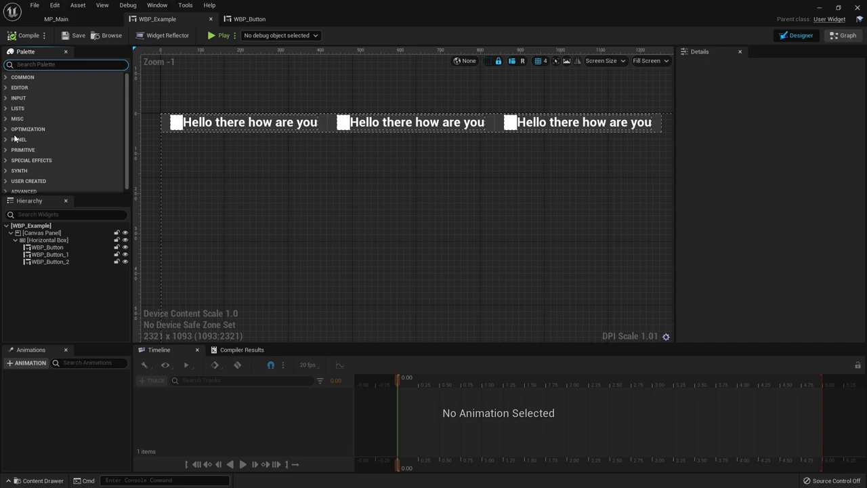
left_click(51, 313)
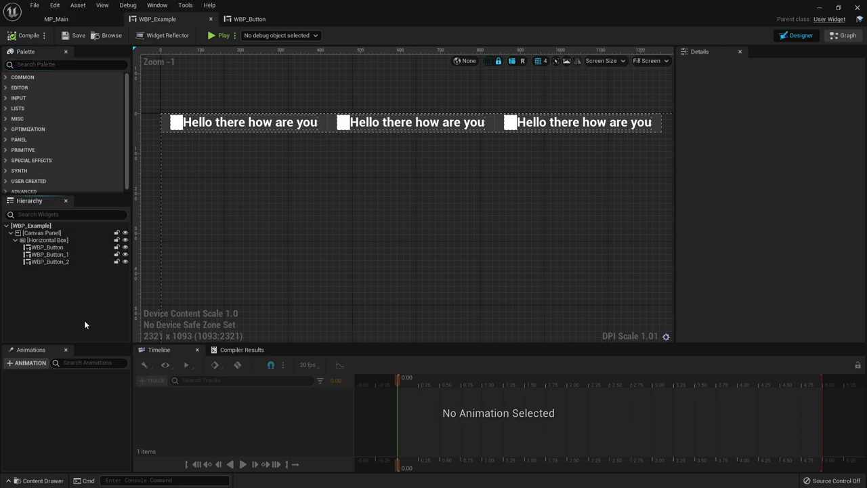
right_click_drag(429, 219, 433, 189)
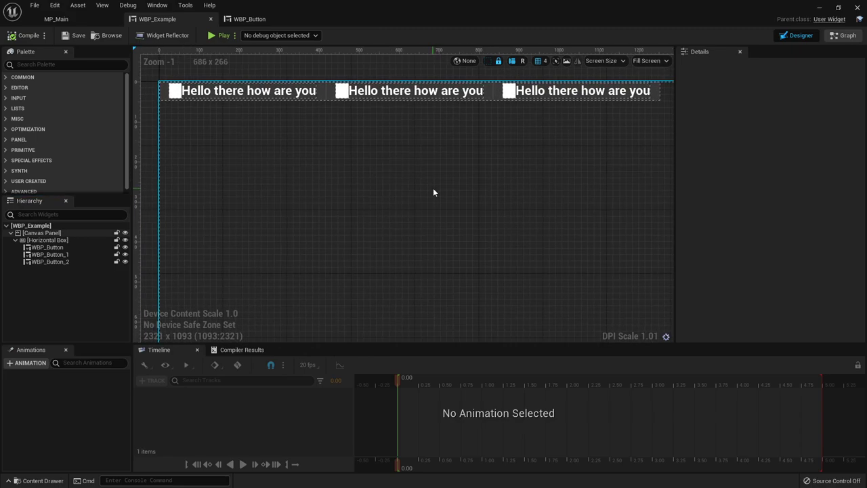
Step: Review WBP_Example's Event Graph and its button variables, and return to the Designer
left_click(847, 37)
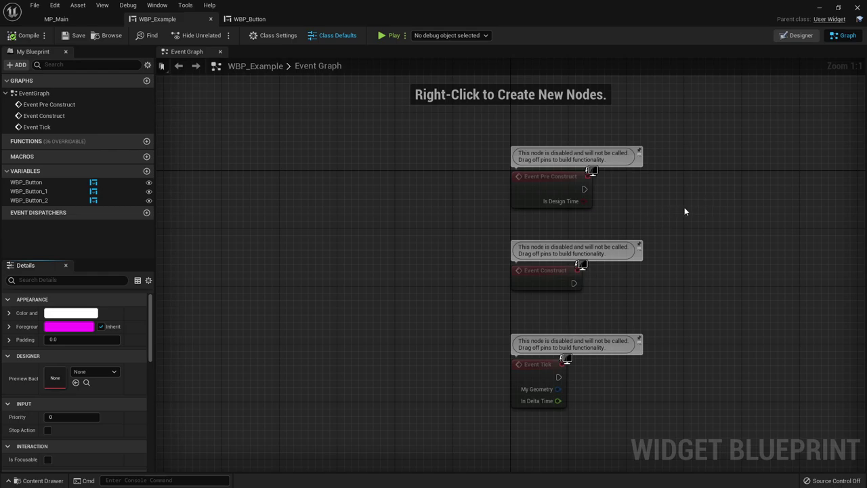
right_click_drag(685, 207, 447, 190)
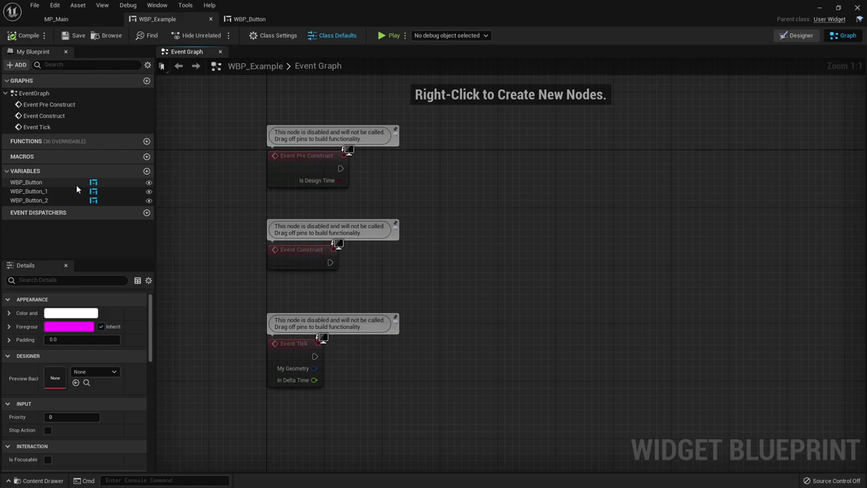
left_click(783, 37)
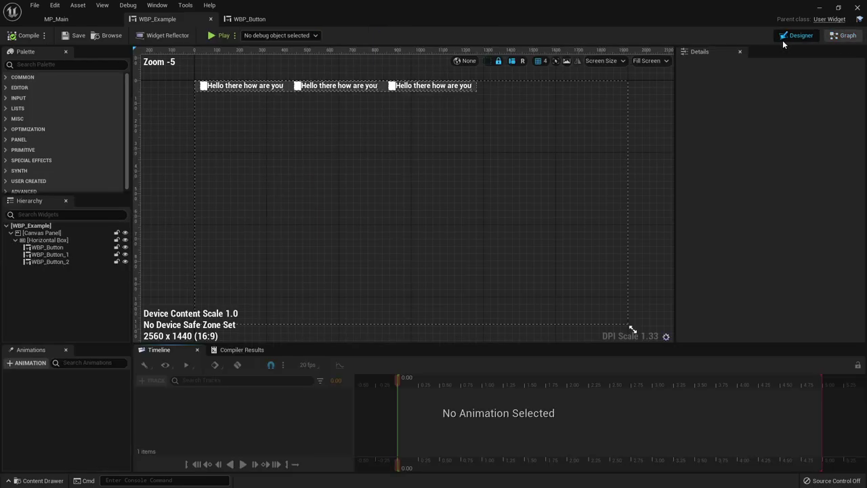
left_click(65, 248)
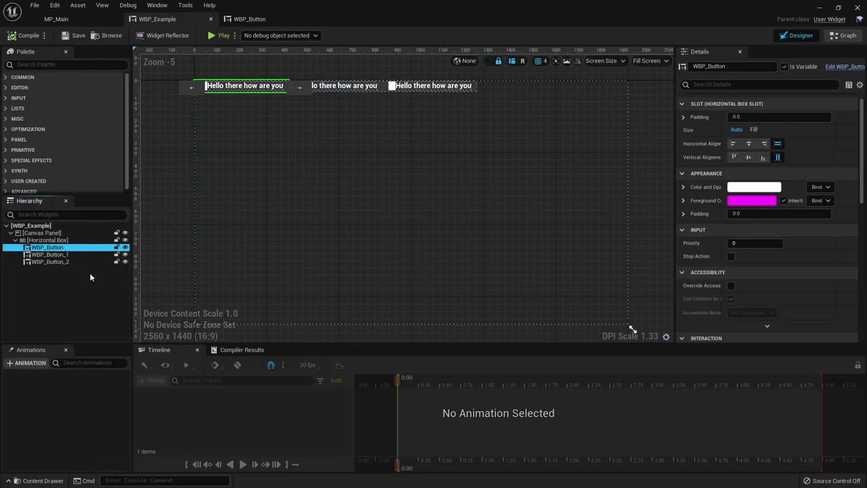
left_click(97, 308)
Step: Add a Vertical Box to WBP_Example's Canvas Panel
left_click(67, 65)
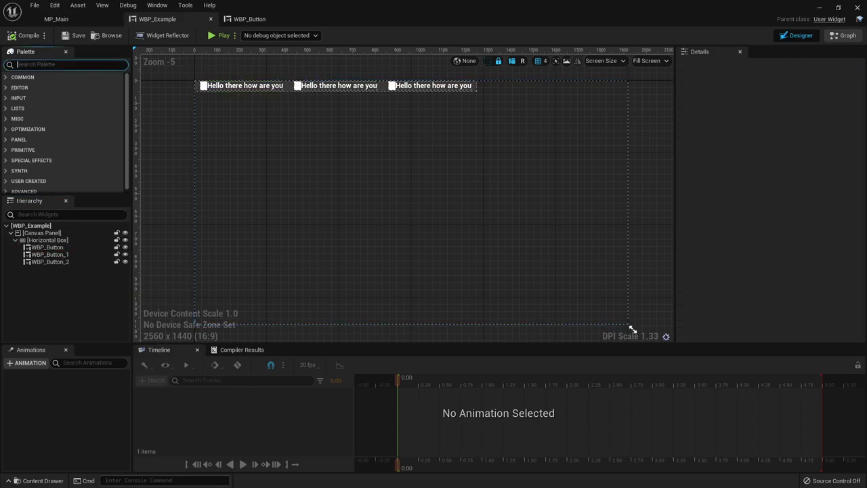
type("vert")
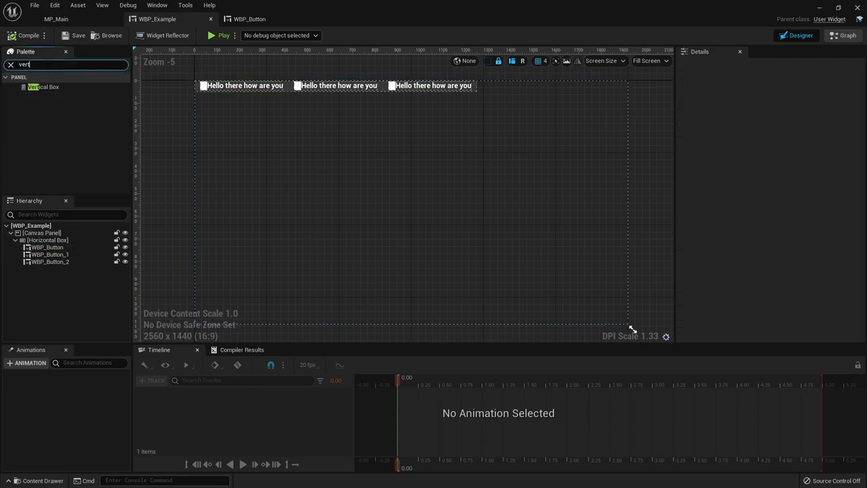
left_click_drag(43, 87, 61, 233)
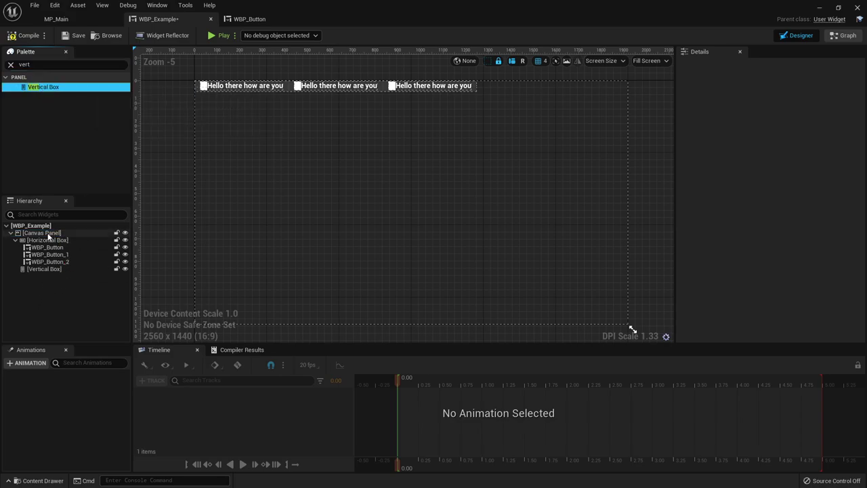
Step: Wrap the new Vertical Box in WBP_Example's hierarchy with a Border
left_click(61, 269)
right_click(62, 269)
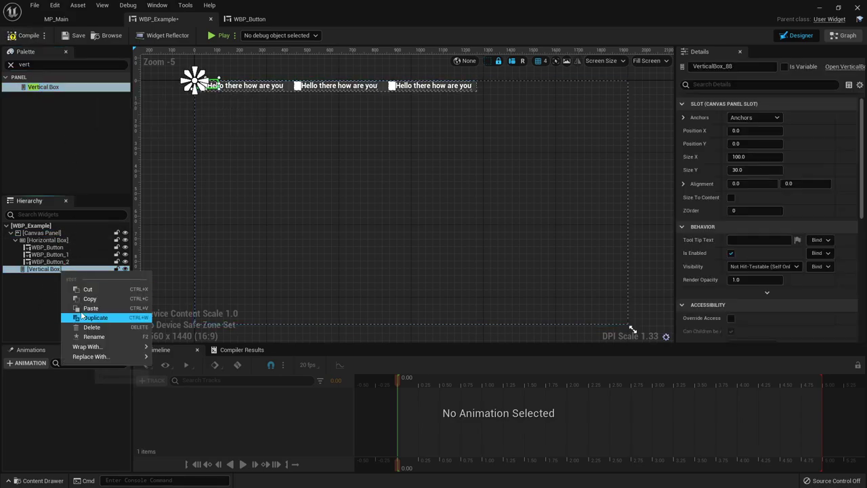
mouse_move(94, 347)
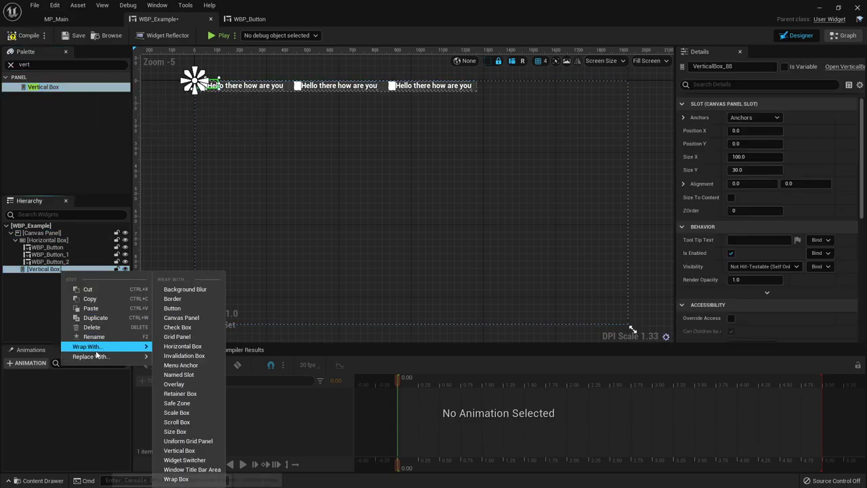
left_click(189, 300)
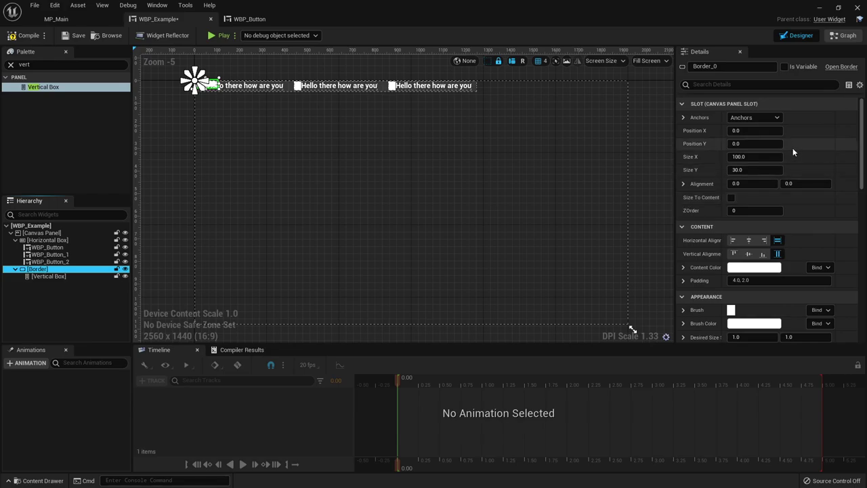
Step: Set the Border's brush image to the 100_nature_transparent texture
scroll(697, 270, "down", 3)
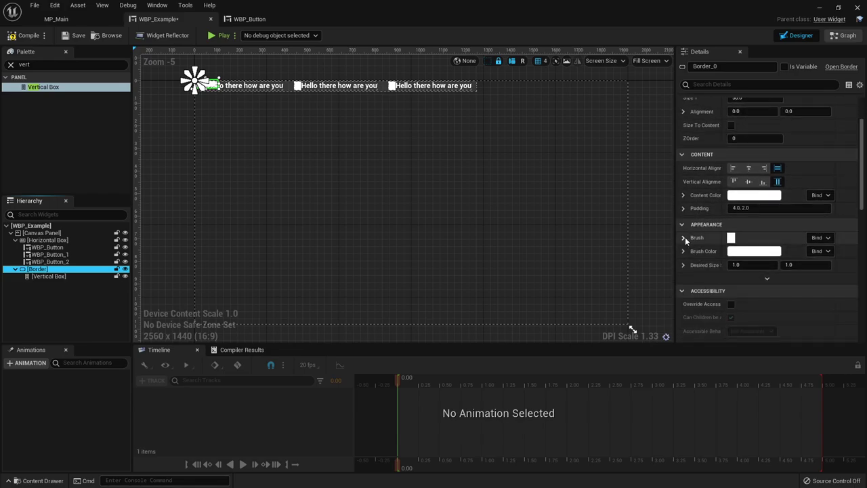
left_click(685, 237)
left_click(778, 253)
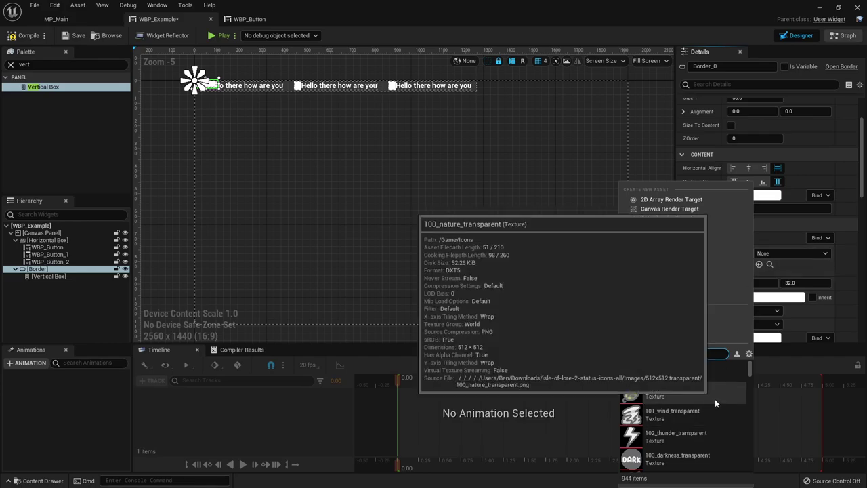
type("back")
key("ctrl+a")
type("t")
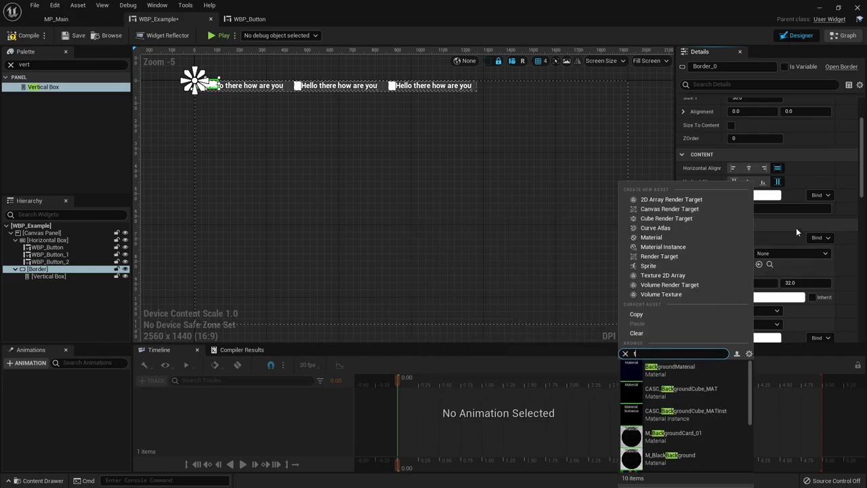
type("_ui")
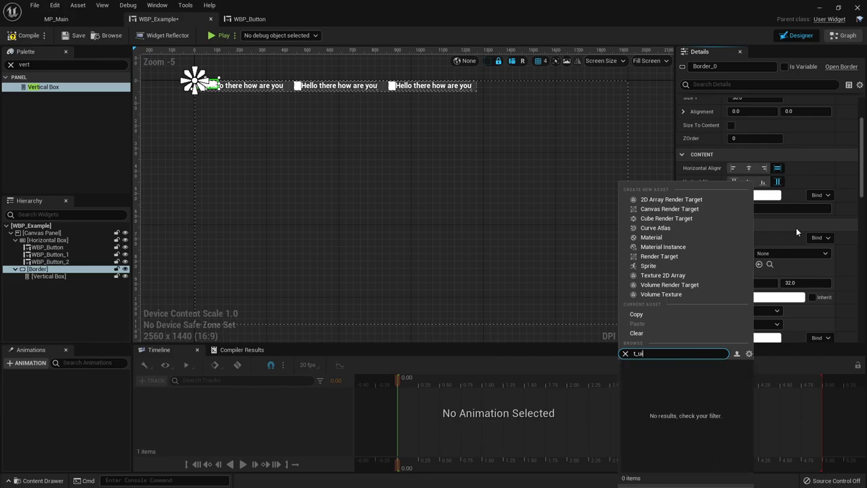
key("BackSpace")
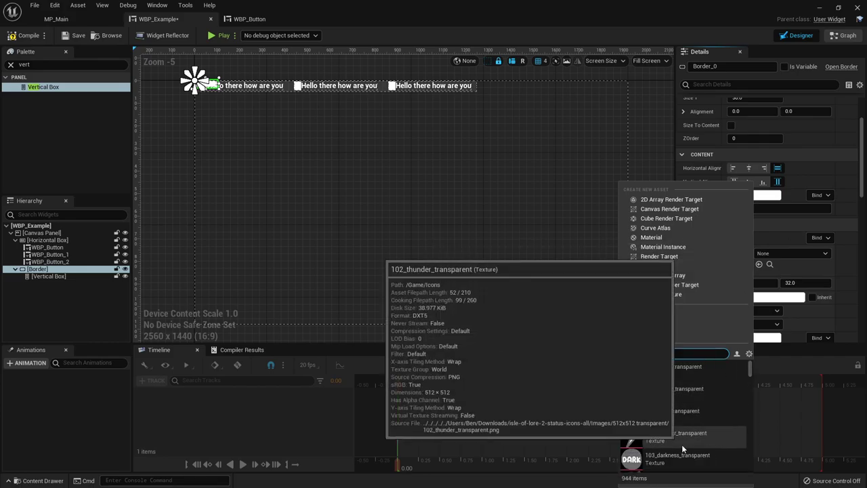
left_click(674, 392)
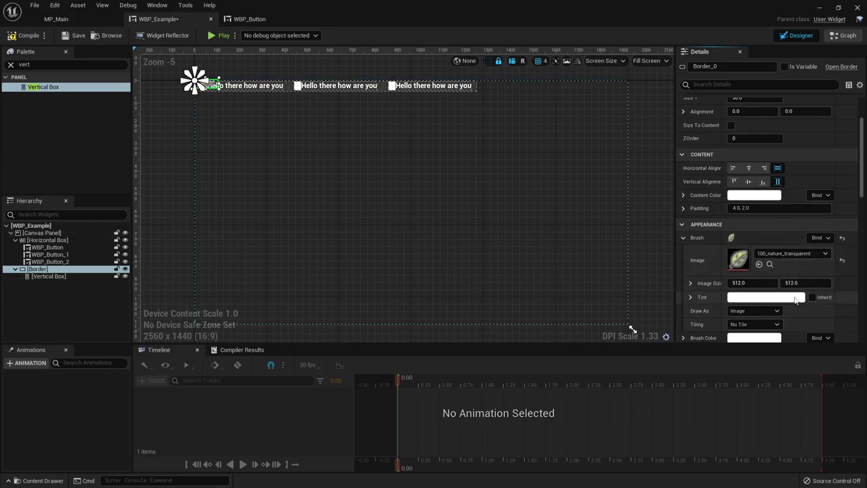
scroll(779, 312, "down", 3)
left_click(751, 241)
left_click(748, 238)
Step: Add a Text widget inside the Vertical Box under the Border
left_click(55, 276)
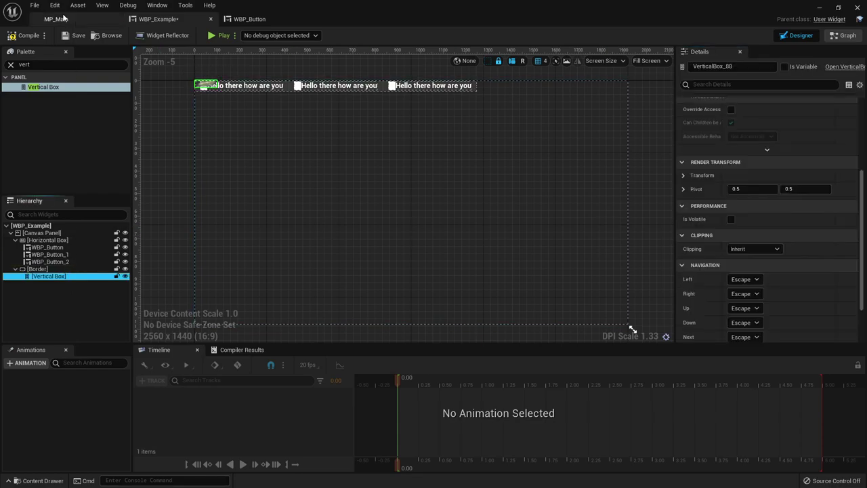
left_click(48, 64)
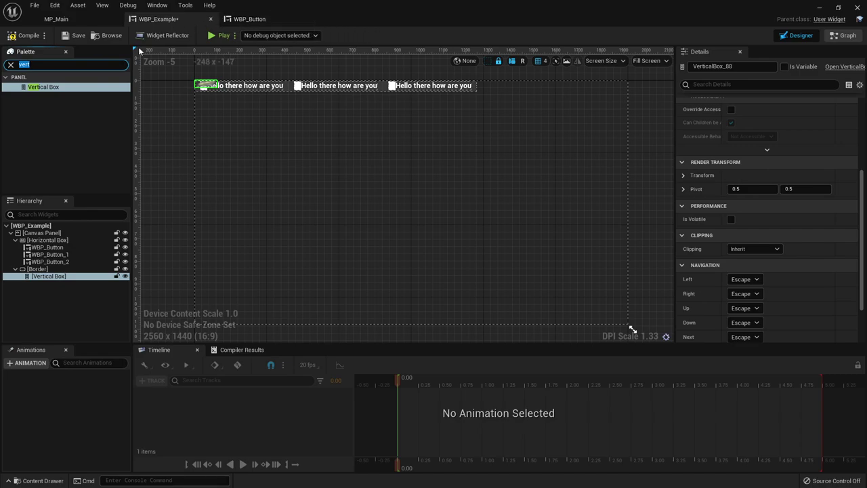
left_click(7, 321)
type("tex")
left_click_drag(34, 95, 51, 284)
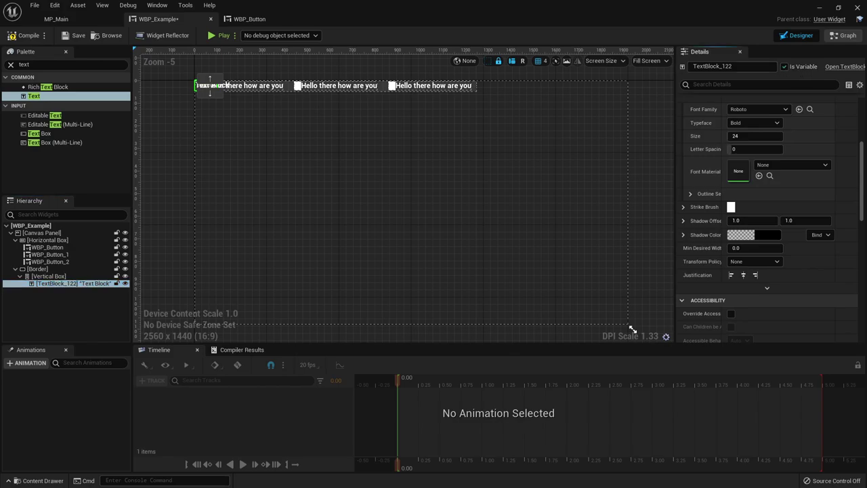
Step: Rename the text widget to TitleLabel, and compile and save WBP_Example
left_click(753, 66)
type("T")
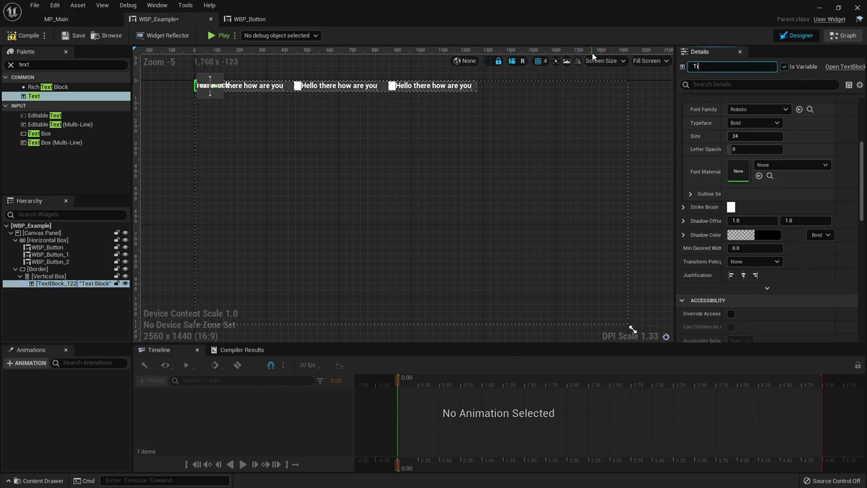
type("itleLabel")
key("Return")
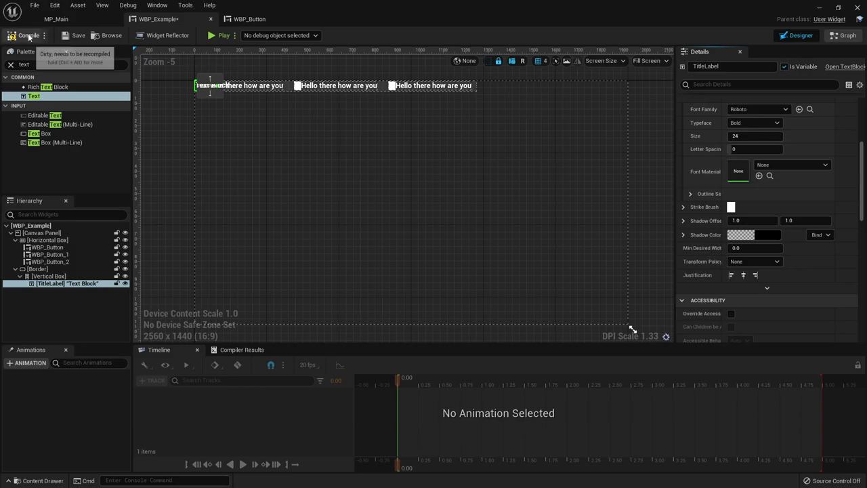
left_click(65, 35)
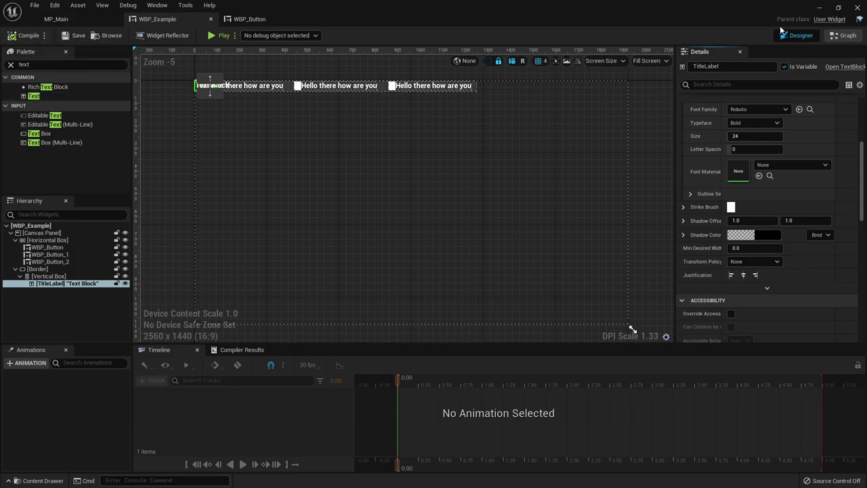
Step: Place a TitleLabel reference in the Event Graph and connect a SetText (Text) node to it
left_click(843, 35)
left_click_drag(23, 182, 501, 210, "ctrl")
right_click_drag(606, 215, 546, 215)
left_click_drag(487, 215, 580, 207)
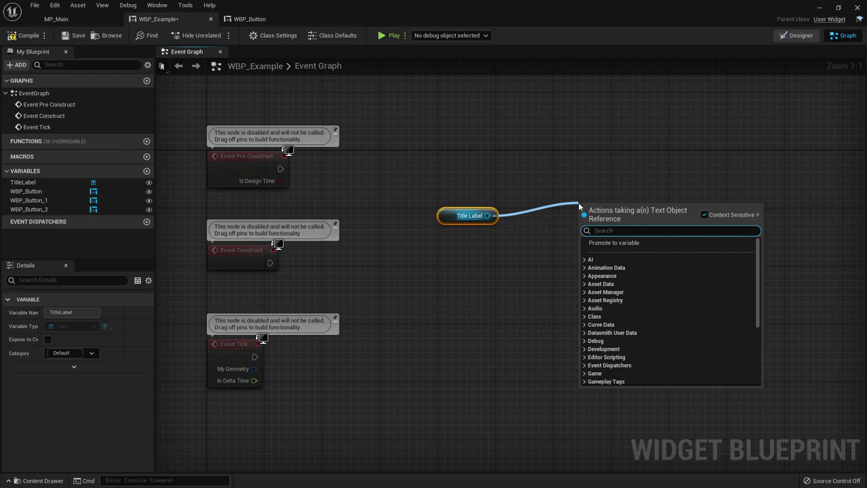
type("set text")
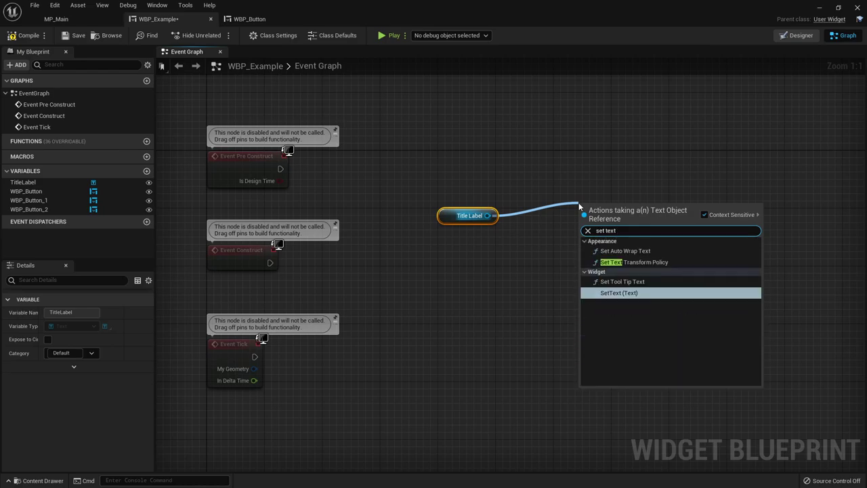
key("Return")
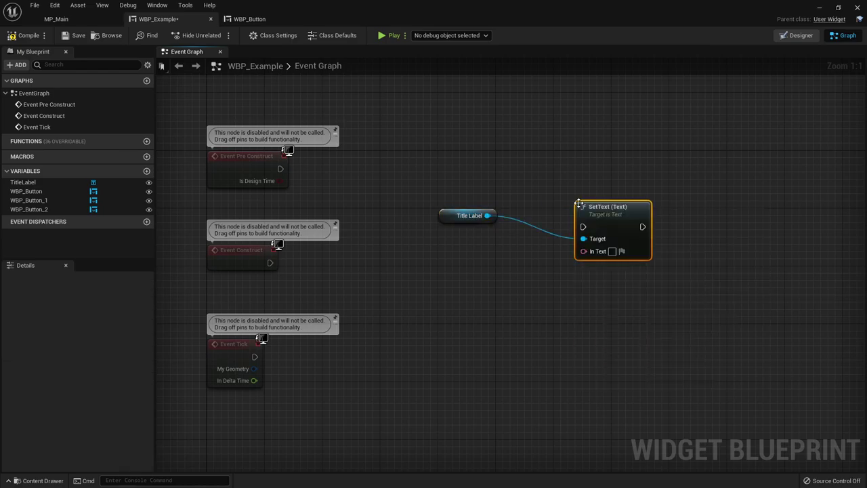
Step: Enter "Hello World" as the SetText node's In Text, and return to the Designer with nothing selected
left_click(612, 252)
type("Hello")
key("Return")
type("World")
left_click(678, 248)
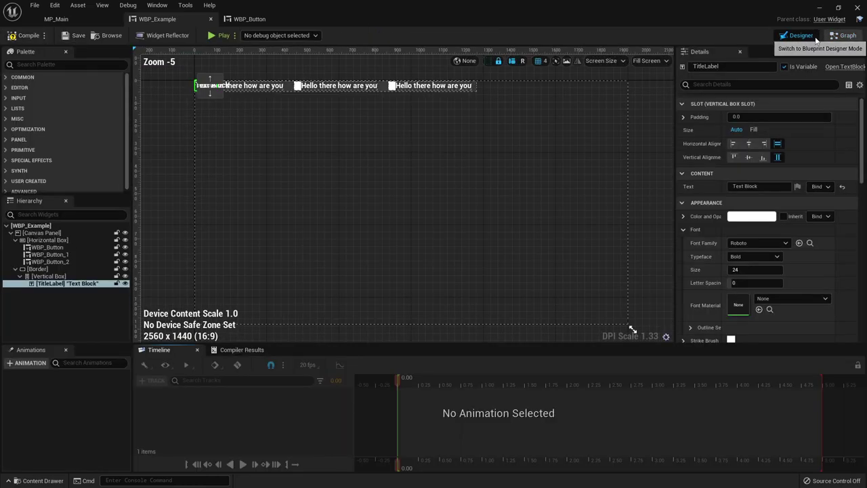
left_click(800, 36)
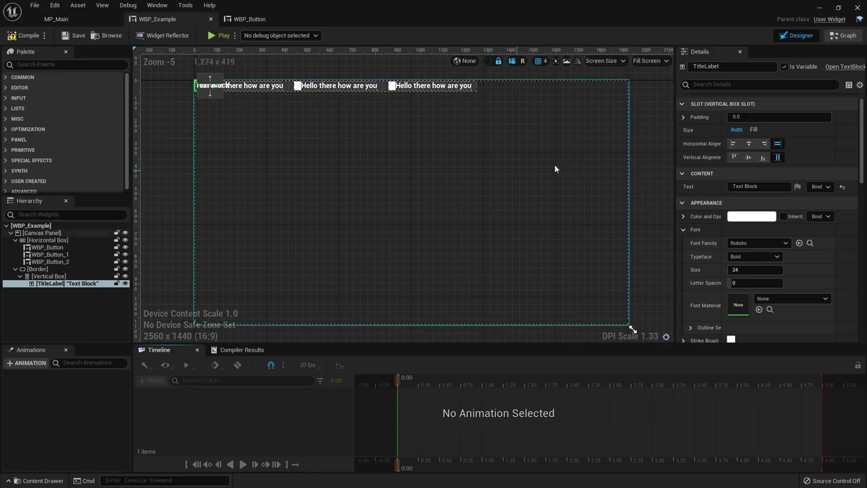
left_click(653, 147)
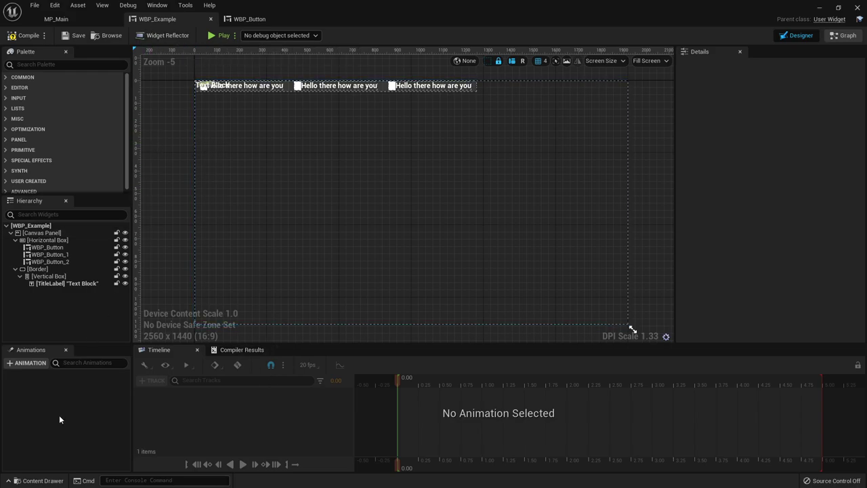
Step: Add an Image widget from the Common category directly under the Canvas Panel
right_click_drag(173, 218, 182, 230)
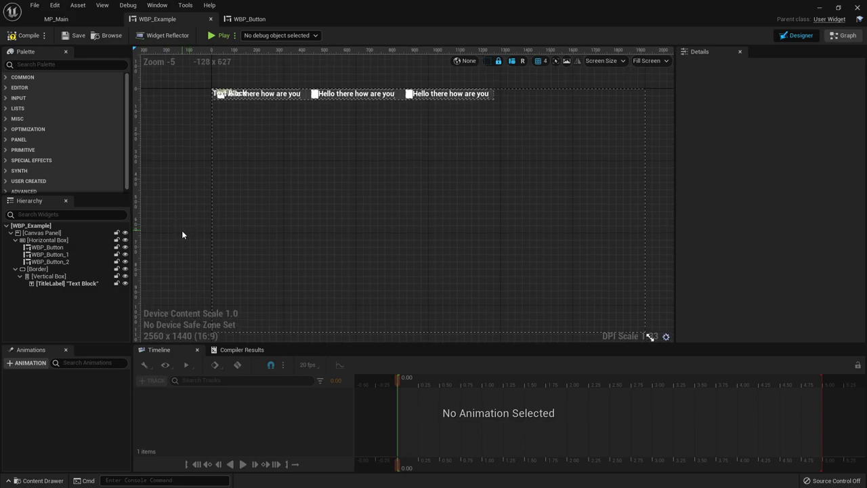
left_click(10, 79)
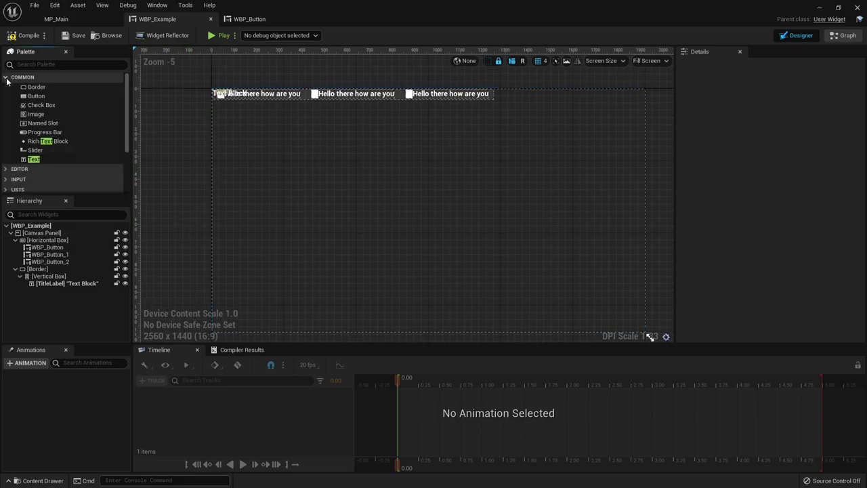
left_click(38, 114)
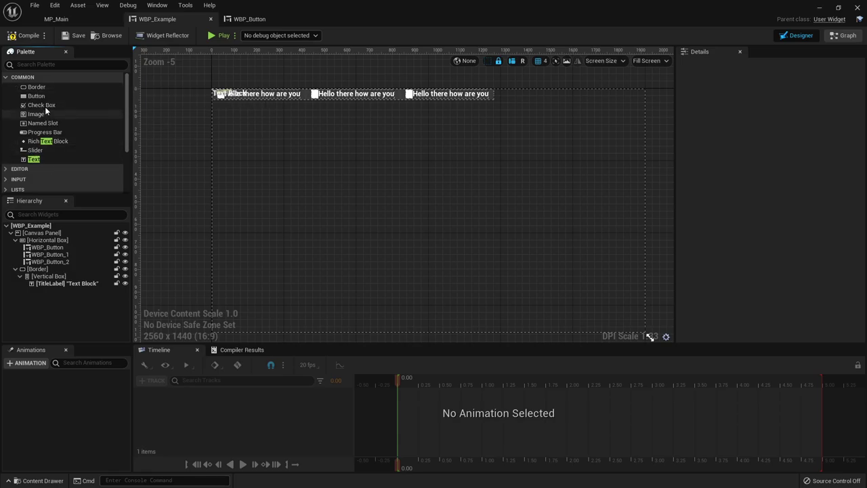
left_click_drag(54, 116, 48, 285)
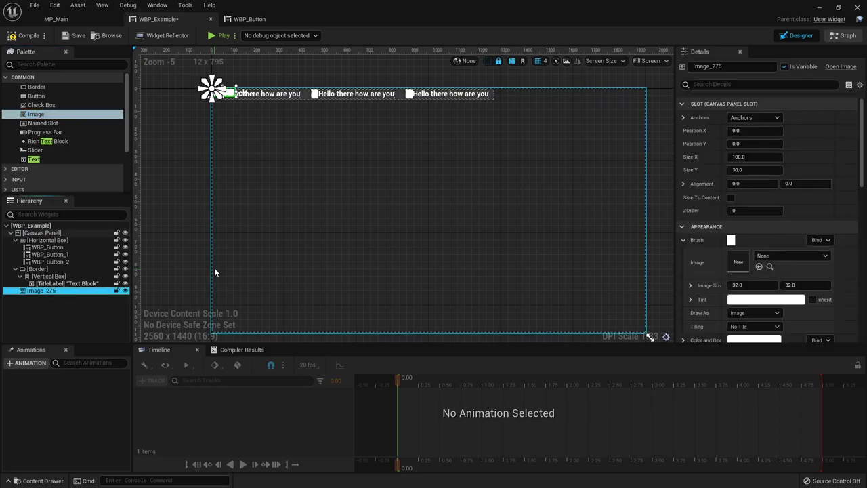
Step: Anchor the image to the canvas centre, set its position to 0, 0 and enable Size To Content
left_click(762, 118)
left_click(770, 167)
left_click(754, 130)
type("0")
key("Tab")
type("0")
key("Return")
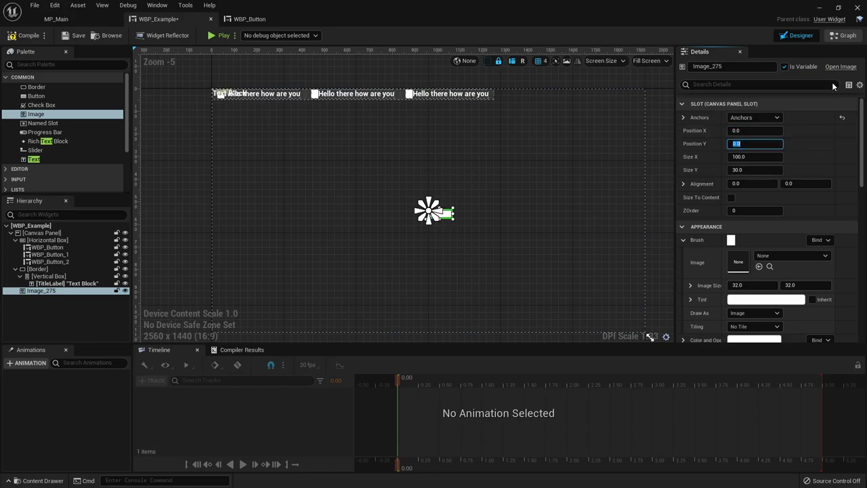
left_click(731, 197)
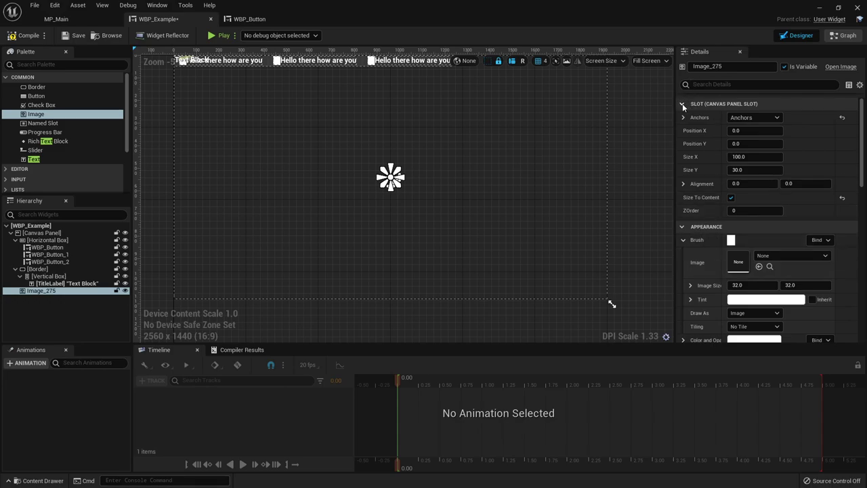
Step: Assign the 0_strength_transparent texture as the image widget's brush image
left_click(683, 103)
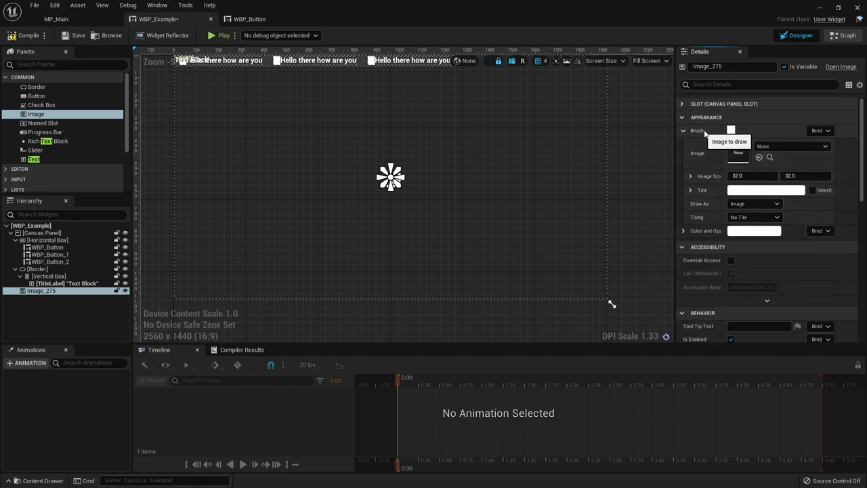
left_click(781, 146)
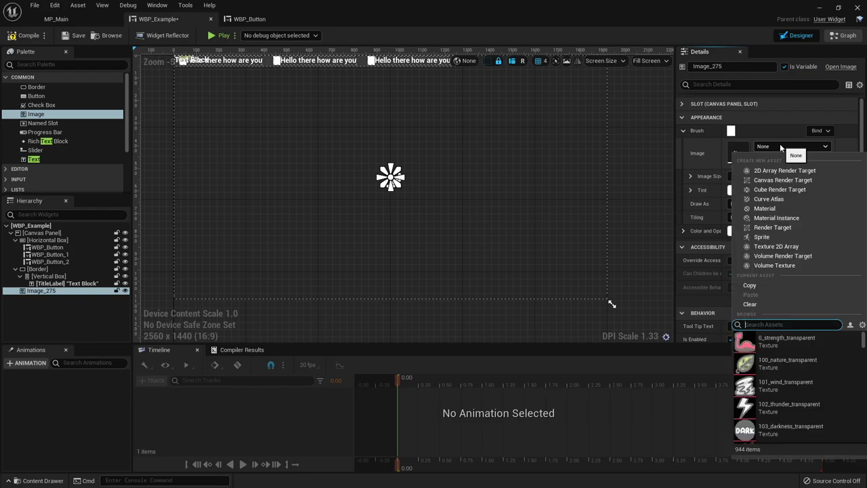
left_click(790, 347)
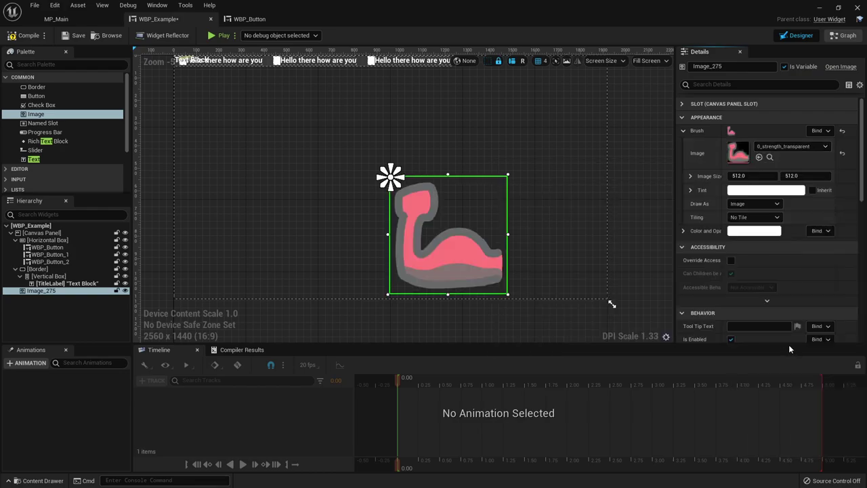
Step: Set the brush's image size to 32 by 32 and reselect the image on the canvas
left_click(753, 175)
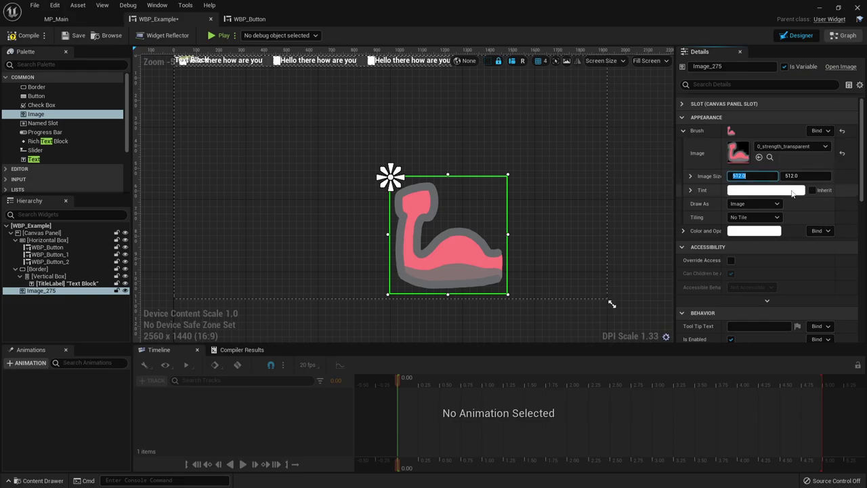
type("32")
key("Tab")
type("32")
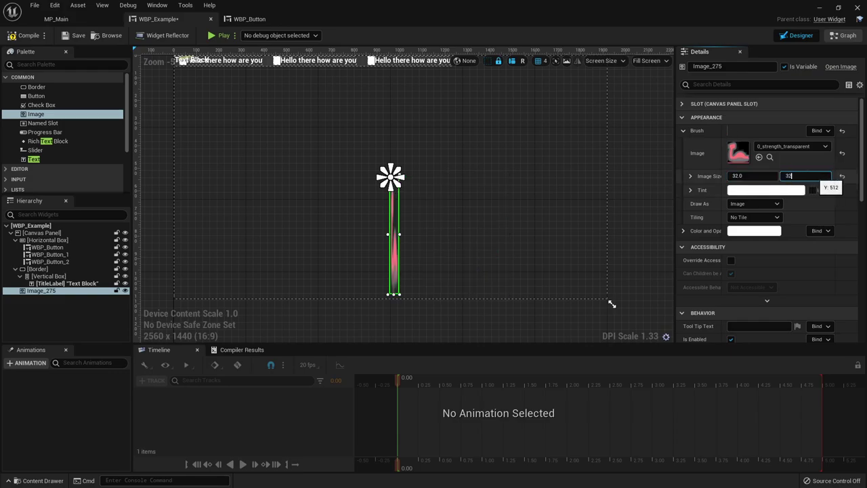
key("Return")
right_click_drag(486, 208, 492, 220)
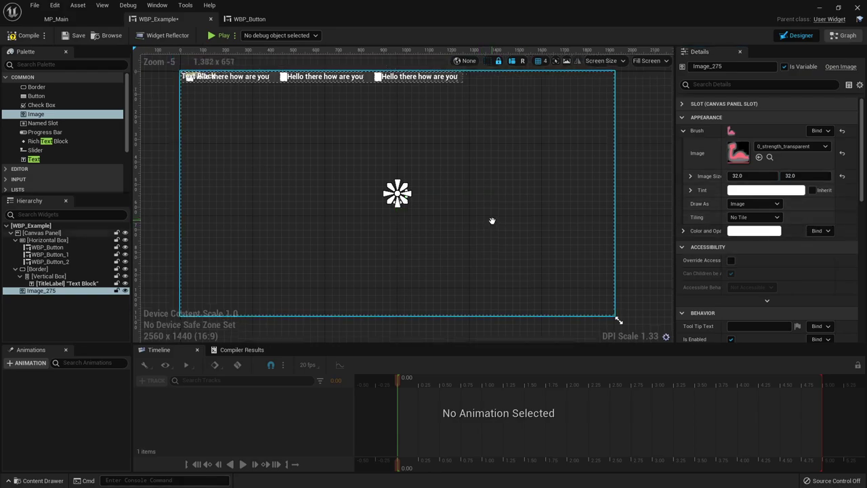
left_click(491, 217)
scroll(352, 199, "up", 7)
right_click_drag(183, 195, 412, 255)
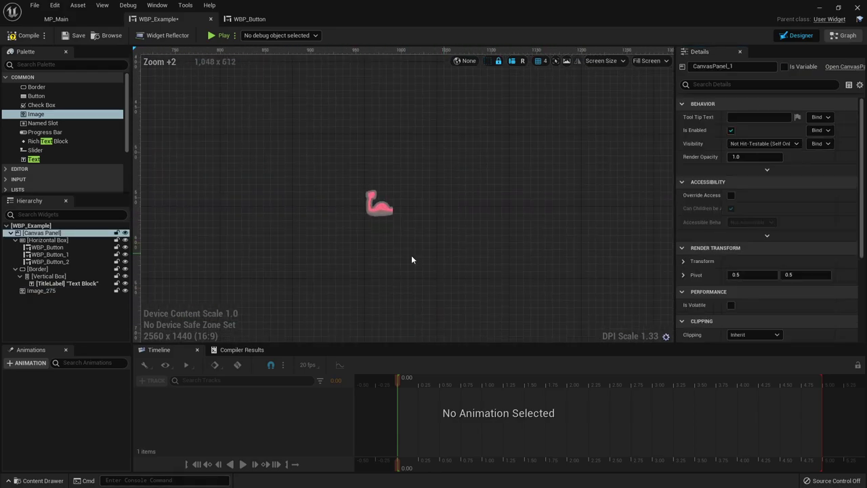
left_click(375, 214)
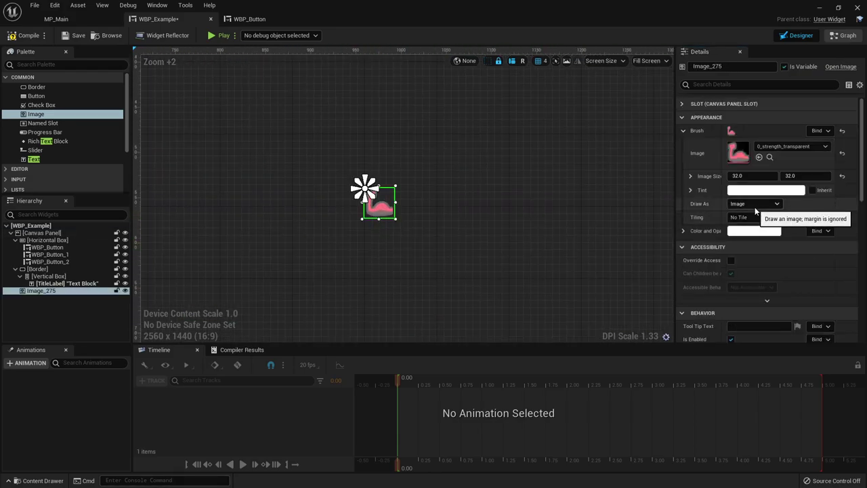
Step: Set the image brush to draw as Box with a margin of 0.25 on all sides
left_click(757, 205)
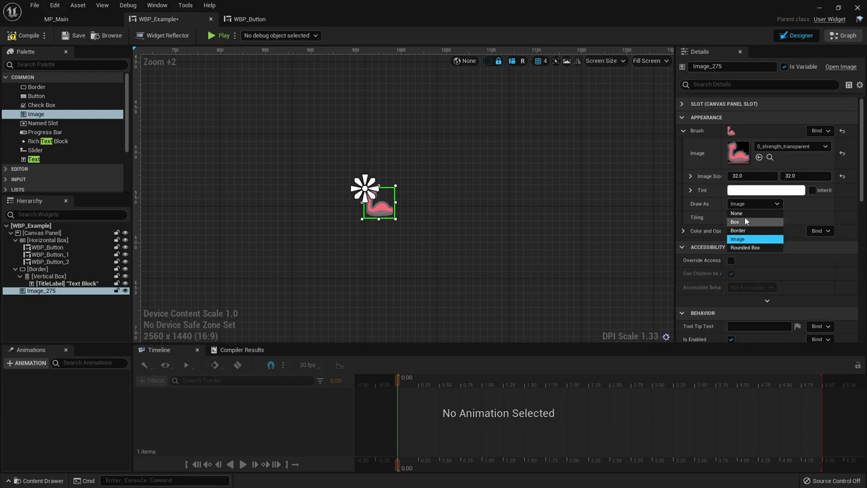
left_click(745, 222)
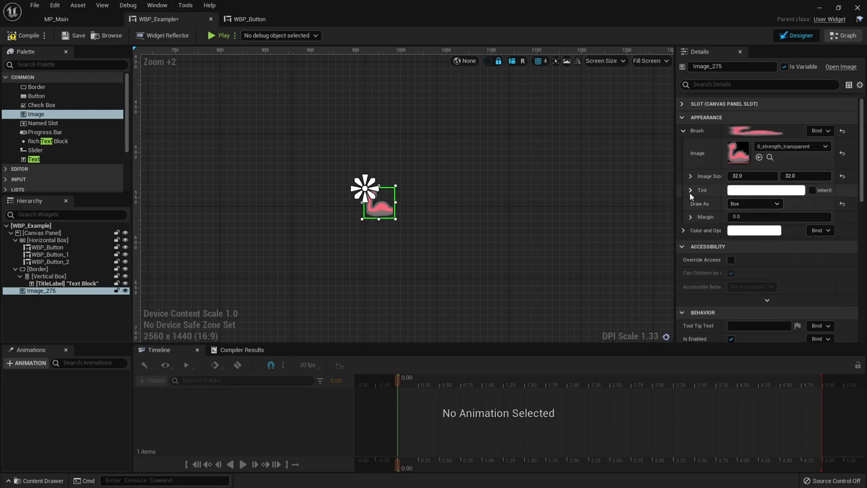
left_click(691, 217)
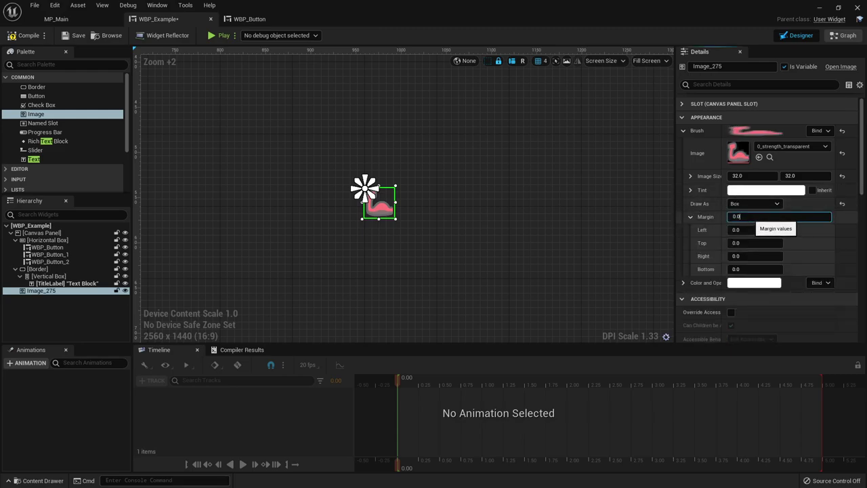
left_click(736, 217)
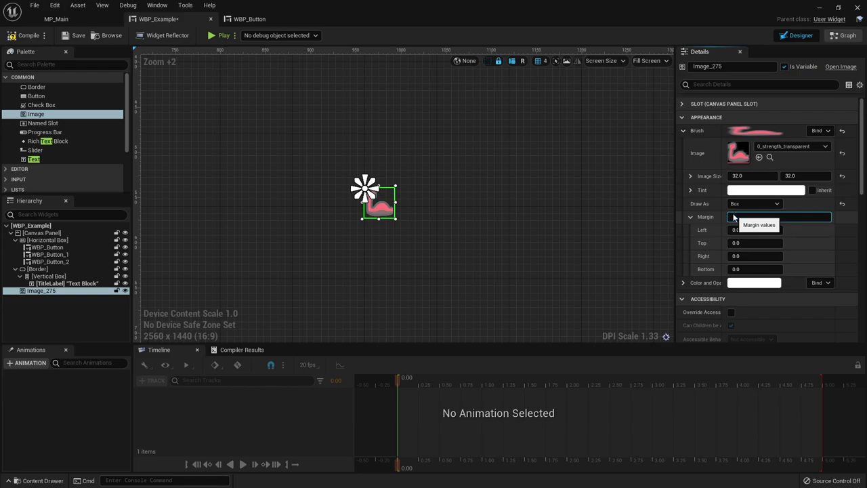
key("Return")
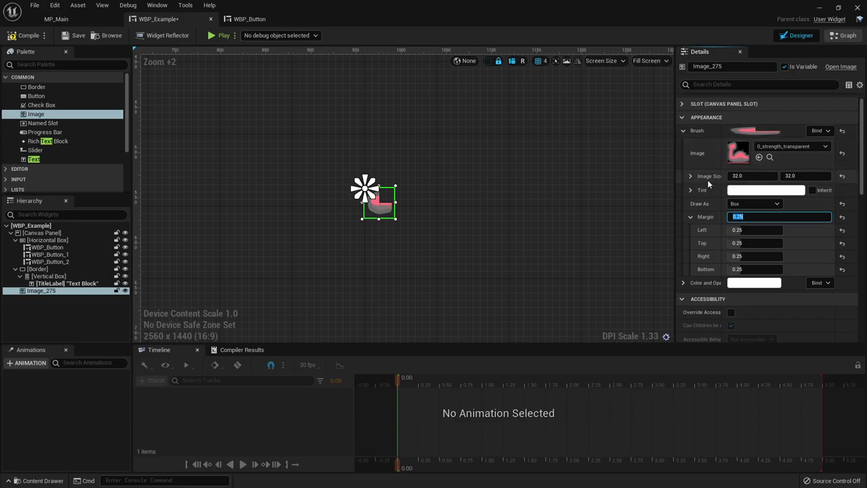
left_click(779, 147)
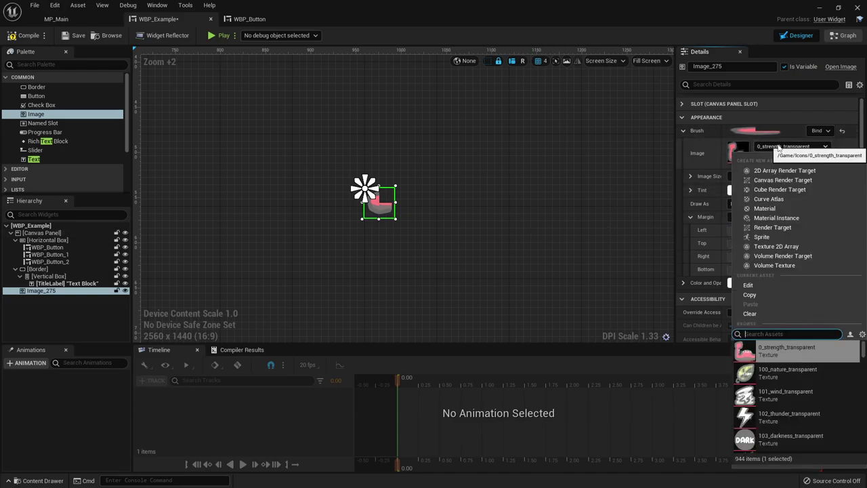
scroll(786, 414, "down", 2)
left_click_drag(863, 350, 864, 434)
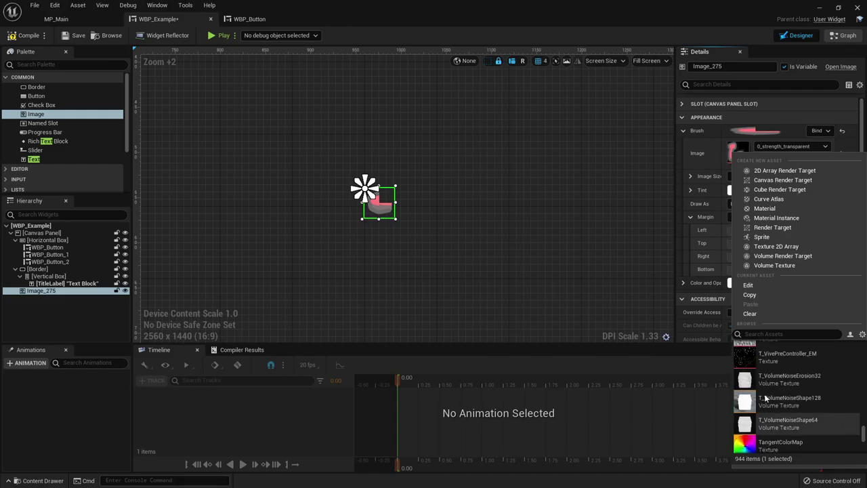
scroll(834, 402, "up", 1)
scroll(824, 392, "up", 3)
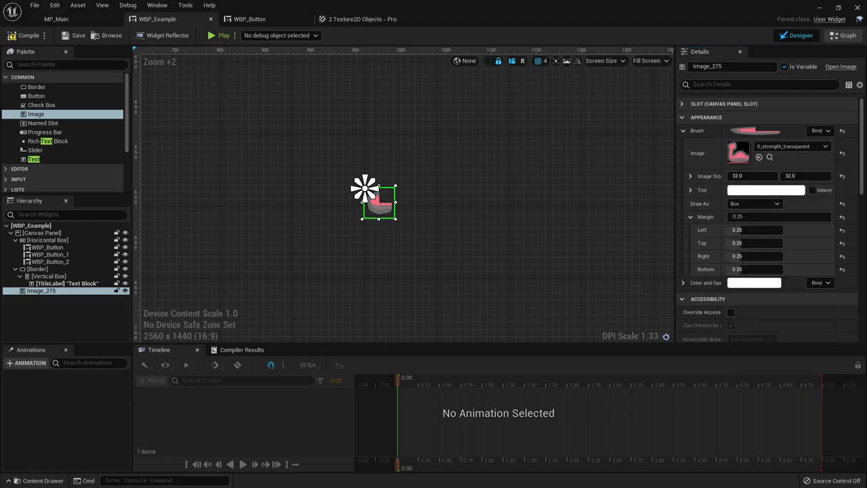
Step: Find the purple button textures and assign T_UI_PurpleButton_Normal as the image widget's brush image
left_click(784, 146)
type("purple")
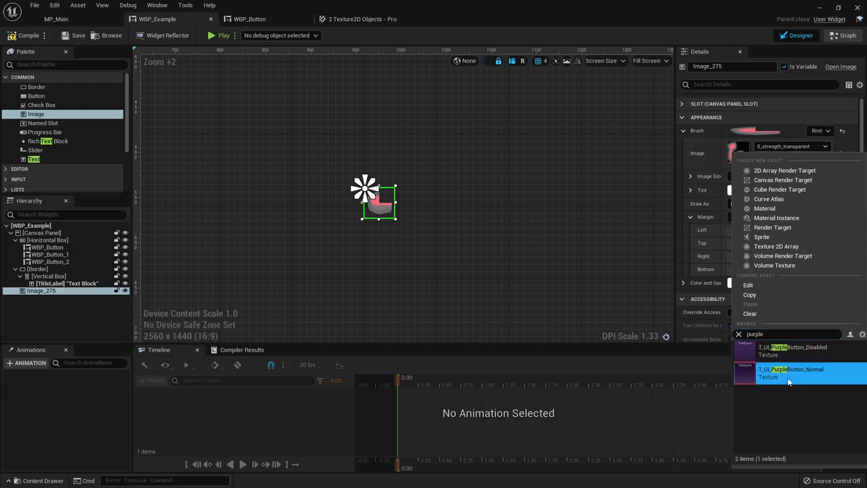
left_click(787, 377)
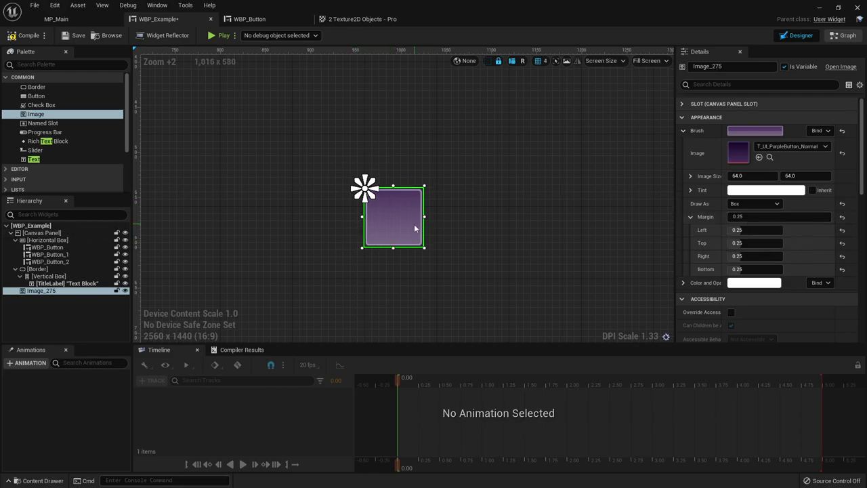
mouse_move(749, 229)
left_mouse_down()
mouse_move(769, 229)
mouse_move(732, 229)
left_mouse_up()
left_click(745, 230)
key("BackSpace")
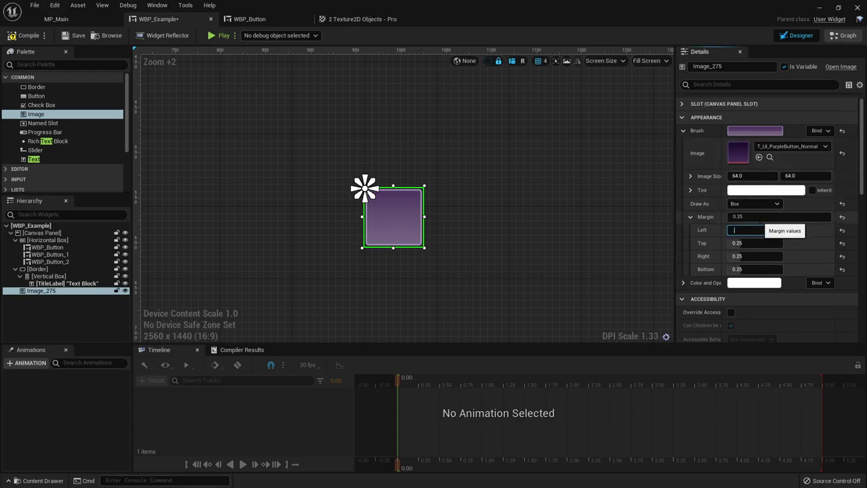
left_click(422, 216)
left_click(429, 220)
left_click(419, 218)
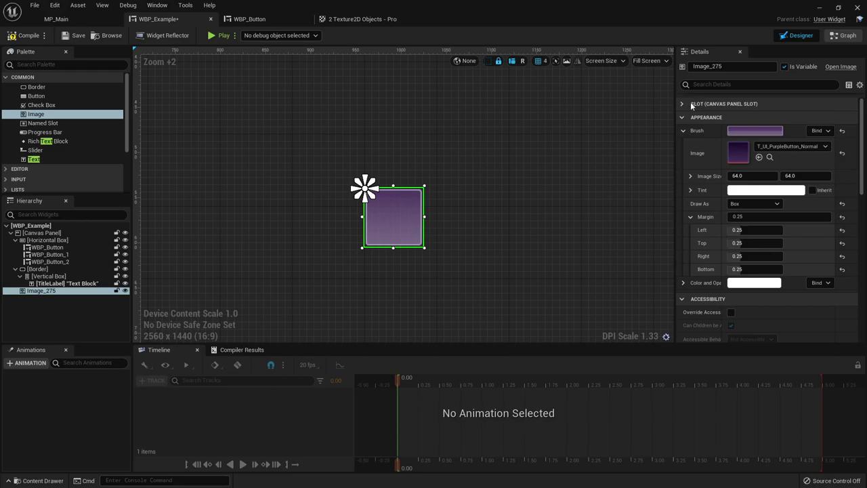
Step: Disable Size To Content for the image and enlarge it on the canvas into a big wide rectangle
left_click(723, 104)
left_click(731, 198)
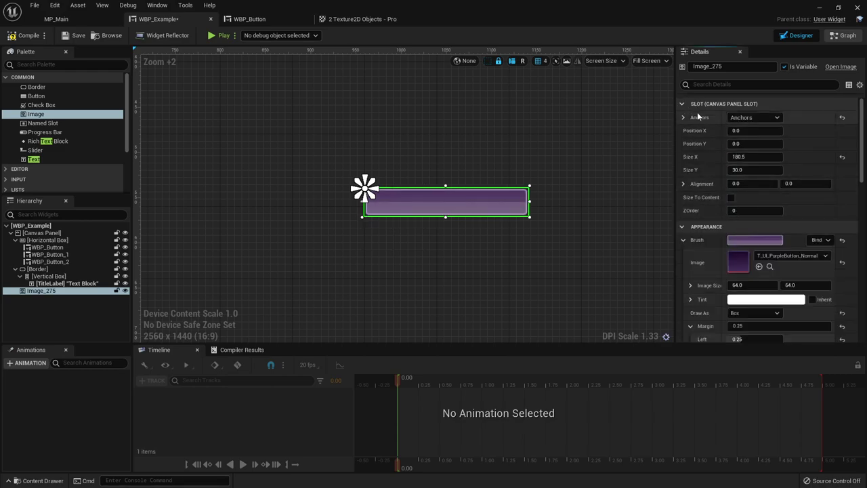
left_click(683, 104)
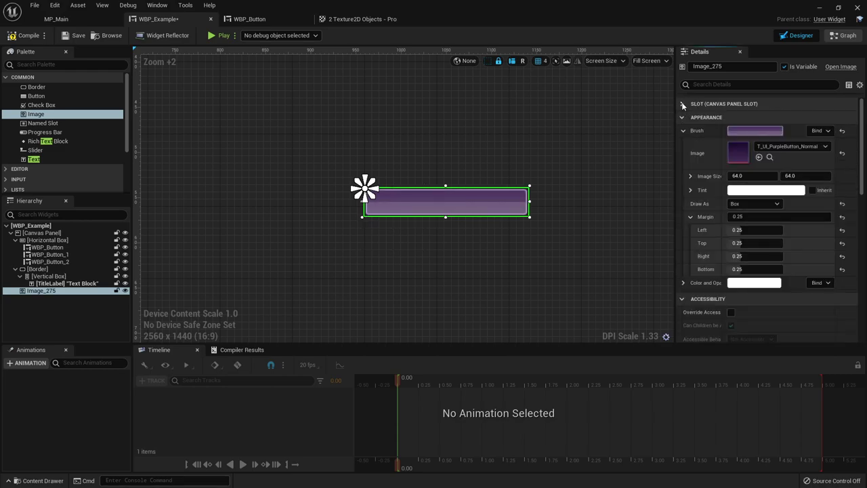
left_click_drag(531, 218, 609, 316)
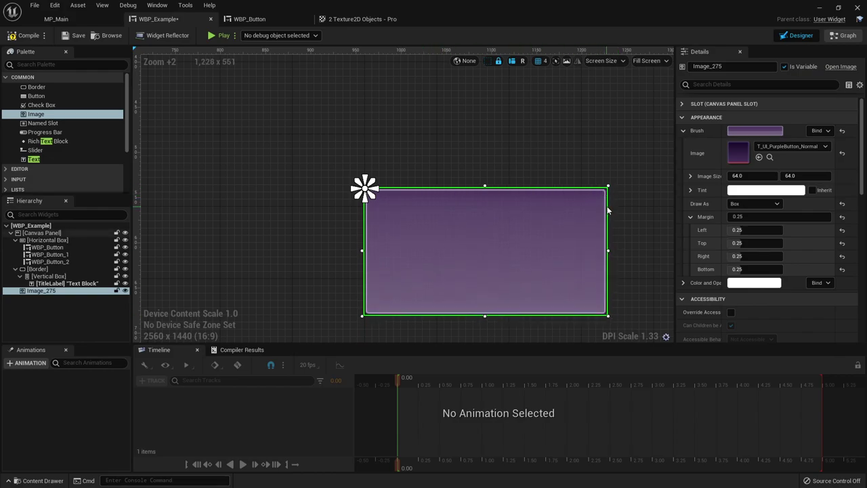
Step: Test a uniform brush margin of 0.5 on the image, and settle on 0.1 for all sides
left_click(740, 217)
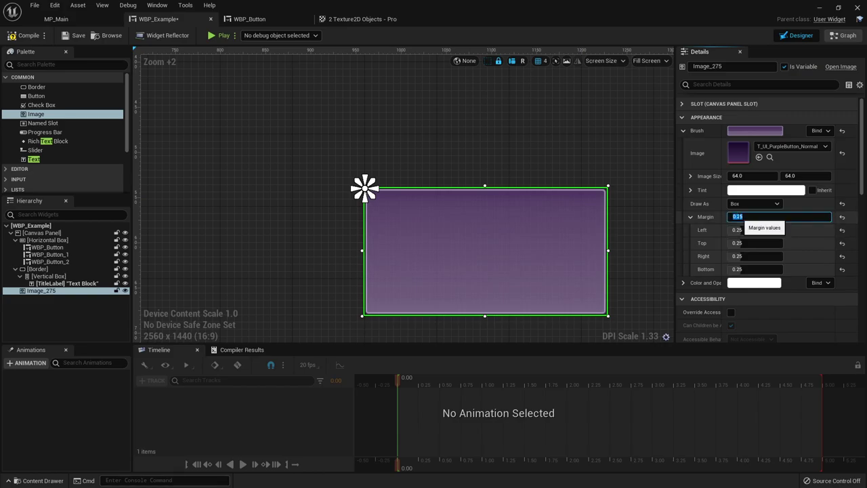
type(".1")
key("Return")
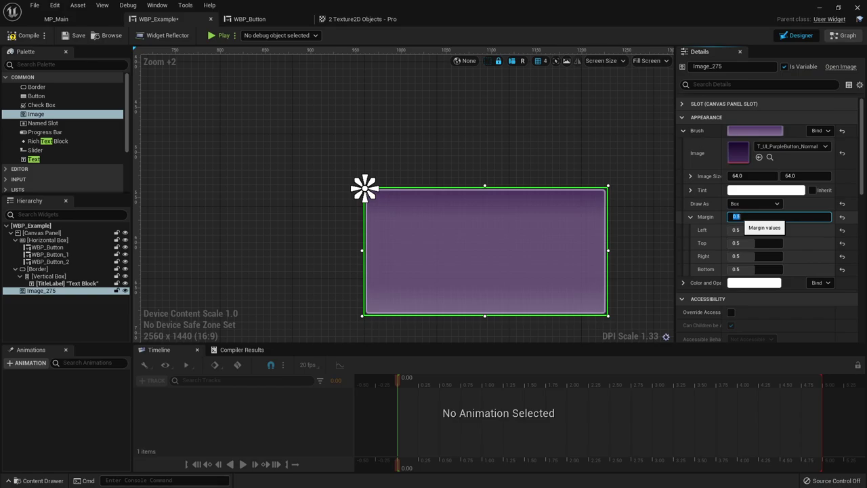
type("0.1")
key("Return")
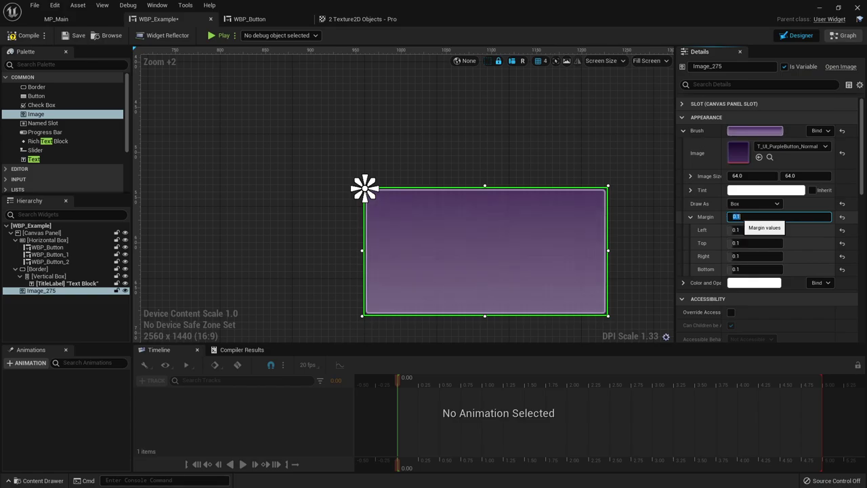
Step: Shrink the image on the canvas to a nearly square shape and set its brush to draw as Border
left_click_drag(607, 316, 491, 295)
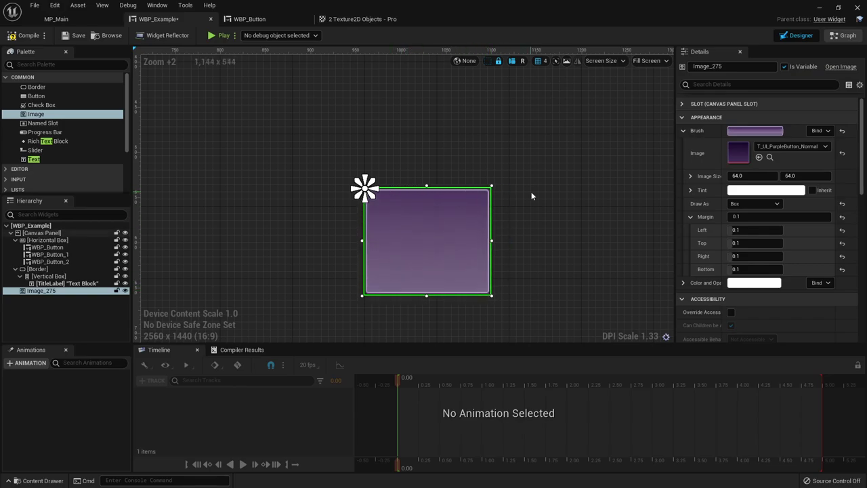
left_click(754, 204)
left_click(752, 228)
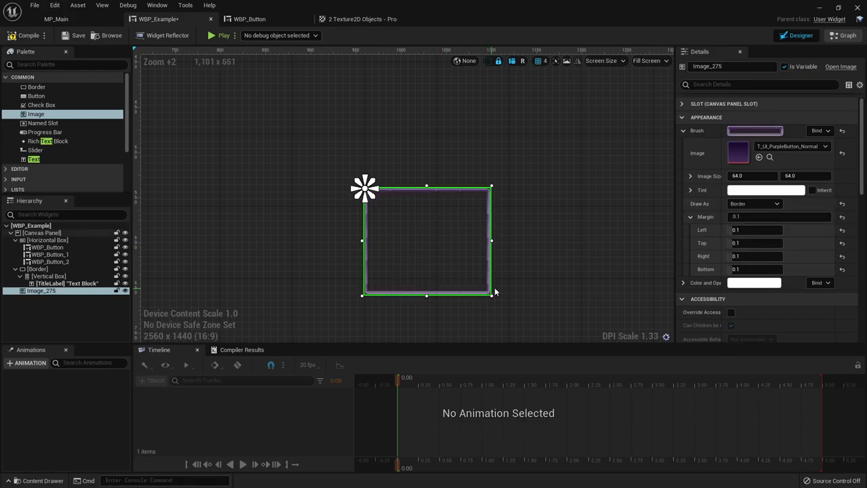
Step: Draw the image's brush as Box and set its Color and Opacity to magenta, hex sRGB F300FF
left_click(746, 204)
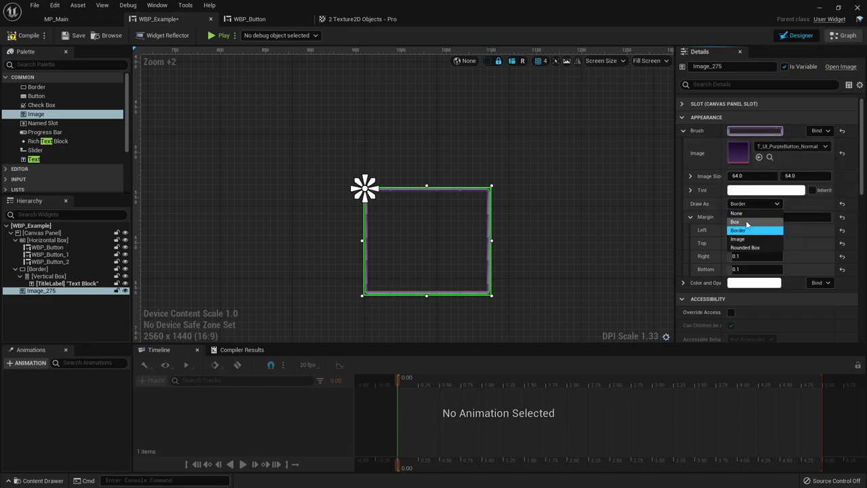
left_click(746, 223)
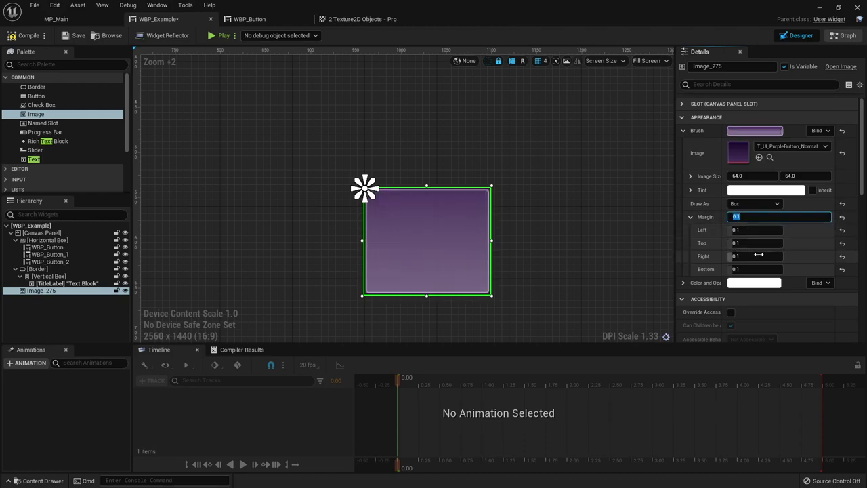
left_click(683, 283)
scroll(732, 268, "down", 3)
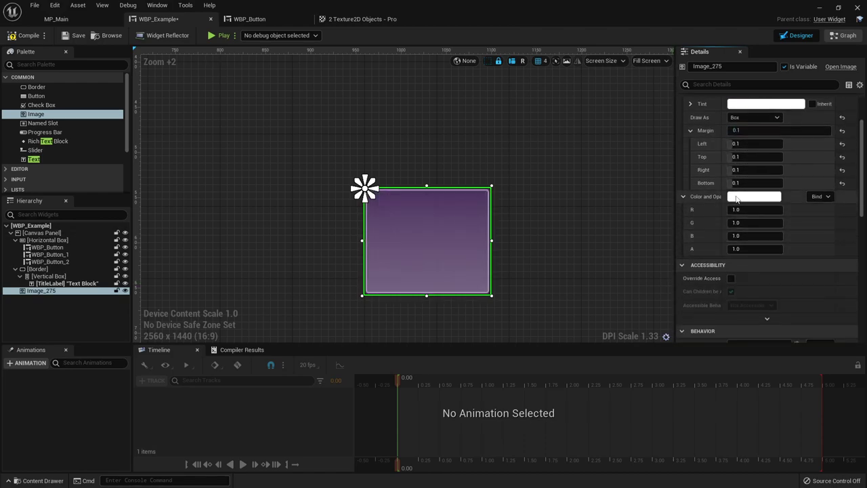
left_click(754, 197)
left_click_drag(623, 276, 539, 259)
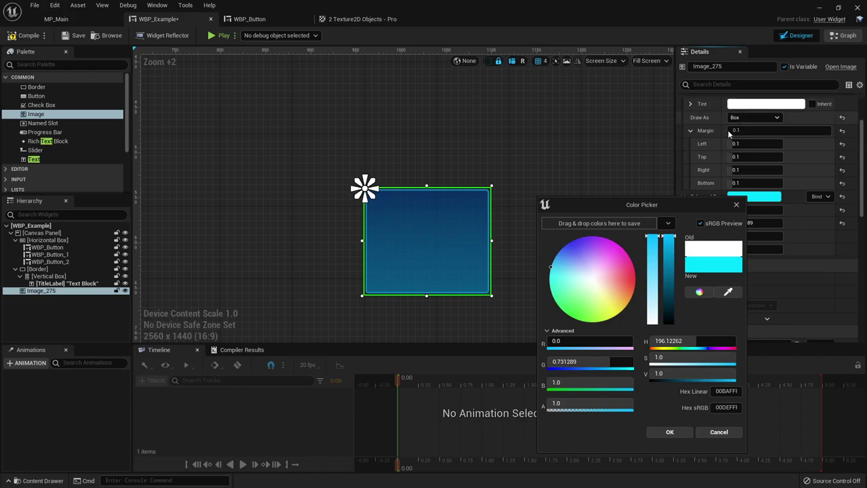
mouse_move(613, 269)
left_mouse_down()
mouse_move(635, 241)
mouse_move(621, 217)
left_mouse_up()
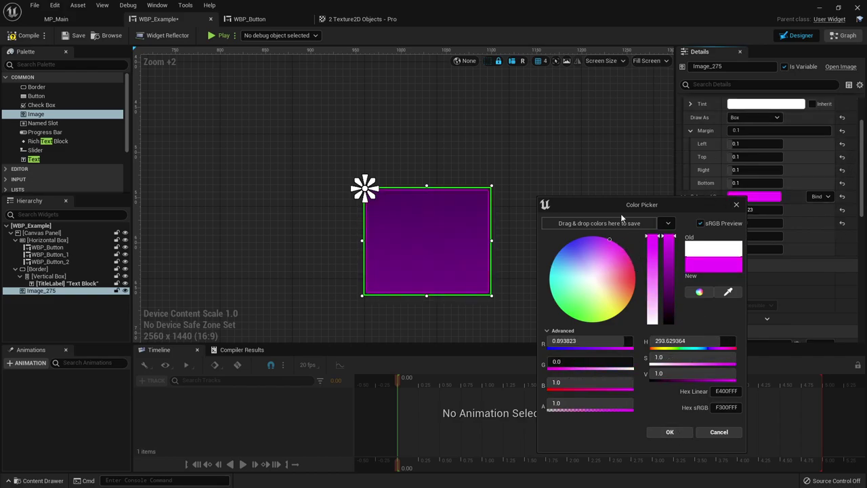
left_click(670, 431)
scroll(787, 239, "up", 3)
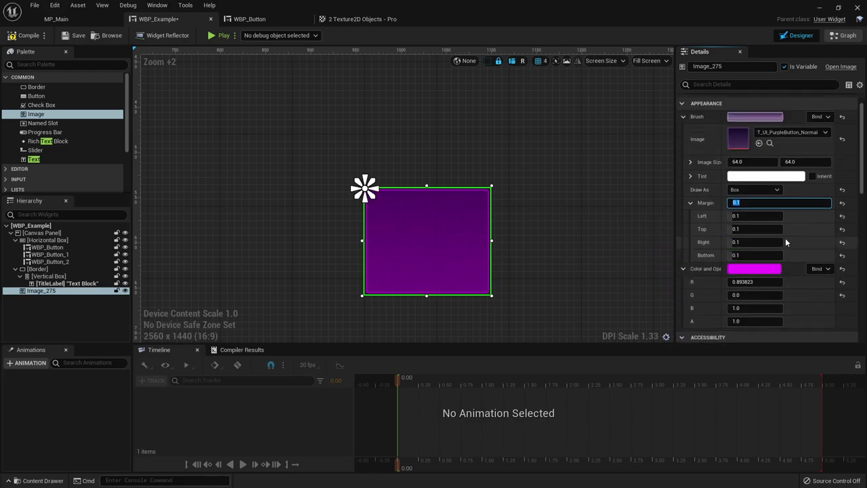
left_click(744, 271)
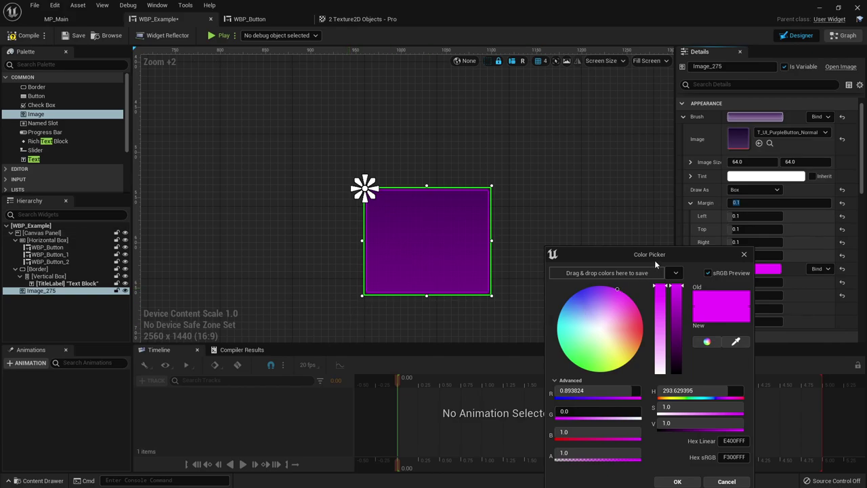
left_click_drag(653, 251, 635, 158)
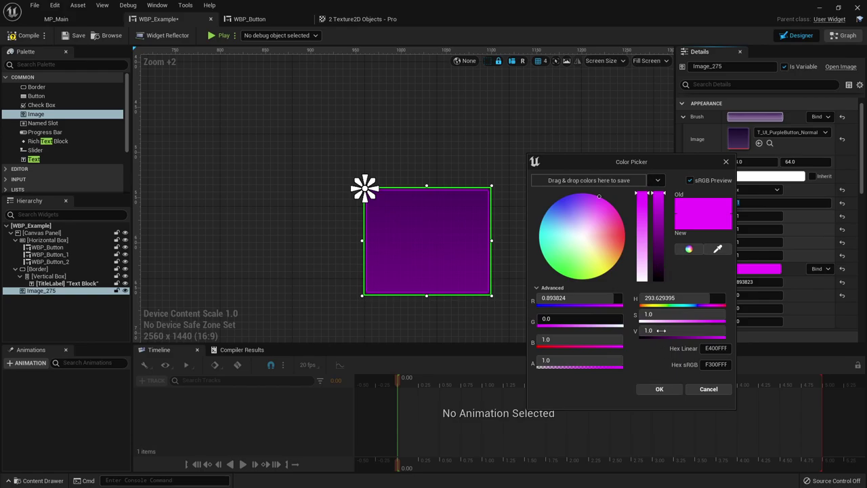
left_click(659, 389)
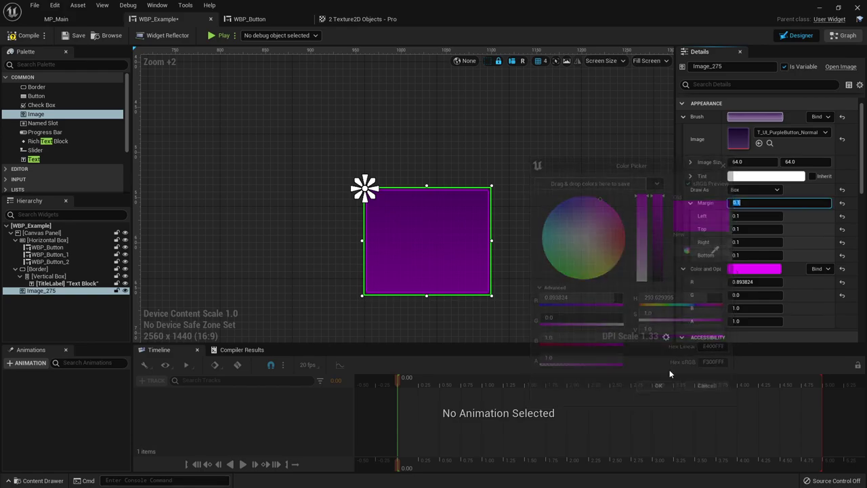
Step: Set the image brush's tint to a pinkish red, hex sRGB FF0044FF
left_click(758, 177)
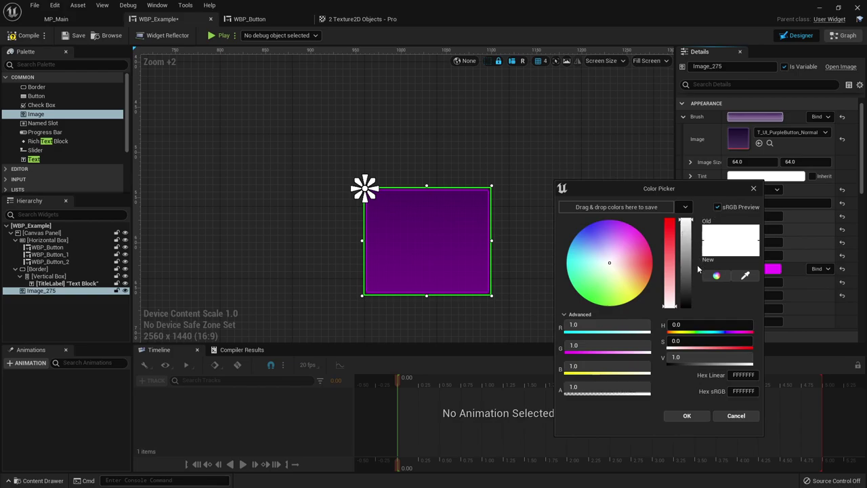
left_click_drag(638, 277, 692, 259)
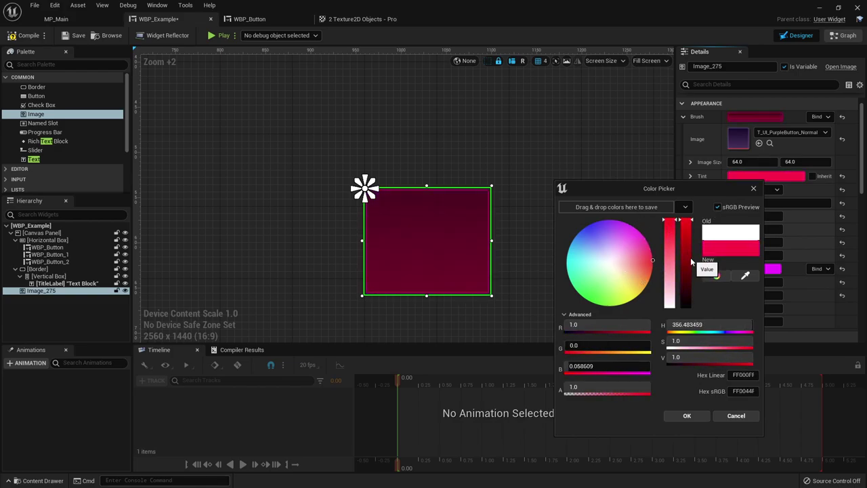
left_click(687, 417)
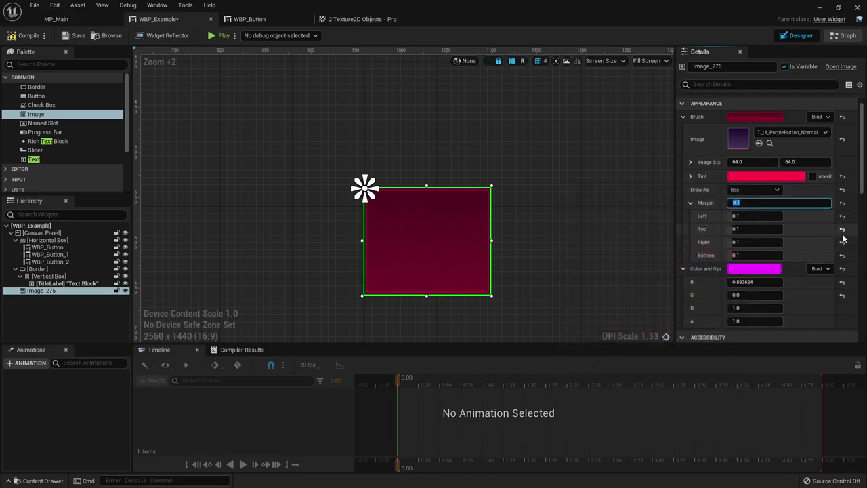
Step: Reset the image's Color and Opacity and its brush tint to their default white
left_click(843, 269)
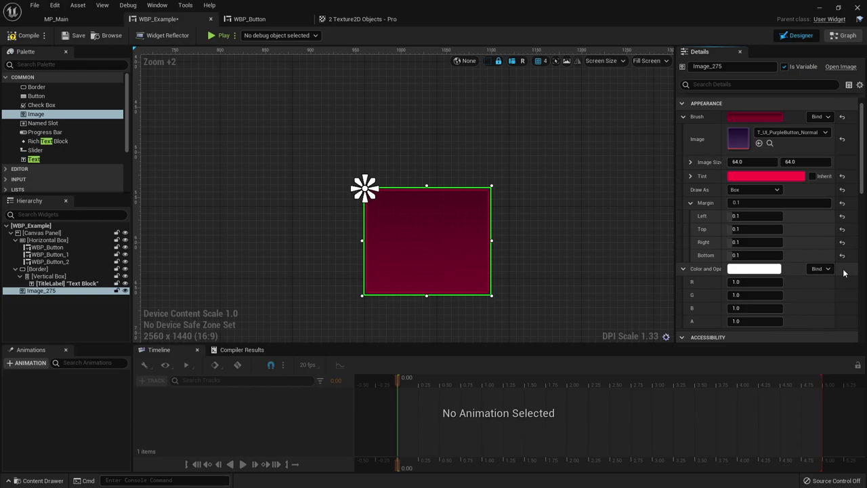
left_click(843, 176)
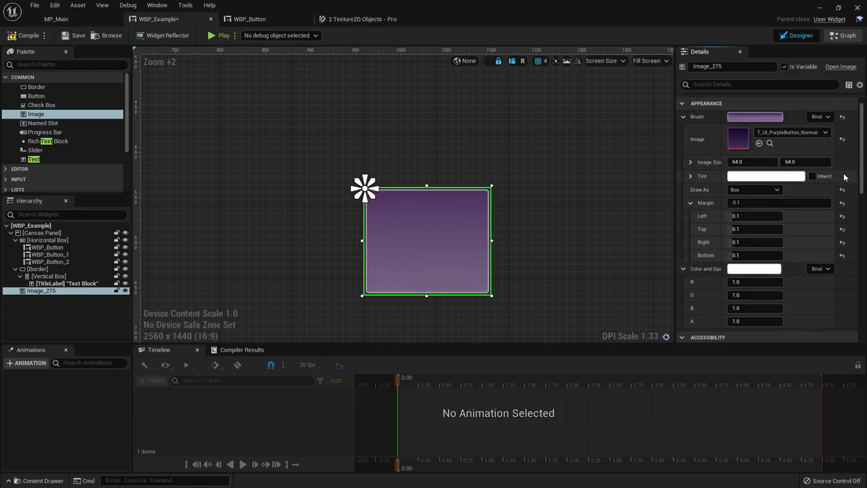
left_click(684, 268)
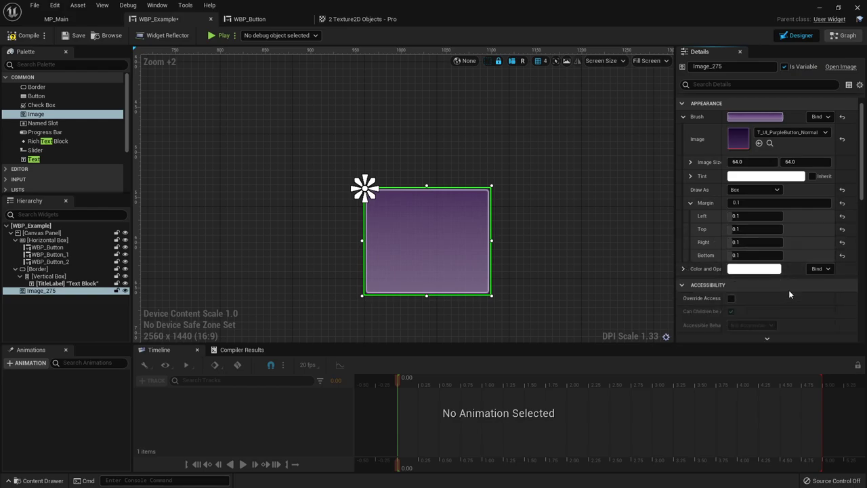
Step: Set the image's visibility to Collapsed in its behavior settings
scroll(789, 285, "down", 3)
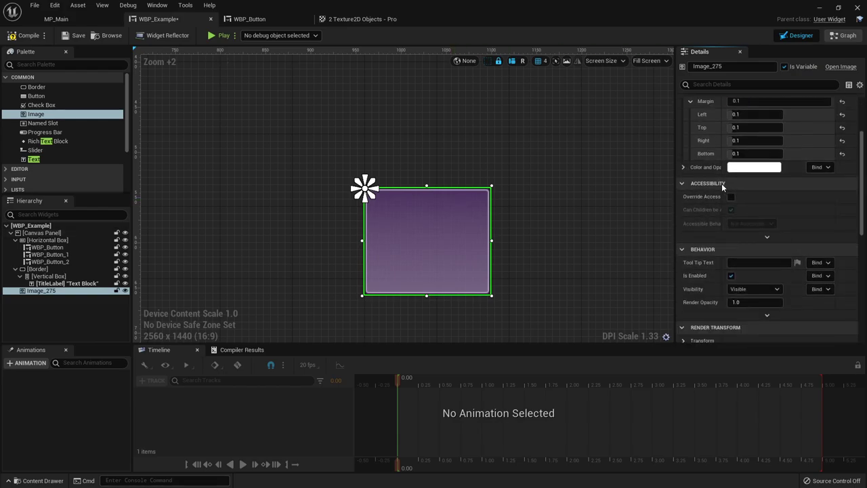
scroll(782, 207, "down", 2)
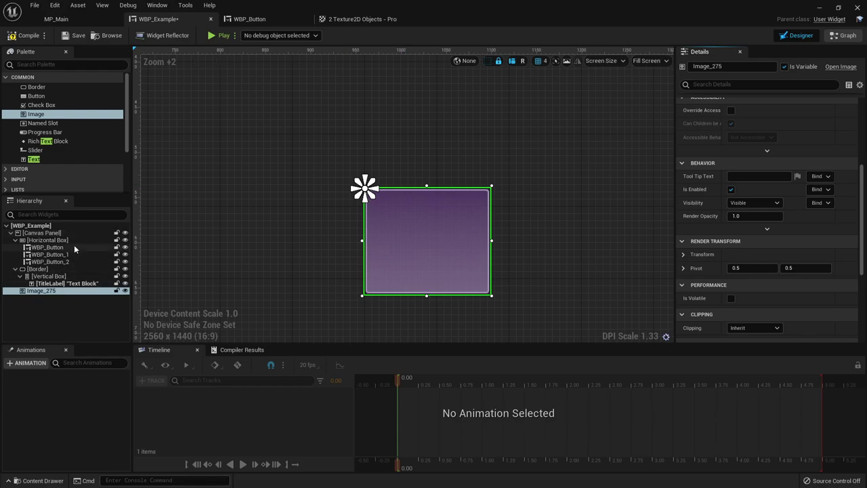
scroll(314, 155, "down", 6)
right_click_drag(354, 223, 367, 200)
scroll(393, 90, "up", 1)
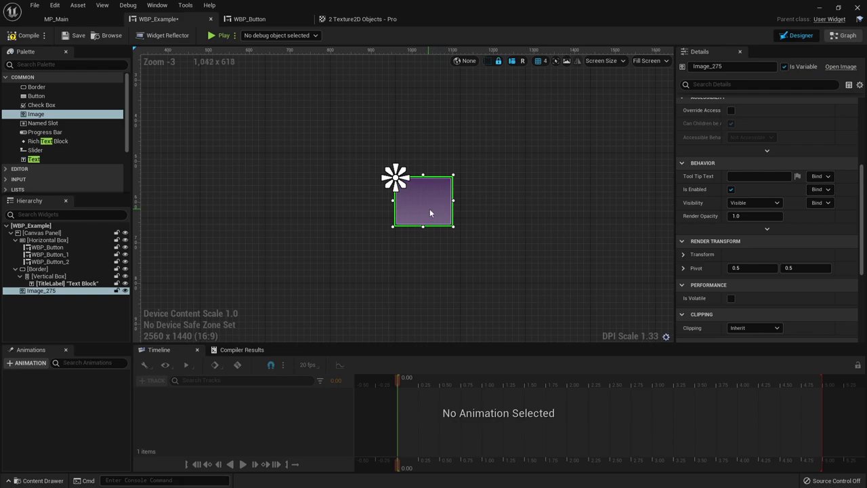
left_click(776, 204)
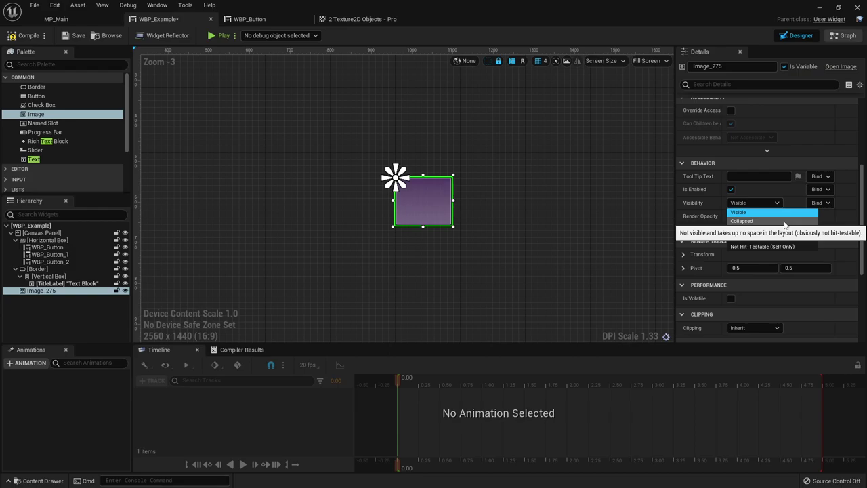
left_click(784, 221)
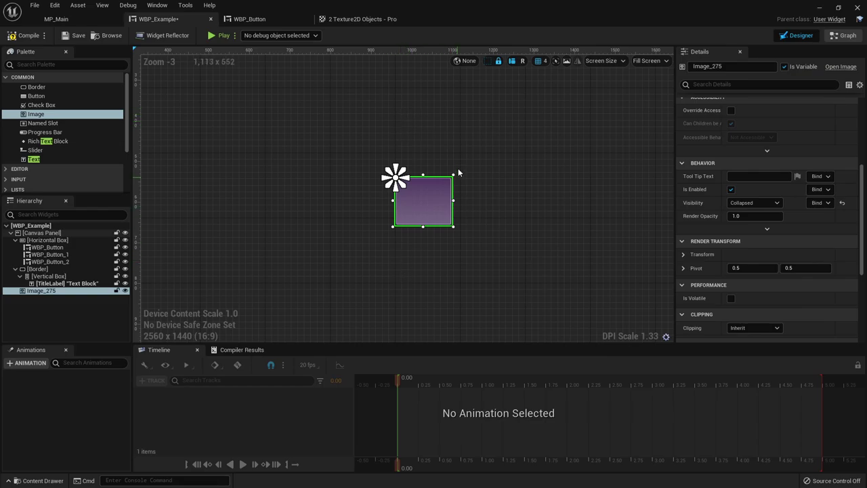
Step: Toggle the image's editor visibility off and on several times in the widget hierarchy
left_click(126, 291)
left_click(126, 291)
left_click(125, 291)
left_click(125, 291)
left_click(125, 290)
left_click(125, 290)
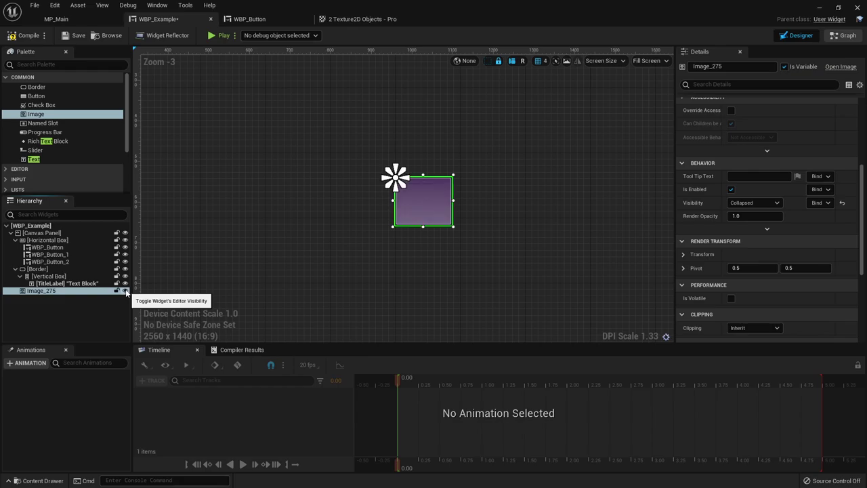
Step: Switch the image's visibility to Hidden and back to Collapsed
left_click(762, 203)
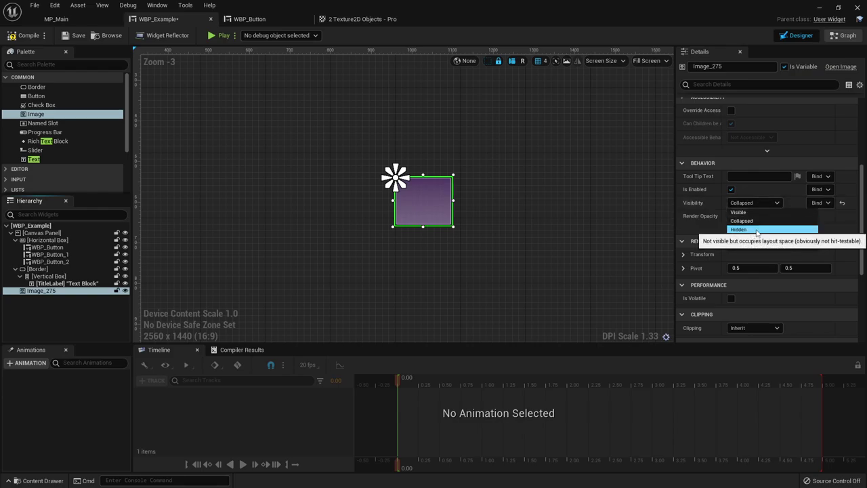
left_click(756, 231)
left_click(753, 202)
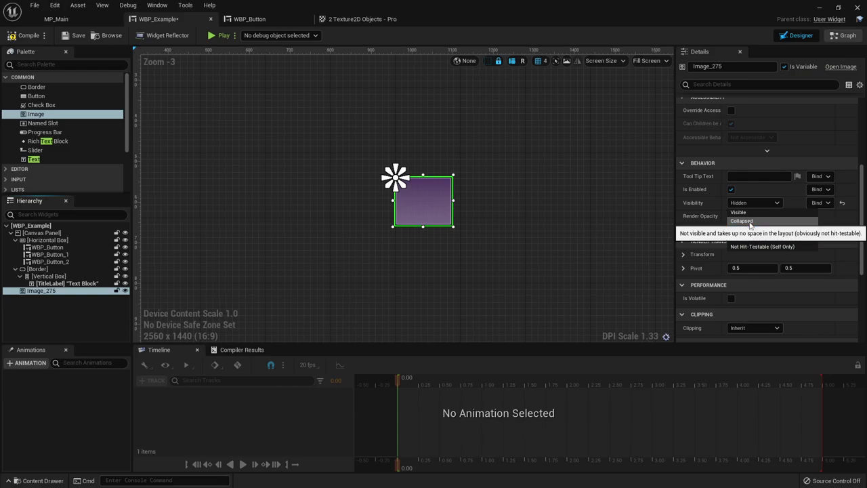
left_click(752, 222)
Step: Wrap the image with a Horizontal Box and select the image inside it
left_click(68, 300)
right_click(53, 291)
mouse_move(95, 364)
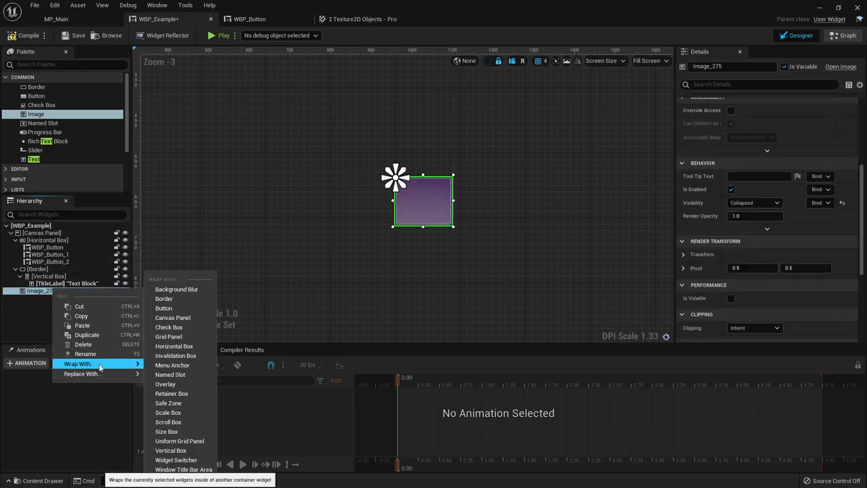
left_click(174, 346)
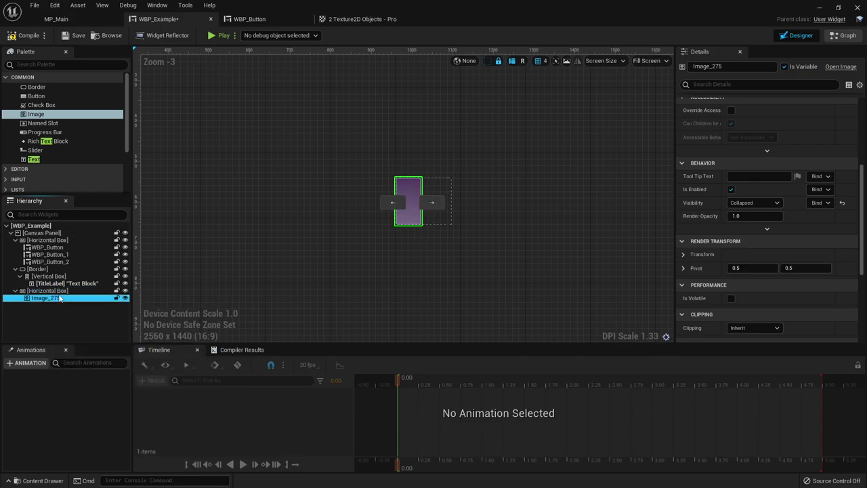
left_click(56, 309)
left_click(65, 300)
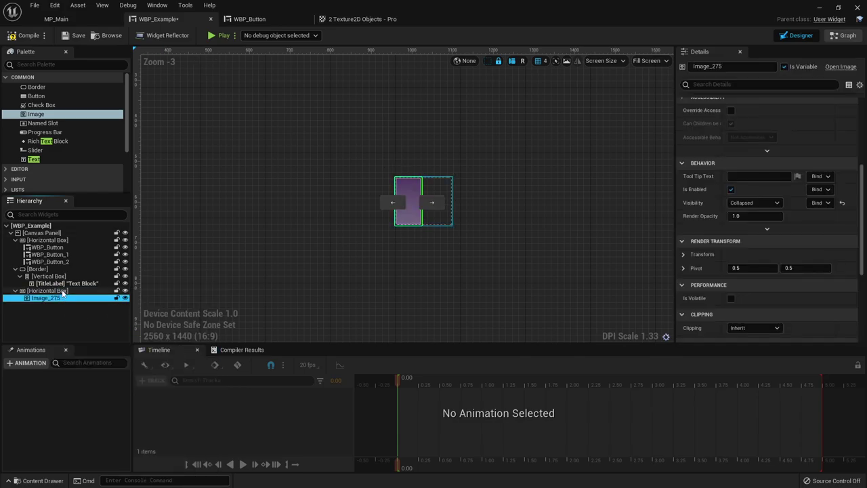
left_click(66, 307)
left_click(64, 299)
Step: Assign the 0_strength_transparent texture to the image's brush and draw it as Image
scroll(813, 193, "up", 5)
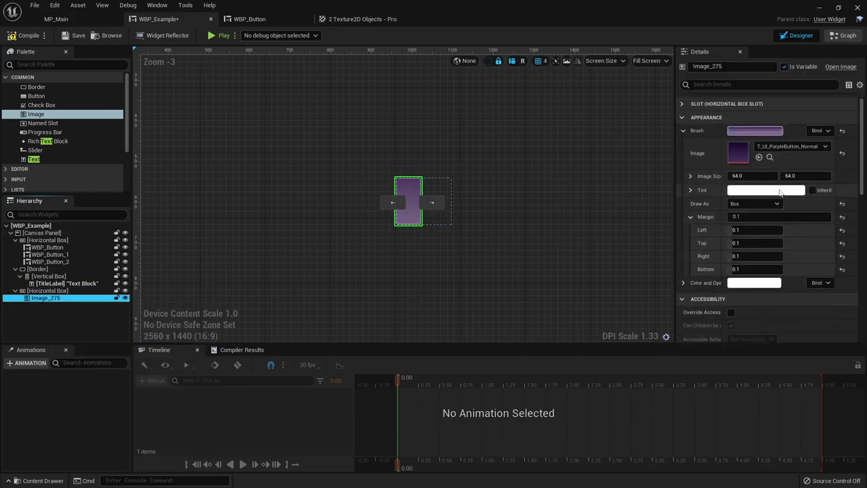
left_click(785, 147)
type("streng")
left_click(793, 348)
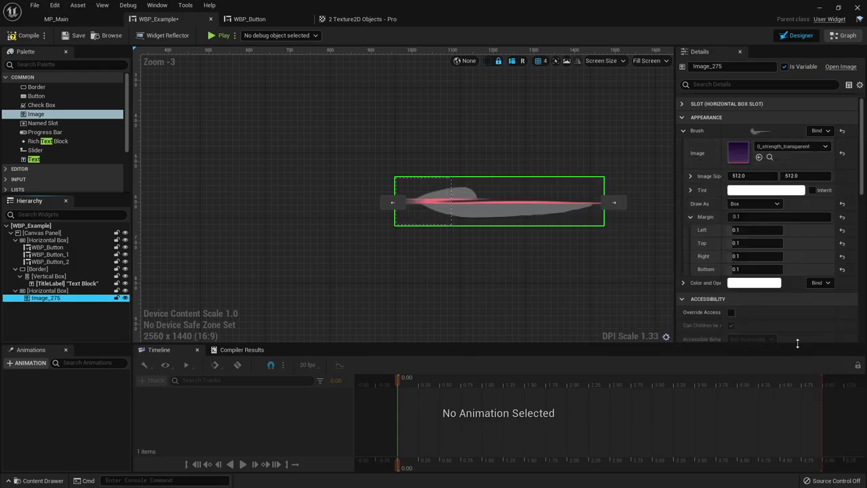
left_click(748, 204)
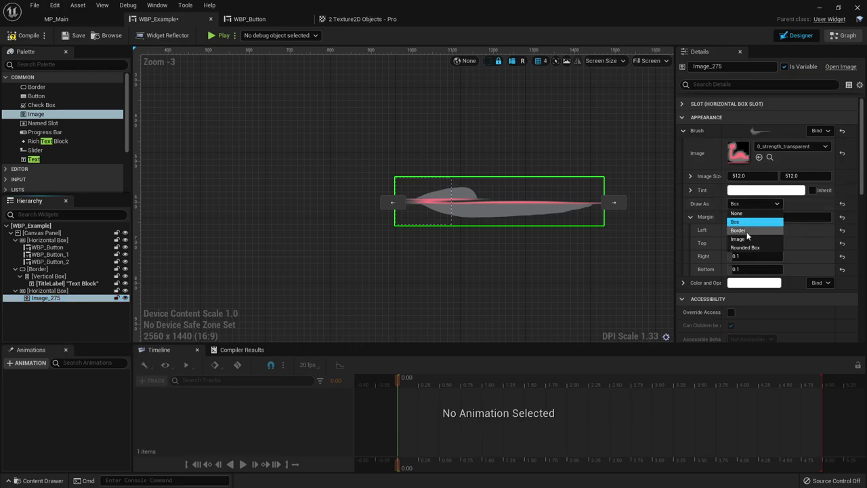
left_click(749, 239)
Step: Set the brush's image size to 64 by 64
left_click(748, 175)
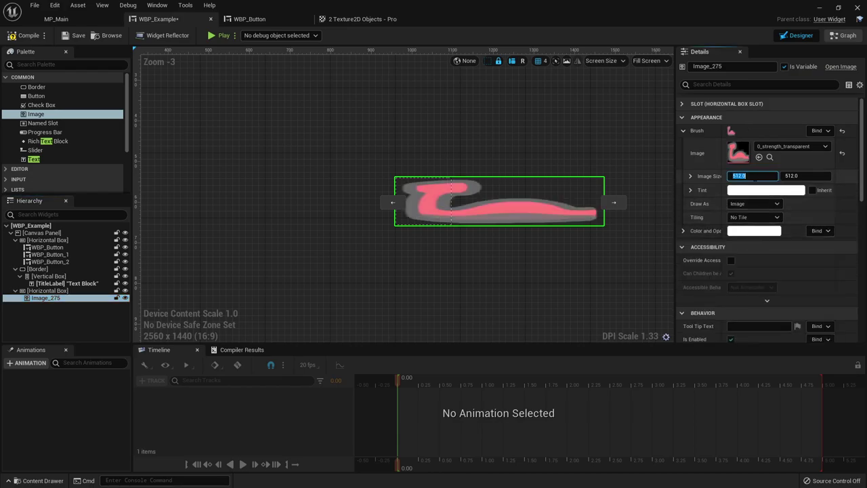
type("64")
key("Tab")
type("6")
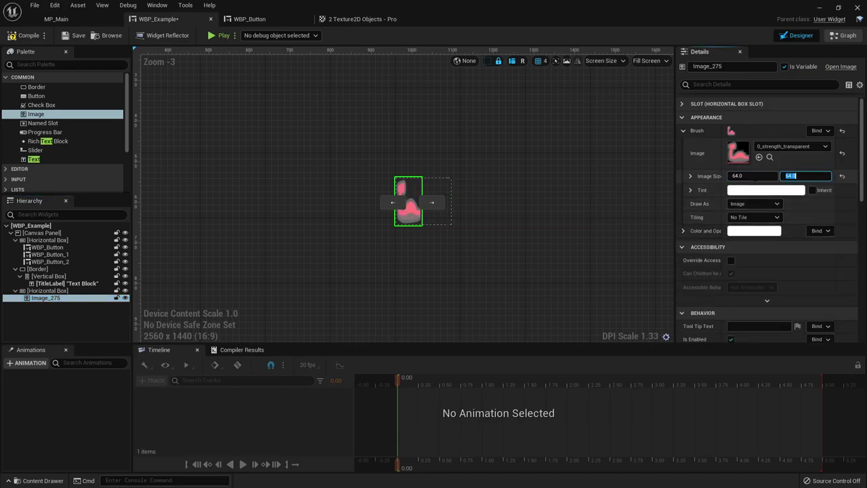
left_click(101, 325)
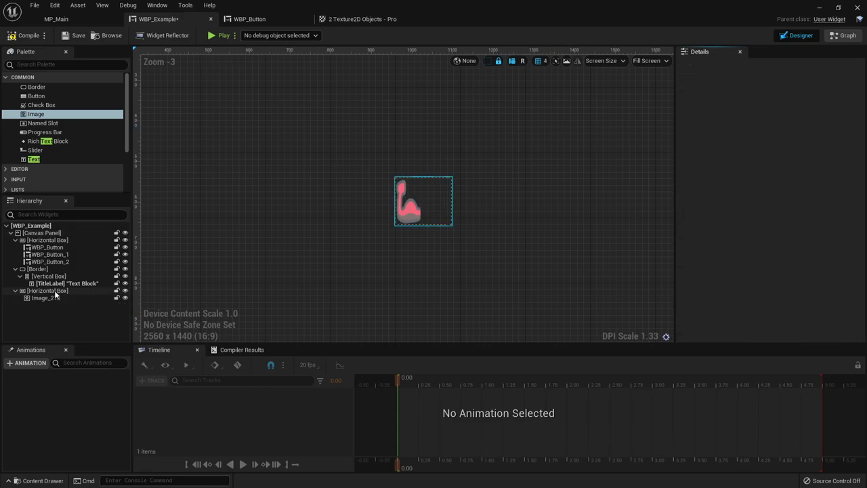
Step: Enable Size To Content on the new horizontal box and duplicate its image three times inside it
left_click(54, 292)
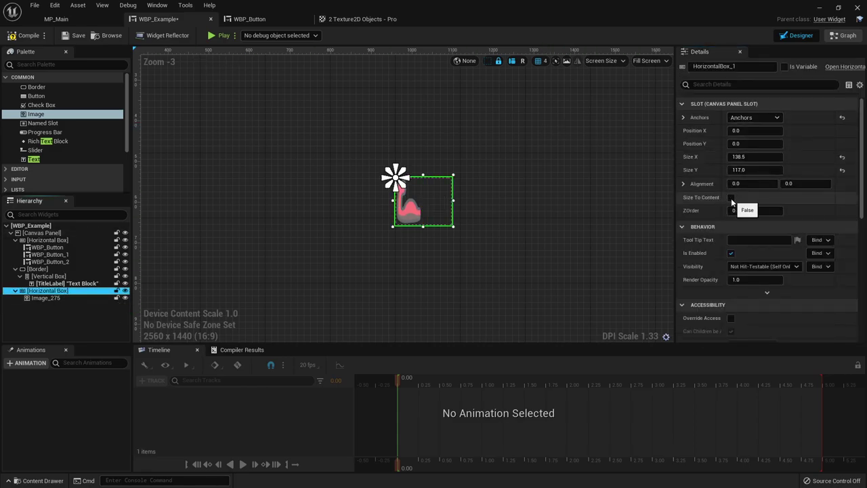
left_click(45, 307)
left_click(44, 300)
key("ctrl+d")
key("ctrl+d")
left_click(61, 290)
left_click(45, 313)
key("ctrl+d")
Step: Set the visibility of all four images in the second horizontal box to Visible
left_click(48, 298)
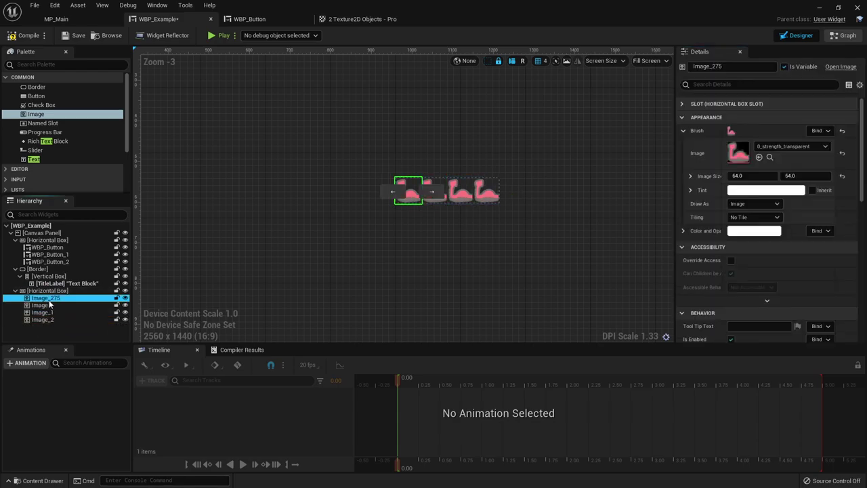
left_click(47, 319, "shift")
scroll(769, 230, "down", 2)
scroll(771, 228, "down", 4)
left_click(752, 136)
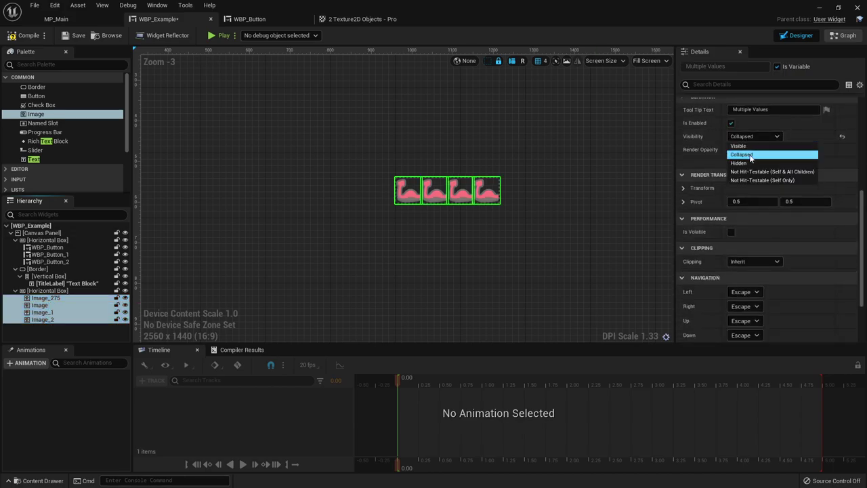
left_click(750, 146)
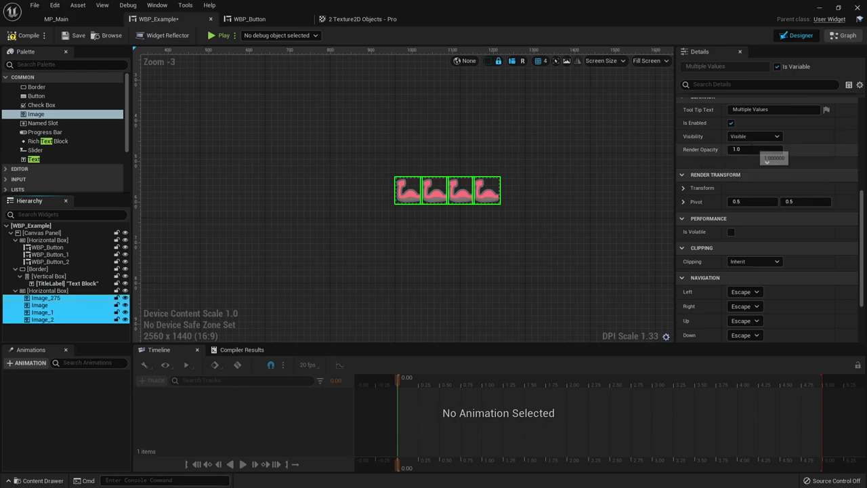
left_click(75, 334)
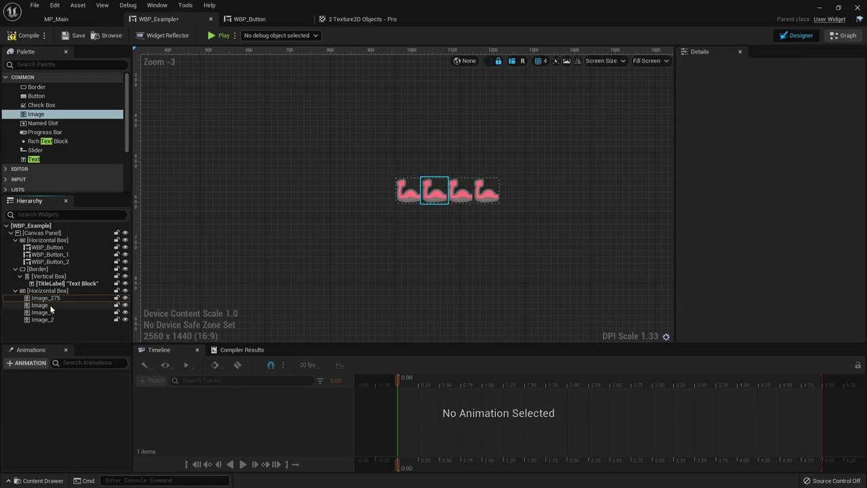
Step: Set the second image's visibility to Collapsed and toggle its editor visibility off and back on
left_click(50, 305)
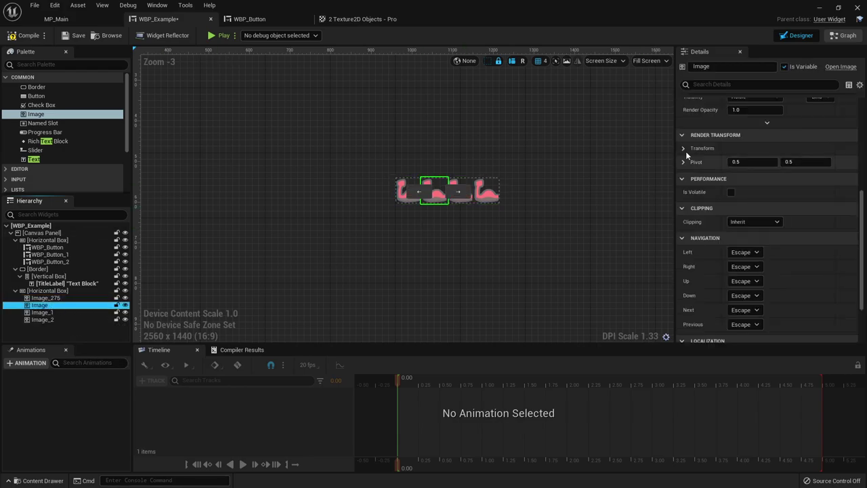
scroll(789, 185, "up", 3)
left_click(754, 212)
left_click(746, 232)
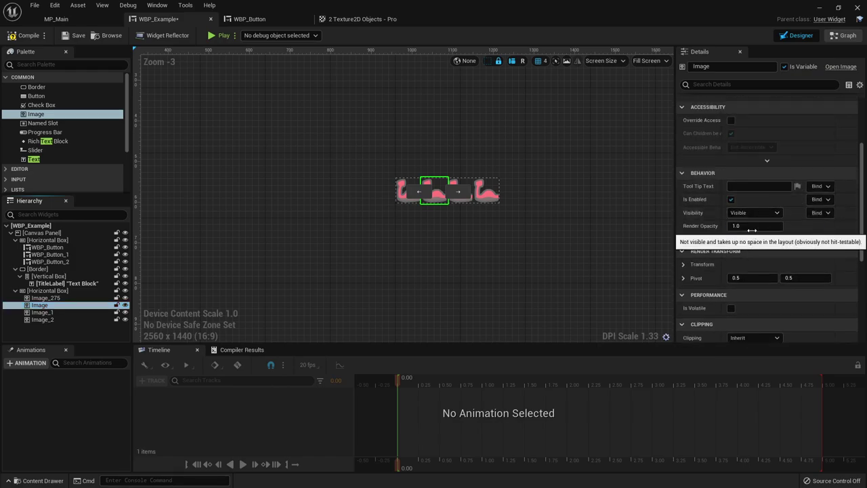
left_click(125, 306)
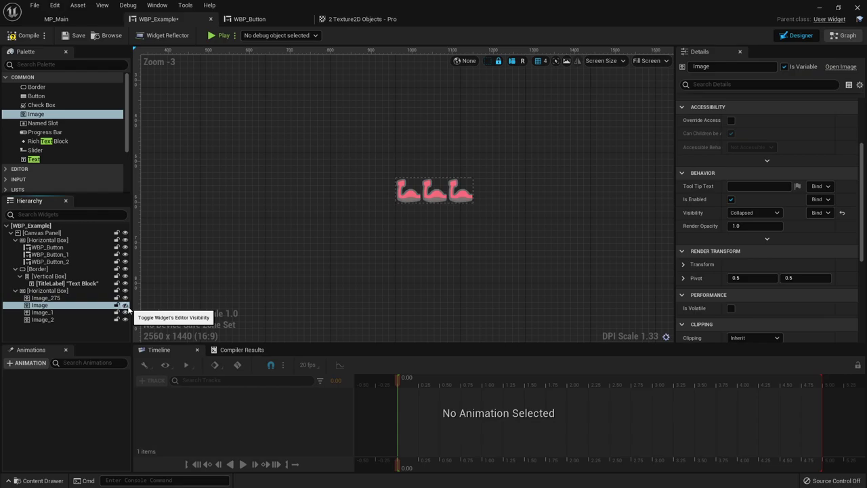
left_click(125, 306)
Step: Set the second image's visibility to Hidden
left_click(769, 213)
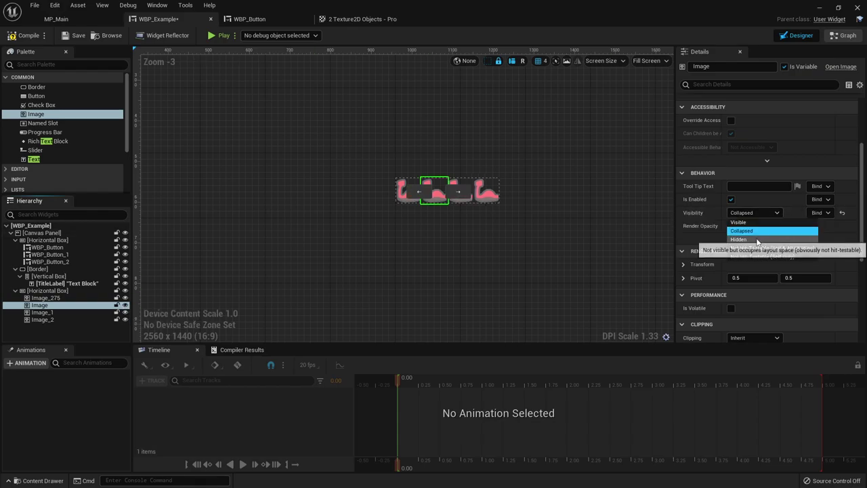
left_click(756, 240)
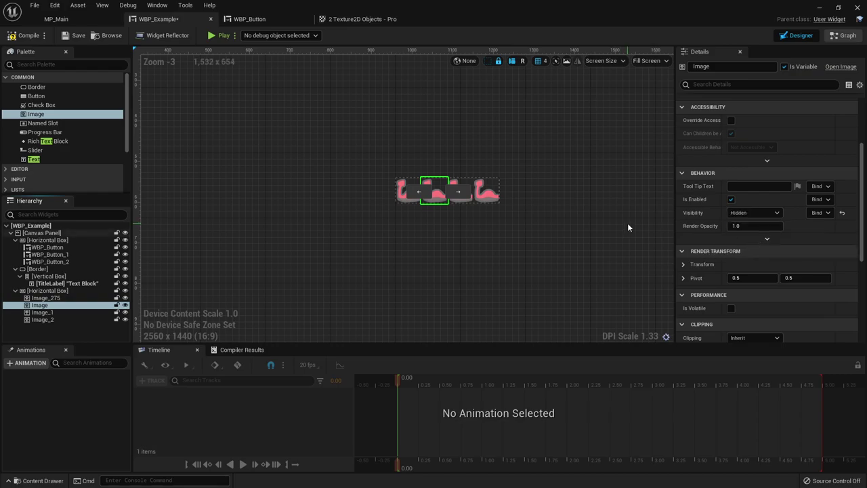
left_click(757, 226)
key("Return")
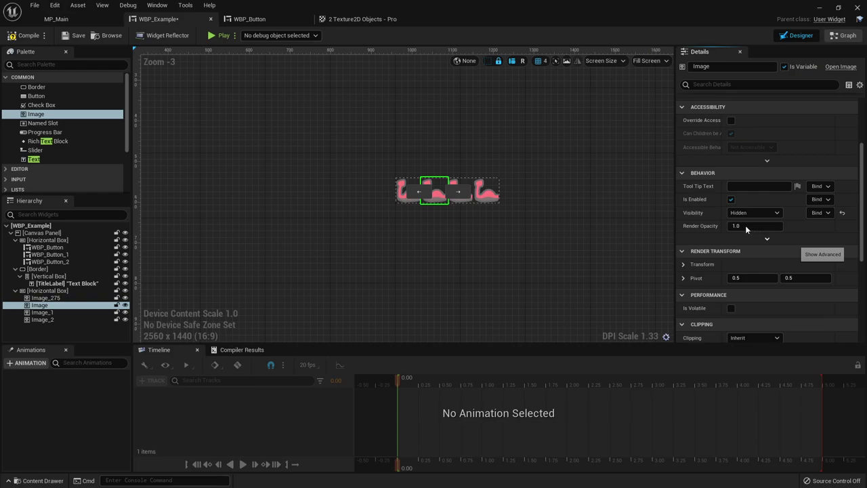
Step: Expand the second image's advanced behavior settings, lower its render opacity until fully transparent, and review its visibility options
left_click(767, 238)
left_click_drag(738, 226, 702, 225)
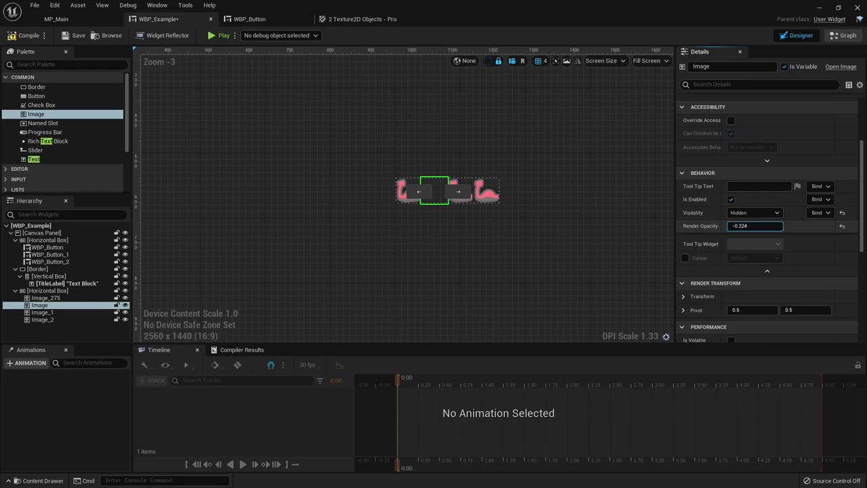
left_click(746, 226)
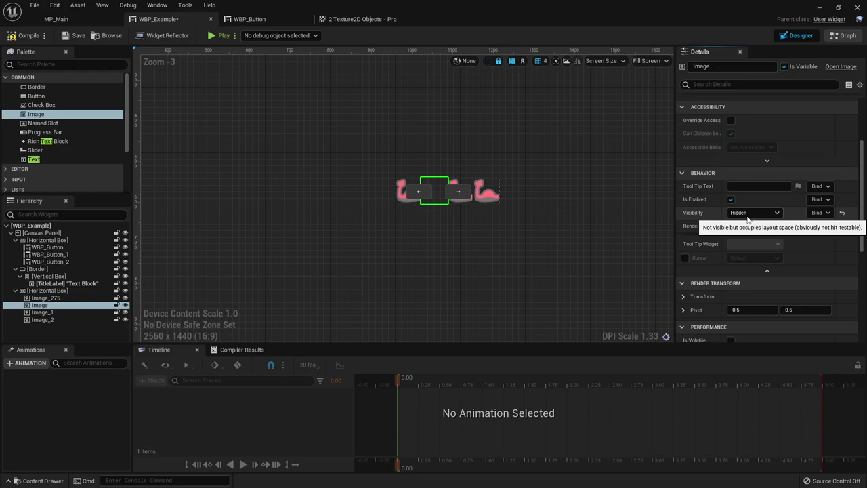
left_click(748, 214)
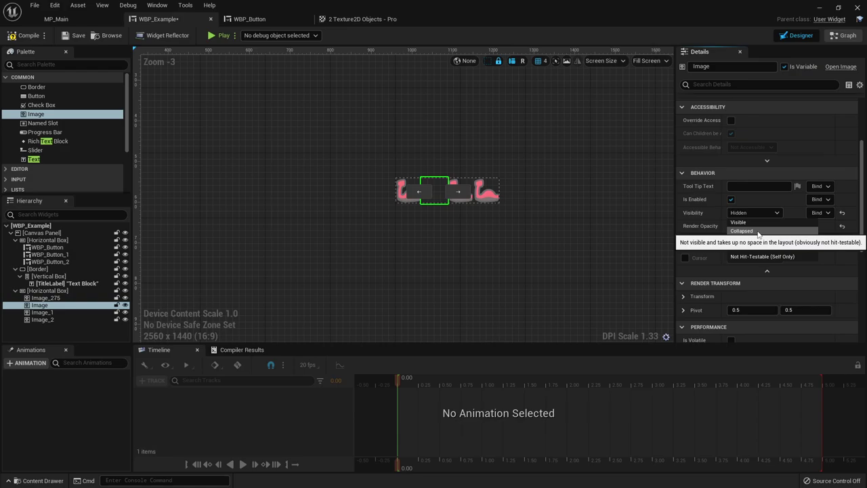
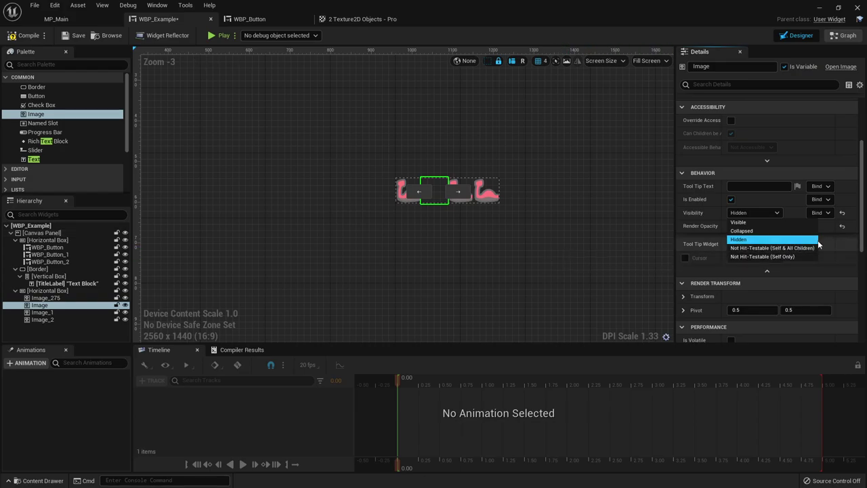
Step: Replace the horizontal box around the images with a Canvas Panel, and replace that panel with a Grid Panel
left_click(47, 290)
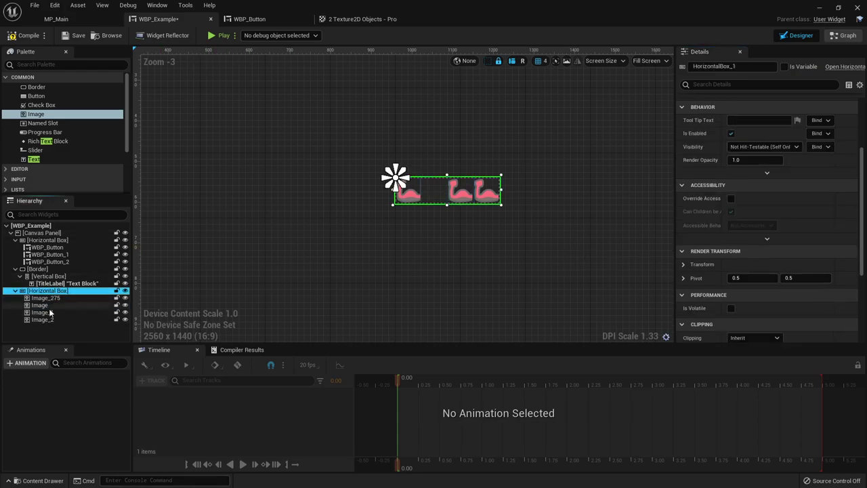
right_click(44, 293)
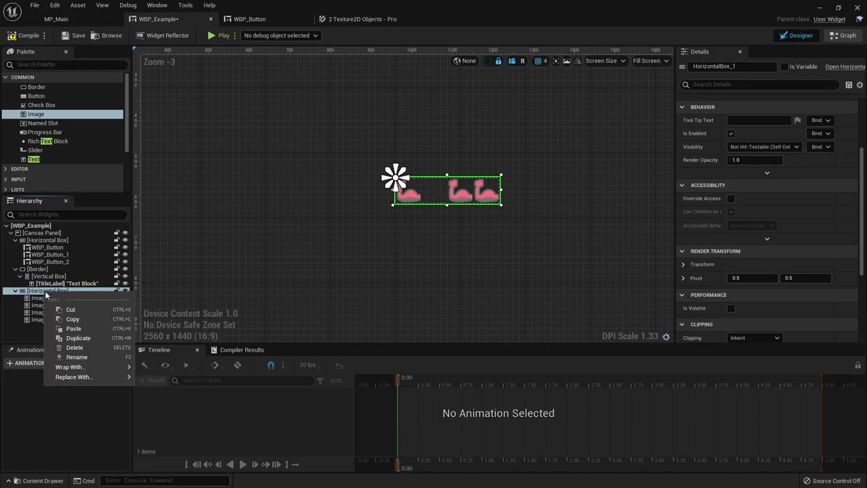
mouse_move(102, 376)
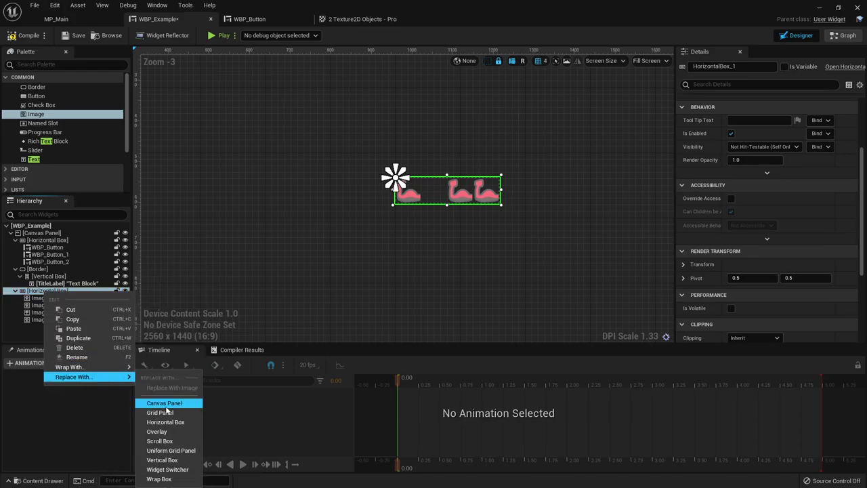
left_click(165, 403)
right_click(49, 291)
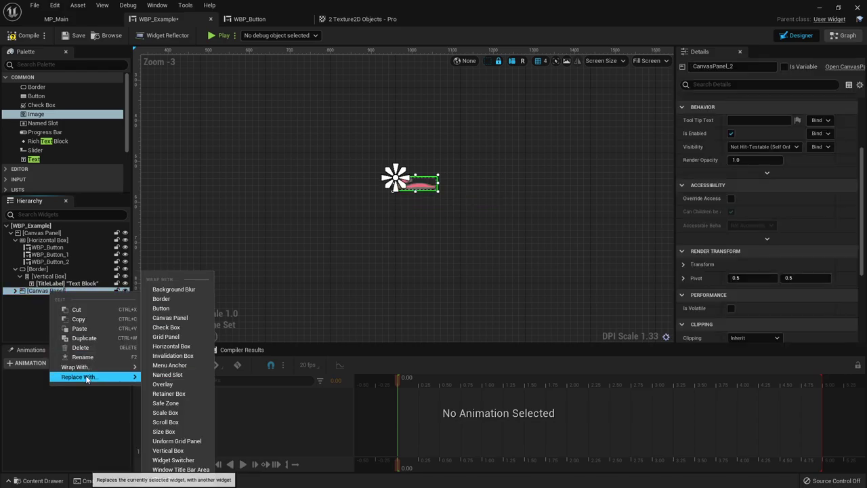
left_click(173, 415)
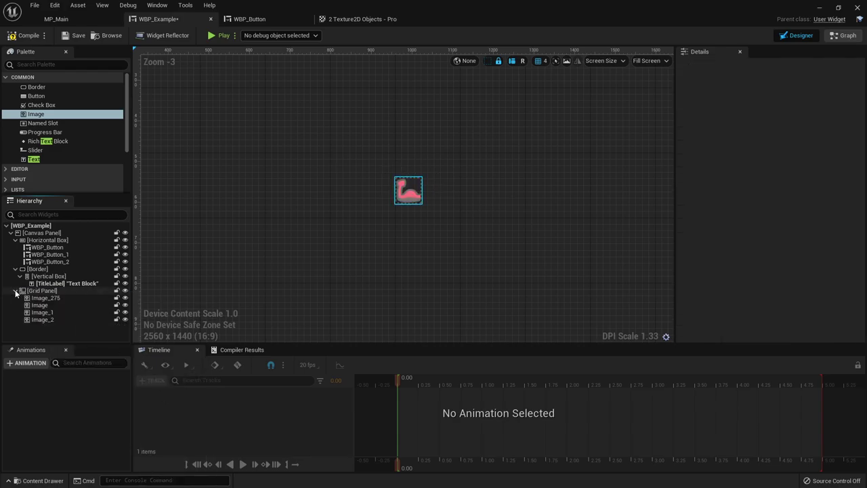
Step: Wrap the Grid Panel containing the images with a Vertical Box
left_click(33, 291)
right_click(33, 290)
mouse_move(64, 367)
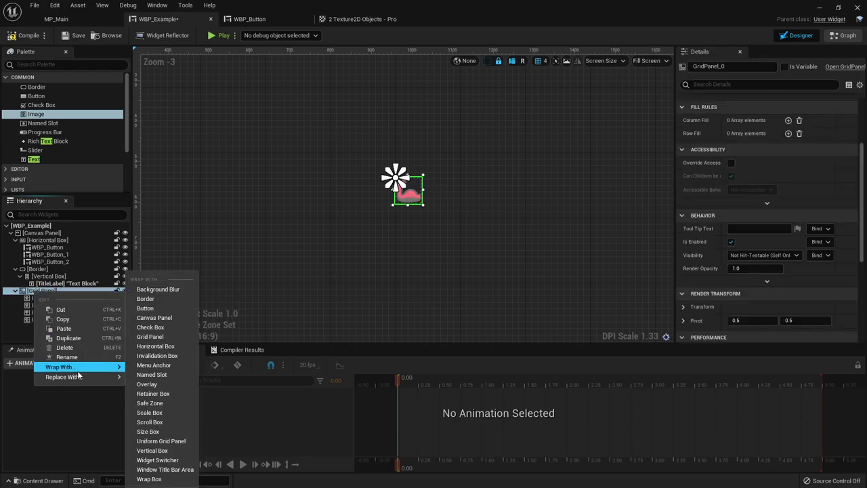
left_click(166, 451)
Step: Wrap the Vertical Box around the Grid Panel with a Canvas Panel
left_click(43, 290)
right_click(42, 290)
mouse_move(88, 378)
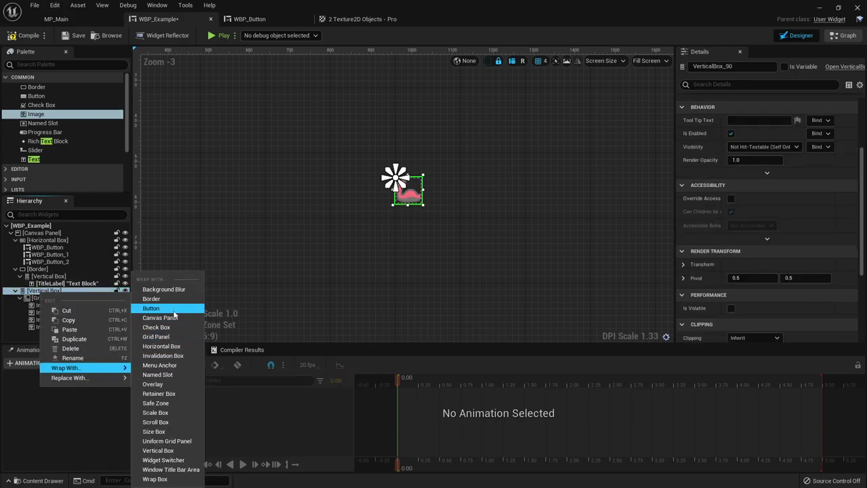
left_click(175, 319)
Step: Set the nested Canvas Panel's visibility to Not Hit-Testable (Self & All Children)
left_click(55, 291)
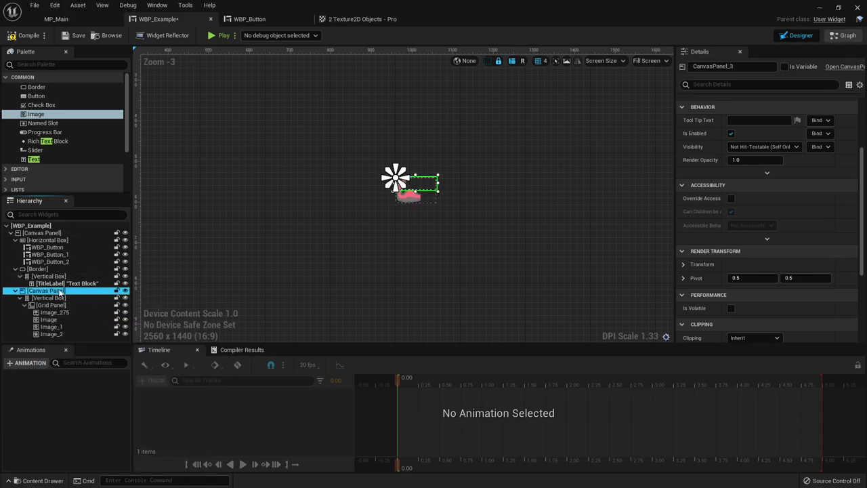
left_click(762, 146)
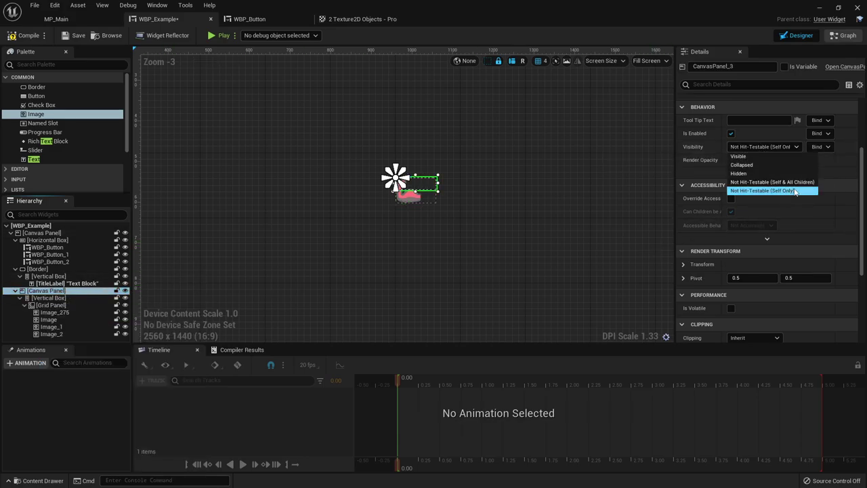
left_click(773, 182)
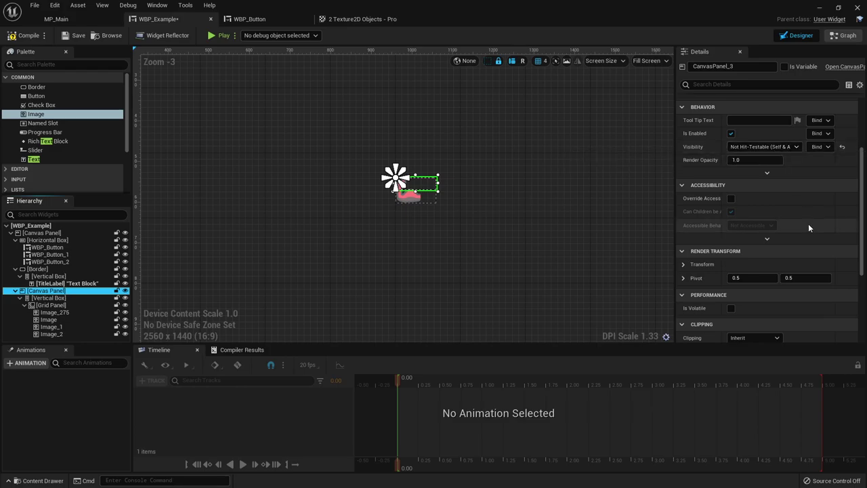
Step: Toggle the nested Canvas Panel's Is Enabled off and on, and try a render opacity of 0.72 before restoring 1
left_click(732, 133)
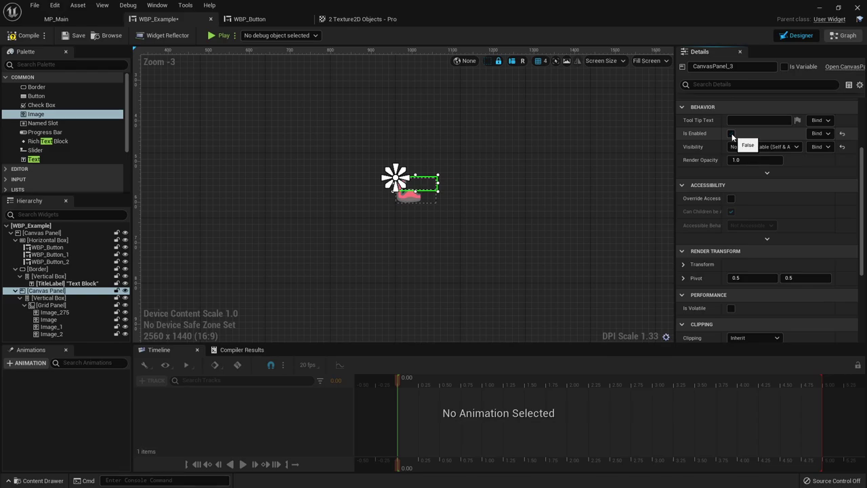
left_click(731, 134)
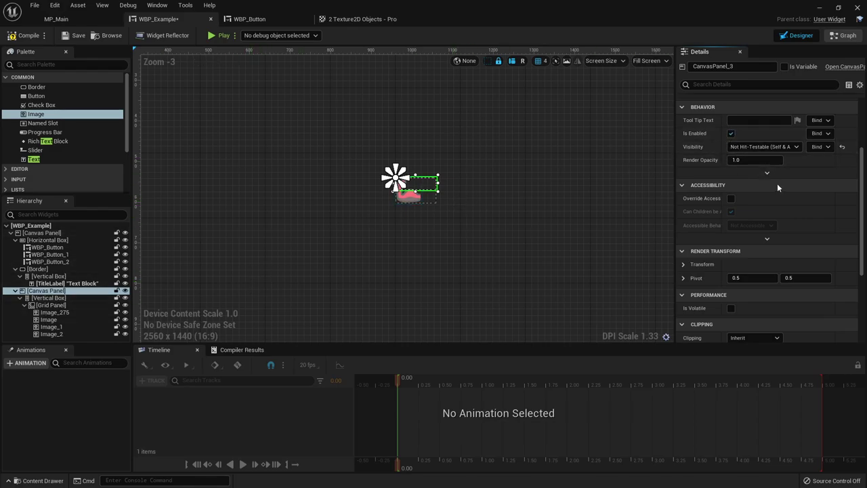
left_click(755, 161)
type("0.72")
left_click_drag(755, 160, 755, 160)
left_click(780, 161)
type("1")
key("Return")
Step: Try lowering the alpha of the second image's Color and Opacity, and reset both the alpha and the render opacity to default
scroll(798, 160, "up", 3)
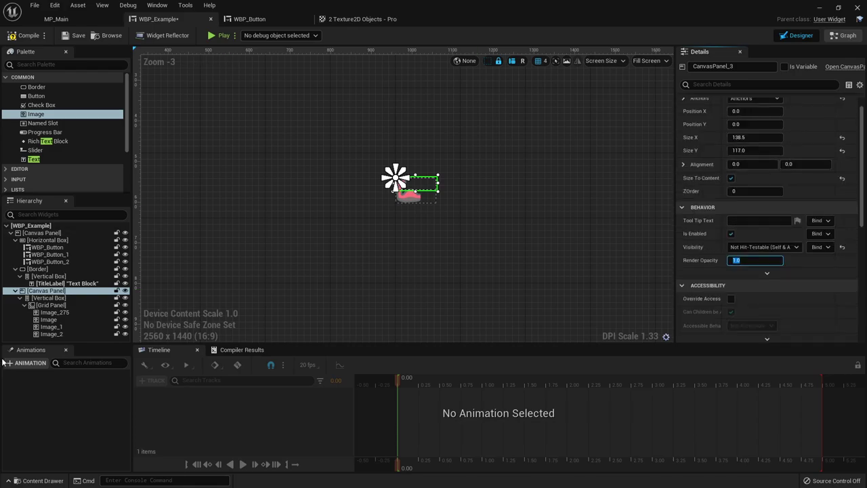
left_click(48, 319)
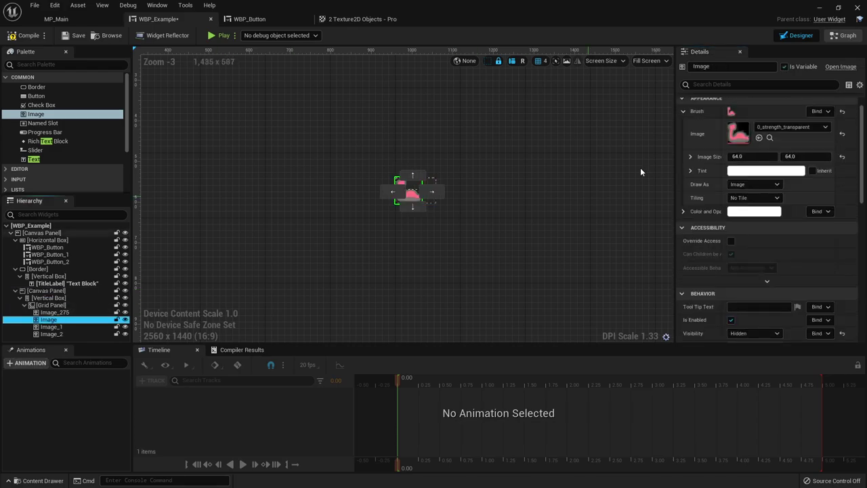
left_click(683, 211)
left_click_drag(755, 263, 755, 263)
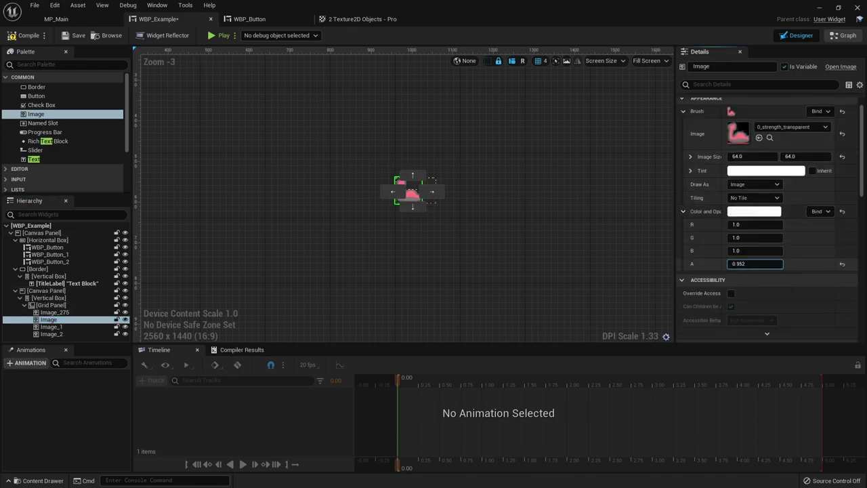
left_click(842, 264)
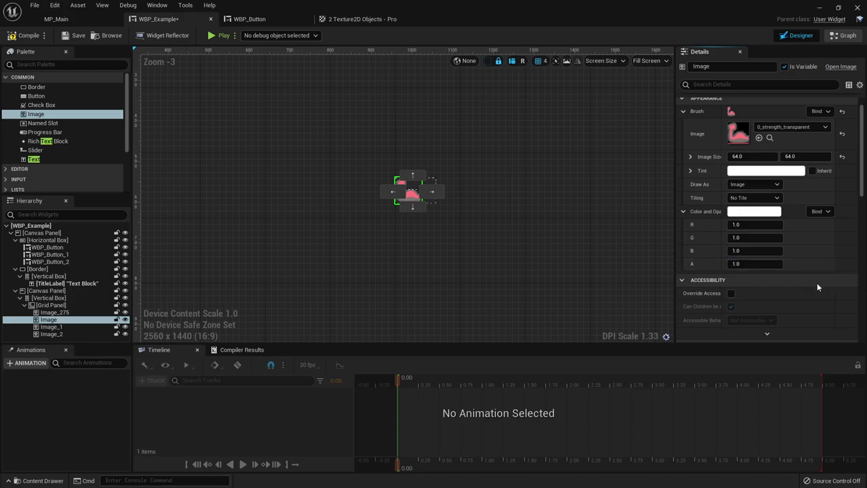
scroll(817, 280, "down", 8)
left_click(842, 183)
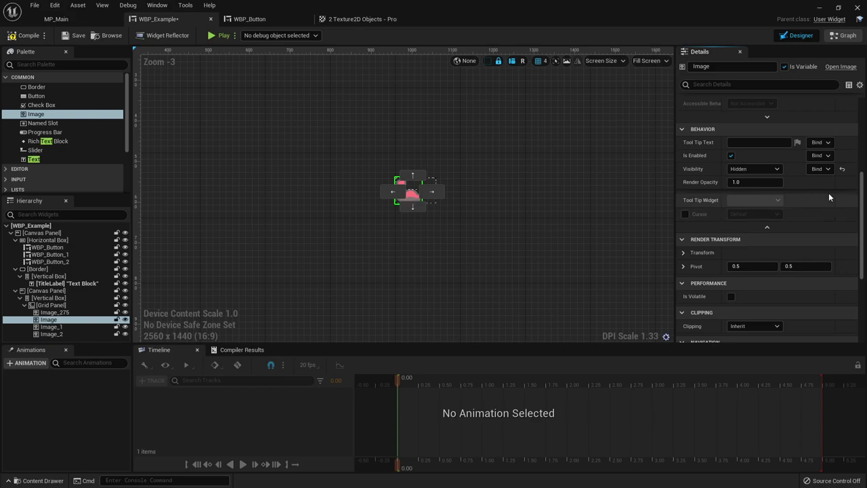
Step: Check the binding options for the second image's Tool Tip Text and its Color and Opacity
left_click(828, 144)
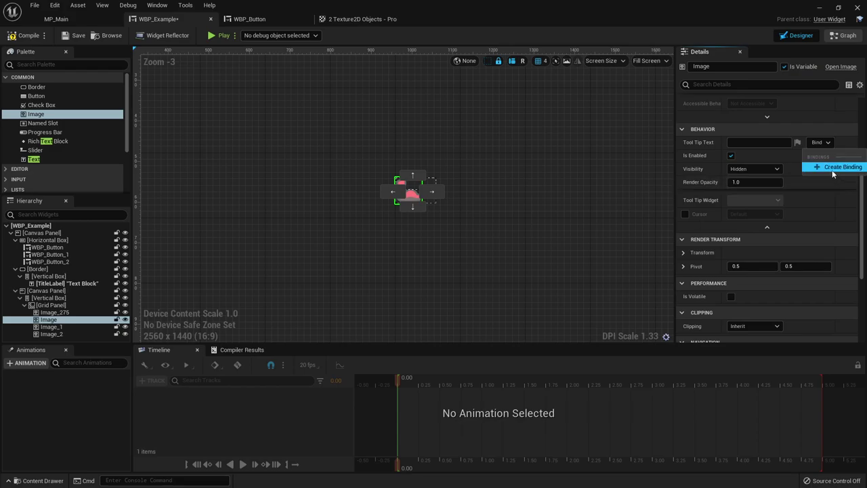
left_click(815, 202)
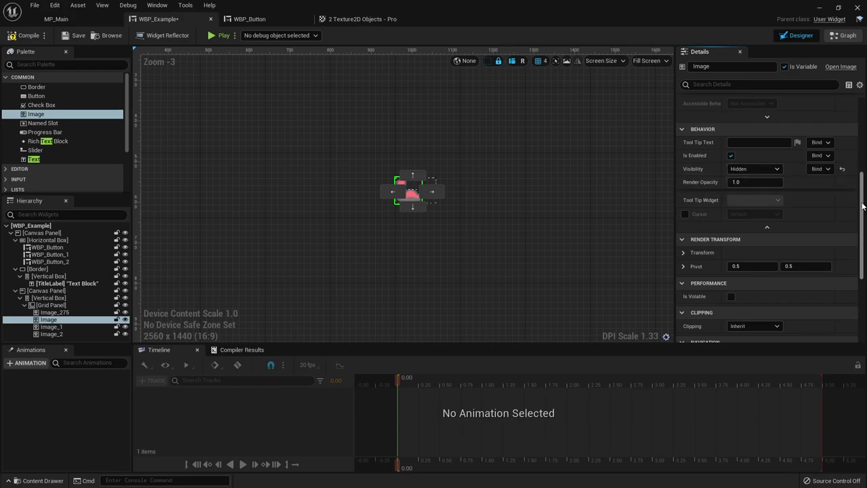
scroll(816, 203, "up", 5)
left_click(820, 208)
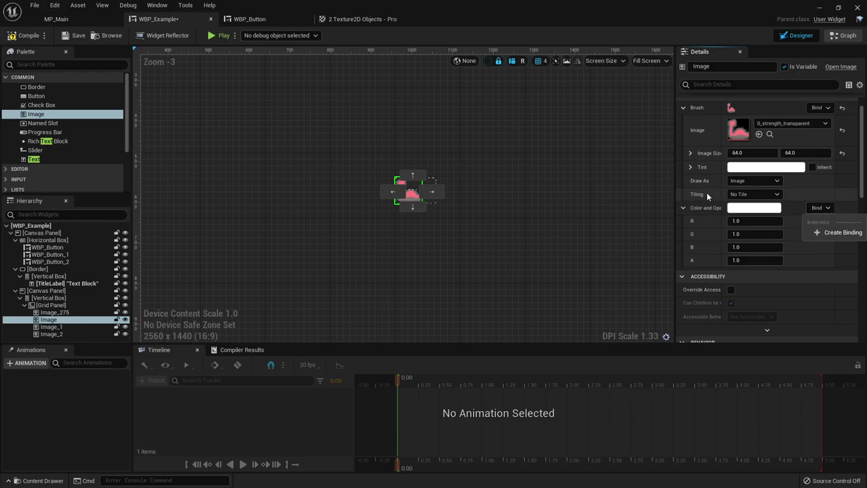
Step: Open the widget blueprint's Event Graph
left_click(831, 41)
left_click(831, 39)
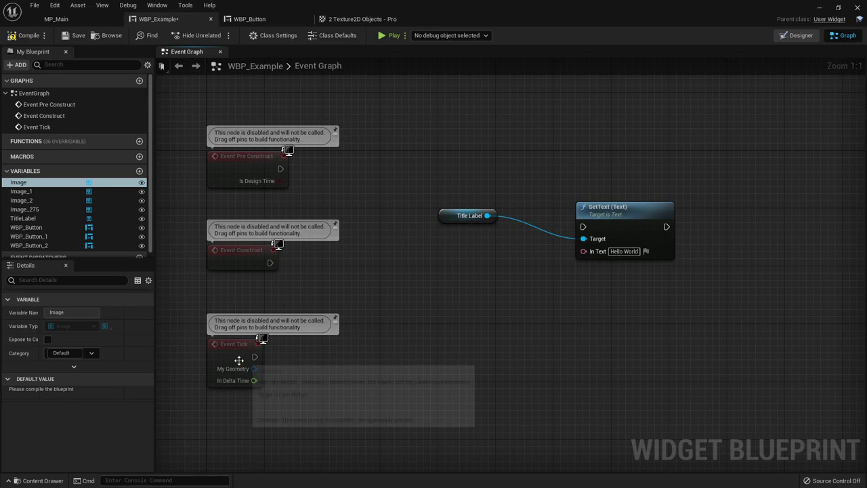
Step: Return to the Designer view and select Image_2 in the Grid Panel
left_click(805, 38)
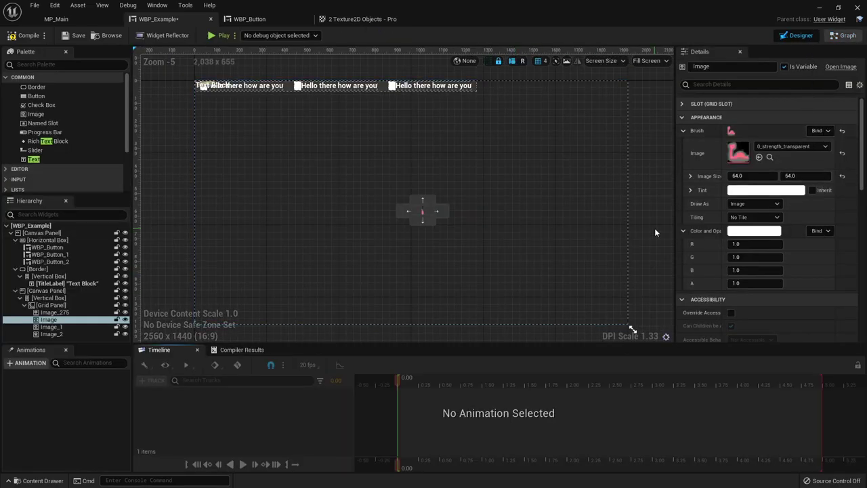
scroll(782, 219, "down", 6)
scroll(781, 219, "down", 2)
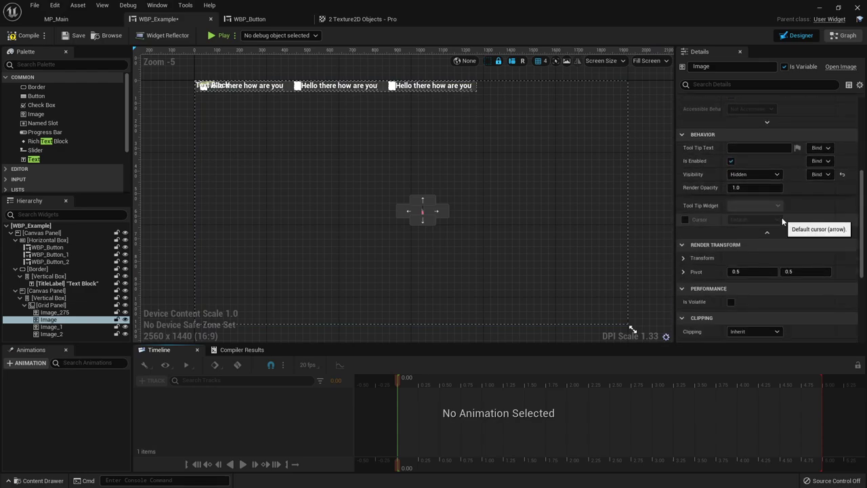
left_click(652, 218)
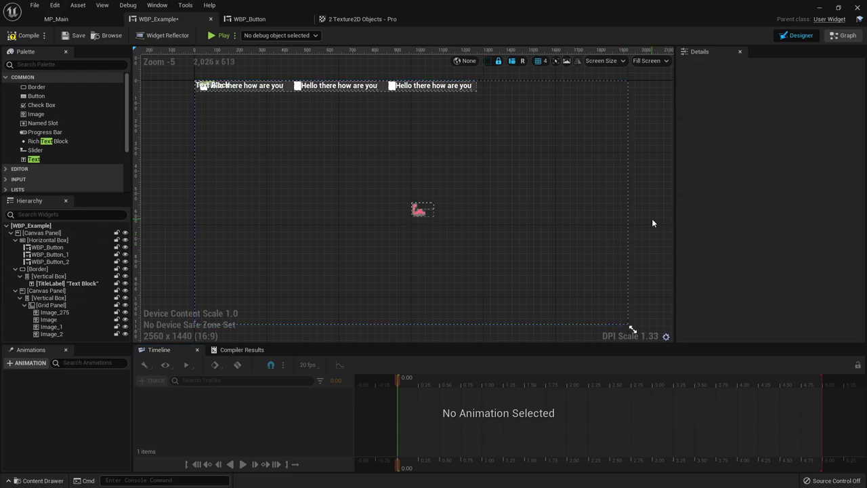
scroll(467, 224, "up", 8)
left_click(491, 220)
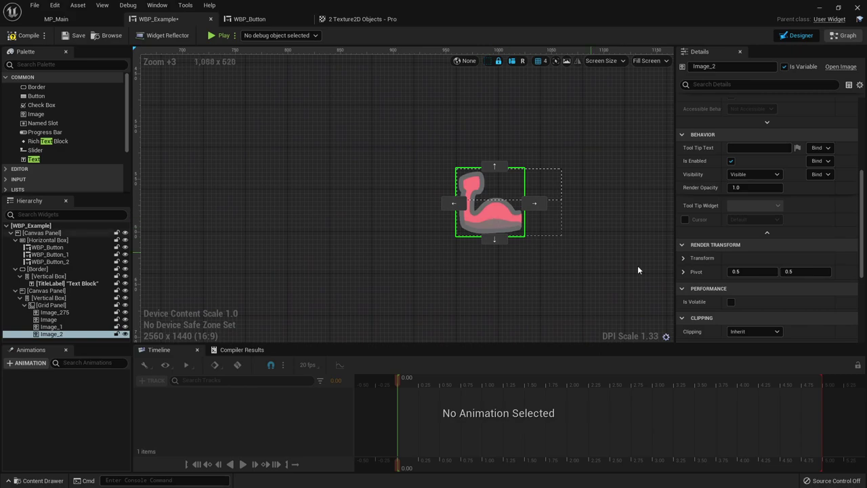
Step: Try adjusting the translation and shear in Image_2's Render Transform, and reset the whole transform to default
left_click(682, 258)
scroll(703, 287, "down", 1)
scroll(702, 288, "down", 1)
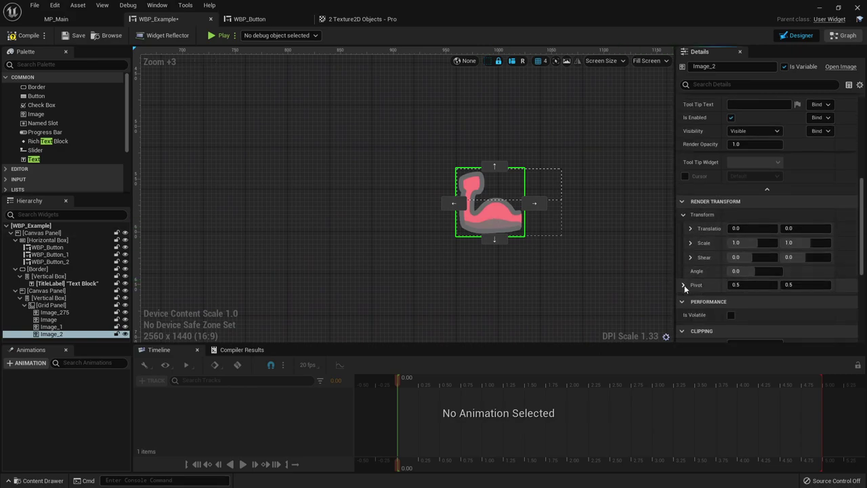
left_click_drag(752, 228, 752, 257)
left_click(843, 257)
left_click(842, 214)
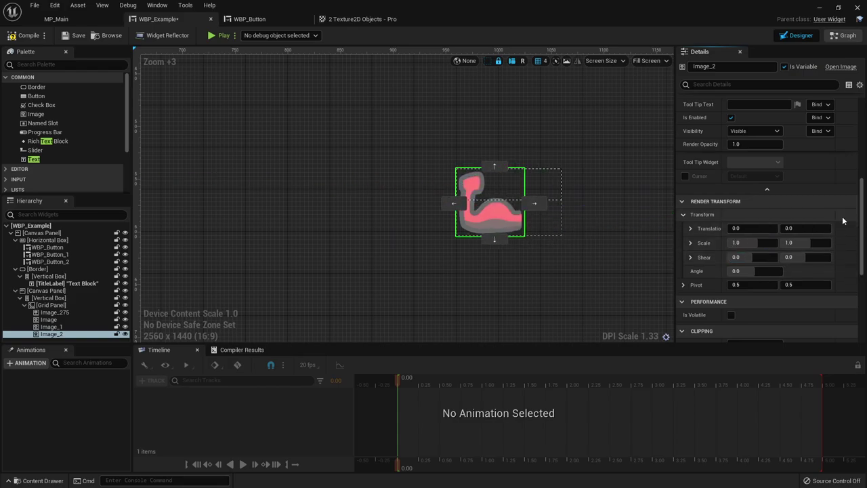
Step: Move Image_275 from the Grid Panel into the root Canvas Panel and reposition it away from the canvas origin
left_click(49, 313)
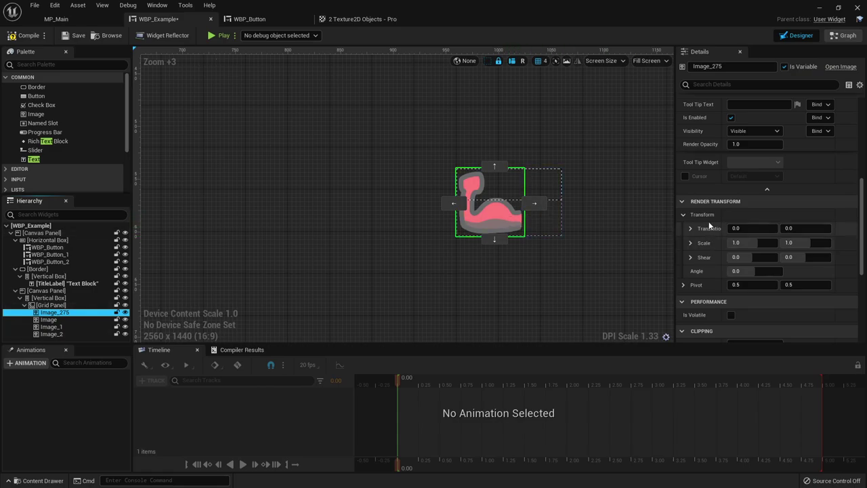
left_click(46, 290)
right_click_drag(617, 202, 508, 202)
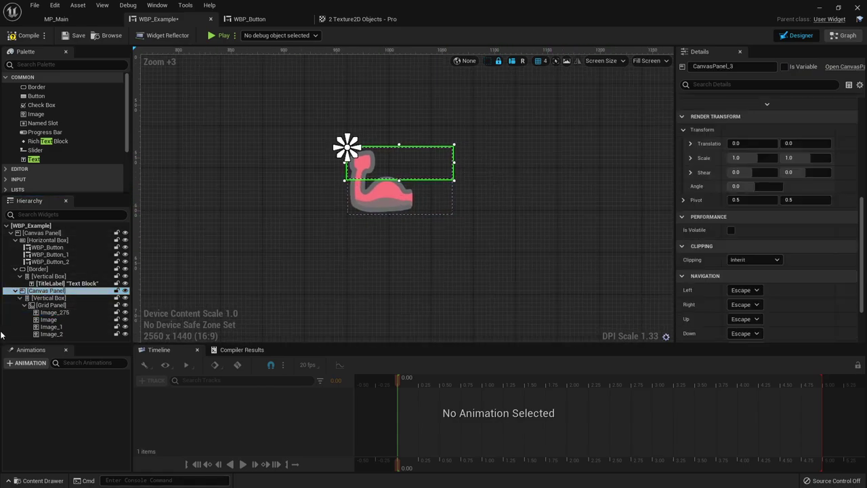
left_click(55, 313)
left_click_drag(54, 313, 43, 242)
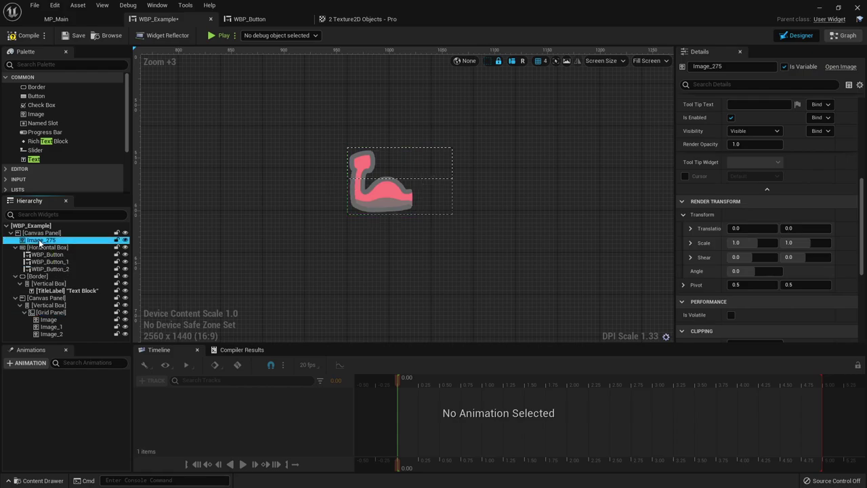
scroll(423, 236, "down", 4)
scroll(422, 214, "down", 2)
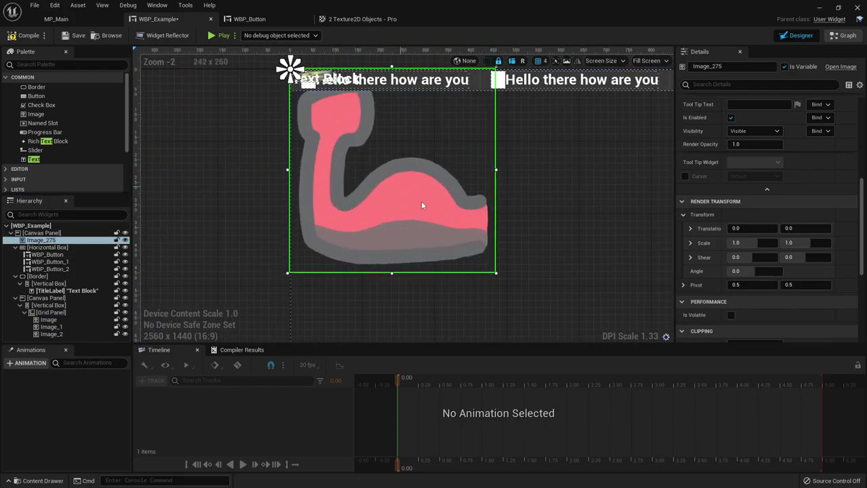
left_click_drag(412, 194, 465, 237)
right_click_drag(494, 234, 491, 144)
right_click_drag(483, 200, 313, 174)
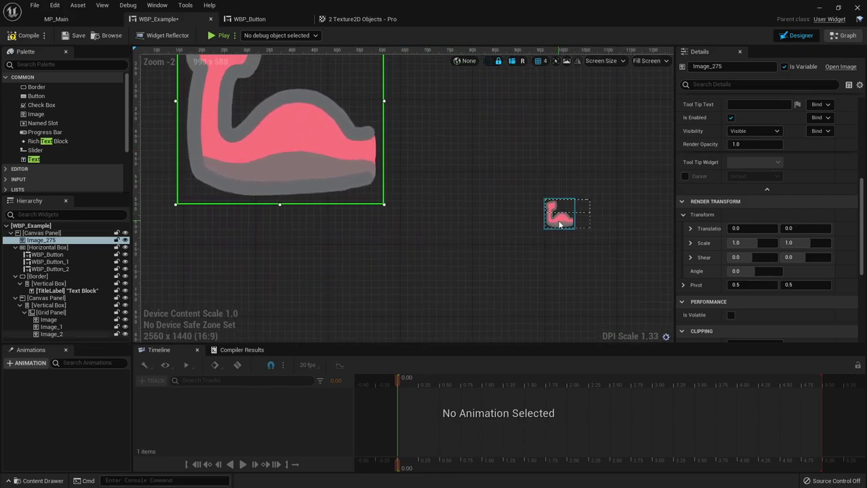
Step: Move Image, Image_1 and Image_2 out of the Grid Panel into the Vertical Box, and delete the empty Grid Panel
left_click(47, 312)
right_click(46, 314)
left_click(47, 319)
left_click(50, 334, "shift")
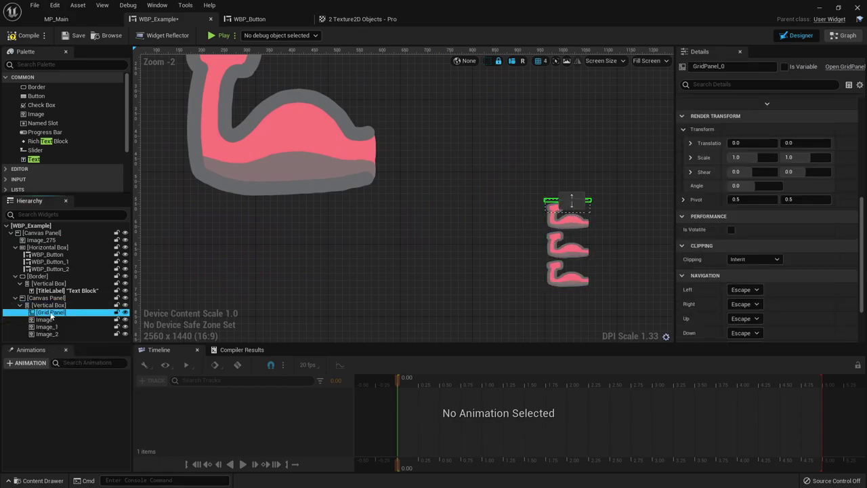
key("Delete")
Step: Replace the nested Canvas Panel with its child Vertical Box, and delete Image_275 from the root Canvas Panel
left_click(46, 300)
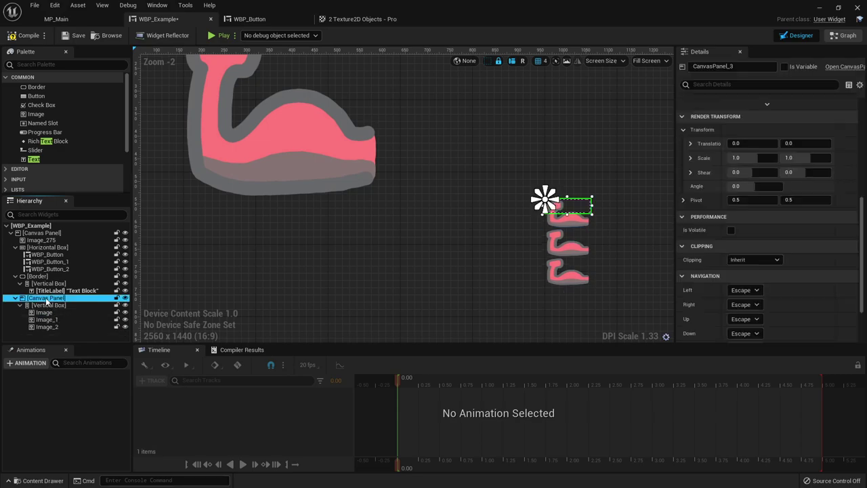
right_click(47, 301)
mouse_move(87, 383)
left_click(174, 386)
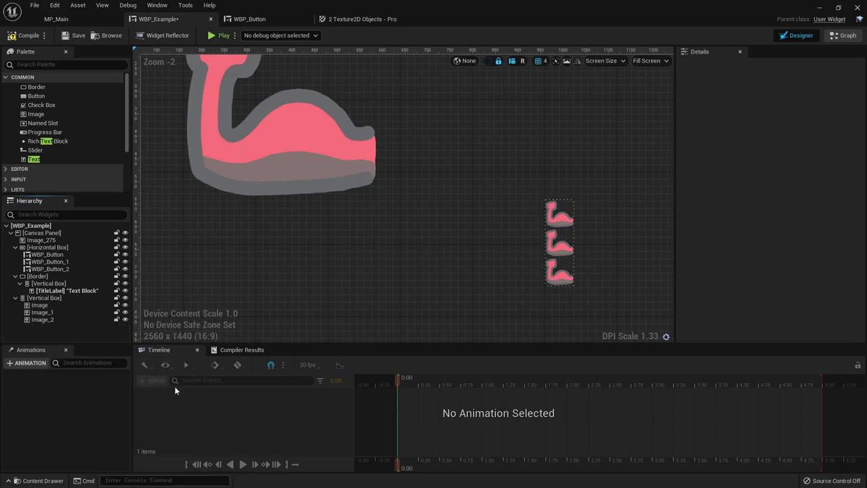
left_click(41, 240)
key("Delete")
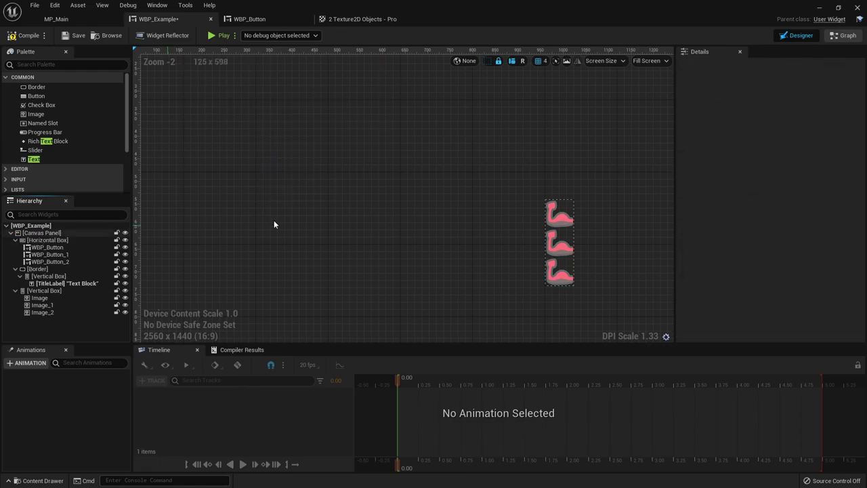
Step: Try an X translation of -1 and a render scale of 4.9 by 5.0 on the first stacked image, and reset the scale
left_click(571, 222)
right_click_drag(606, 226, 529, 194)
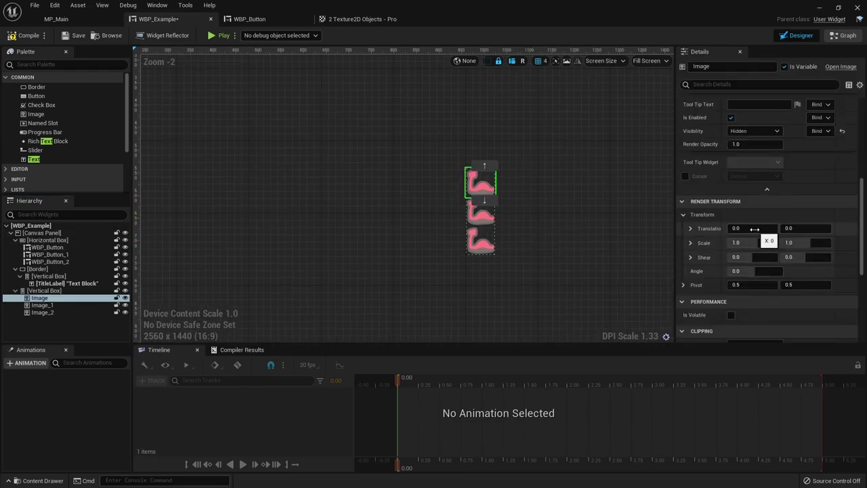
mouse_move(752, 229)
left_mouse_down()
mouse_move(763, 229)
mouse_move(742, 229)
mouse_move(749, 229)
left_mouse_up()
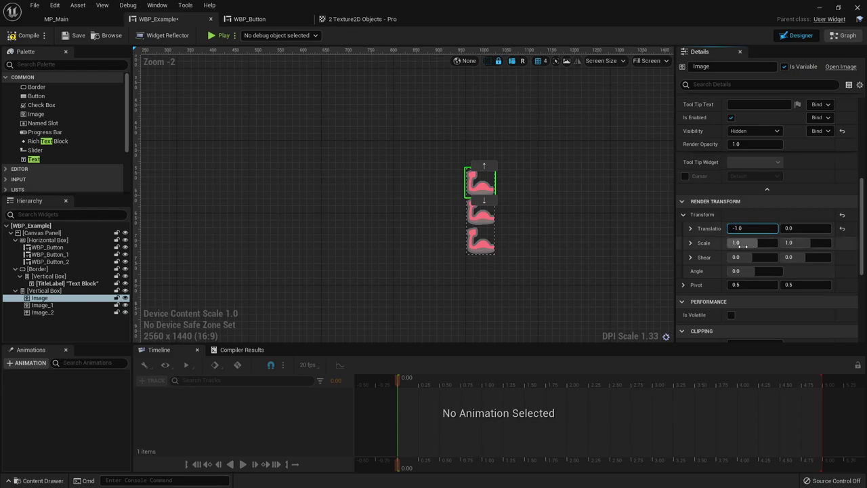
left_click_drag(750, 243, 810, 243)
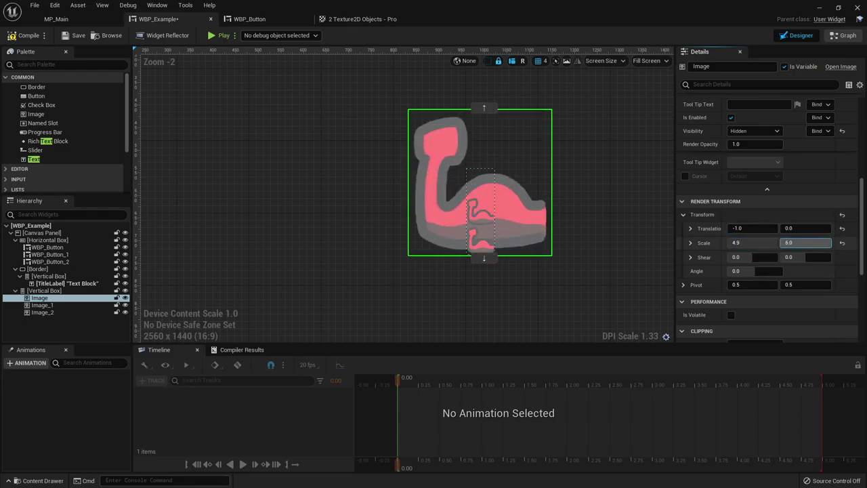
left_click(843, 242)
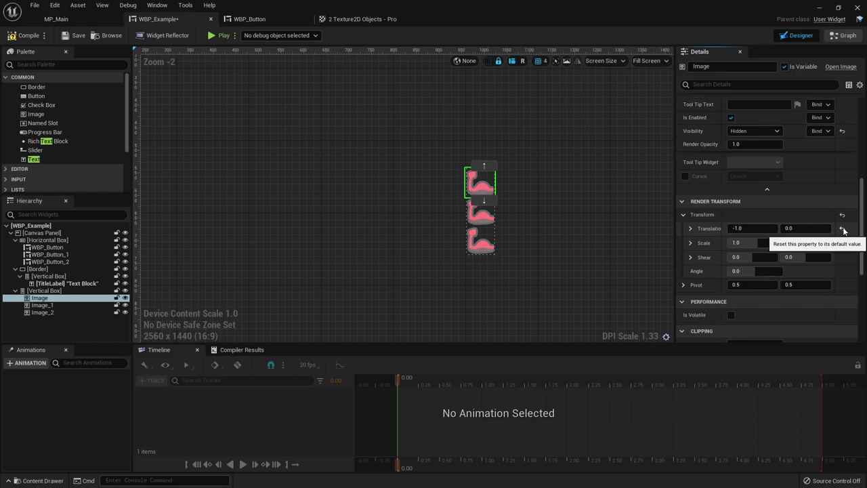
Step: Try a shear and a 65 degree angle on the first stacked image, and reset its shear, translation and angle
left_click_drag(742, 257, 844, 258)
left_click(843, 258)
left_click(843, 229)
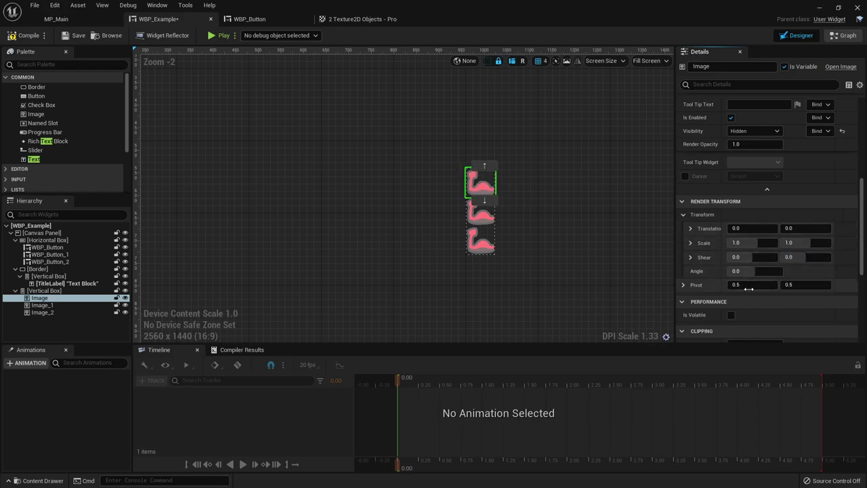
left_click_drag(752, 271, 844, 259)
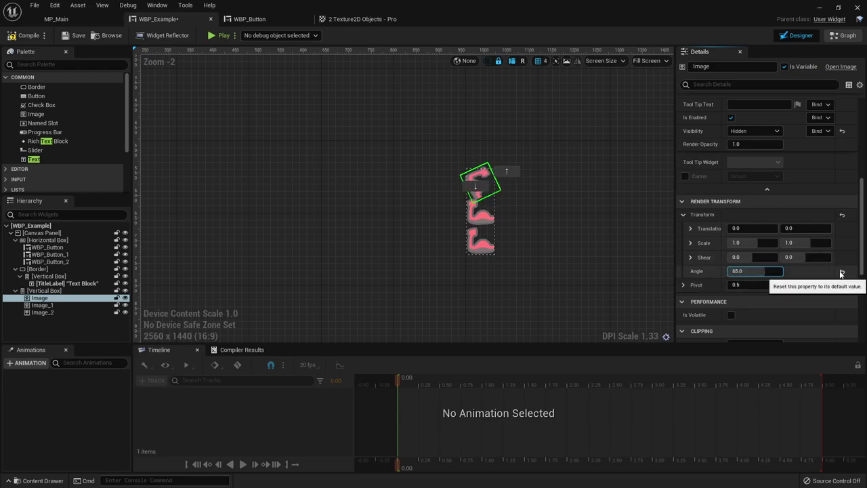
left_click(842, 271)
Step: Offset the first stacked image with a render translation of -10 in X and -12 in Y
scroll(797, 304, "down", 3)
scroll(801, 302, "down", 3)
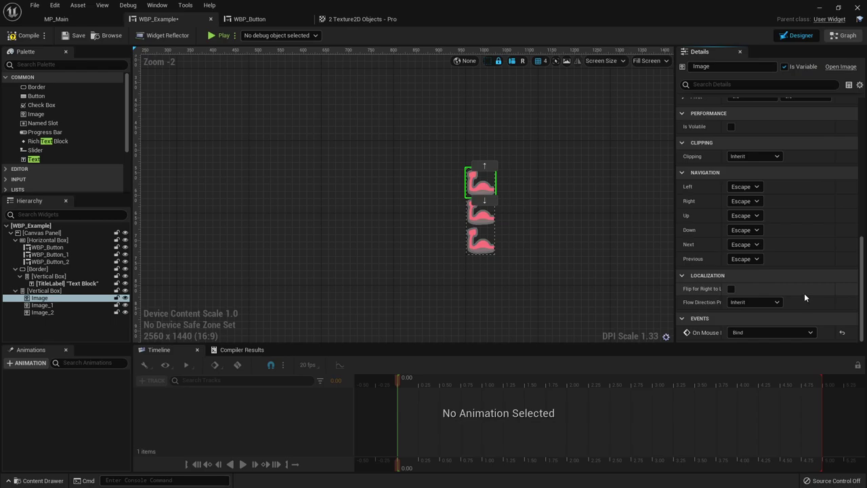
scroll(802, 288, "up", 1)
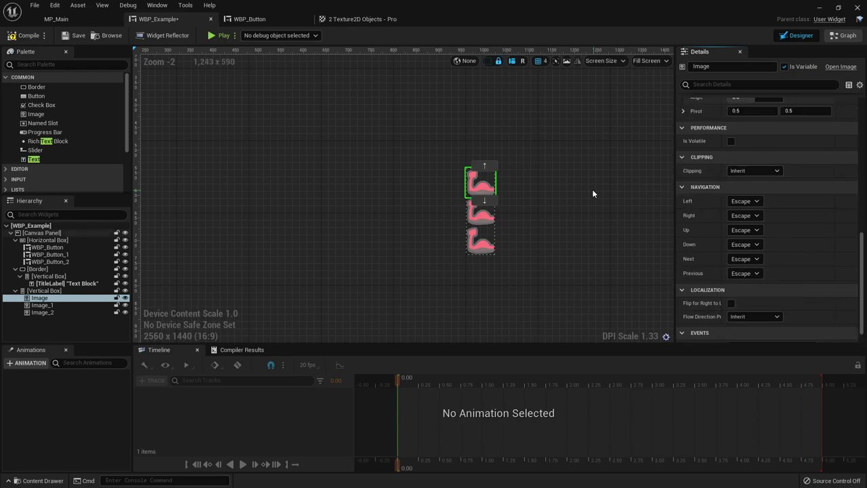
scroll(591, 191, "up", 4)
scroll(524, 180, "down", 3)
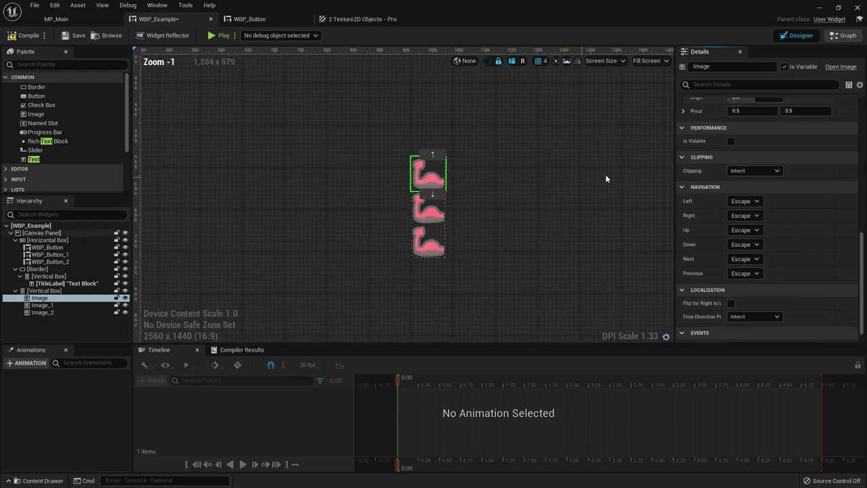
scroll(793, 161, "up", 4)
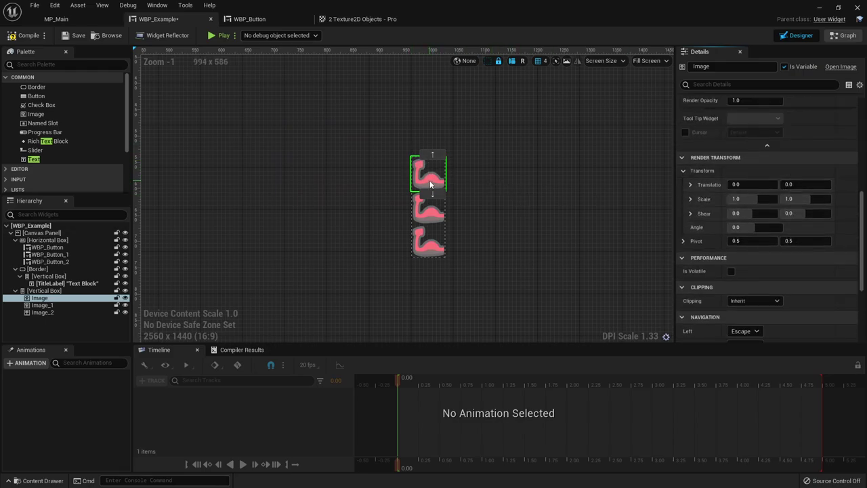
left_click(751, 184)
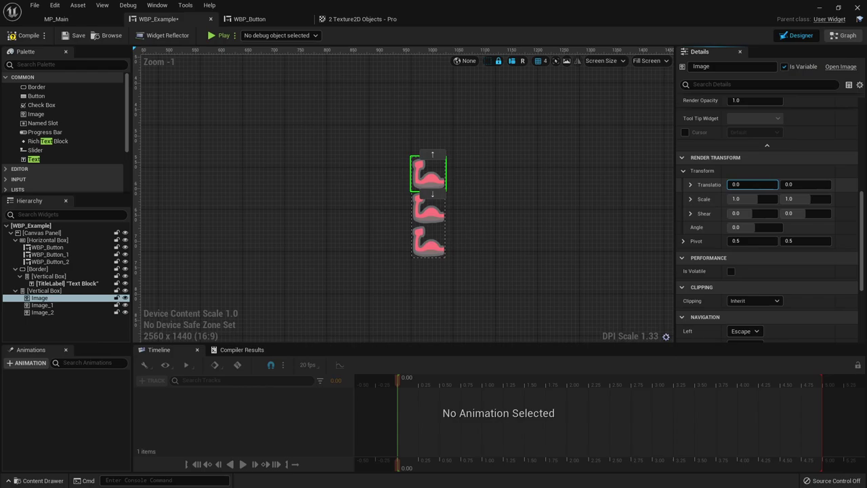
left_click_drag(751, 184, 545, 227)
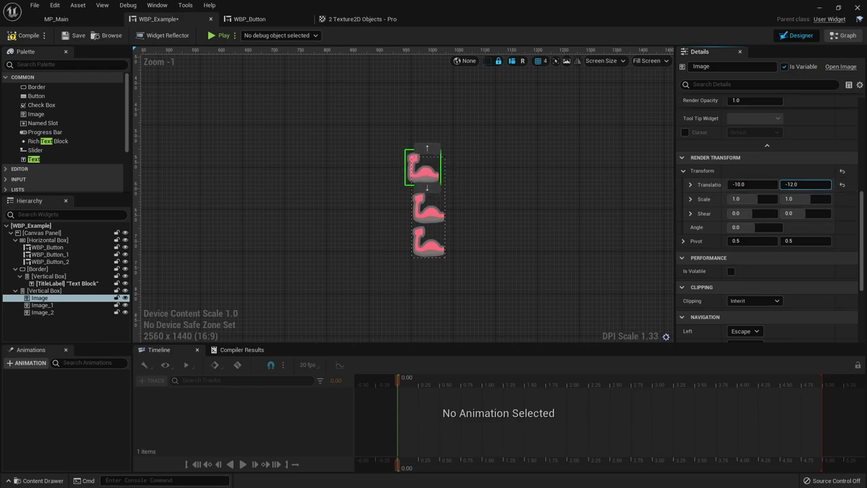
Step: Try Clip to Bounds clipping on the first stacked image, and return it to Inherit
left_click(754, 301)
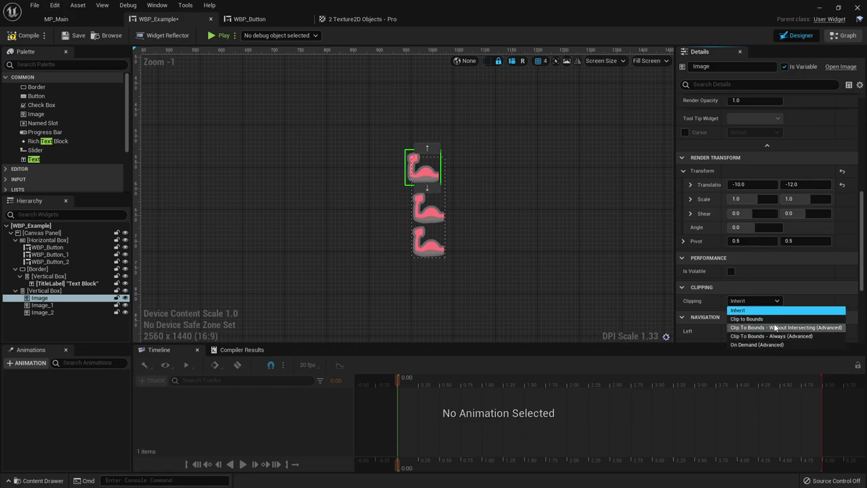
left_click(773, 319)
left_click(753, 302)
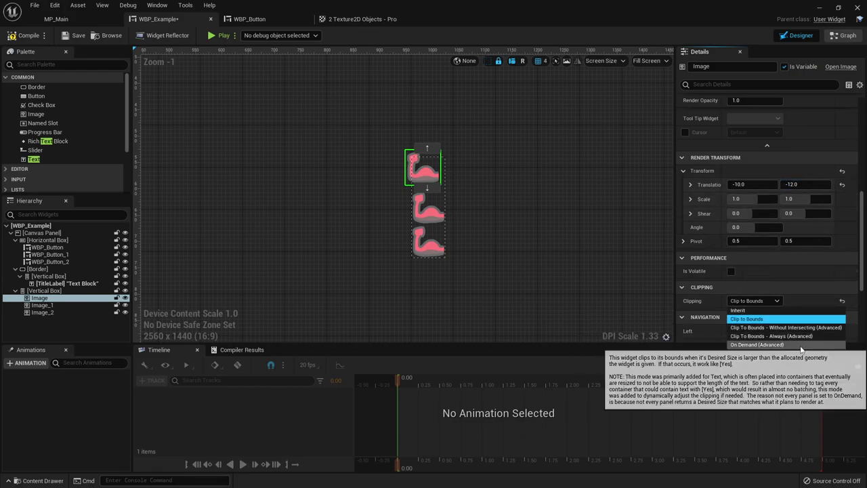
left_click(750, 310)
Step: Set the clipping of the Vertical Box containing the three images to Clip to Bounds
left_click(44, 291)
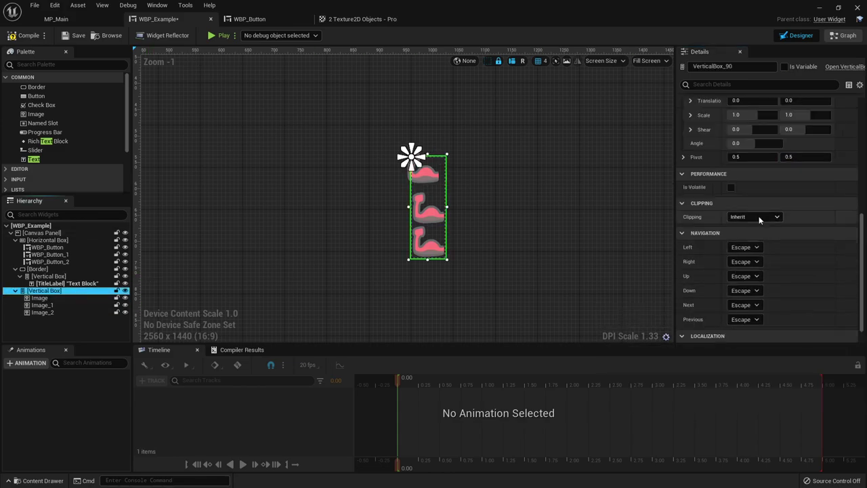
left_click(759, 217)
left_click(745, 235)
left_click(577, 223)
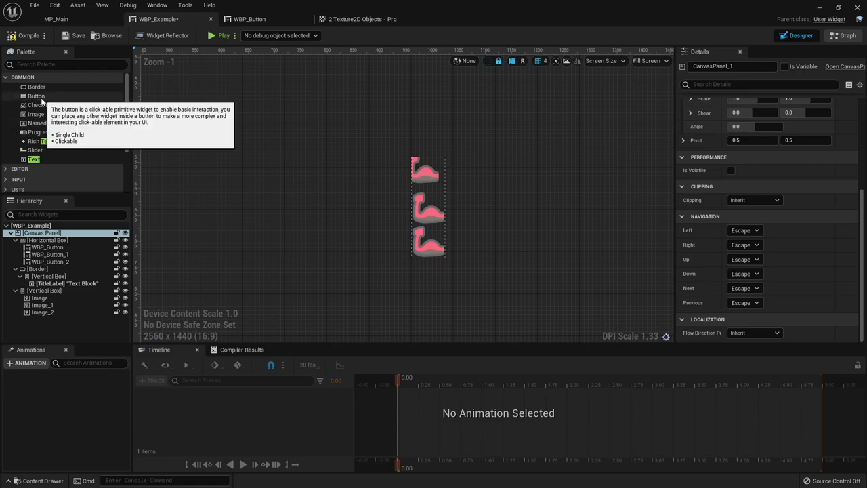
Step: Add a Text widget to the Canvas Panel and resize it to about 445 by 139 at position about 134, 209
right_click_drag(301, 177, 74, 80)
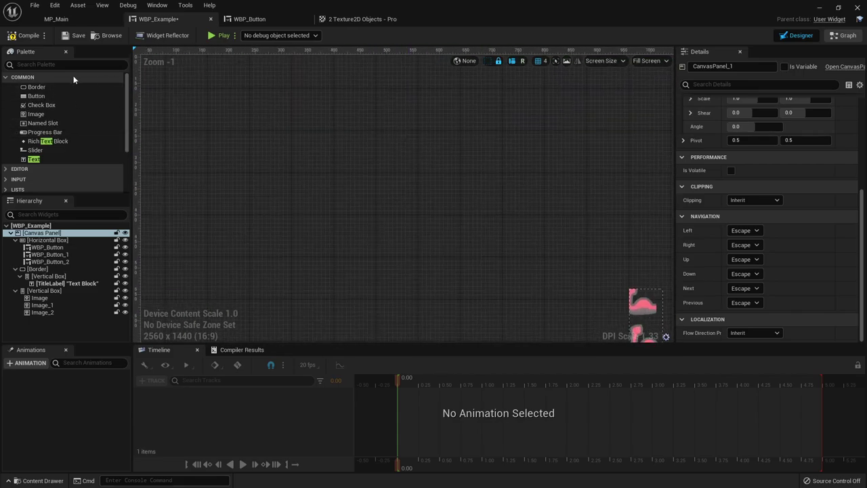
left_click(39, 159)
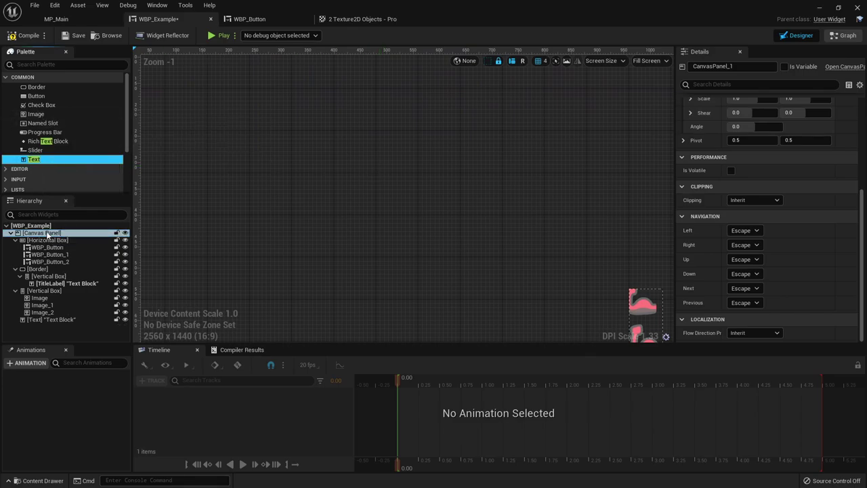
left_click_drag(48, 161, 44, 313)
right_click_drag(170, 87, 285, 134)
left_click_drag(292, 125, 365, 141)
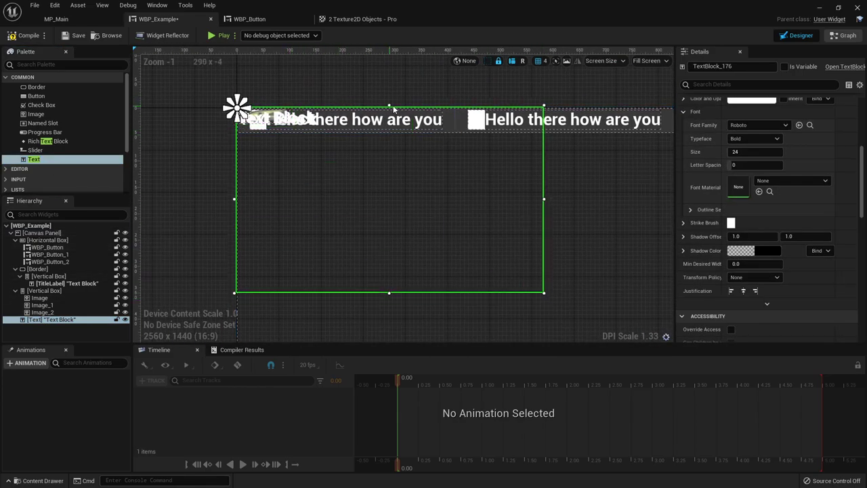
left_click_drag(389, 105, 389, 216)
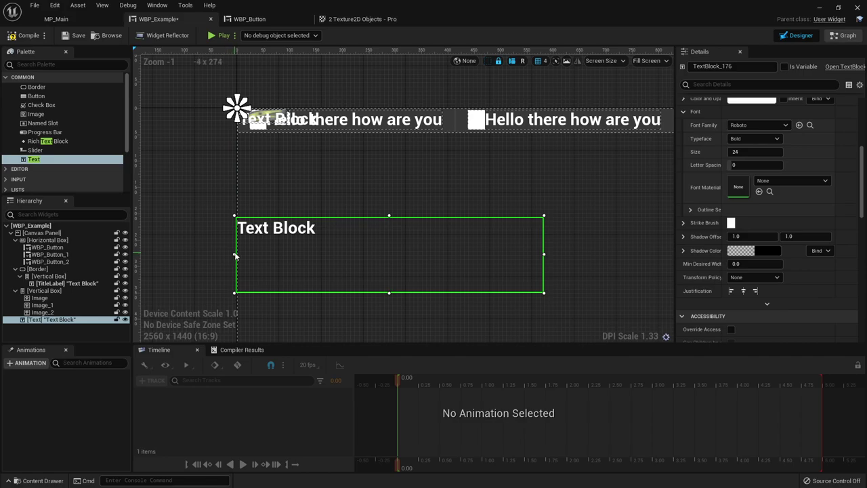
left_click_drag(235, 254, 305, 254)
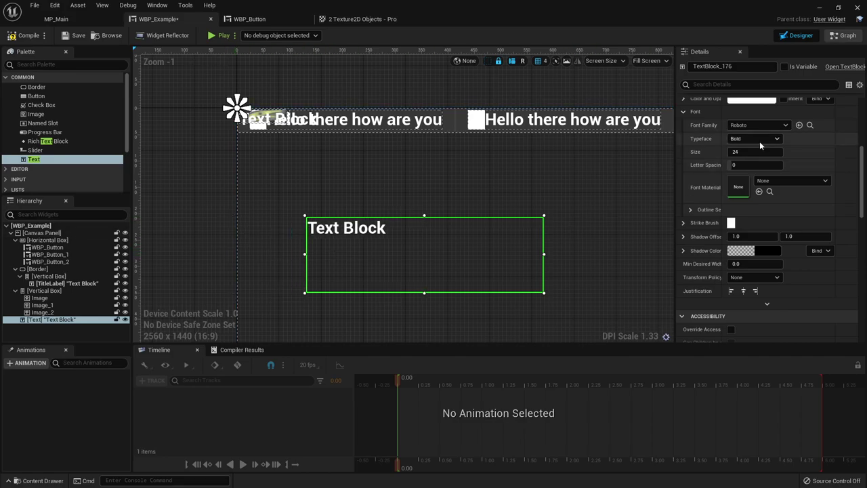
Step: Examine the new text block's content, font, shadow, justification and wrapping settings, with its slot settings collapsed
scroll(759, 141, "up", 3)
scroll(788, 172, "up", 2)
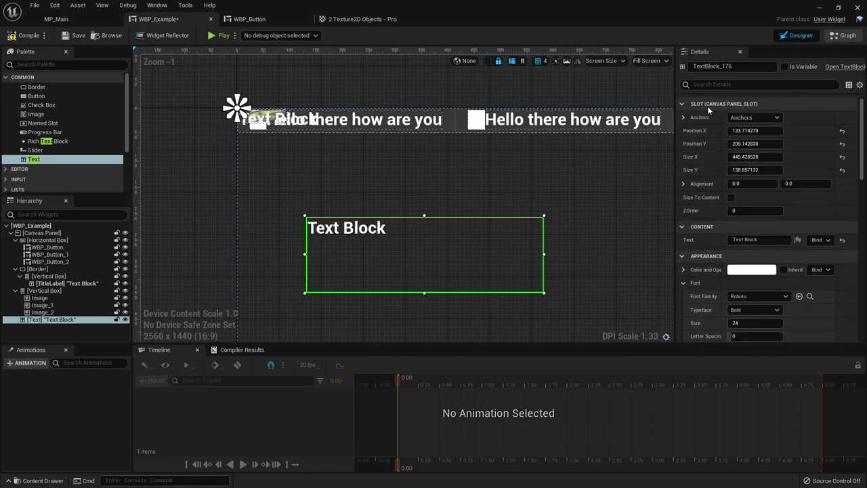
left_click(682, 103)
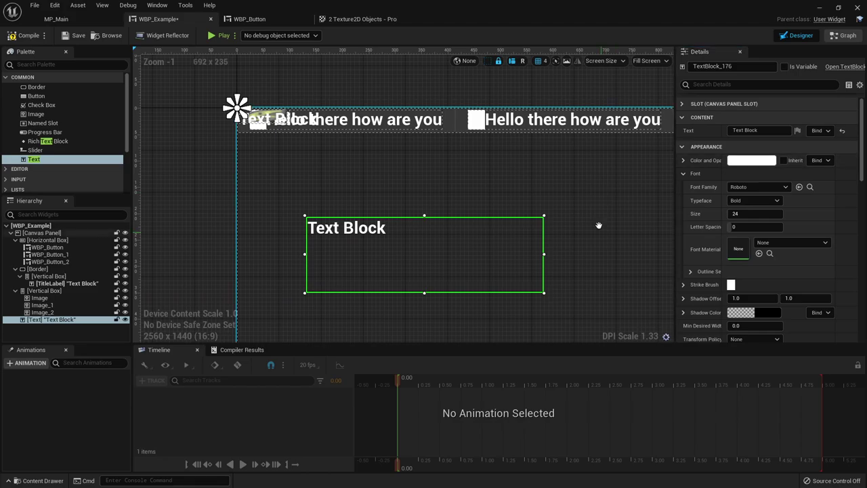
right_click_drag(608, 309, 478, 196)
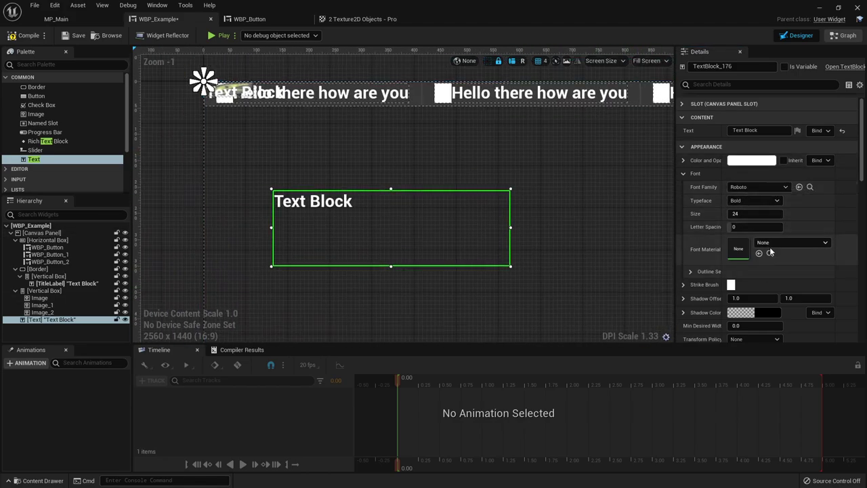
scroll(768, 273, "down", 2)
scroll(808, 251, "down", 3)
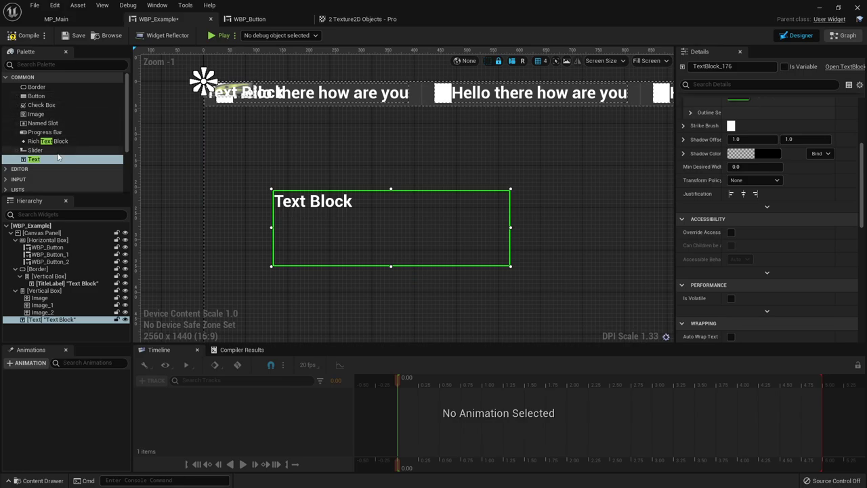
Step: Locate the WBP_Button asset in the project content, duplicate it as WBP_EmptyButton and save the copy
left_click(249, 19)
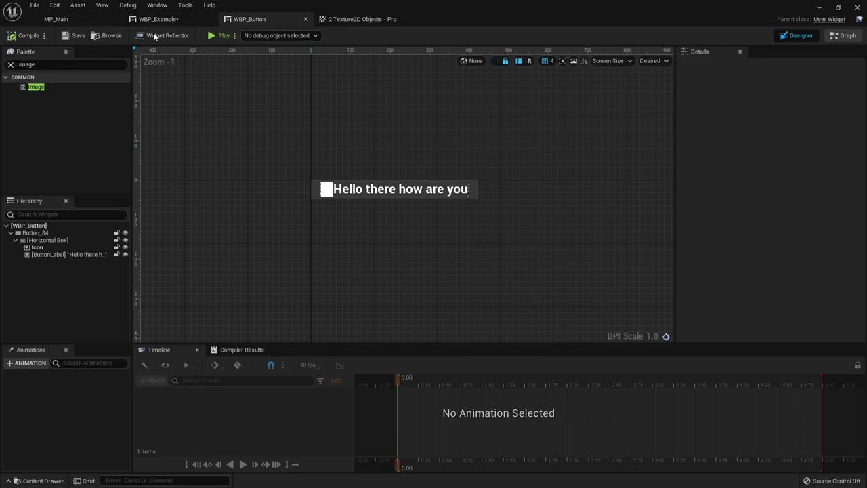
left_click(108, 35)
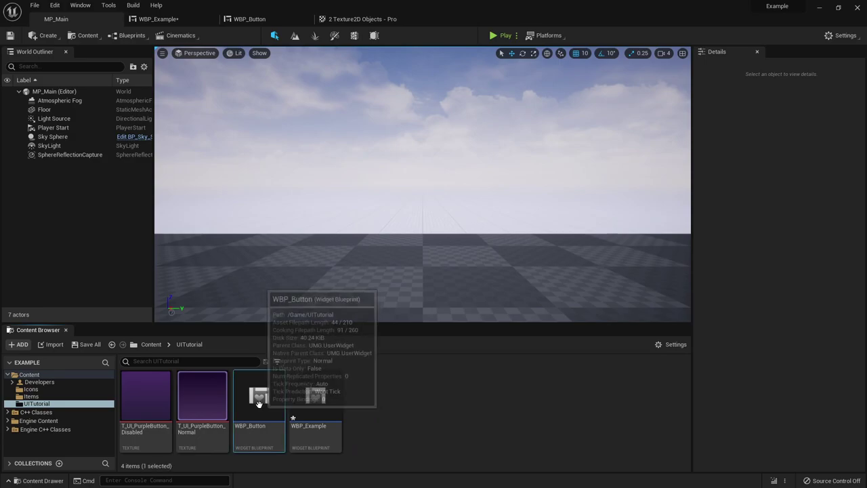
key("ctrl+d")
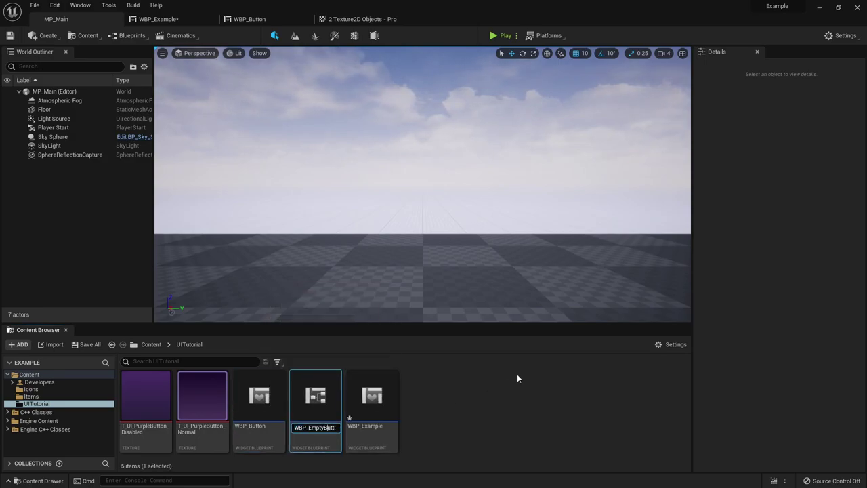
key("Return")
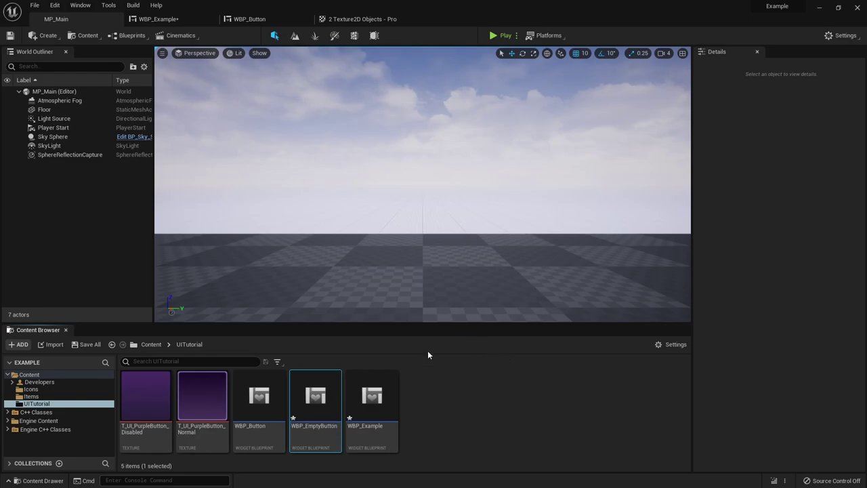
right_click(323, 399)
left_click(353, 245)
Step: Open WBP_EmptyButton and delete the Horizontal Box with its icon and label from the button
double_click(328, 400)
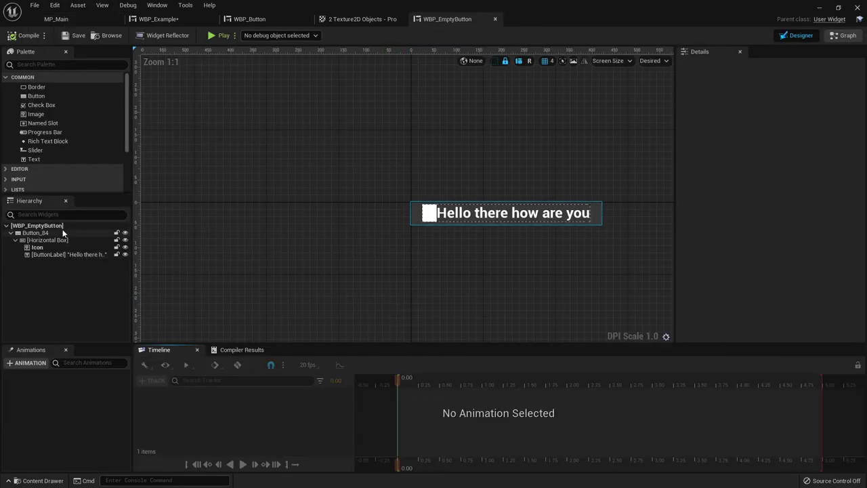
left_click(52, 241)
key("Delete")
left_click(46, 235)
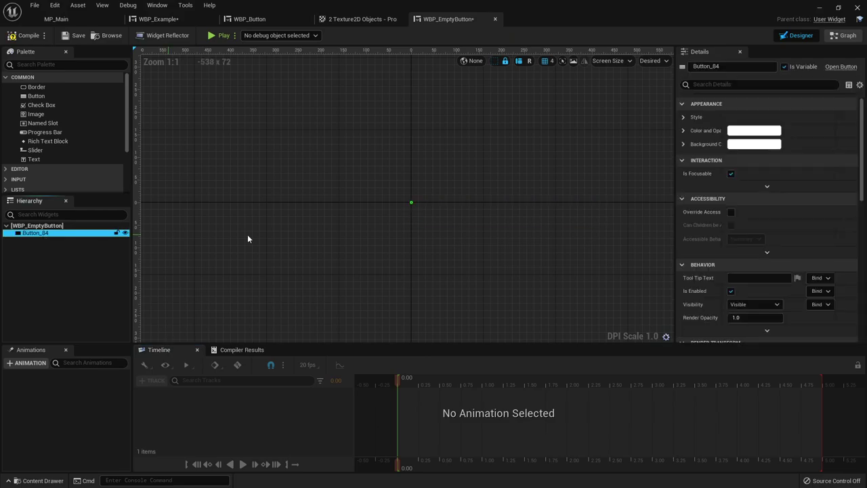
left_click(532, 149)
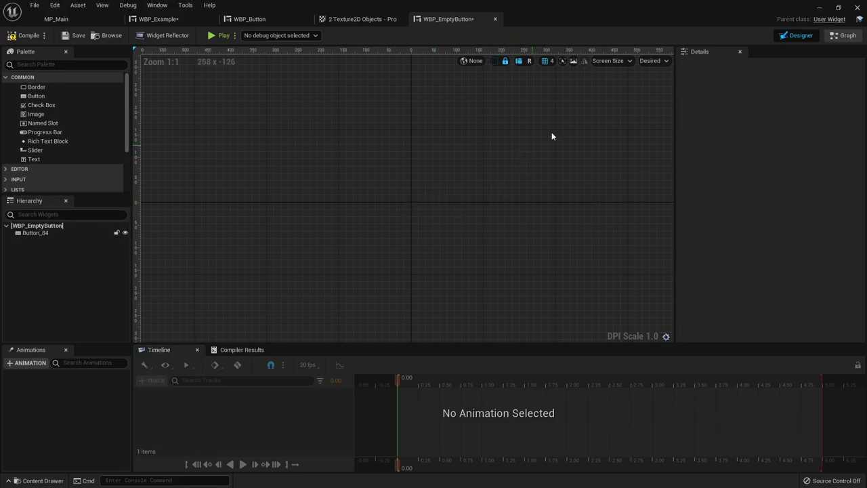
Step: Switch the designer preview to a custom size of about 323 by 109
left_click(655, 61)
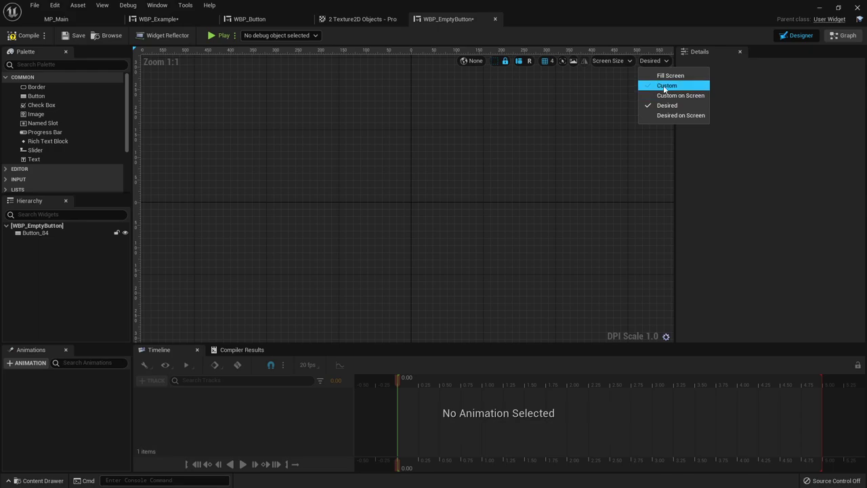
left_click(663, 85)
left_click_drag(462, 253, 562, 256)
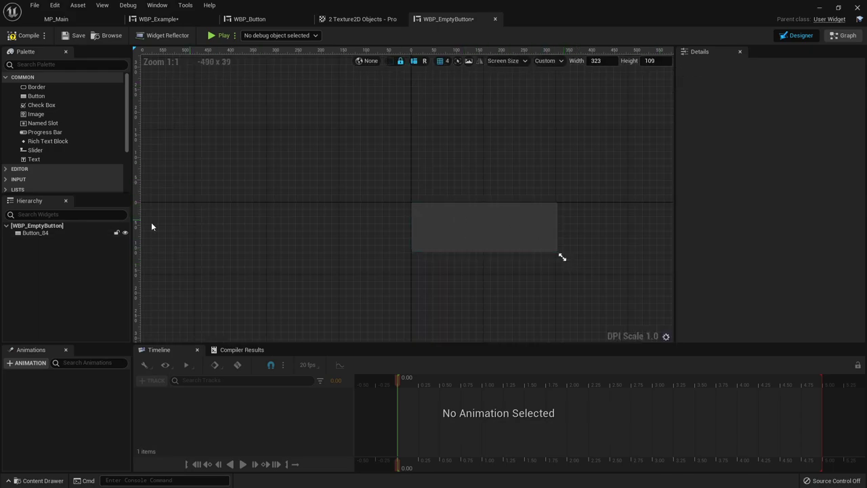
Step: Assign the T_UI_PurpleButton_Normal texture as the image of the button's Normal style
left_click(36, 233)
scroll(796, 237, "down", 10)
scroll(796, 236, "up", 10)
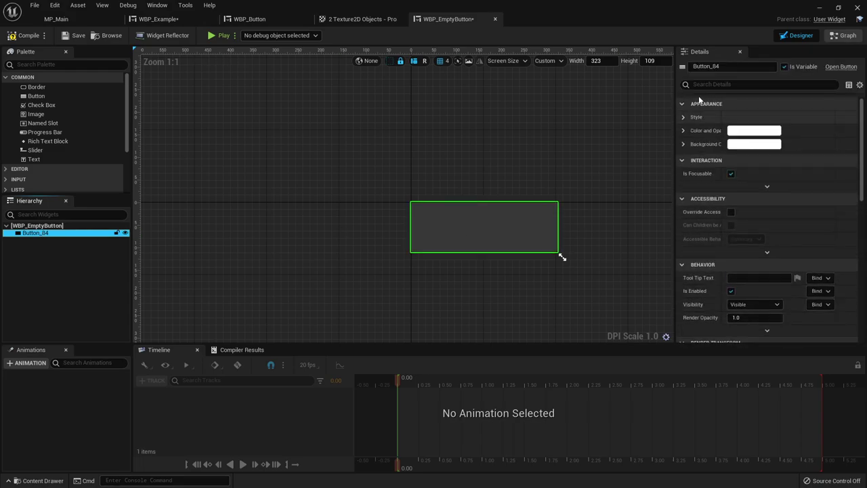
left_click(684, 117)
left_click(690, 130)
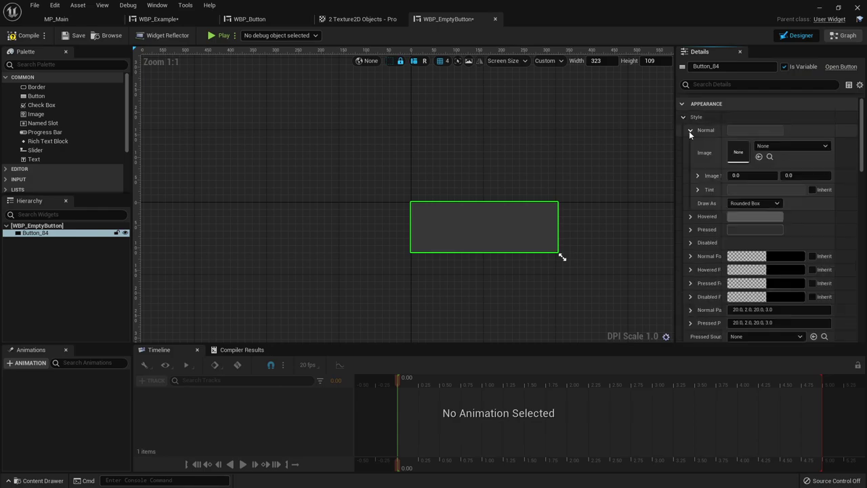
left_click(764, 146)
type("purp")
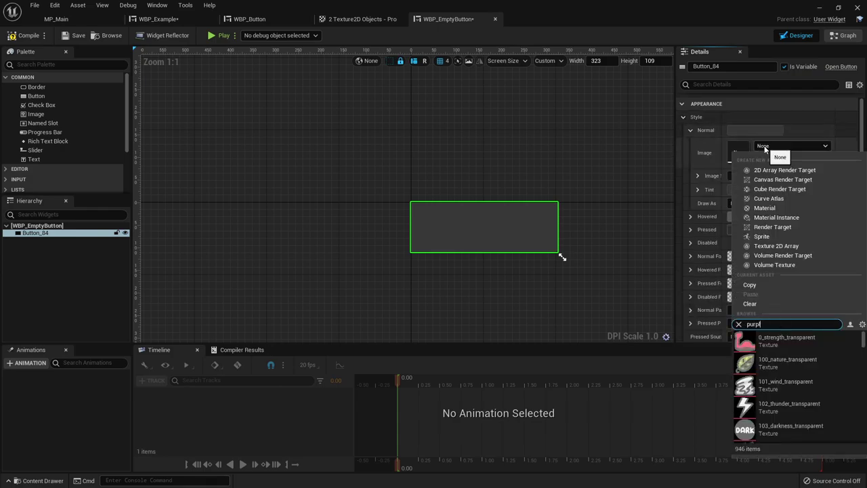
type("le")
left_click(808, 362)
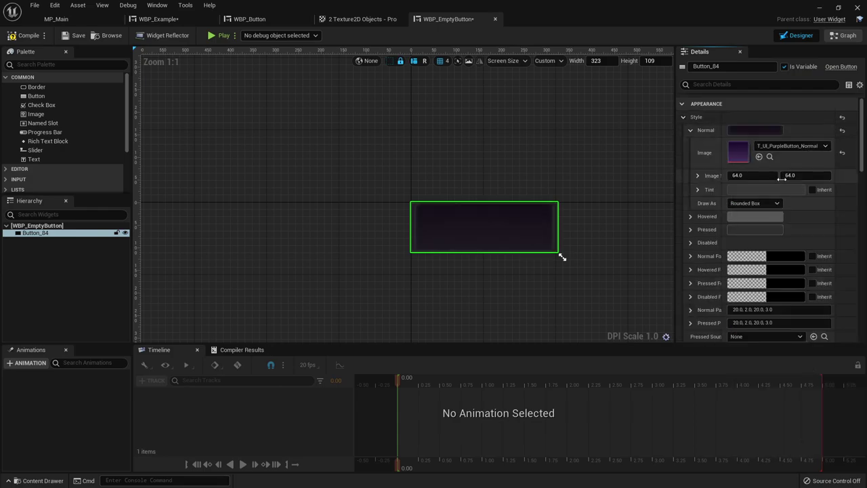
Step: Draw the button's Normal style as Box with a margin of 0.1
left_click(756, 206)
left_click(748, 221)
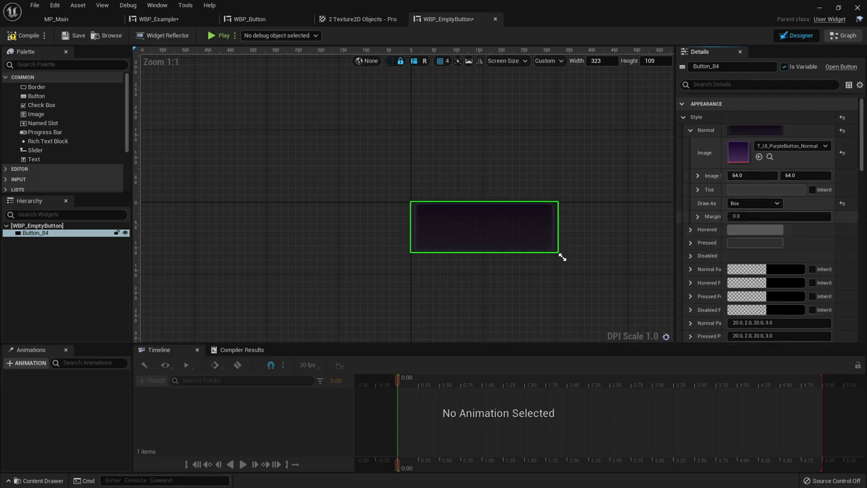
left_click(748, 217)
type("0.1")
key("Return")
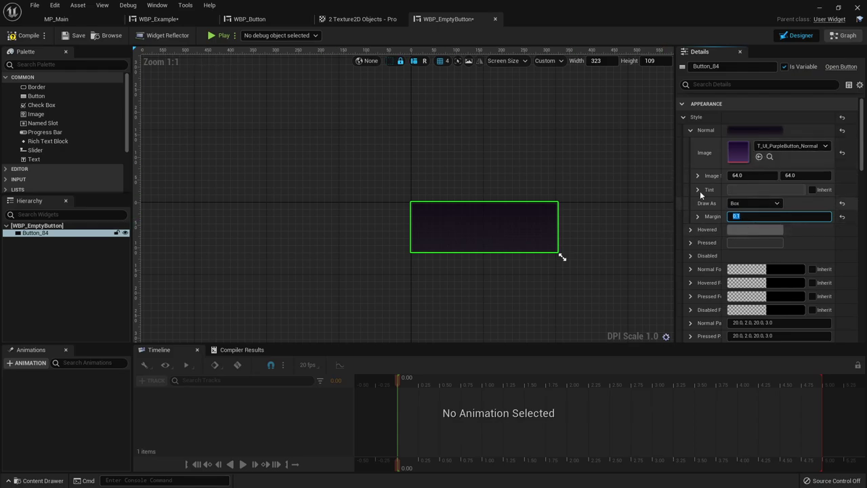
Step: Assign the T_UI_PurpleButton_Disabled texture as the image of the button's Disabled style
left_click(690, 255)
left_click(781, 272)
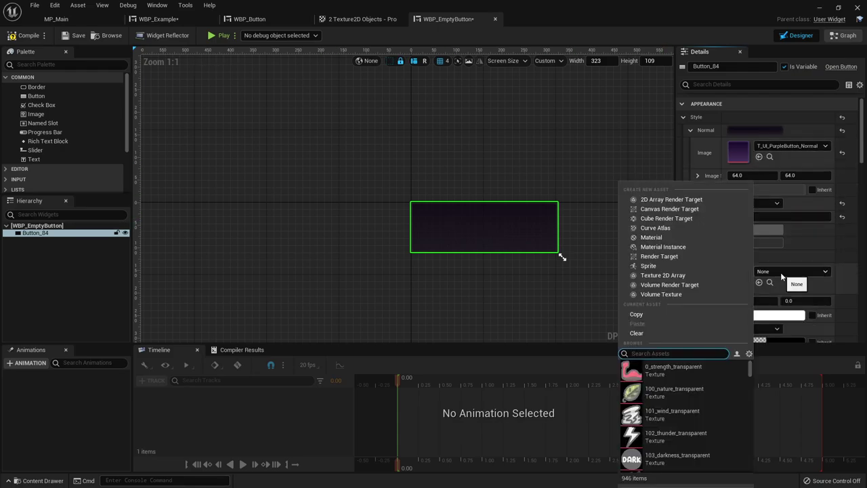
type("purple")
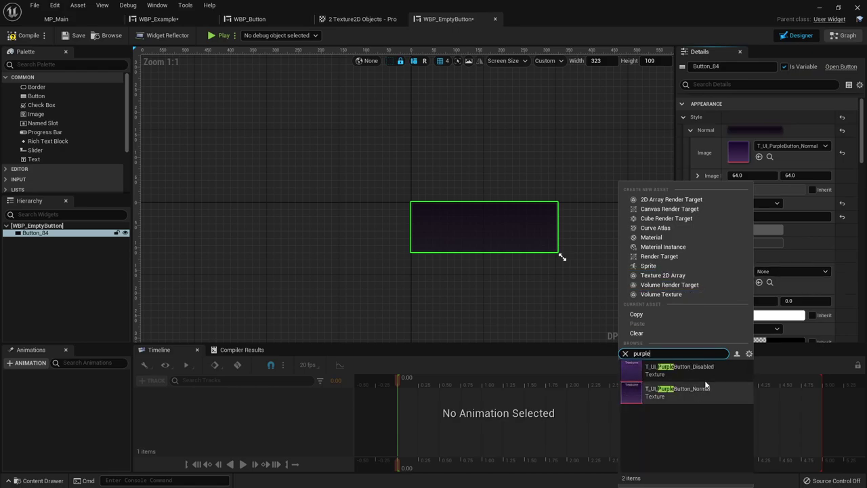
left_click(702, 392)
scroll(838, 298, "down", 2)
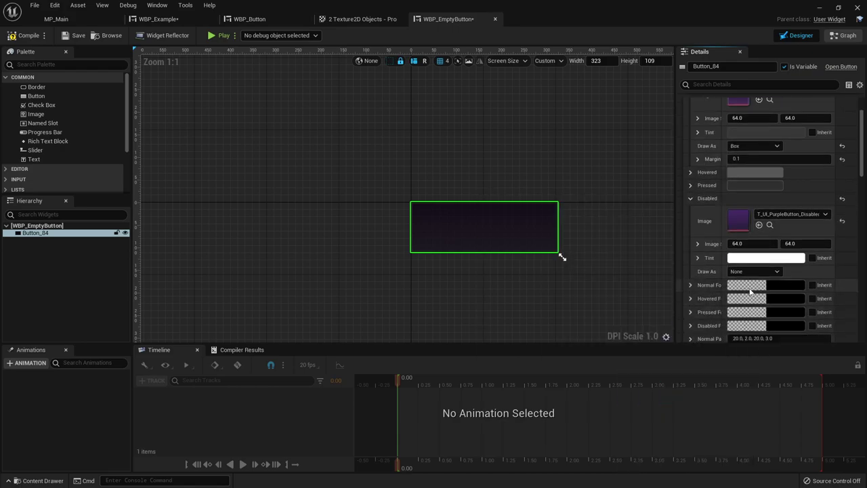
Step: Draw the button's Disabled style as Box with a margin of 0.1
left_click(739, 271)
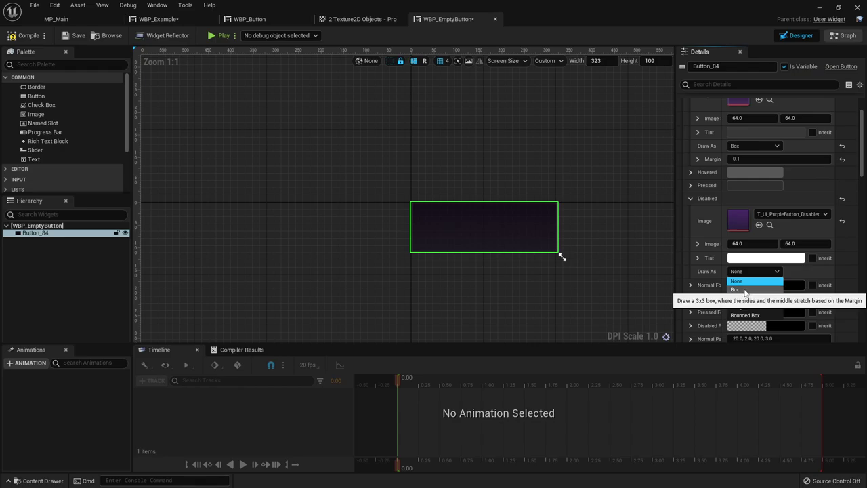
left_click(746, 290)
left_click(746, 284)
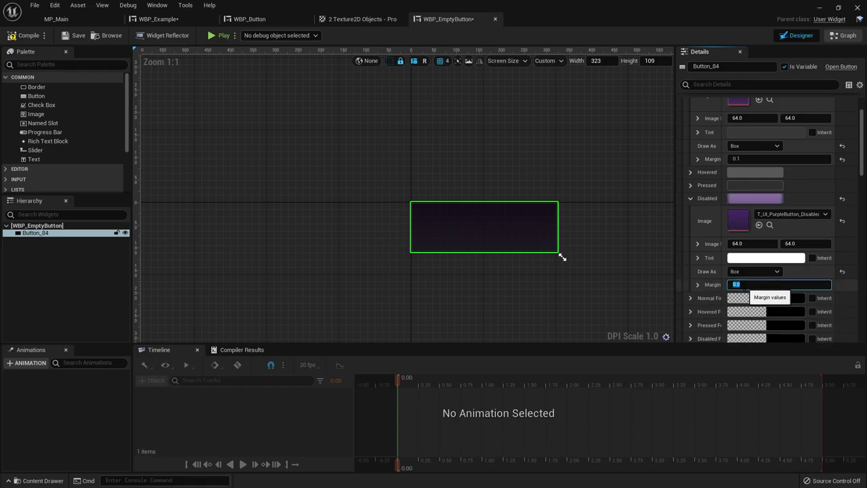
left_click(567, 160)
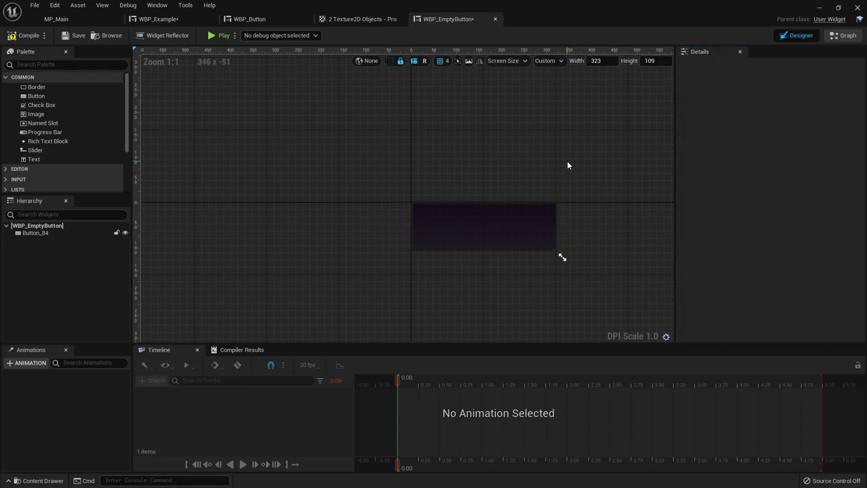
Step: Review the button's Normal and Disabled style settings and save the WBP_EmptyButton widget
left_click(35, 233)
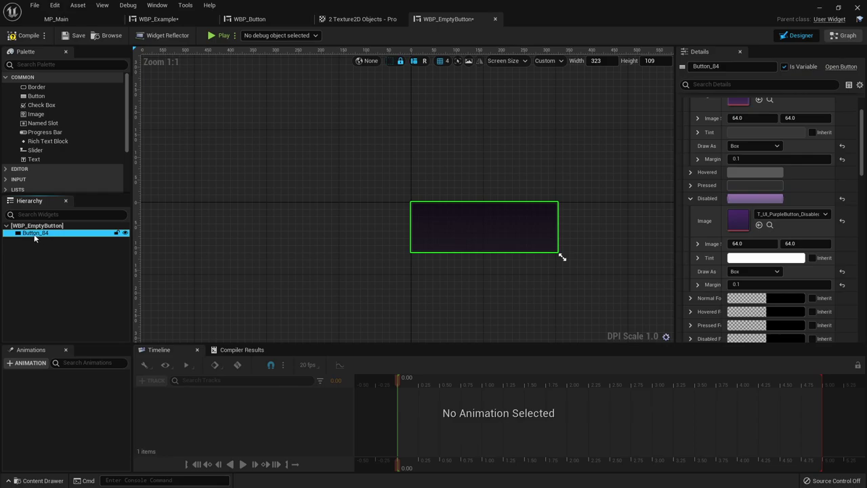
scroll(792, 104, "up", 5)
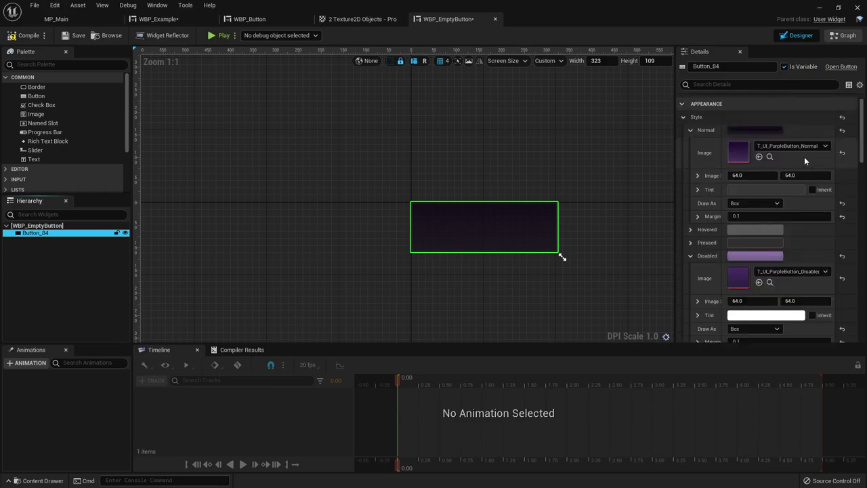
left_click(66, 277)
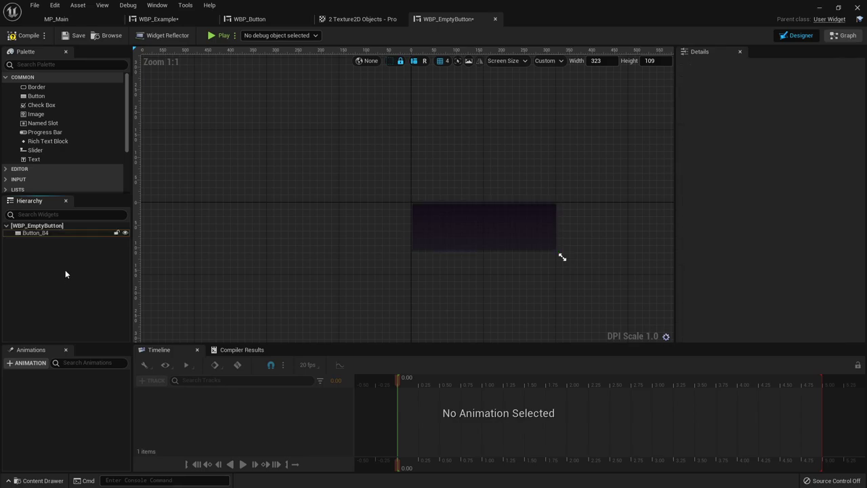
left_click(41, 233)
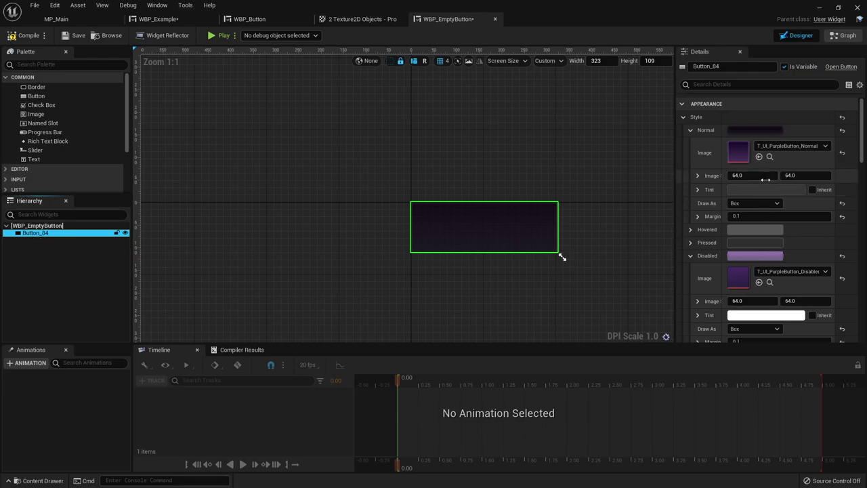
left_click(74, 293)
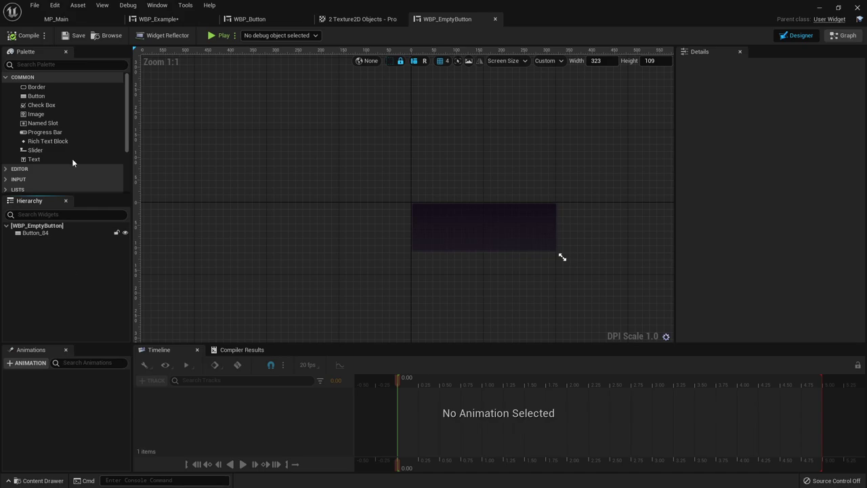
Step: Add a Named Slot inside the button of WBP_EmptyButton and rename the slot ButtonContent
left_click_drag(45, 238, 44, 235)
type("ButtonContnet")
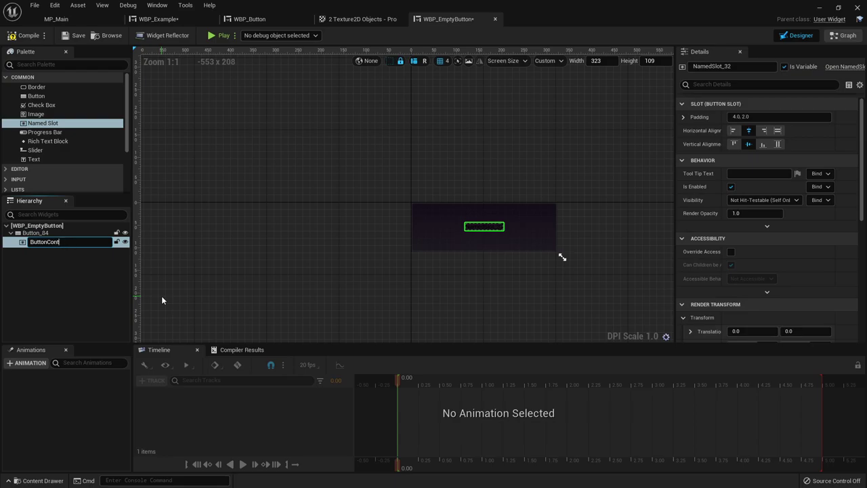
key("BackSpace")
key("BackSpace")
key("BackSpace")
type("ent")
key("Return")
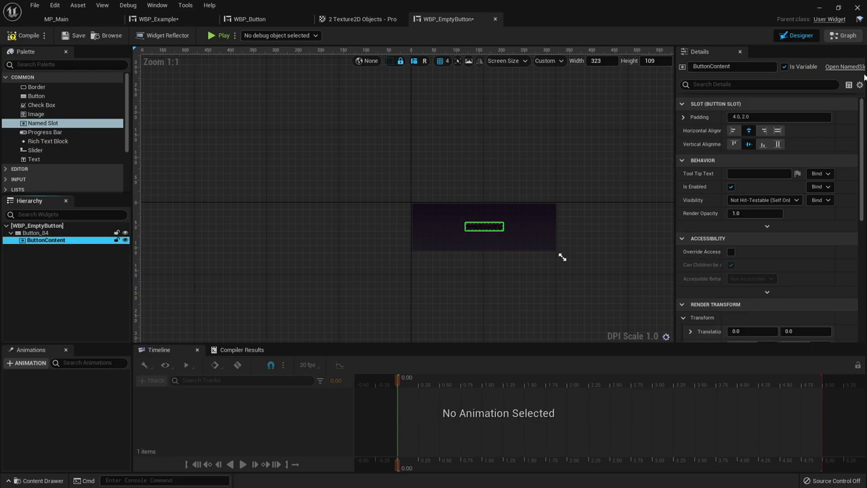
Step: Set the ButtonContent slot's horizontal and vertical alignment to fill and its padding to 2
left_click(778, 144)
left_click(777, 130)
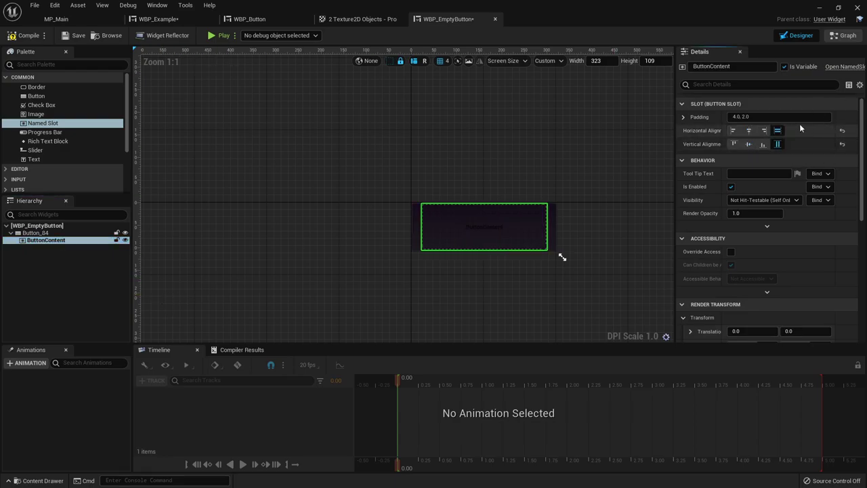
left_click(745, 117)
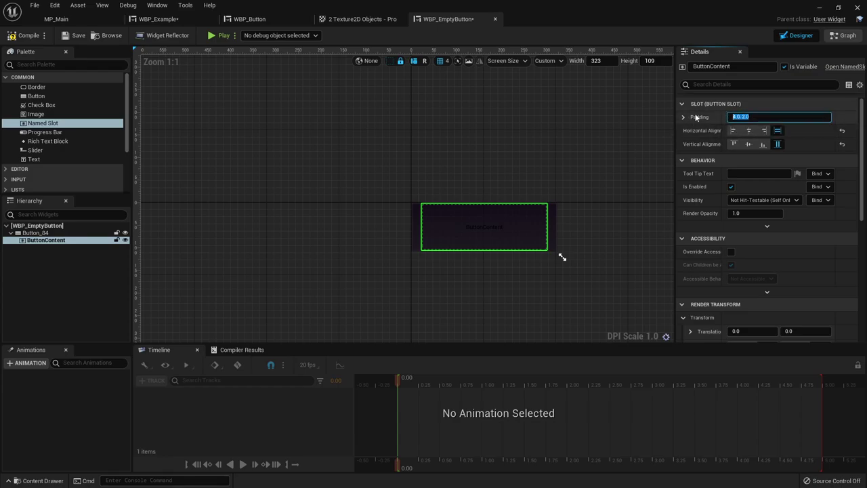
type("2")
key("Return")
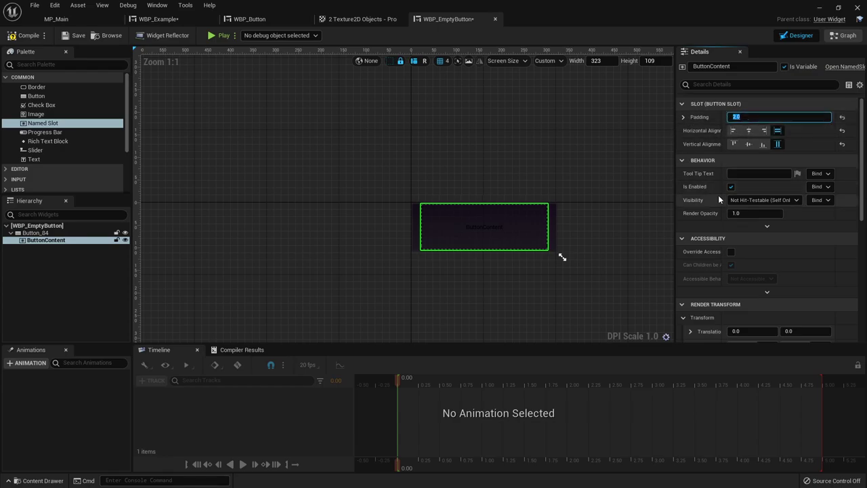
Step: Shrink the button's custom preview size to about 261 by 111 and collapse its style settings
left_click(57, 233)
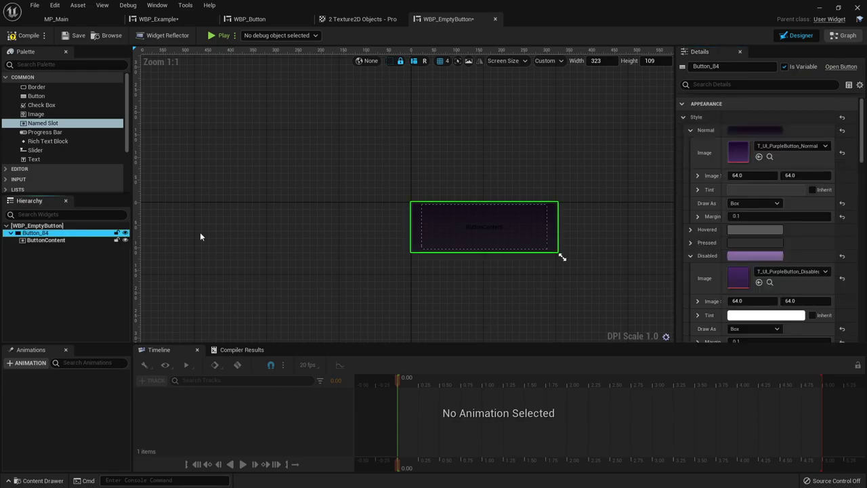
left_click_drag(562, 258, 533, 258)
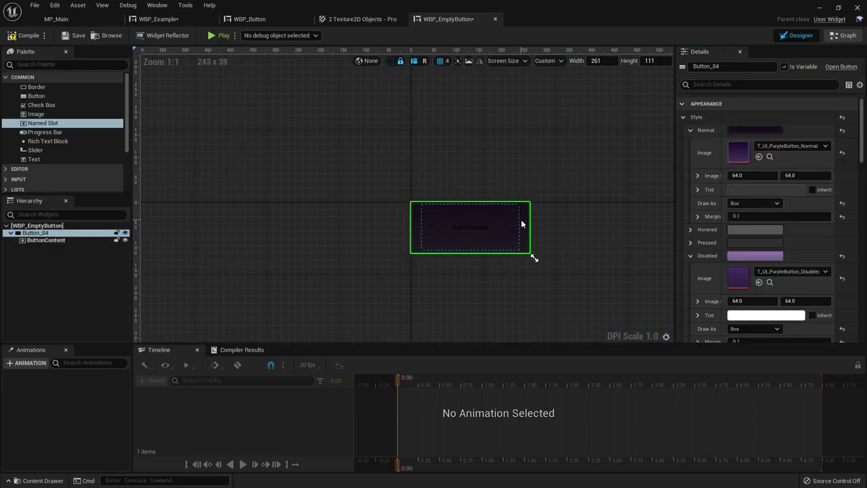
left_click(683, 116)
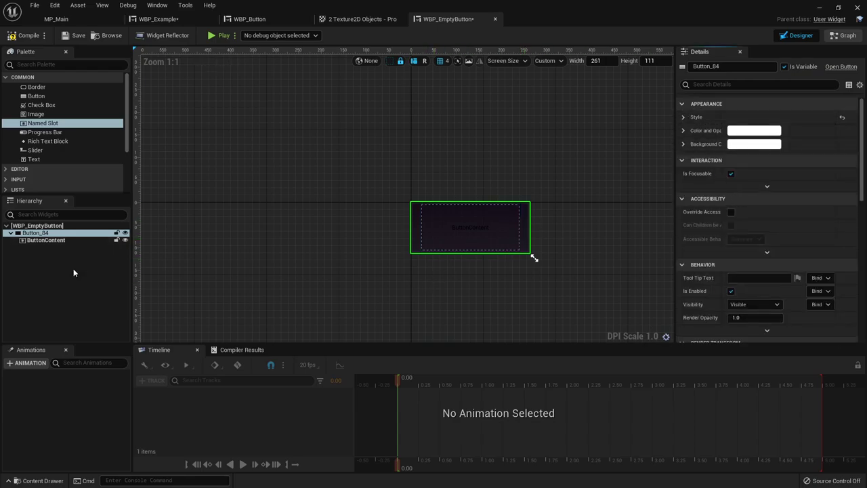
Step: Review the ButtonContent slot's settings, then compile and save WBP_EmptyButton
left_click(48, 242)
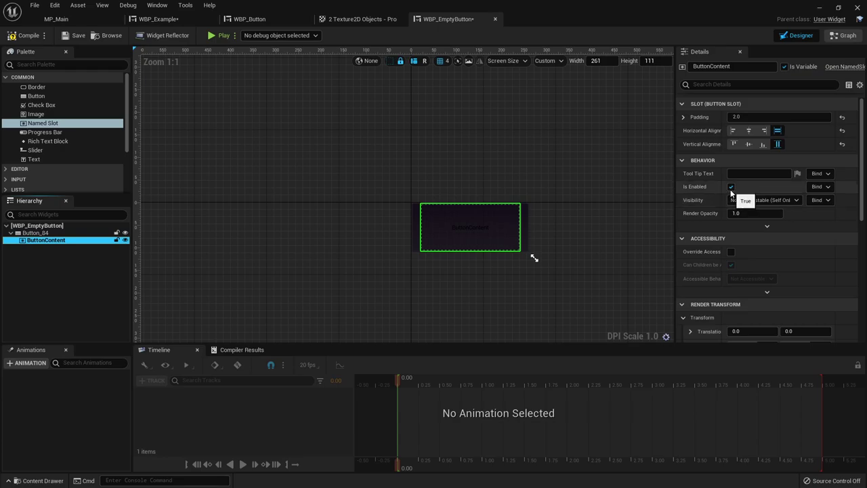
scroll(755, 203, "down", 3)
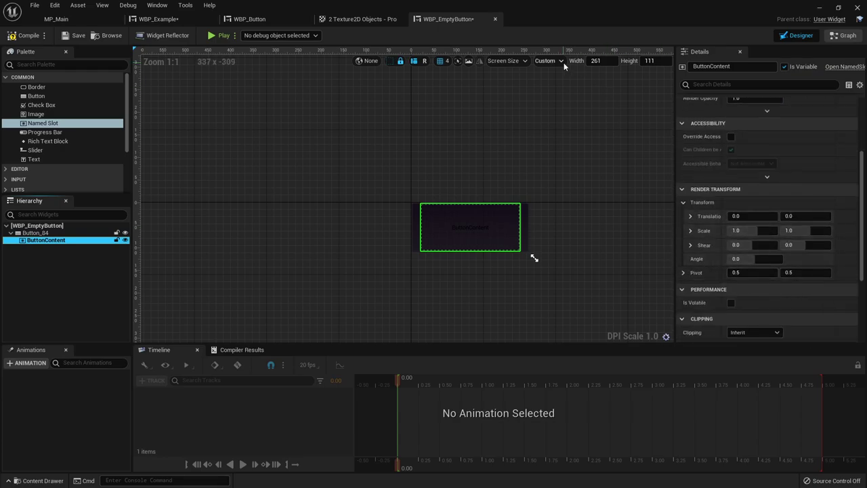
left_click(69, 263)
left_click(27, 35)
left_click(74, 35)
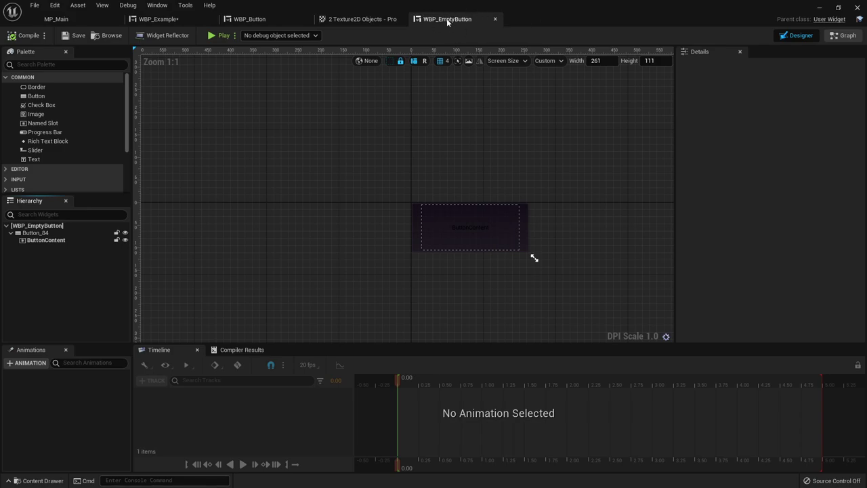
Step: Add a WBP Empty Button to the Canvas Panel of WBP_Example and shrink it to a small area below the existing button row
left_click(256, 23)
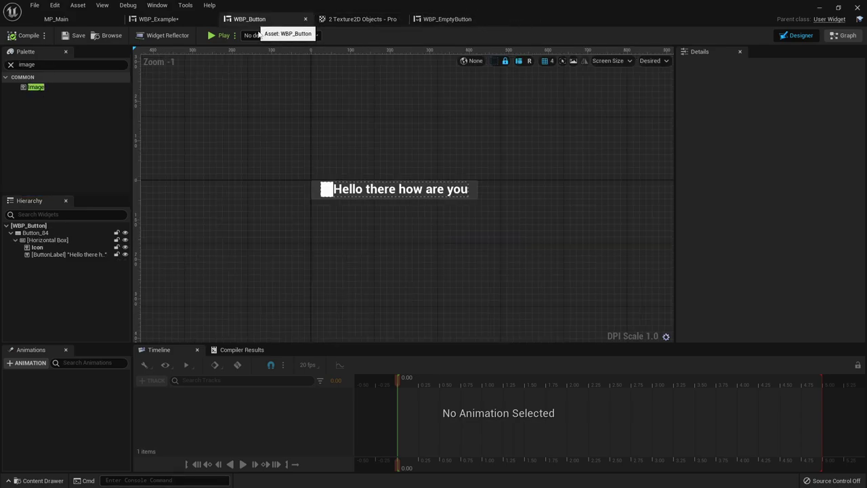
left_click(169, 21)
left_click(50, 332)
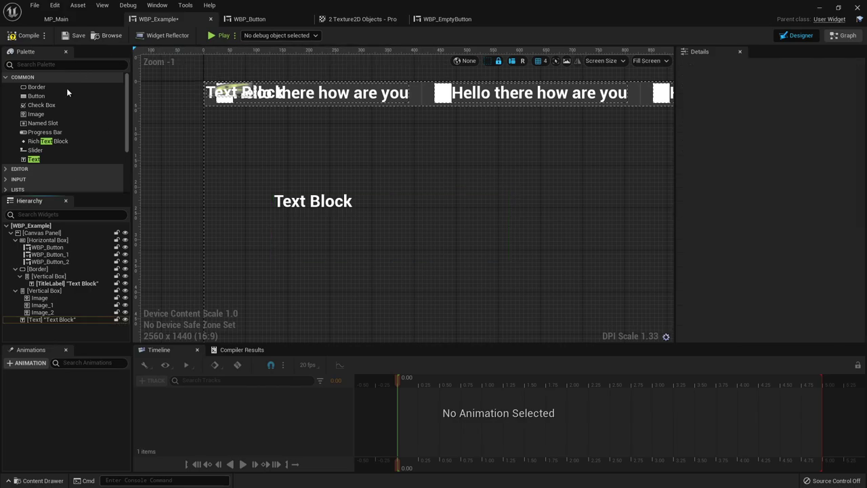
left_click(40, 64)
type("empty")
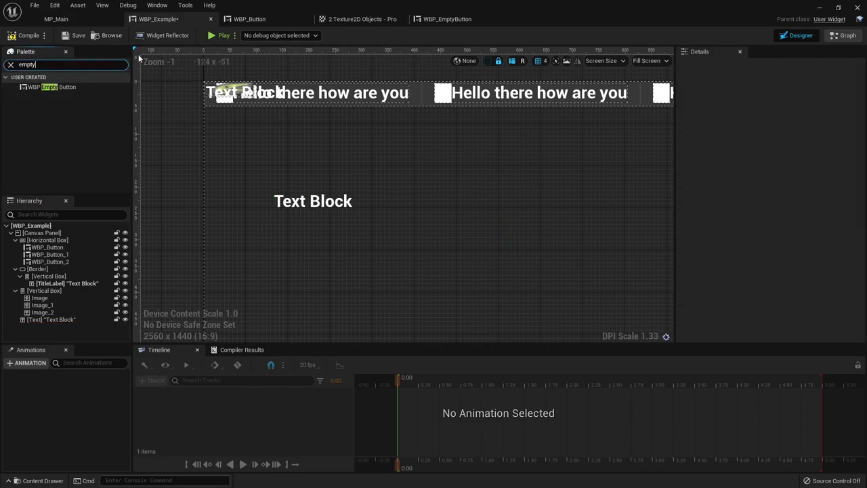
left_click_drag(63, 88, 44, 231)
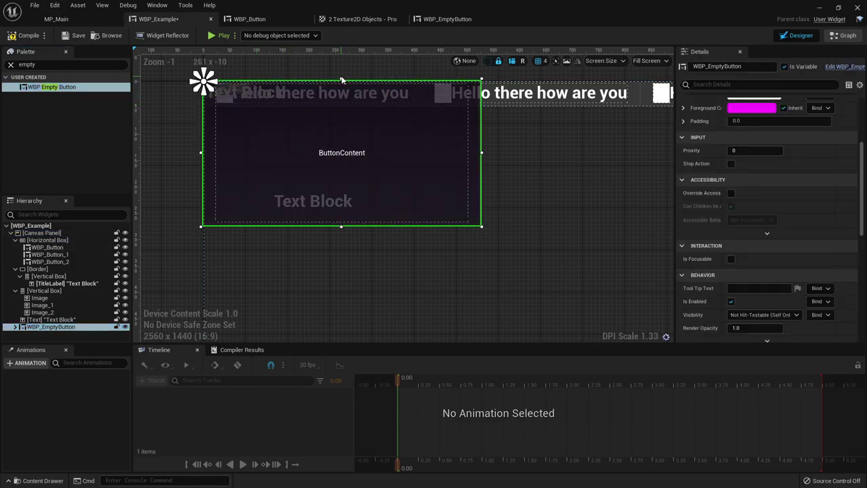
left_click_drag(342, 79, 345, 146)
left_click_drag(198, 186, 405, 186)
Step: Move the loose Text Block from the canvas into the ButtonContent slot of WBP_EmptyButton
left_click(321, 201)
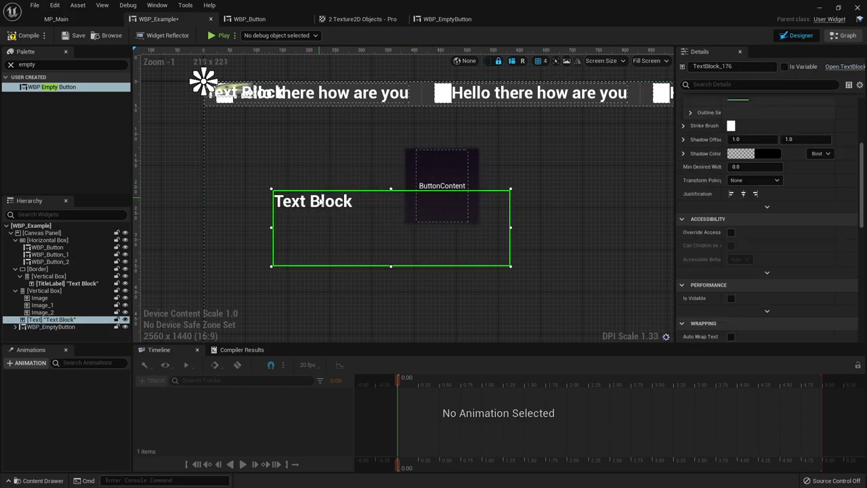
left_click(16, 326)
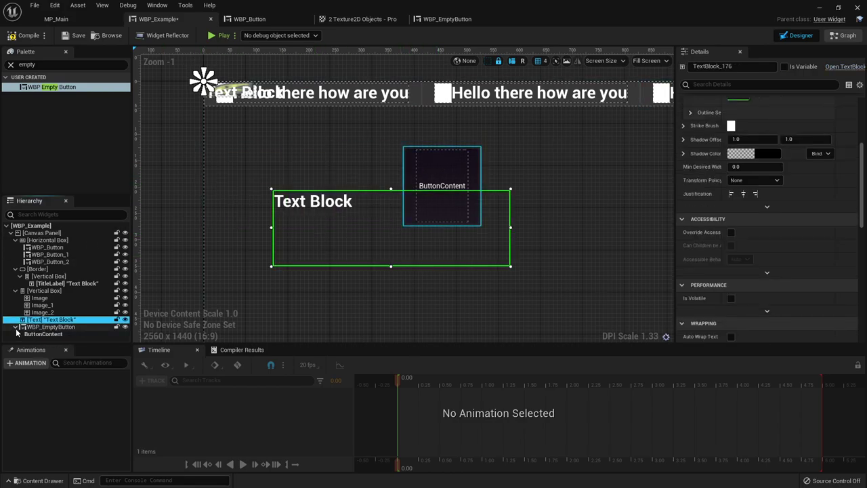
left_click_drag(60, 322, 44, 333)
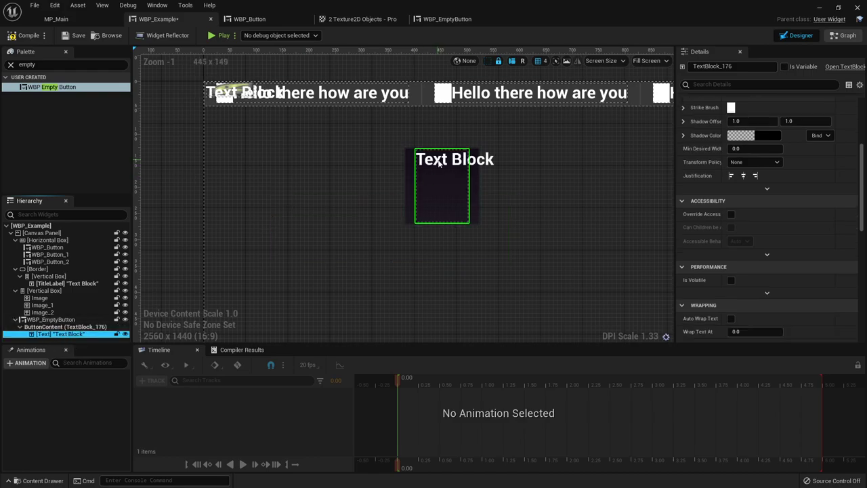
Step: Wrap the WBP_EmptyButton on the canvas with a Horizontal Box
left_click(58, 320)
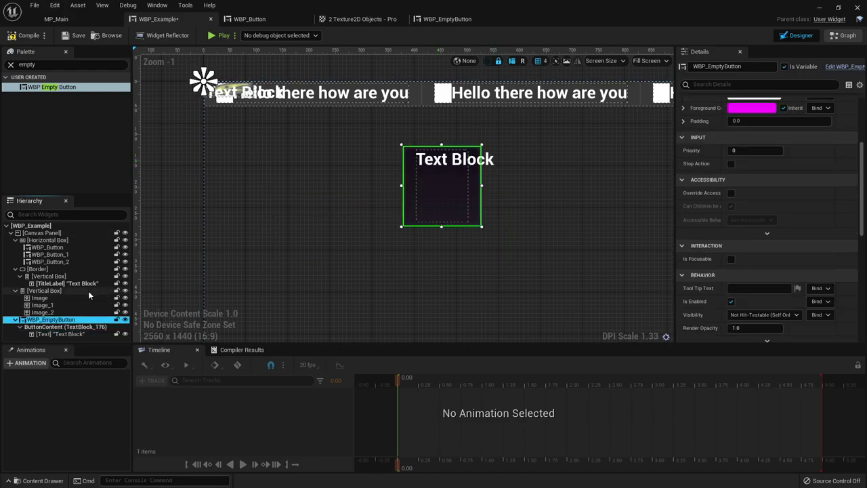
right_click(61, 320)
mouse_move(89, 406)
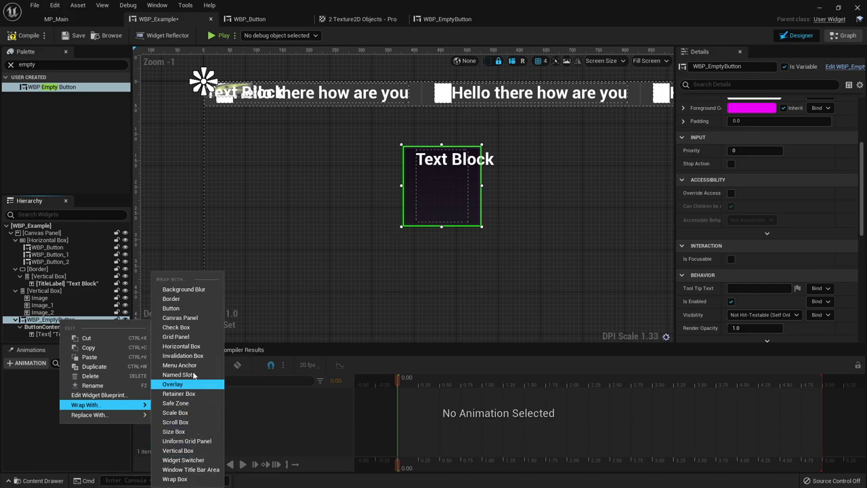
left_click(182, 346)
Step: Duplicate WBP_EmptyButton inside its new Horizontal Box
left_click(59, 317)
left_click(58, 323)
key("ctrl+d")
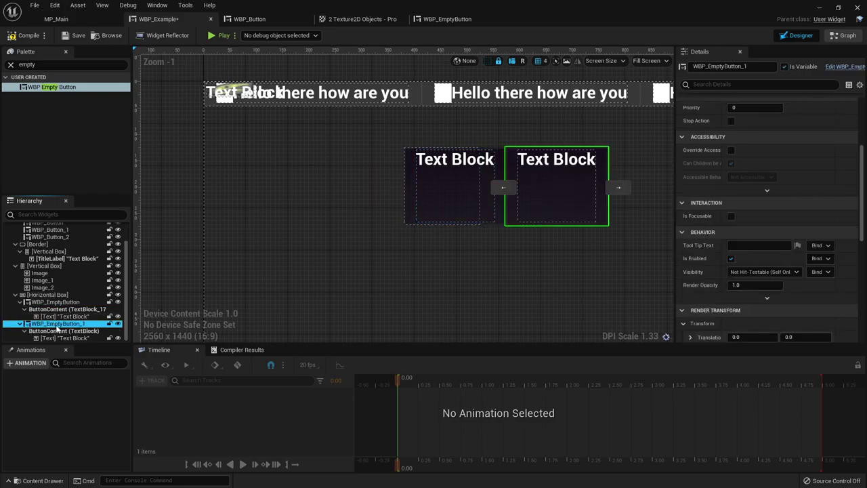
Step: Replace the text block in the duplicated button's ButtonContent slot with a Horizontal Box
left_click(61, 338)
key("Delete")
left_click(40, 64)
type("horizo")
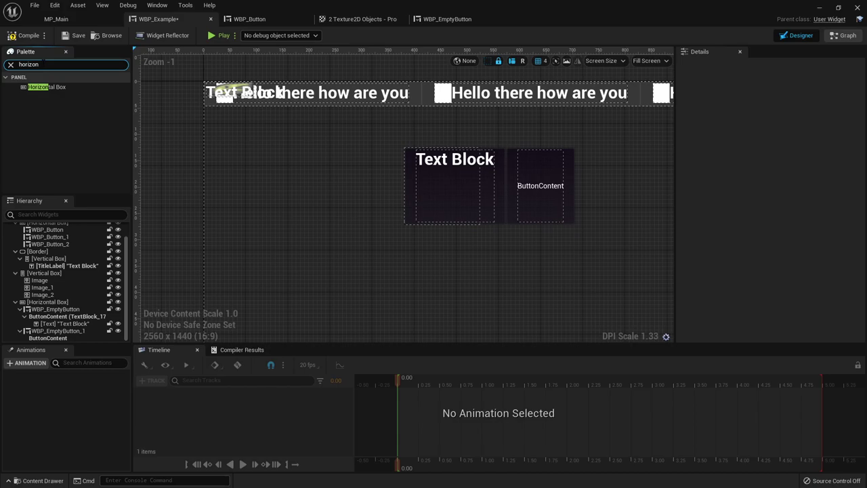
type("n")
left_click_drag(48, 87, 75, 337)
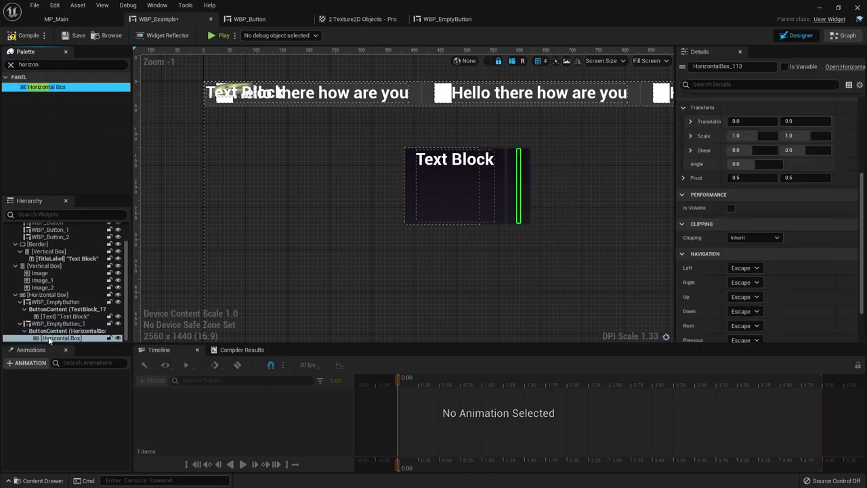
Step: Copy the first empty button's text block into the Horizontal Box inside the second button
left_click(447, 169)
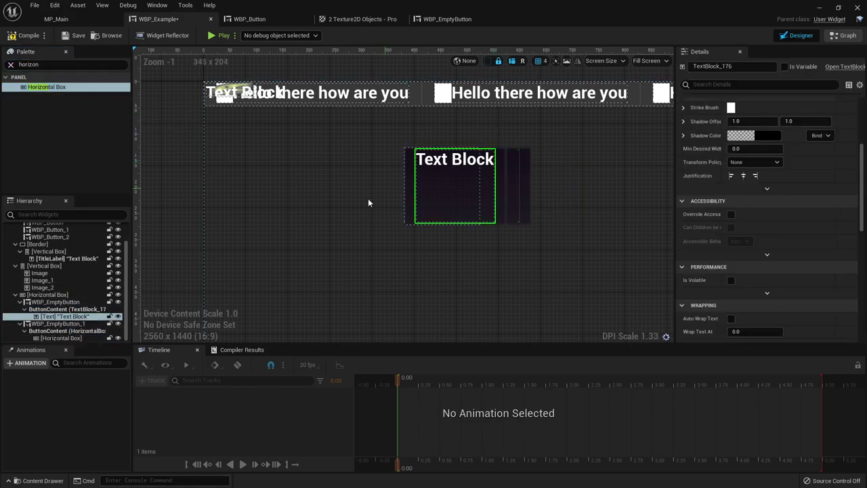
left_click(59, 337)
key("ctrl+v")
Step: Add an Image before the text in the second button's inner Horizontal Box
double_click(29, 64)
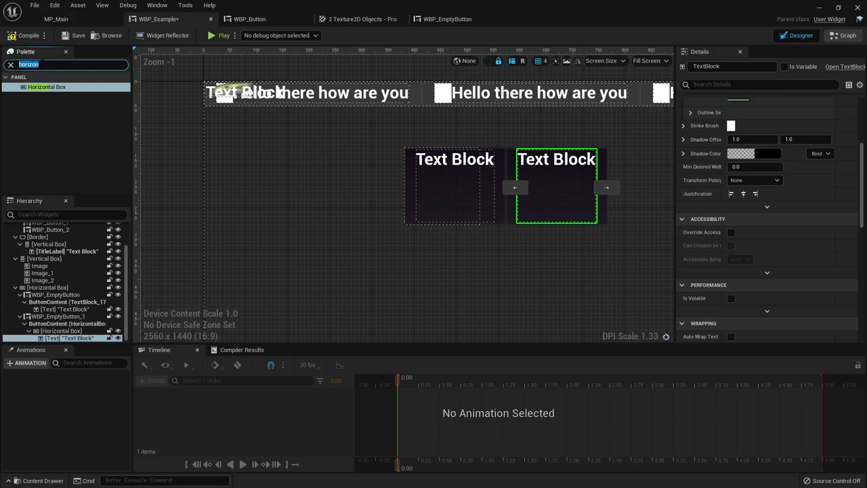
type("image")
left_click_drag(48, 87, 607, 218)
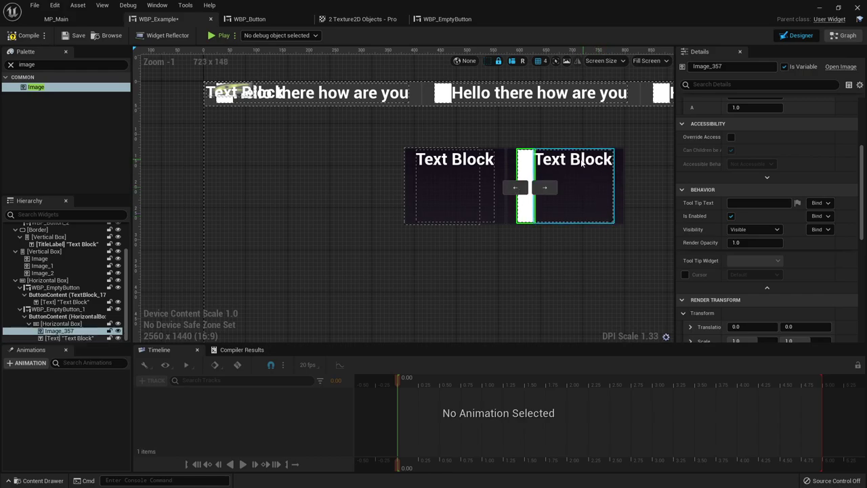
Step: Resize the outer Horizontal Box to a wide, low row that encloses both empty buttons
left_click(466, 185)
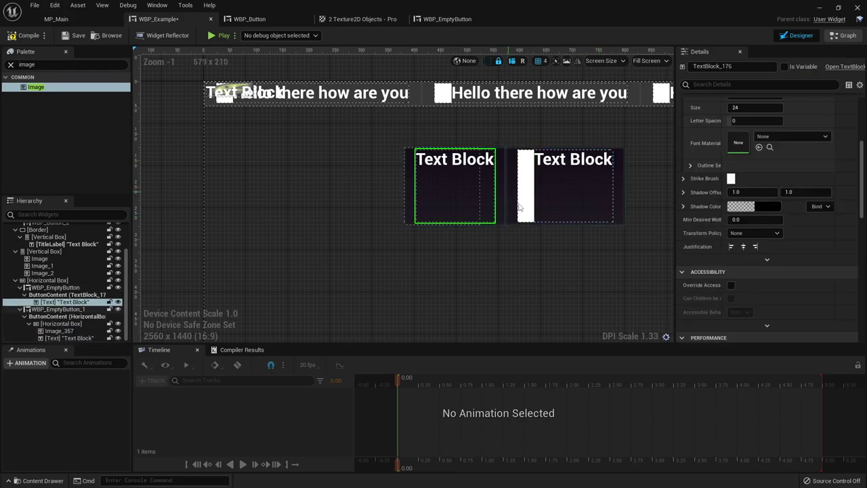
left_click(587, 248)
right_click_drag(587, 248, 506, 224)
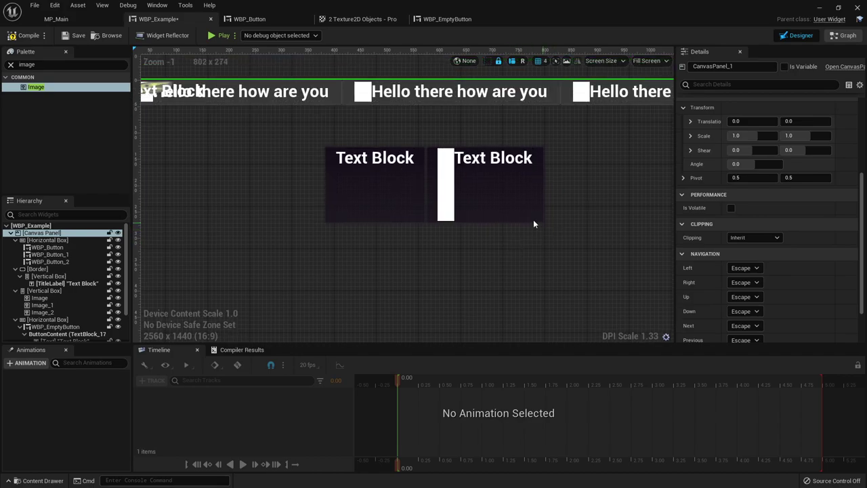
left_click(389, 204)
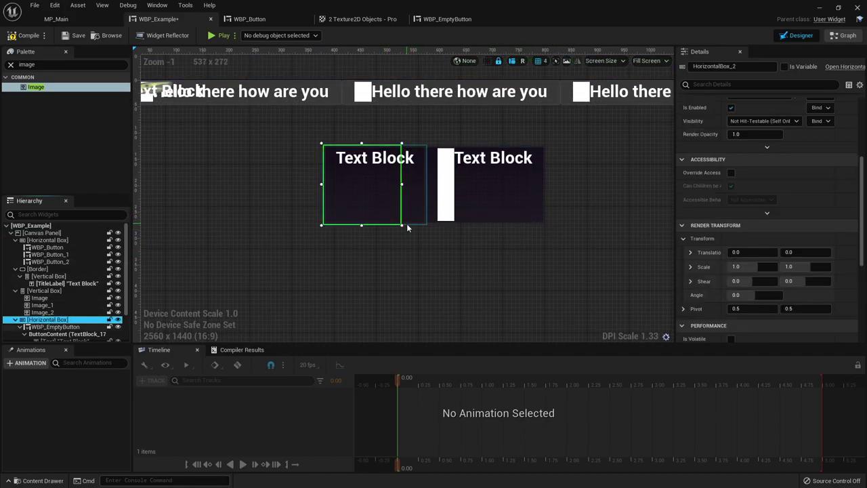
left_click_drag(403, 226, 575, 175)
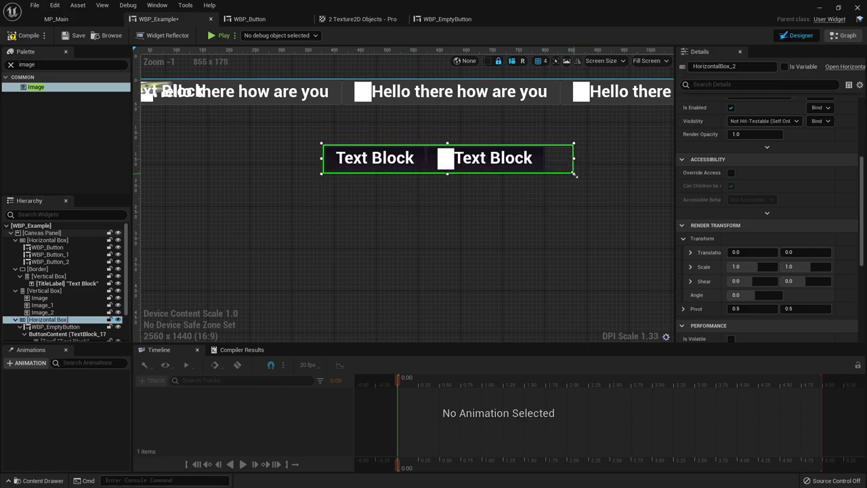
Step: Inspect the first empty button's text block and save WBP_Example
left_click(402, 158)
left_click(393, 169)
scroll(55, 318, "down", 1)
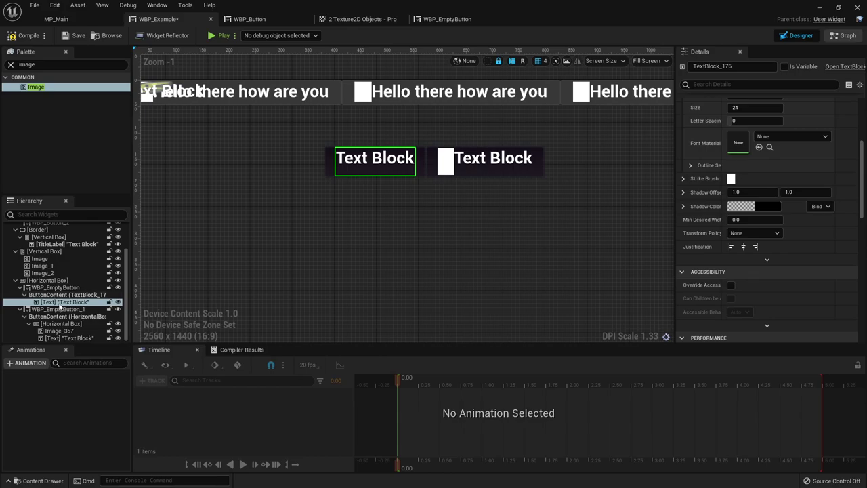
left_click(77, 36)
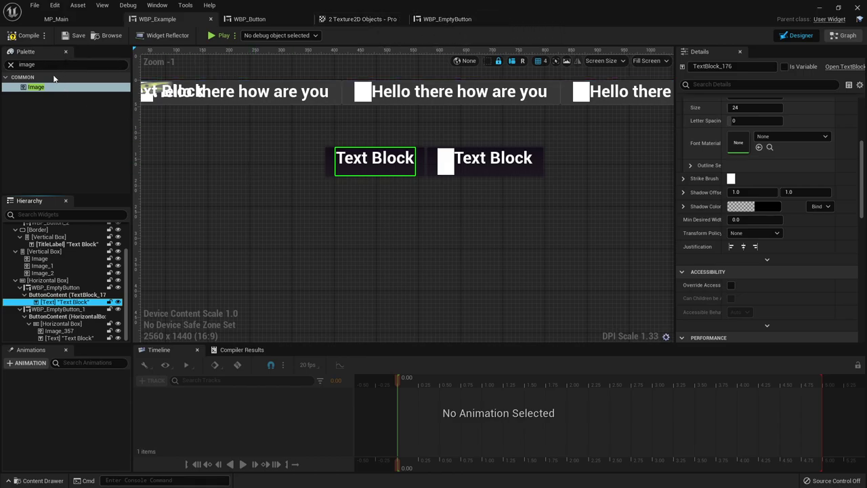
Step: Clear the palette search and browse the widgets in the Editor and Input categories
left_click(10, 65)
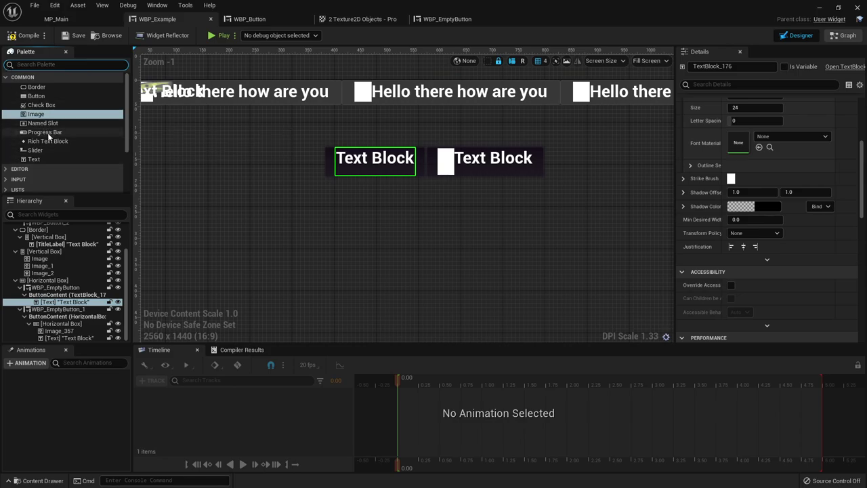
scroll(50, 137, "down", 2)
scroll(49, 149, "down", 2)
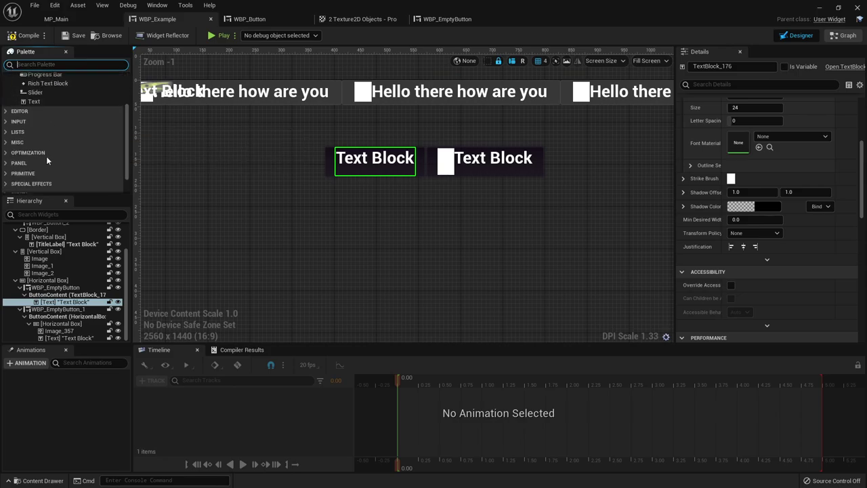
left_click(10, 112)
left_click(9, 112)
left_click(6, 122)
scroll(70, 168, "down", 3)
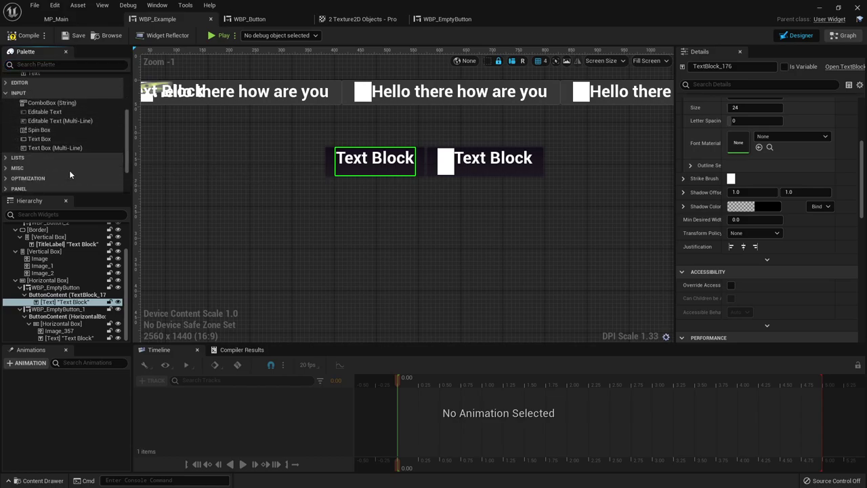
Step: Browse the widgets in the palette's Lists and Misc categories
left_click(9, 143)
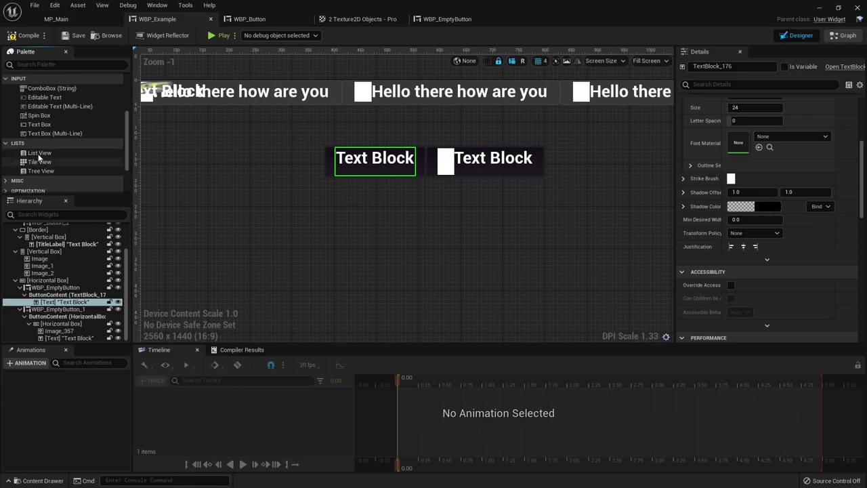
mouse_move(39, 157)
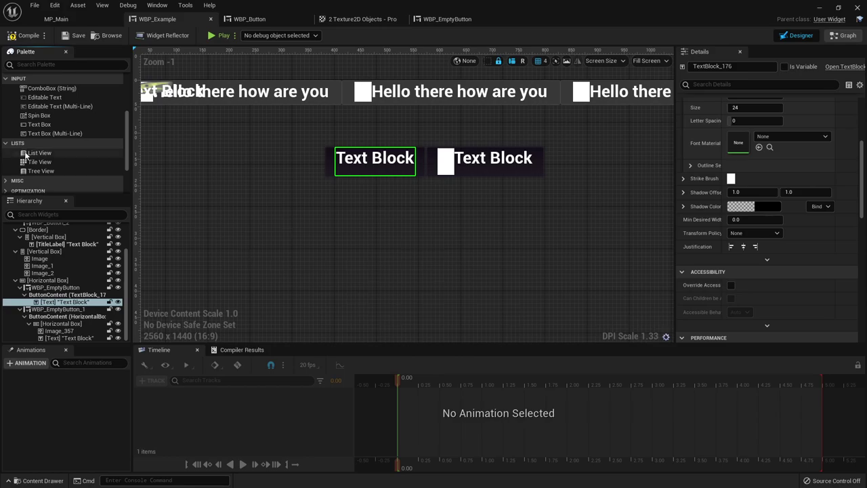
scroll(45, 168, "down", 2)
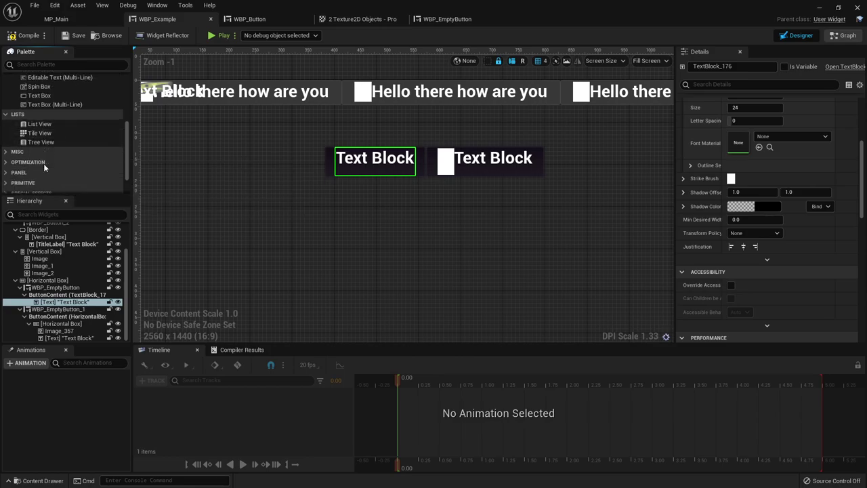
left_click(10, 153)
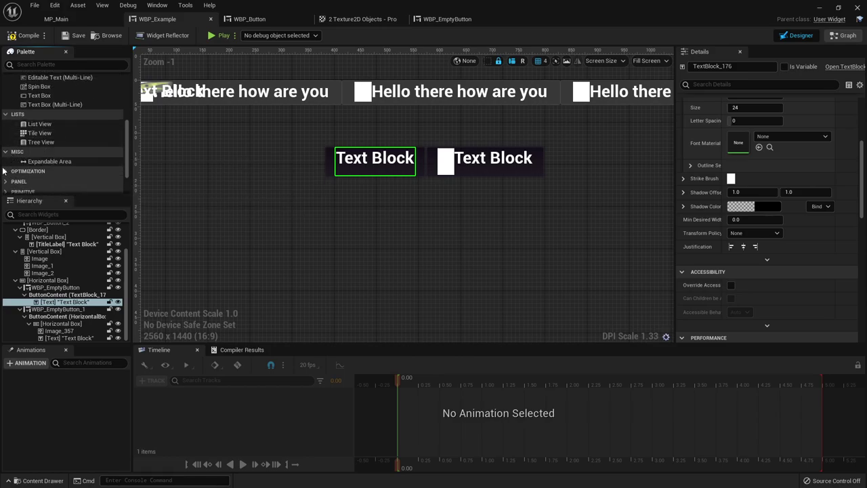
Step: Add an Expandable Area to the Canvas Panel, placed before the Horizontal Box that holds the empty buttons
left_click(42, 162)
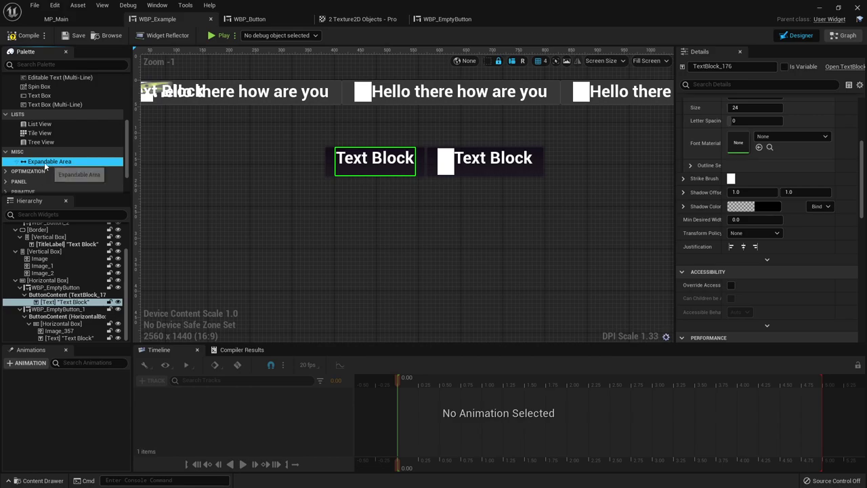
left_click_drag(48, 162, 39, 283)
left_click(15, 279)
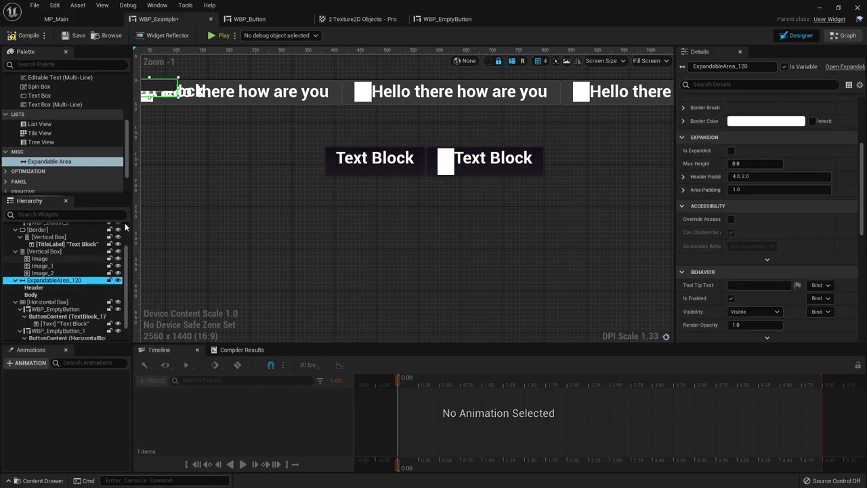
right_click_drag(183, 111, 420, 113)
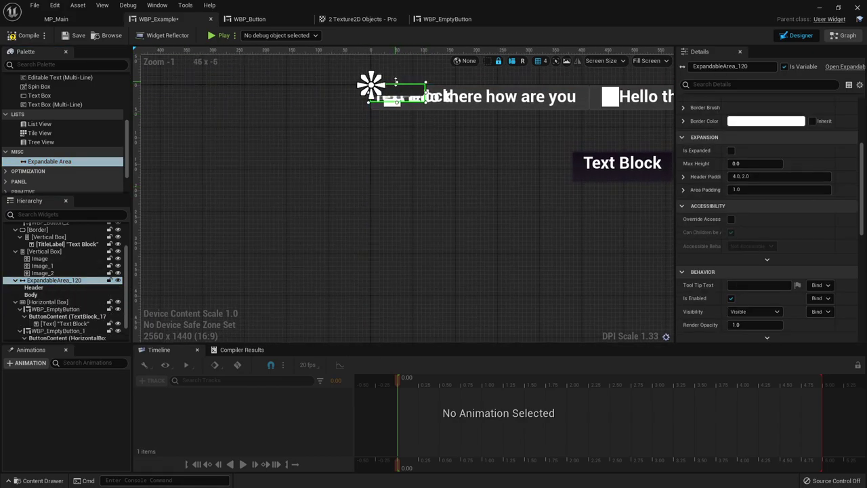
Step: Collapse the Lists category and delete the Expandable Area from the widget hierarchy
left_click(5, 115)
left_click(6, 115)
double_click(5, 115)
double_click(6, 115)
left_click(5, 116)
left_click(6, 115)
left_click(5, 115)
left_click(35, 293)
left_click(41, 280)
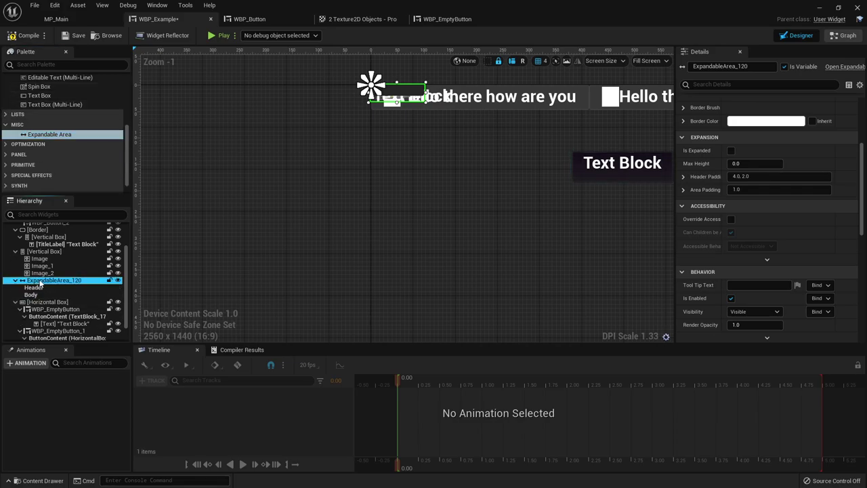
key("Delete")
Step: Look through the Optimization and Panel palette categories and search the palette for "spac"
left_click(5, 144)
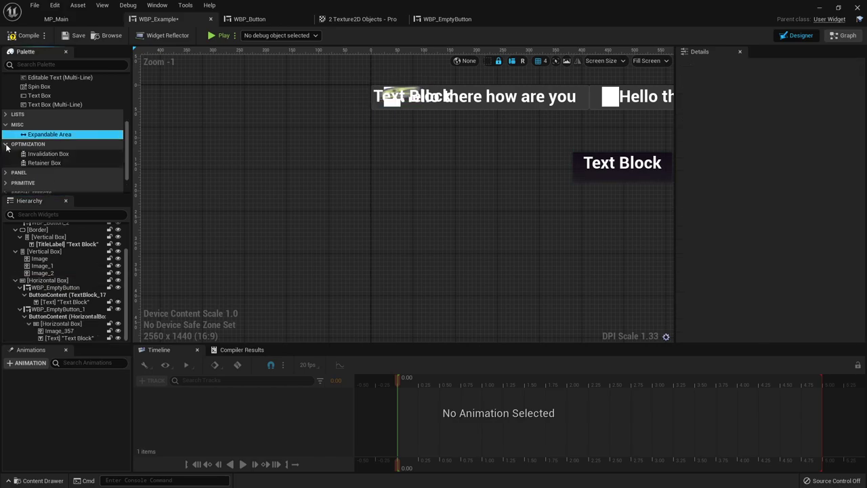
left_click(6, 145)
left_click(7, 154)
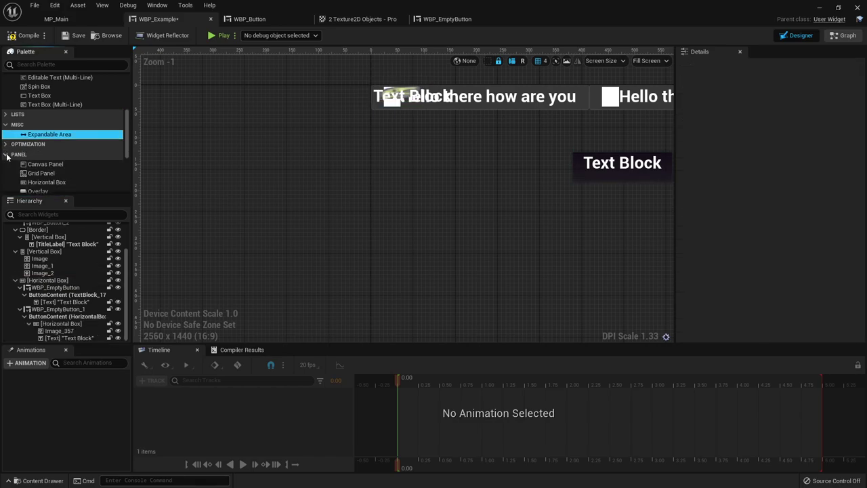
left_click(6, 154)
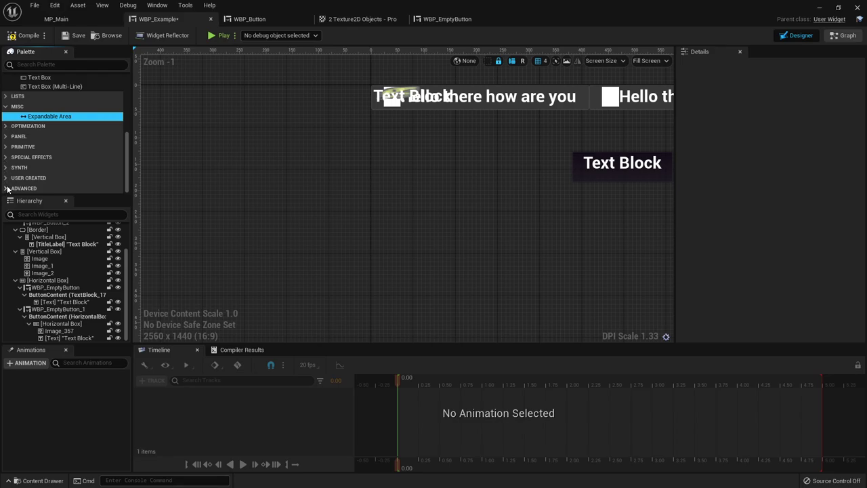
scroll(10, 183, "up", 6)
left_click(55, 65)
type("spac")
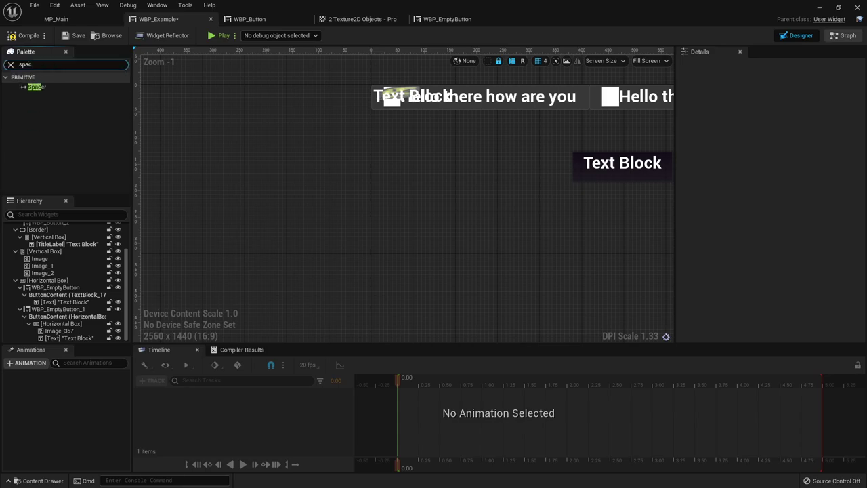
Step: Set the right slot padding of the first empty button to 20
right_click_drag(622, 170, 346, 214)
left_click(346, 214)
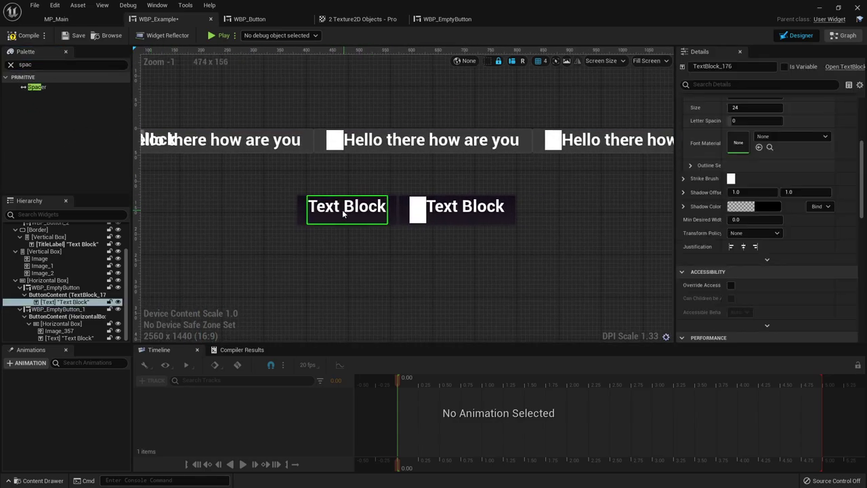
left_click(47, 288)
left_click(20, 288)
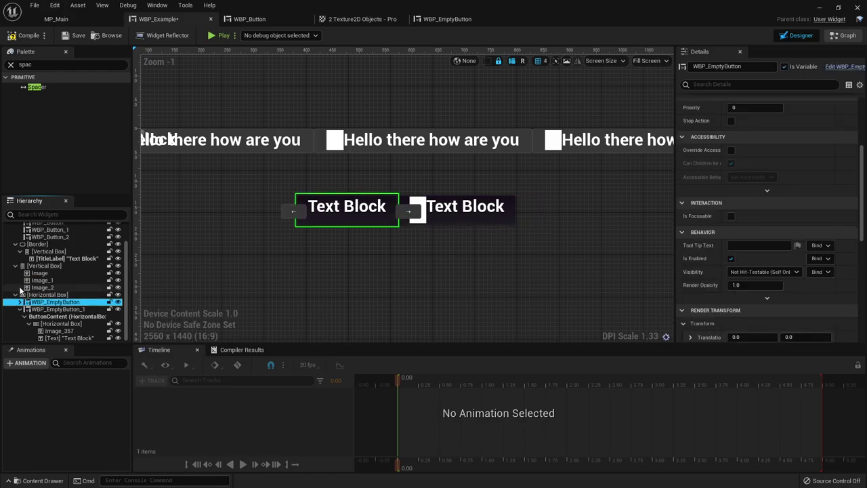
left_click(20, 309)
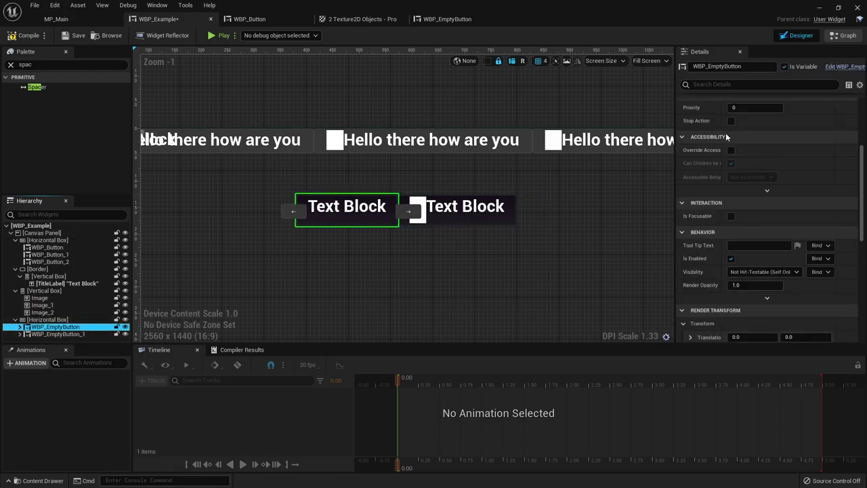
scroll(734, 137, "up", 5)
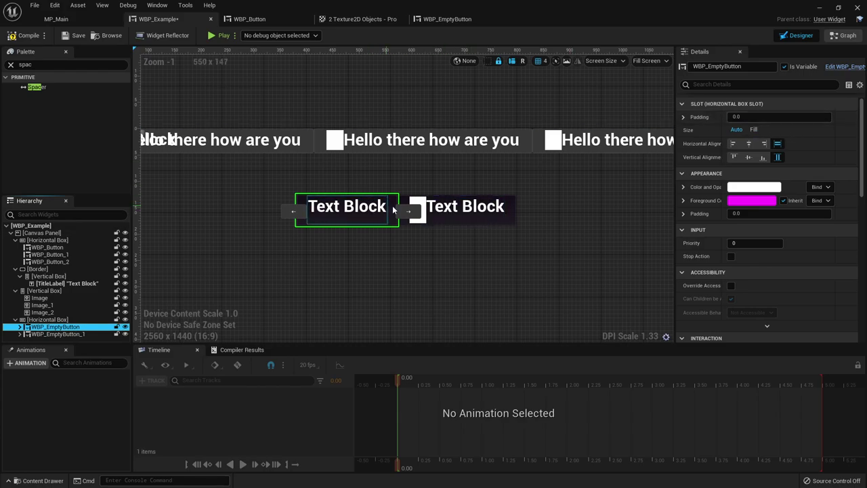
left_click(684, 118)
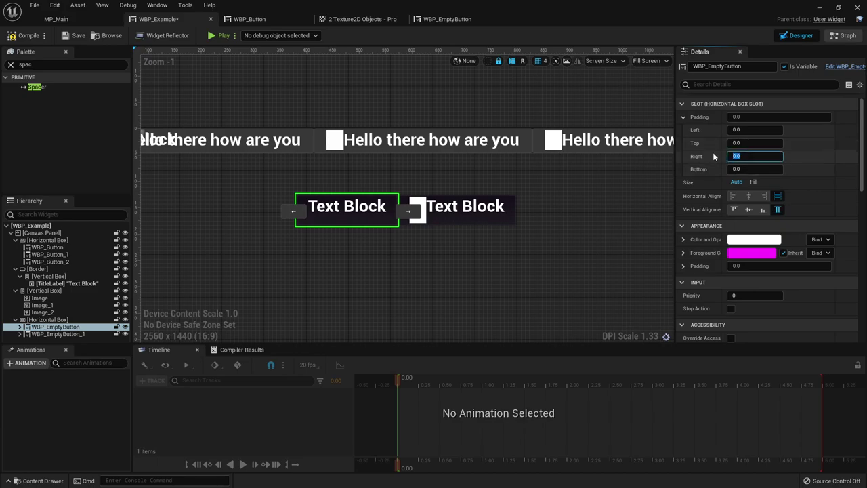
type("20")
key("Return")
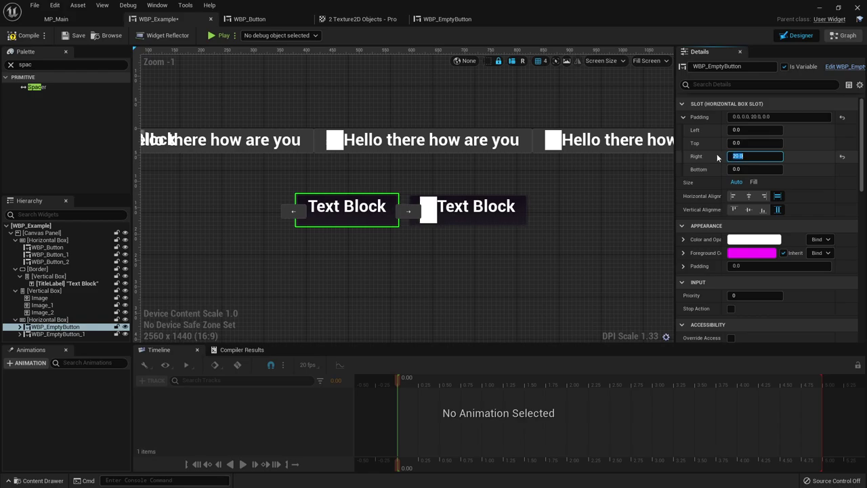
Step: Reset the first empty button's right slot padding to its default
left_click(503, 248)
left_click(349, 209)
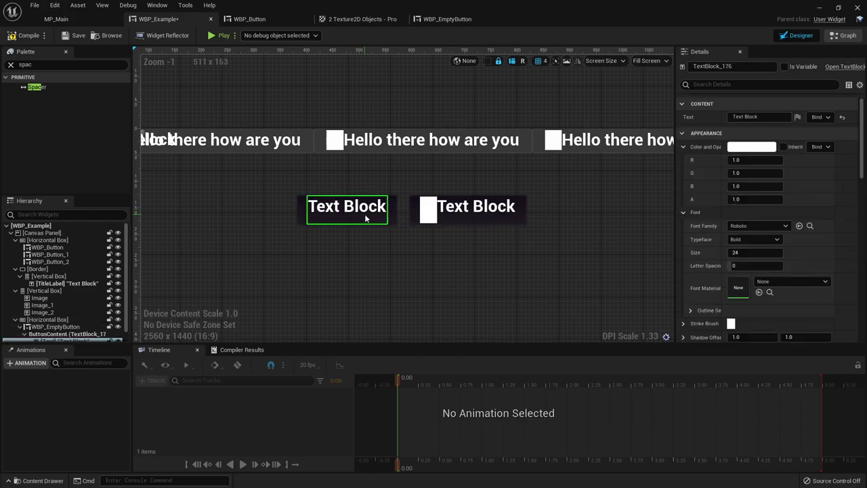
scroll(9, 331, "down", 1)
left_click(50, 316)
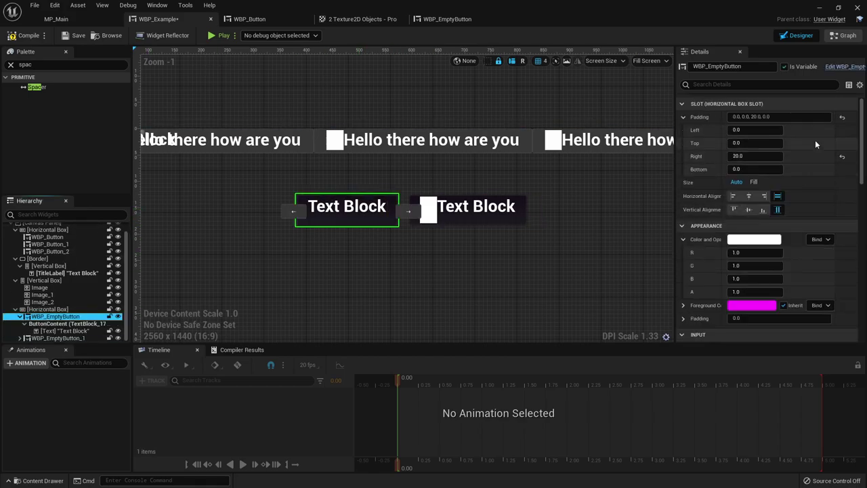
left_click(841, 158)
Step: Insert a Spacer between the two empty buttons in the Horizontal Box and set its X size to 20
left_click_drag(30, 90, 42, 336)
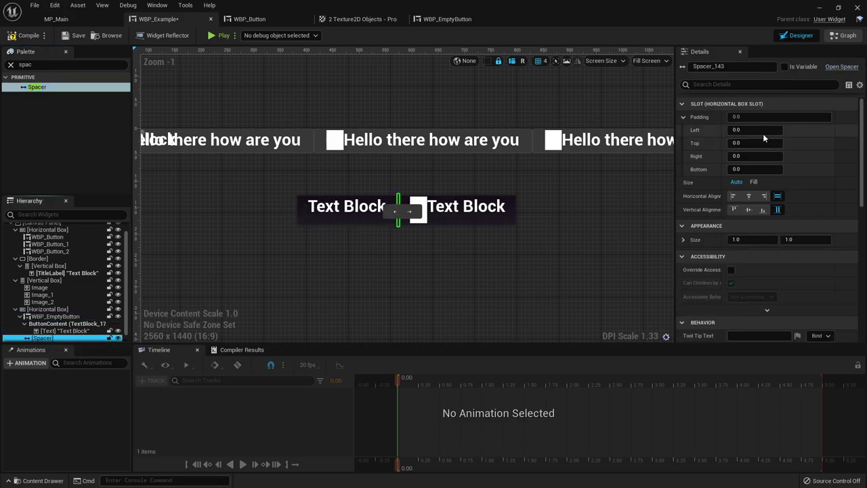
left_click(763, 239)
type("20")
key("Return")
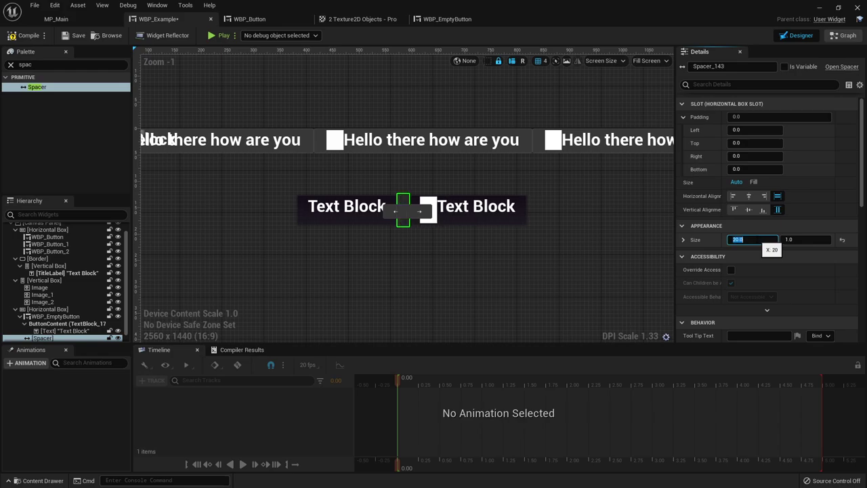
left_click(561, 168)
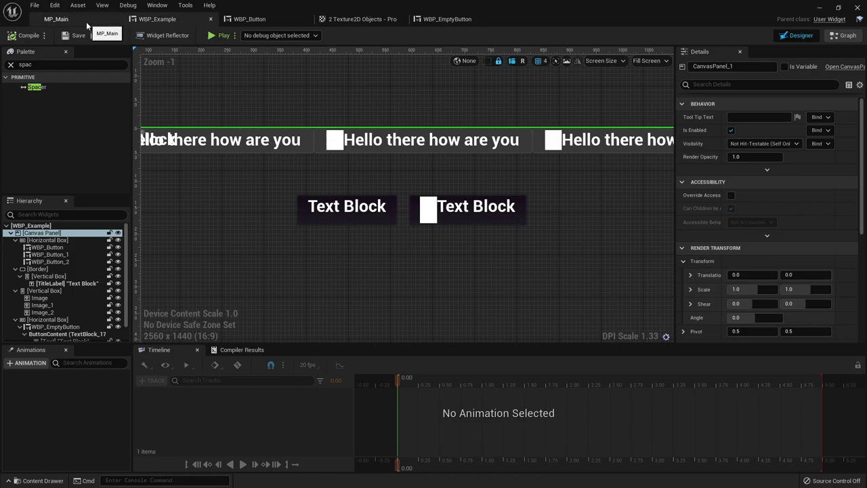
Step: Switch to the MP_Main level and open its Level Blueprint
left_click(86, 22)
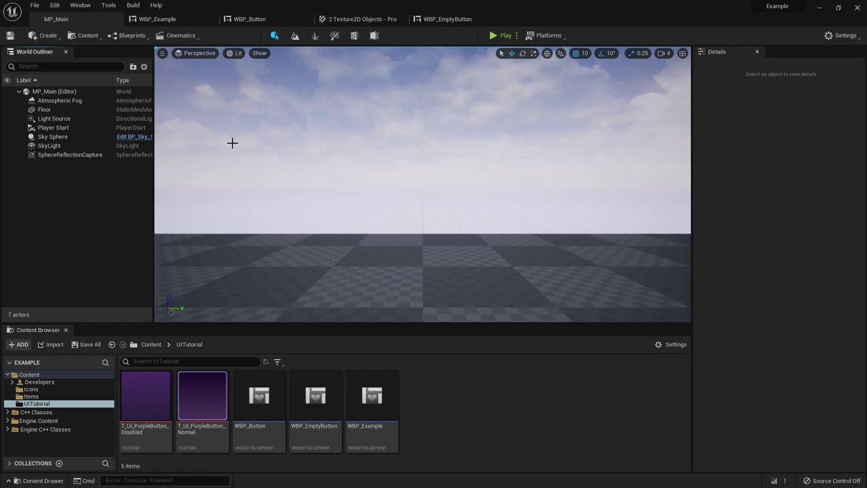
left_click(121, 37)
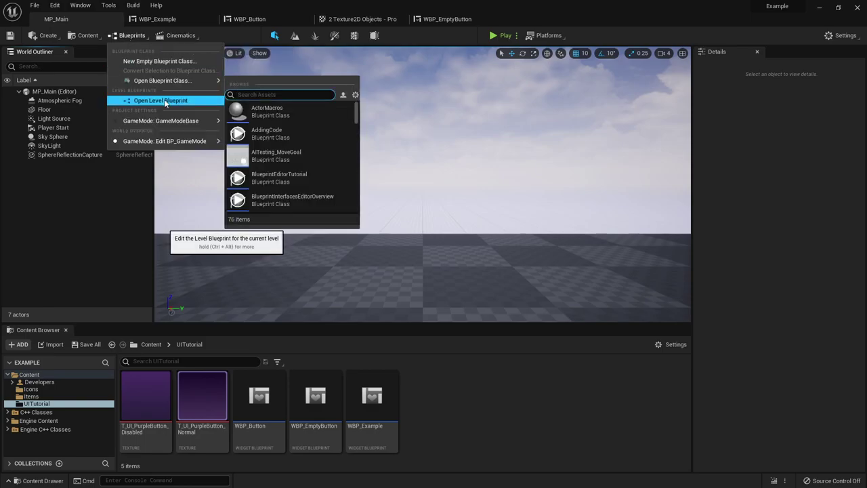
left_click(165, 101)
Step: Add a Get Player Controller node to the event graph beside Event BeginPlay
right_click_drag(360, 224, 419, 233)
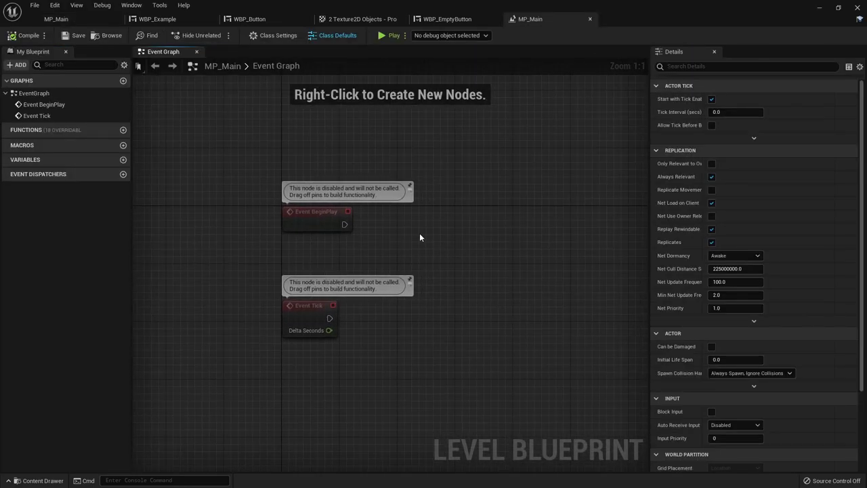
right_click(419, 233)
type("get player con")
key("Return")
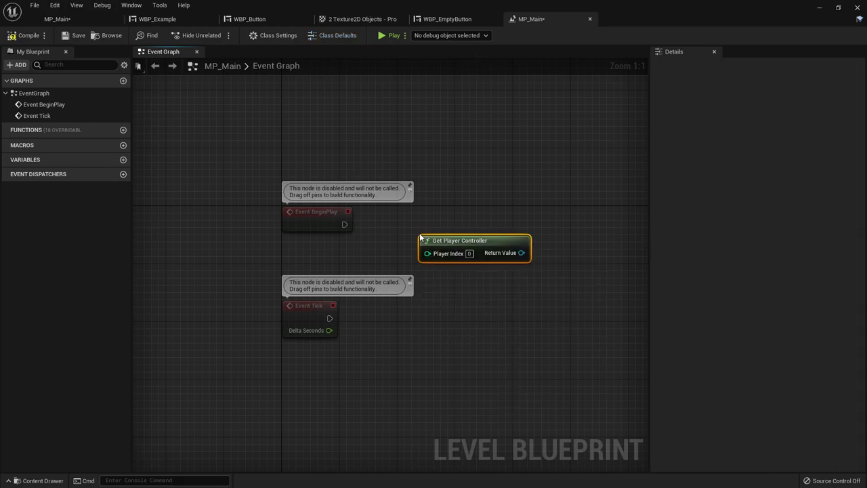
Step: Add a Create Widget node with the player controller as Owning Player and set its class to WBP_Example
right_click_drag(420, 233, 358, 229)
left_click_drag(458, 250, 494, 336)
type("create widget")
left_click(545, 198)
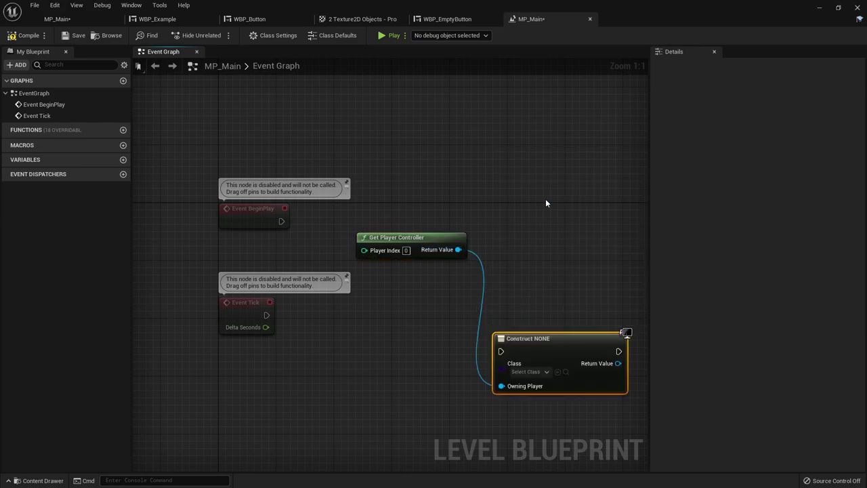
right_click_drag(553, 308, 504, 312)
left_click_drag(501, 339, 538, 274)
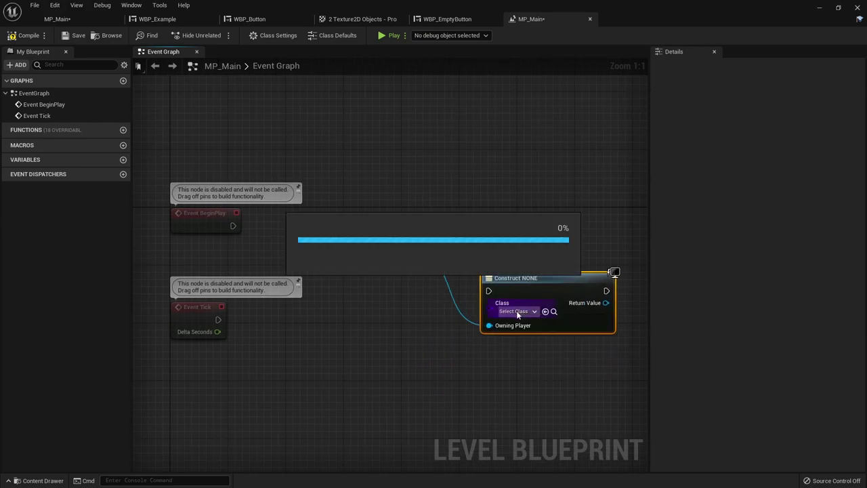
left_click(518, 312)
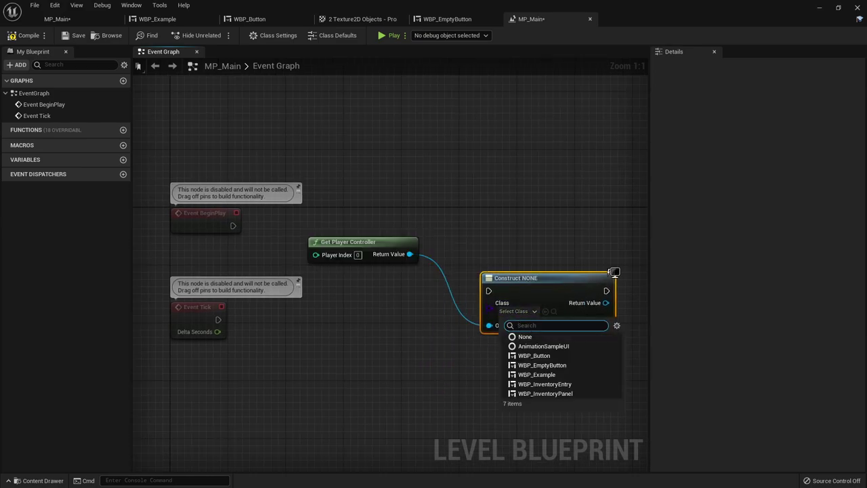
left_click(542, 375)
Step: Wire Event BeginPlay to the Create WBP Example Widget node and arrange the connected nodes in a row
left_click_drag(234, 225, 468, 213)
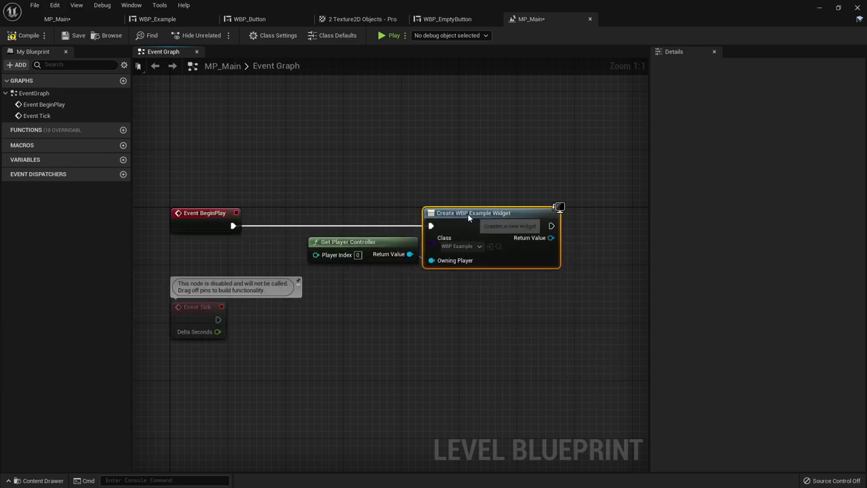
left_click_drag(390, 242, 542, 319)
left_click(487, 278)
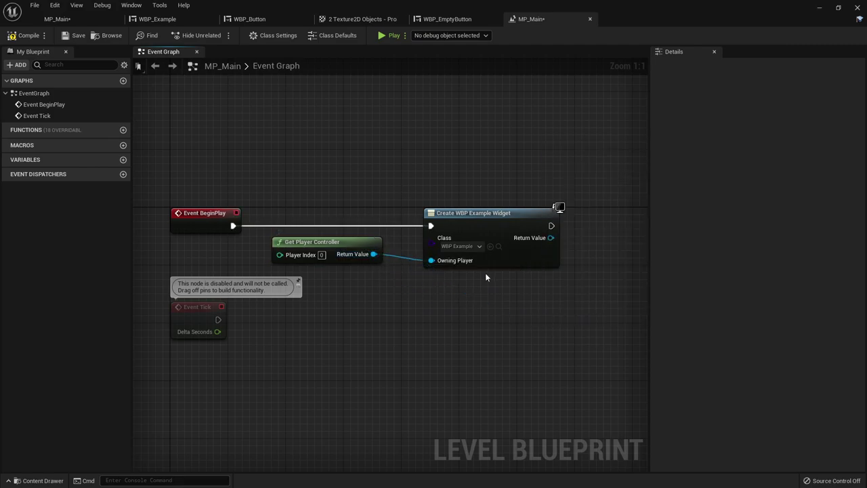
Step: Add an Add to Viewport node driven by the created widget's return value
left_click_drag(552, 237, 621, 216)
type("addt")
left_click(633, 346)
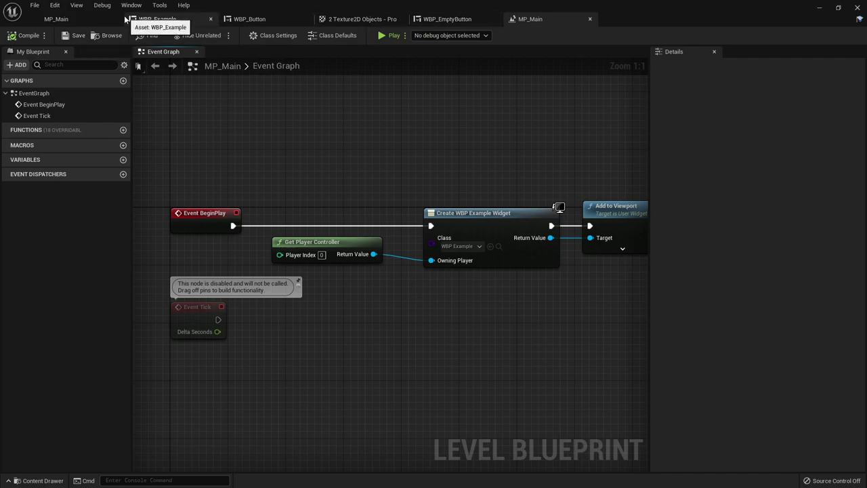
Step: Play the MP_Main level to check the WBP_Example widgets in the viewport, and stop the session
left_click(56, 19)
left_click(501, 35)
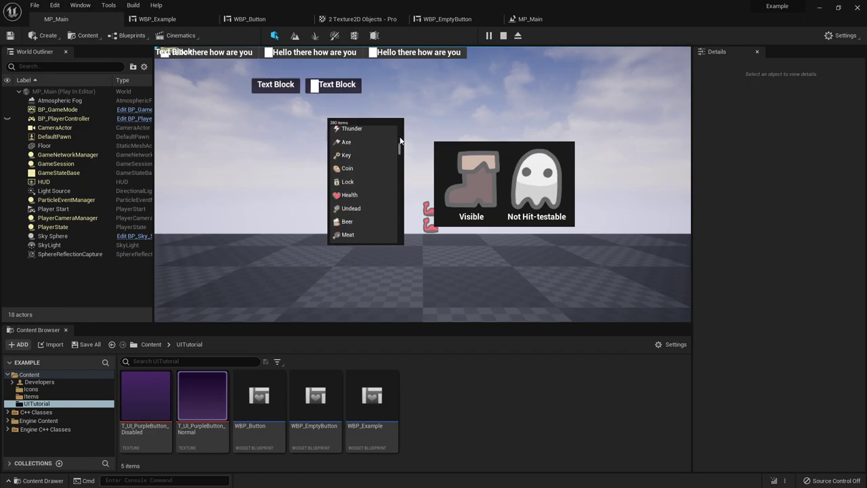
left_click(503, 35)
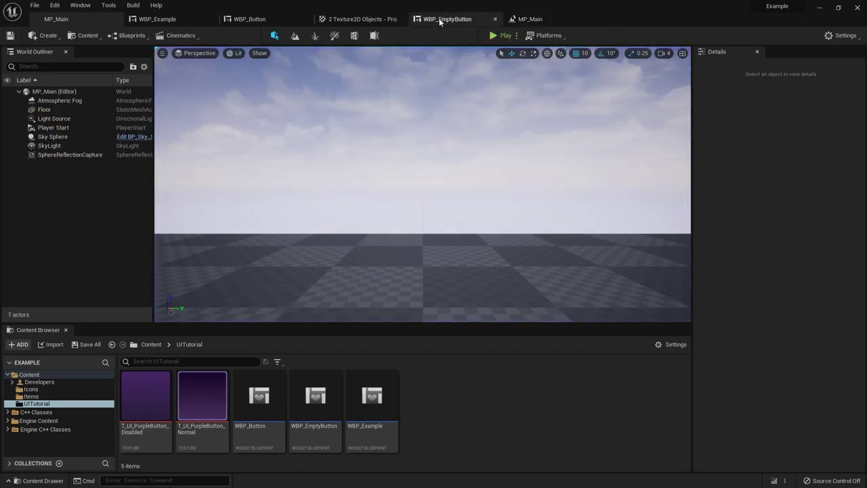
left_click(527, 20)
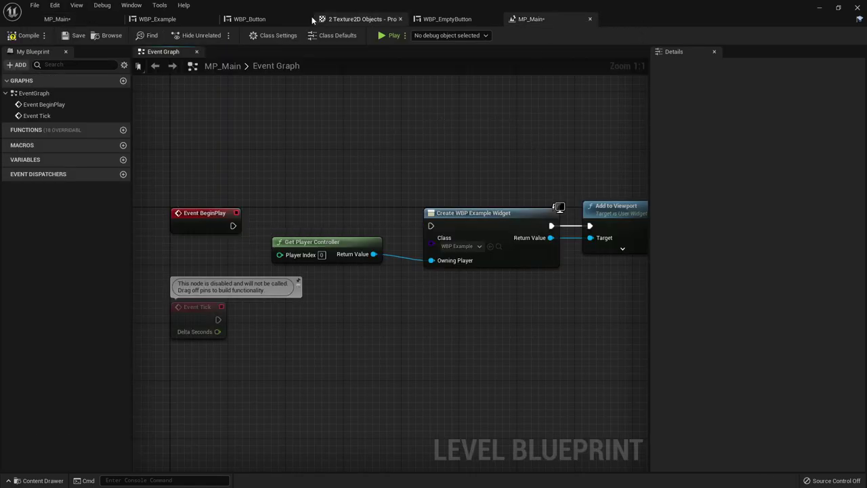
left_click(218, 20)
left_click(169, 20)
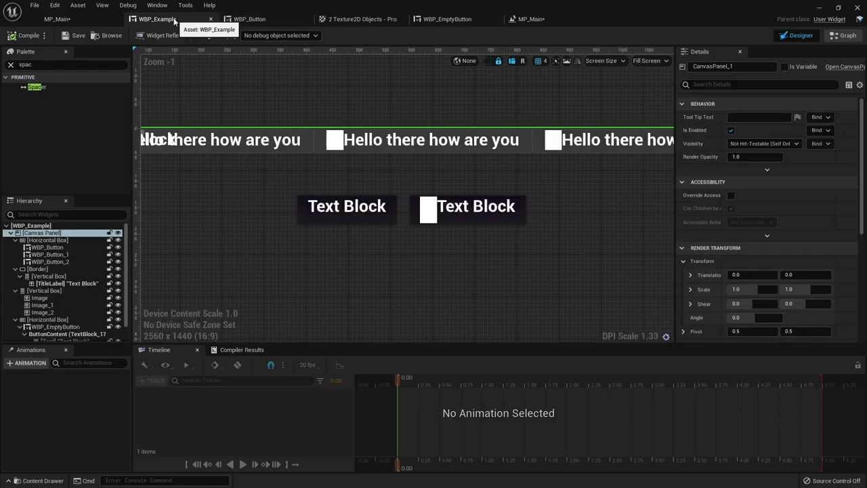
left_click(483, 114)
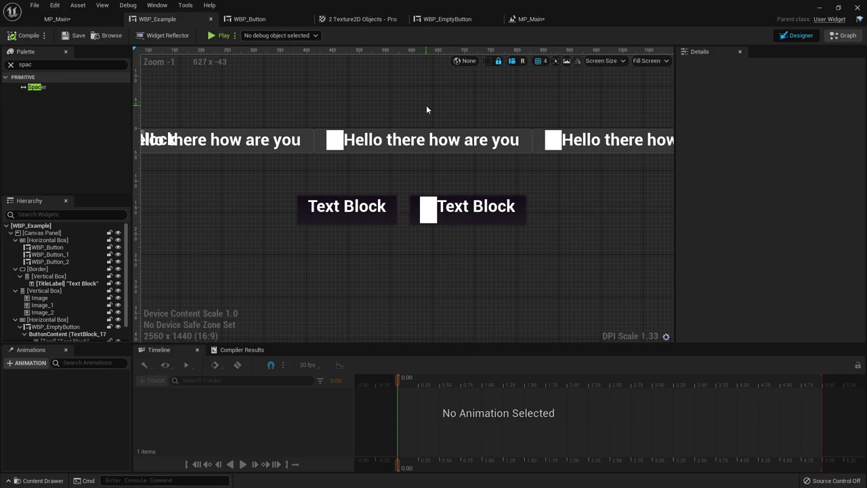
Step: Create an instance-editable Text variable named ButtonText in the WBP_Button graph
left_click(268, 21)
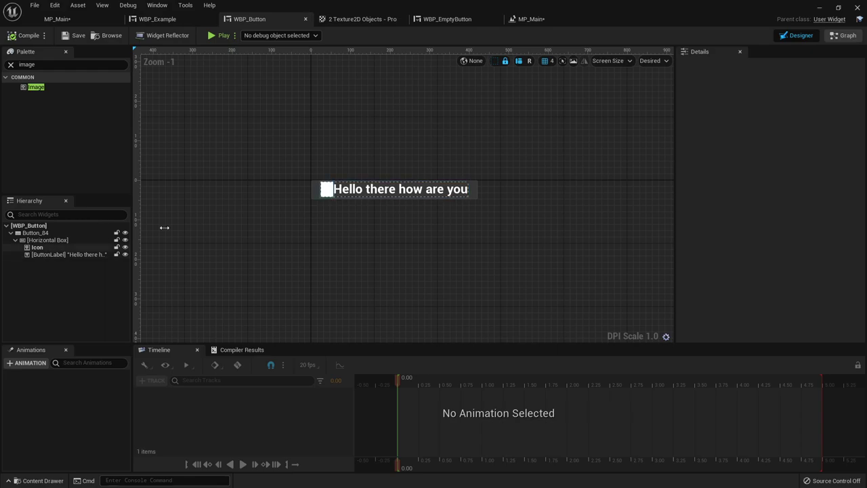
left_click(842, 36)
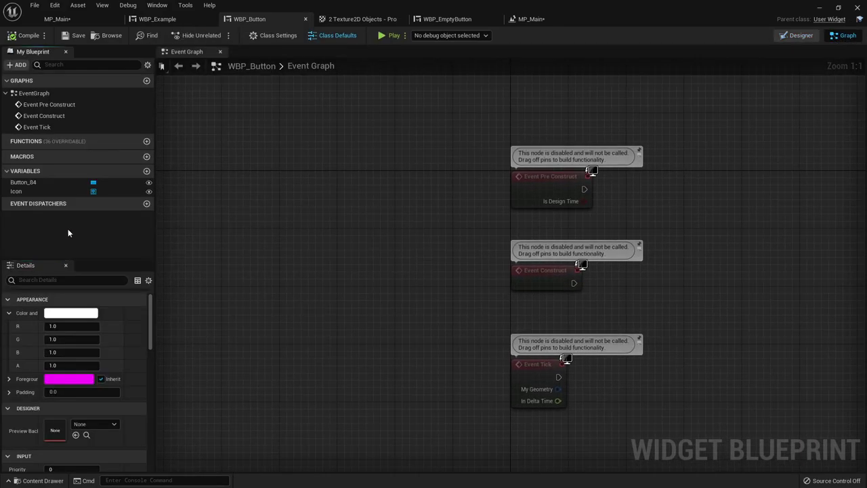
left_click(147, 172)
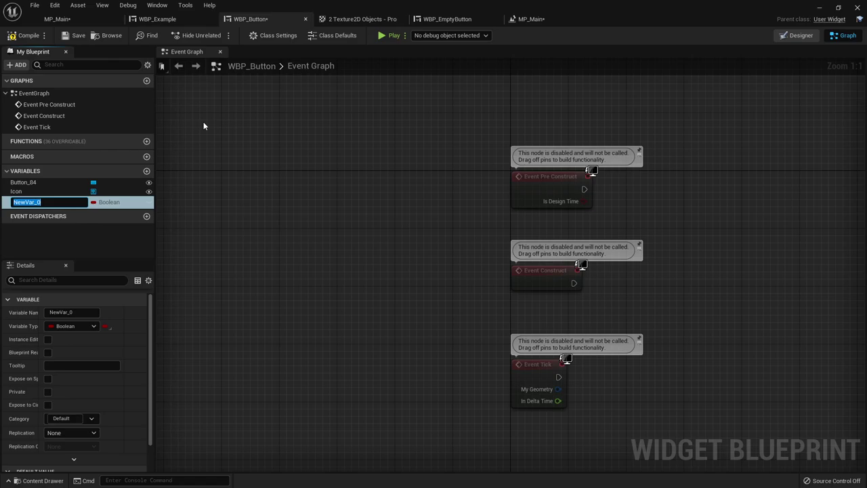
key("Return")
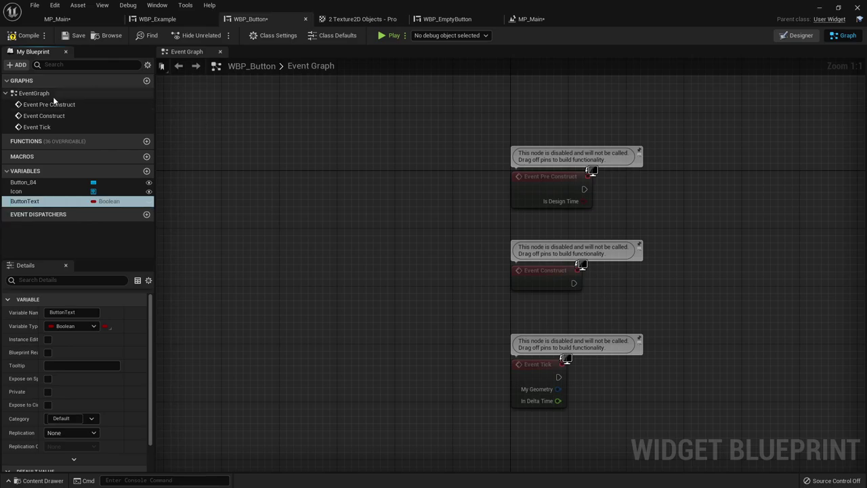
left_click(106, 202)
left_click(112, 298)
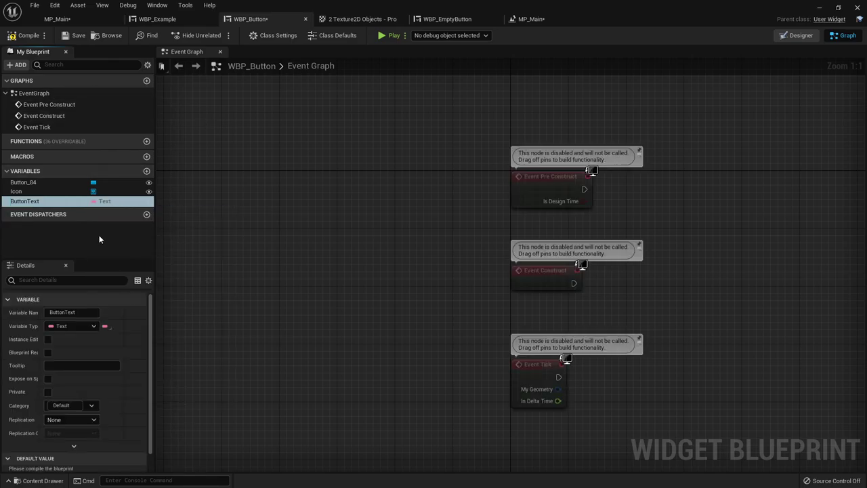
left_click(148, 201)
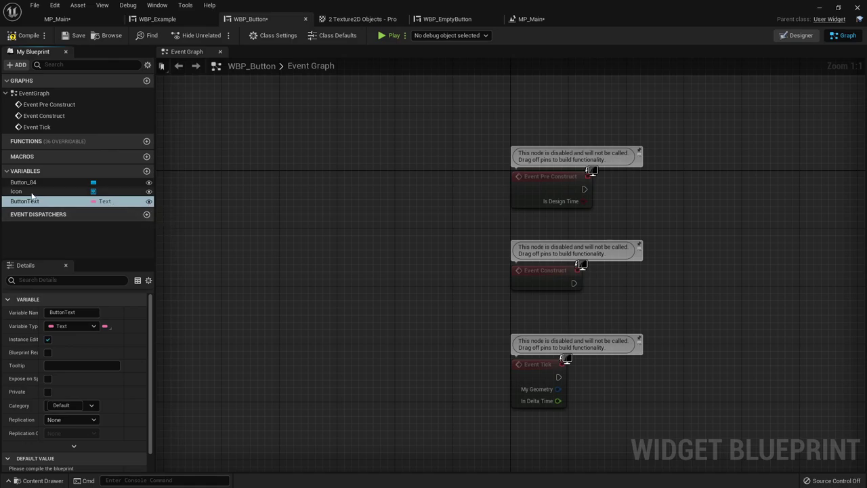
Step: Place a Button Text getter in the event graph and expose the ButtonLabel text block as a variable
right_click_drag(563, 222, 399, 240)
left_click_drag(129, 201, 518, 235, "ctrl")
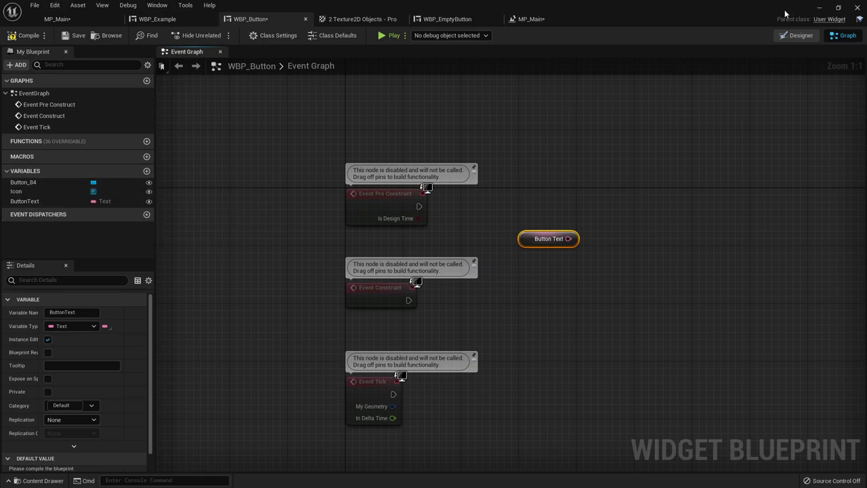
left_click(796, 35)
left_click(42, 254)
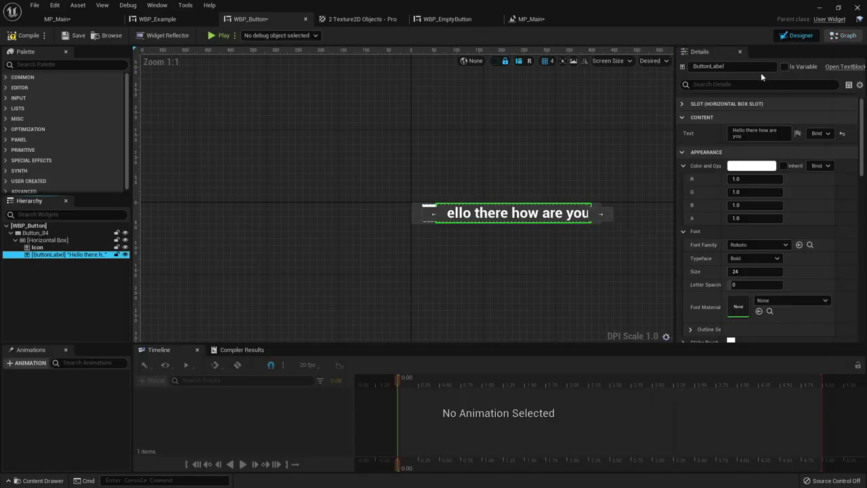
left_click(785, 67)
left_click(841, 36)
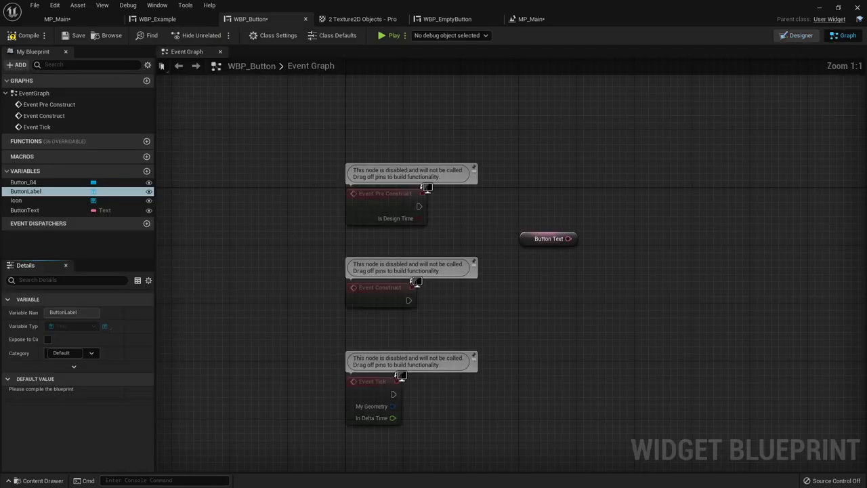
Step: Add a SetText (Text) node targeting Button Label, with Button Text as its In Text, run from Event Pre Construct
left_click_drag(44, 192, 596, 220, "ctrl")
type("settext")
left_click(653, 292)
left_click_drag(603, 271, 464, 257)
left_click_drag(603, 246, 313, 224)
Step: Move the SetText node closer to Event Pre Construct and stack the Button Label and Button Text getters beside its inputs
left_click_drag(368, 186, 671, 281)
left_click_drag(627, 227, 525, 227)
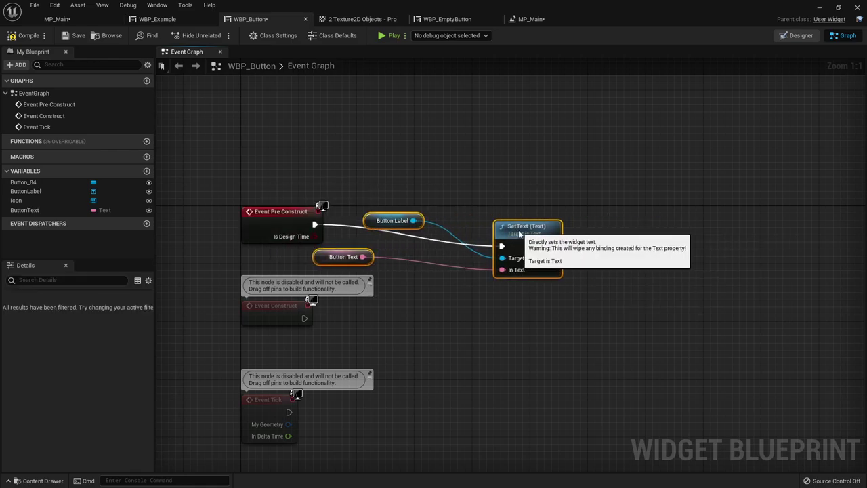
left_click(429, 267)
left_click_drag(327, 259, 398, 274)
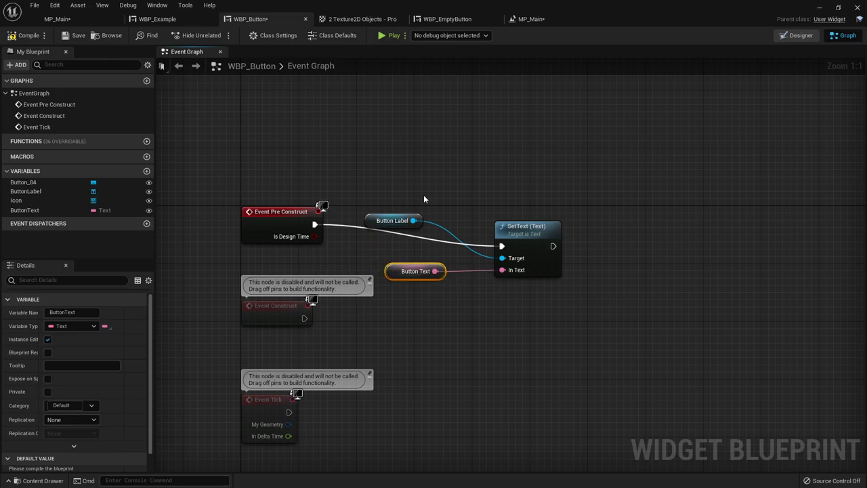
left_click(389, 254)
left_click_drag(377, 224, 398, 252)
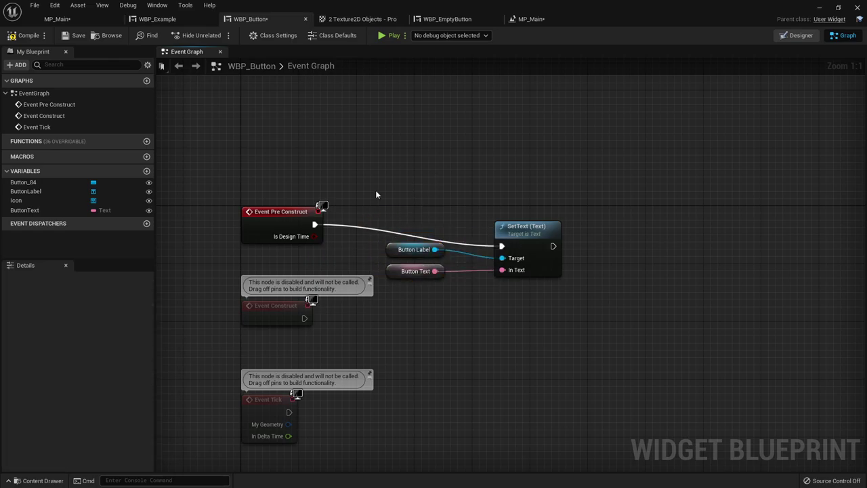
Step: Create a variable named IconTexture with the Texture 2D object reference type
left_click(146, 171)
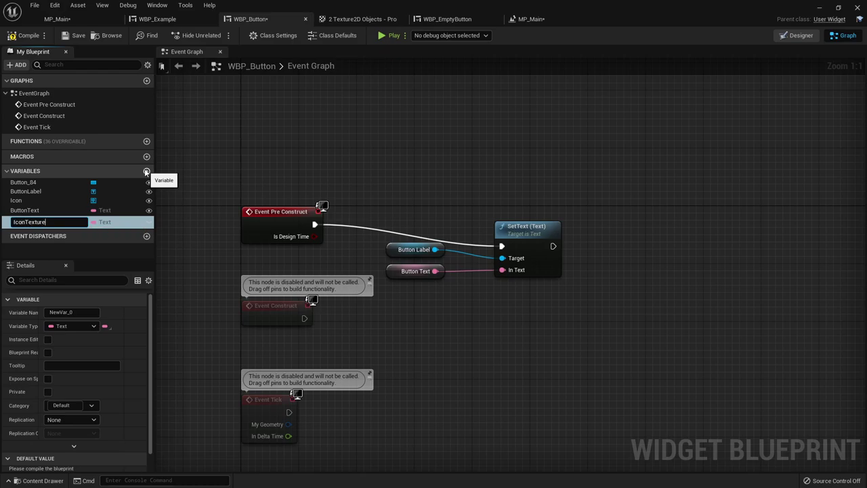
type("IconTexture")
key("Return")
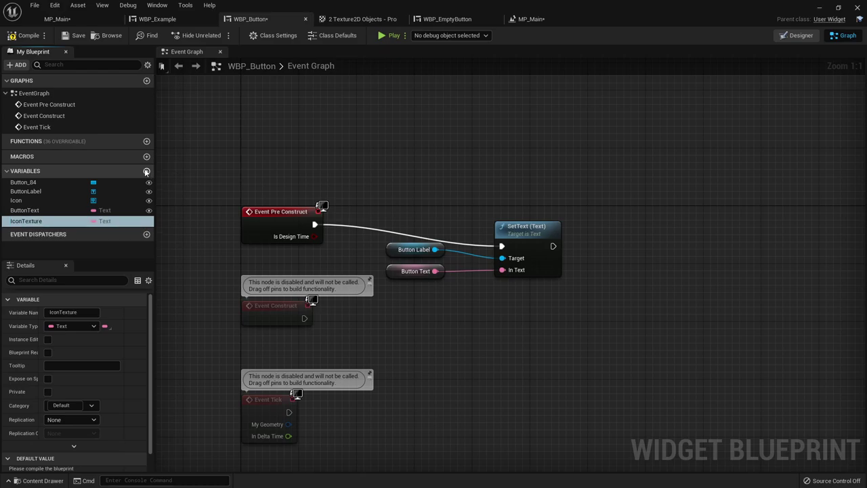
left_click(116, 224)
type("text")
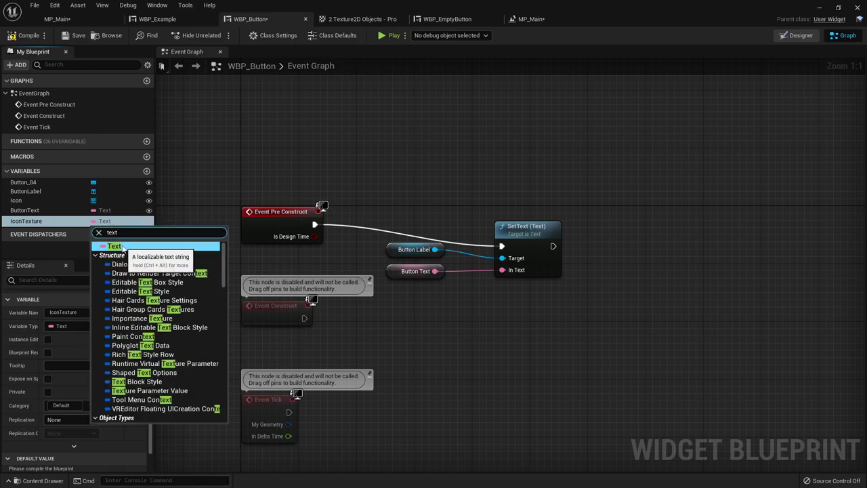
type("ure2d")
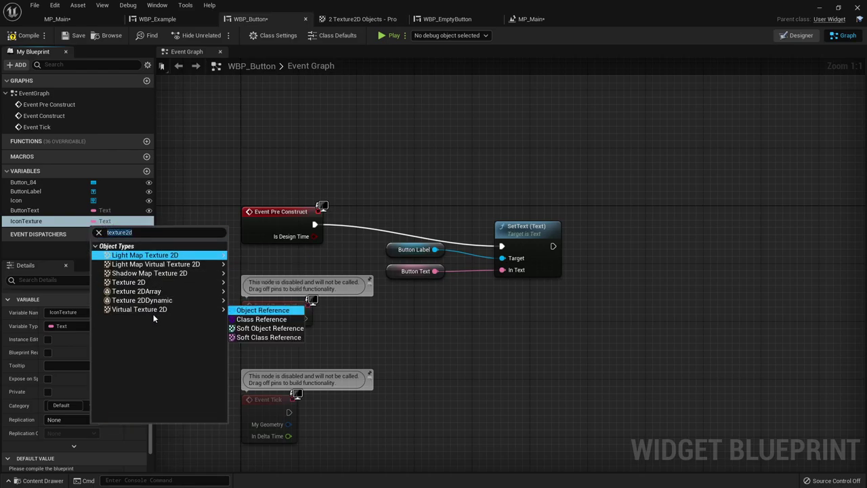
left_click(152, 281)
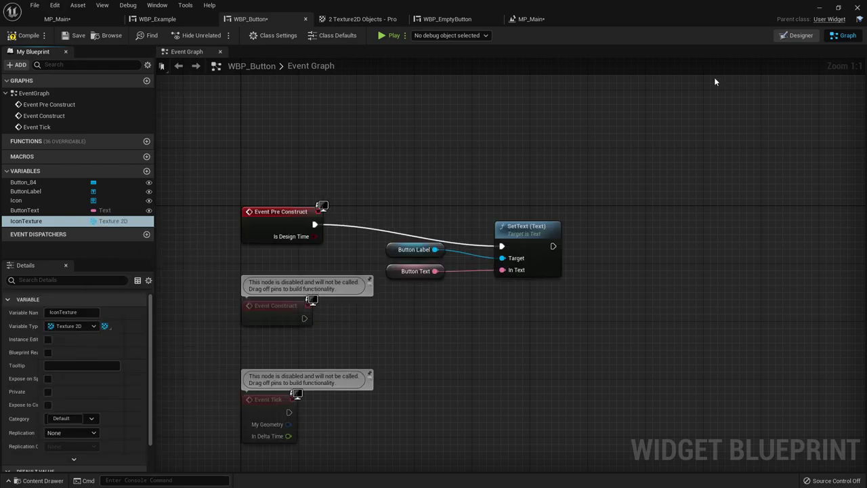
Step: Add a Set Brush from Texture node targeting Icon, fed by Icon Texture, and run it after SetText
left_click_drag(17, 201, 614, 197, "ctrl")
left_click_drag(652, 217, 665, 236)
type("setbr")
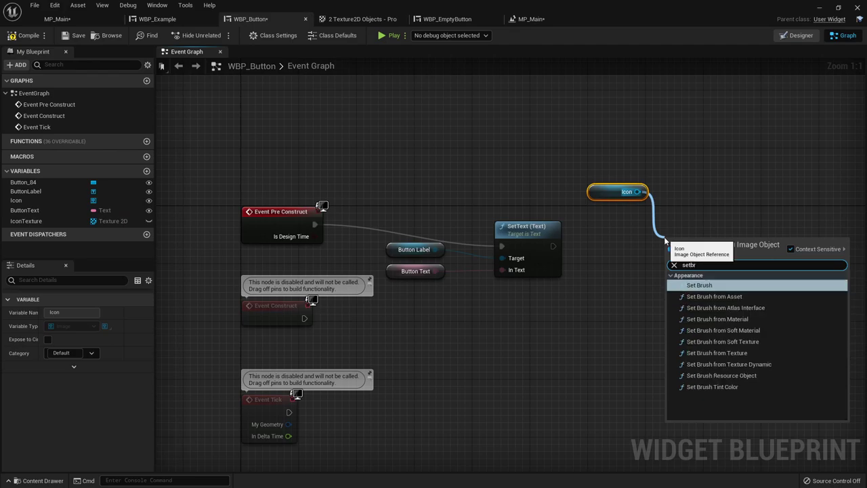
left_click(745, 353)
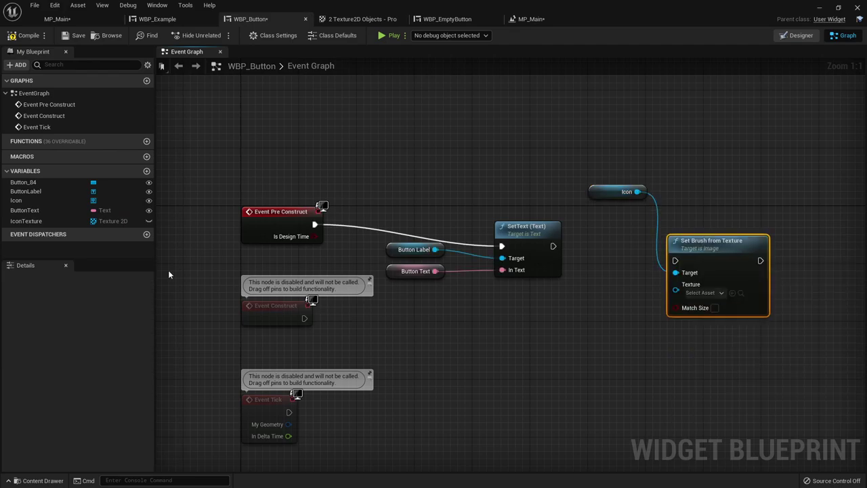
mouse_move(48, 224)
left_mouse_down()
mouse_move(675, 289)
mouse_move(670, 262)
mouse_move(553, 246)
left_mouse_up()
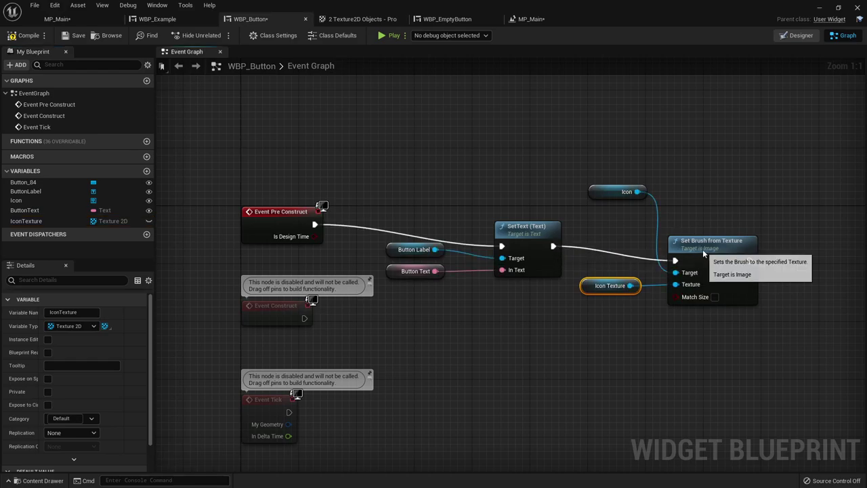
left_click_drag(712, 241, 704, 226)
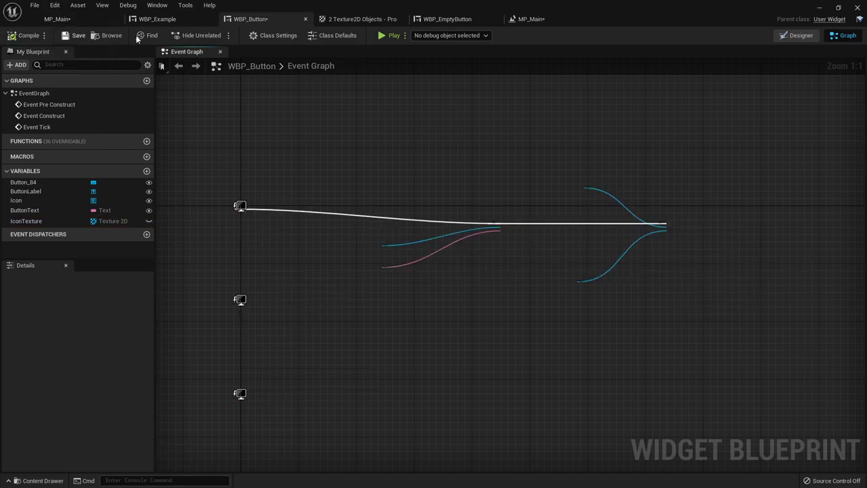
Step: Check how WBP_Button looks in the Designer and return to its event graph
left_click(795, 36)
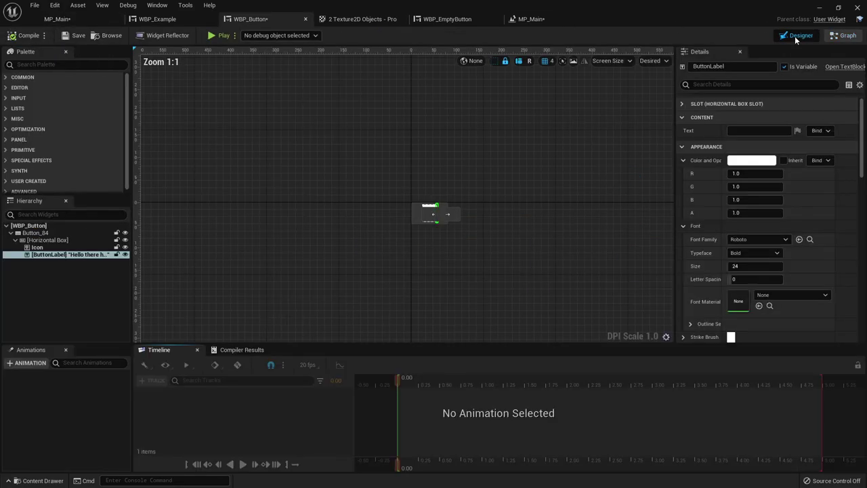
left_click(507, 238)
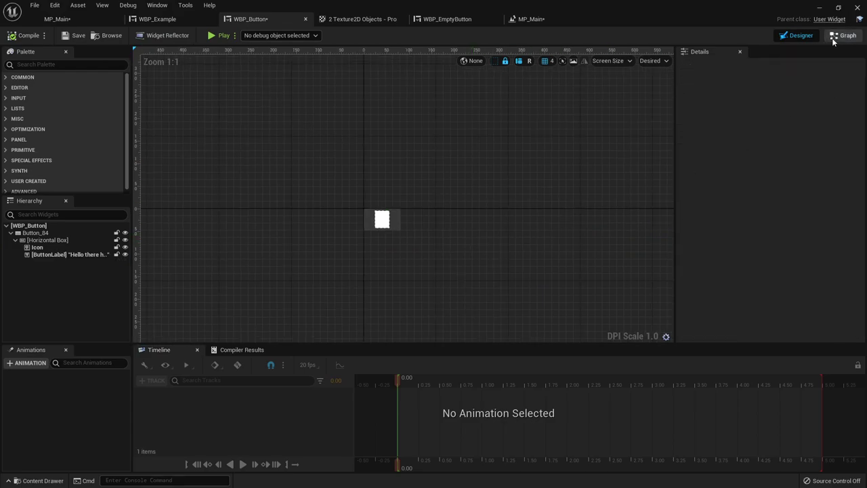
left_click(844, 36)
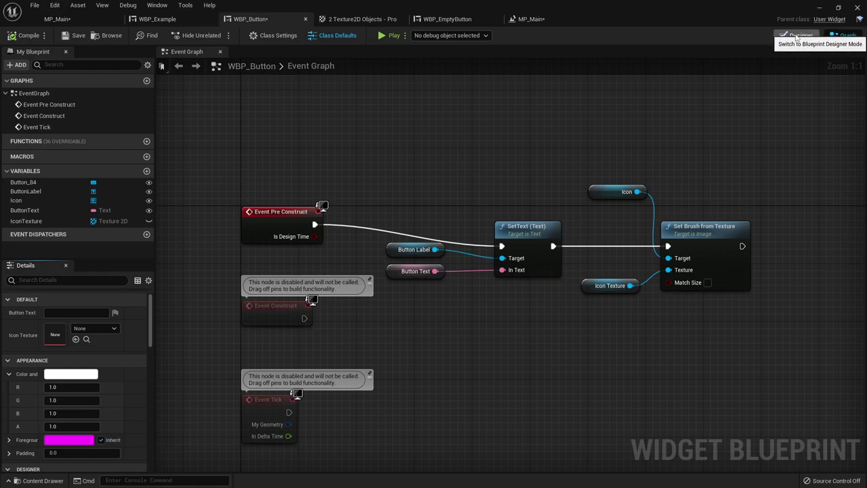
Step: Set the ButtonText variable's default value to "Example Text"
left_click(30, 211)
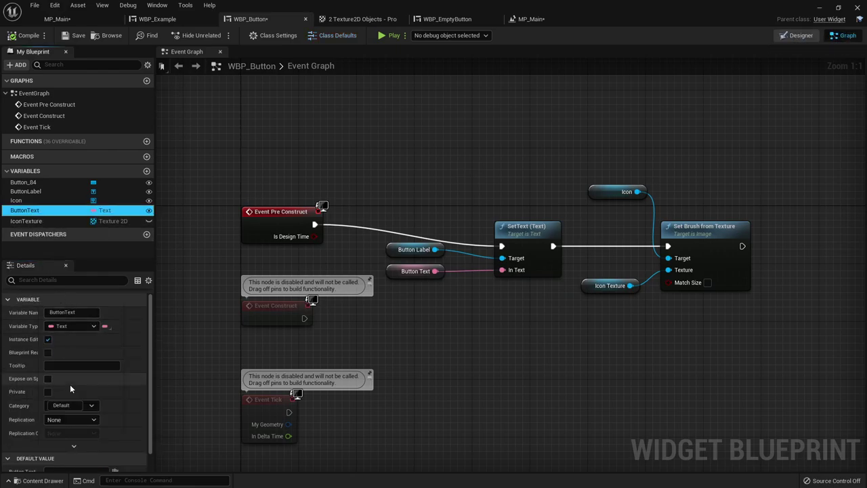
scroll(70, 374, "down", 1)
left_click(85, 461)
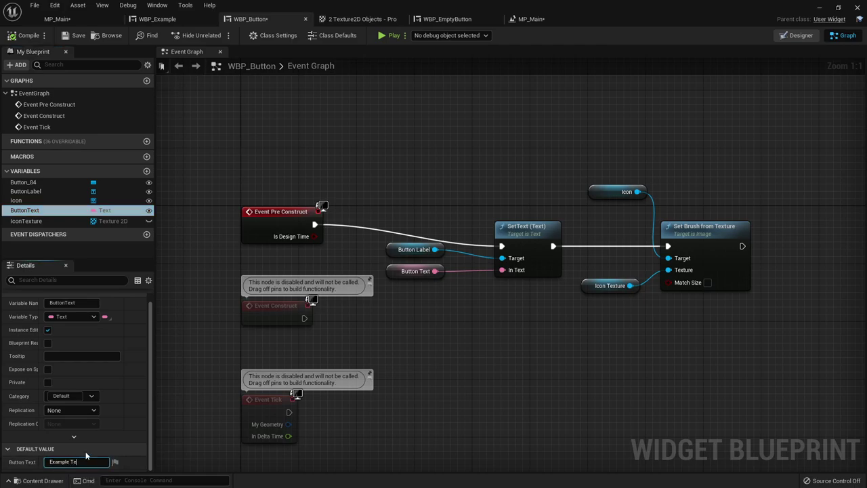
Step: Set IconTexture's default to 100_nature_transparent, compile and save WBP_Button, and view it in the Designer
left_click(30, 221)
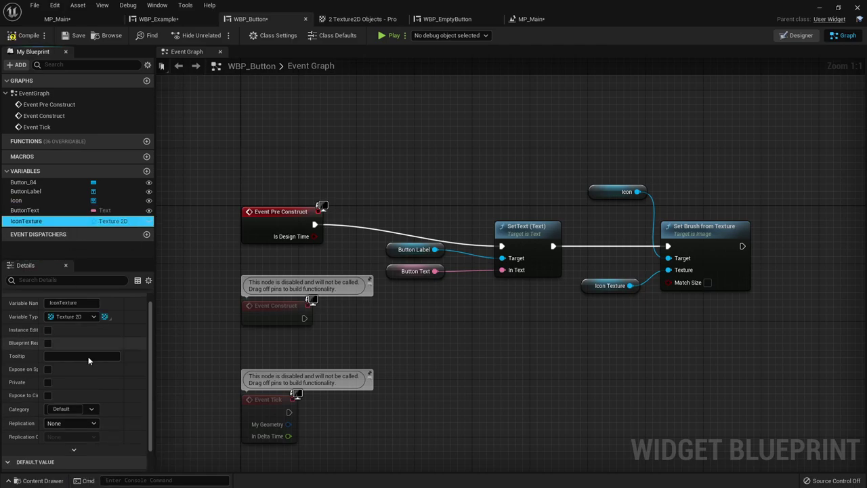
scroll(85, 366, "down", 1)
left_click(95, 446)
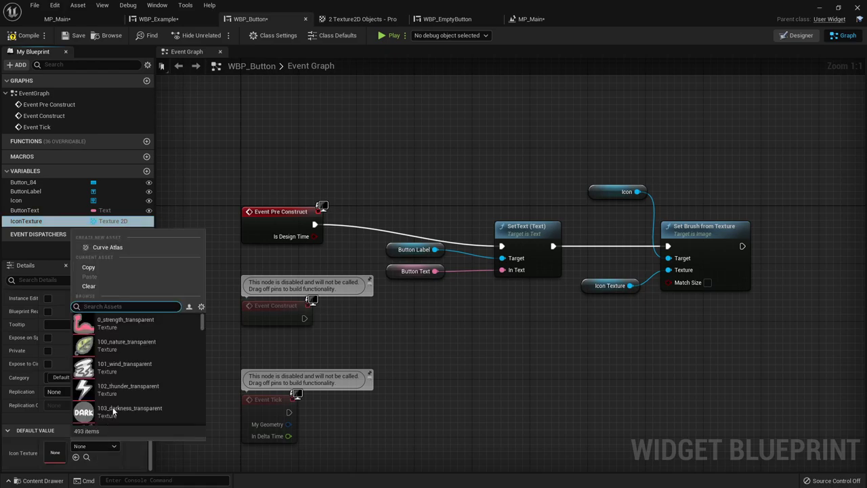
left_click(122, 348)
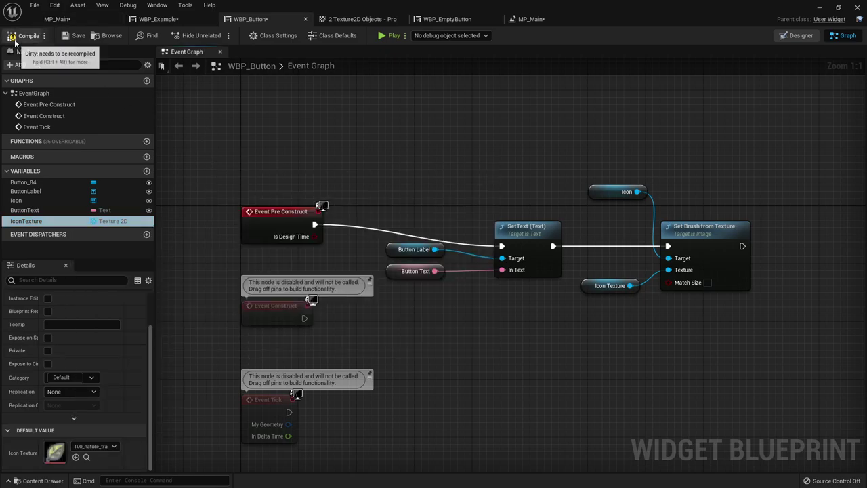
left_click(71, 37)
left_click(797, 36)
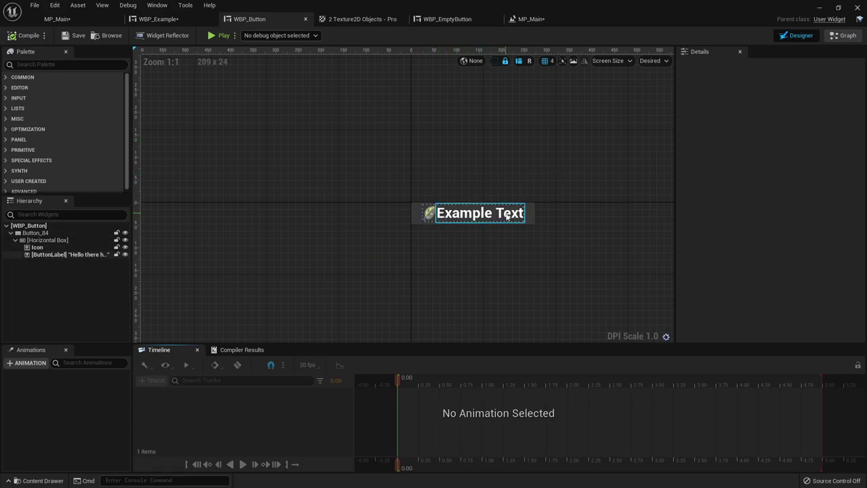
Step: In WBP_Example, move the Horizontal Box containing the three WBP_Button widgets down so it sits below the Text Block title
left_click(170, 22)
left_click(405, 153)
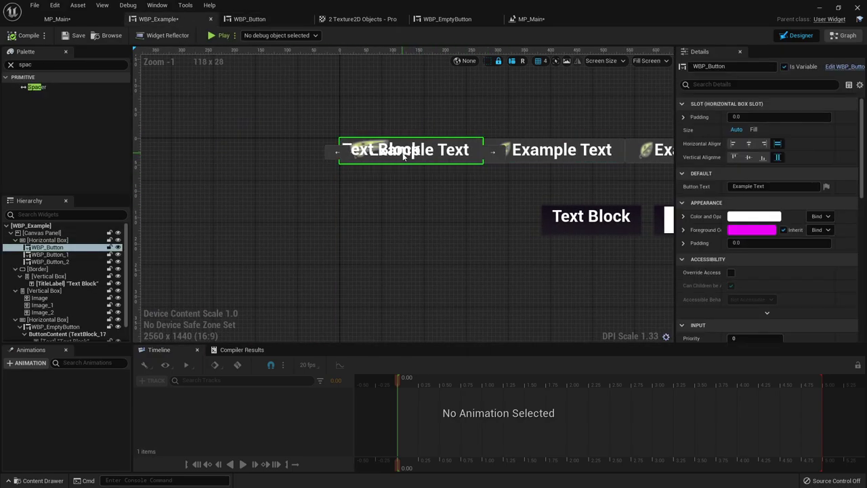
left_click(46, 240)
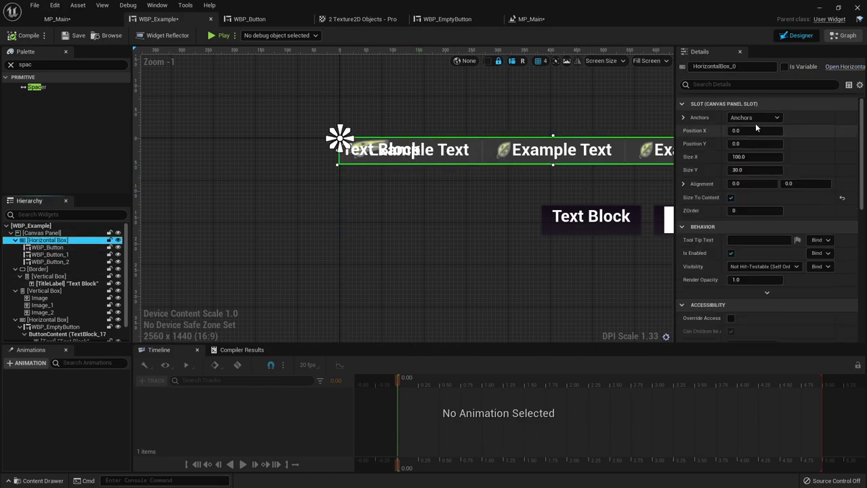
left_click_drag(748, 130, 787, 144)
left_click(418, 186)
right_click_drag(418, 186, 350, 187)
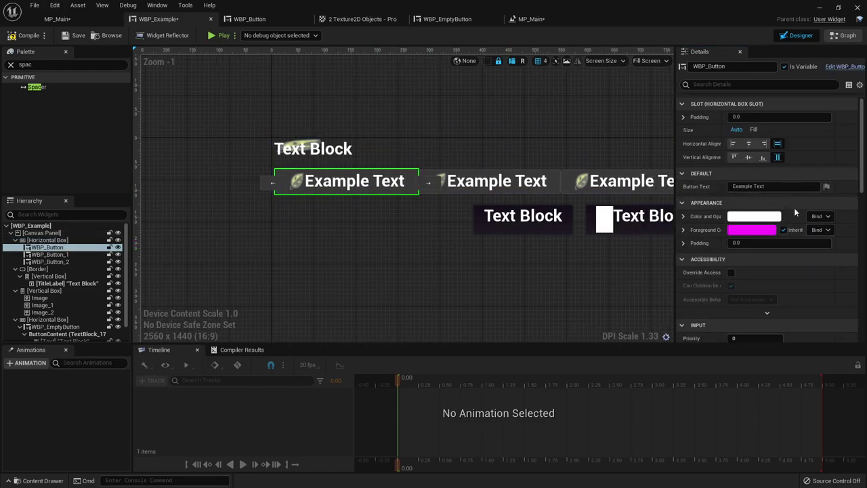
Step: Make WBP_Button's IconTexture variable instance editable, and compile and save the widget blueprint
left_click(248, 19)
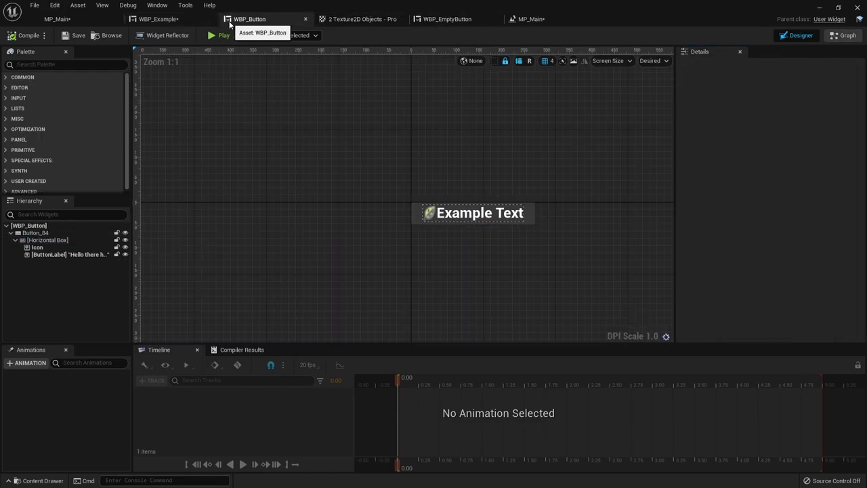
left_click(431, 211)
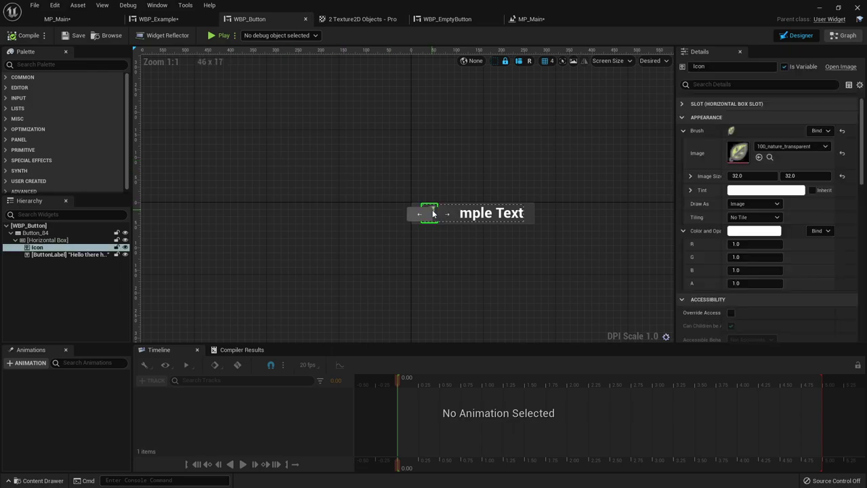
left_click(845, 36)
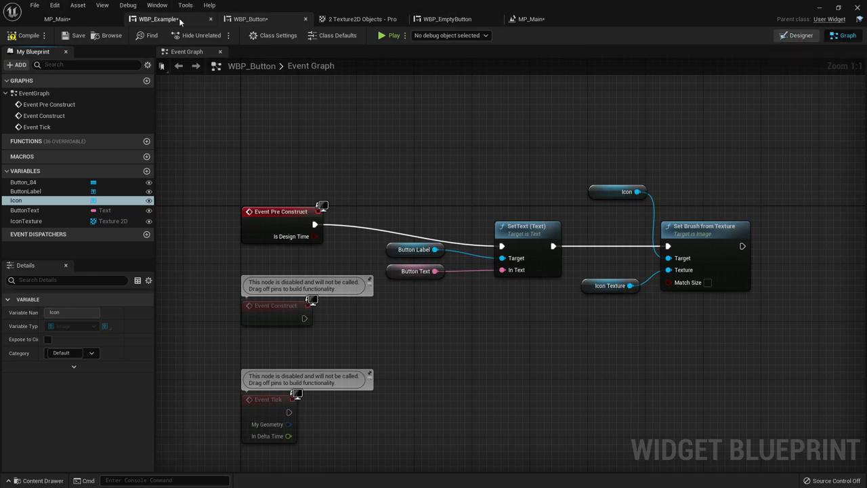
left_click(70, 35)
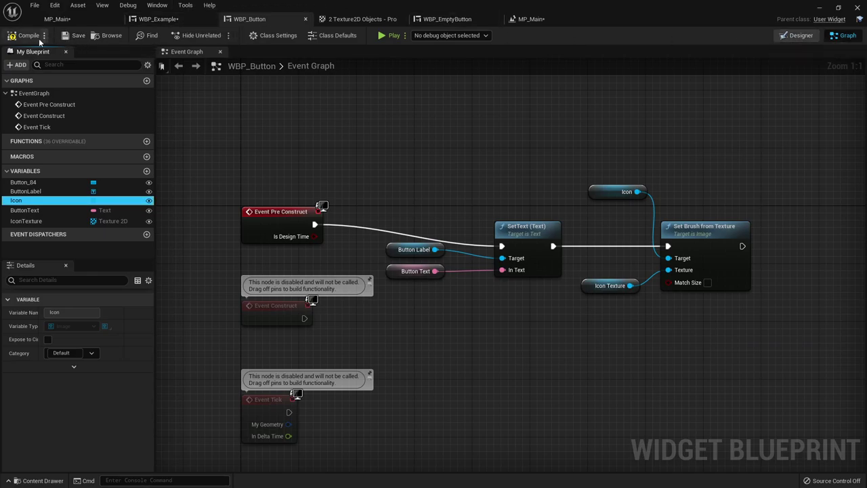
Step: Set the Icon Texture of the first WBP_Button in WBP_Example to 101_wind_transparent
left_click(184, 21)
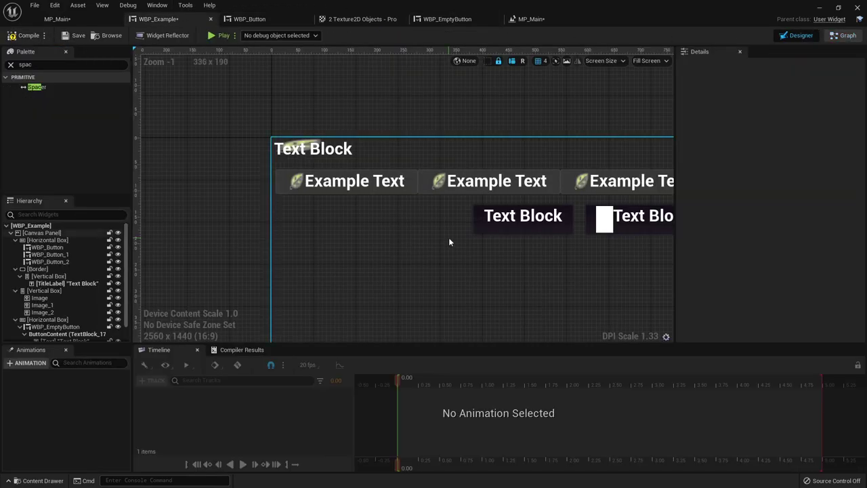
left_click(345, 181)
left_click(793, 205)
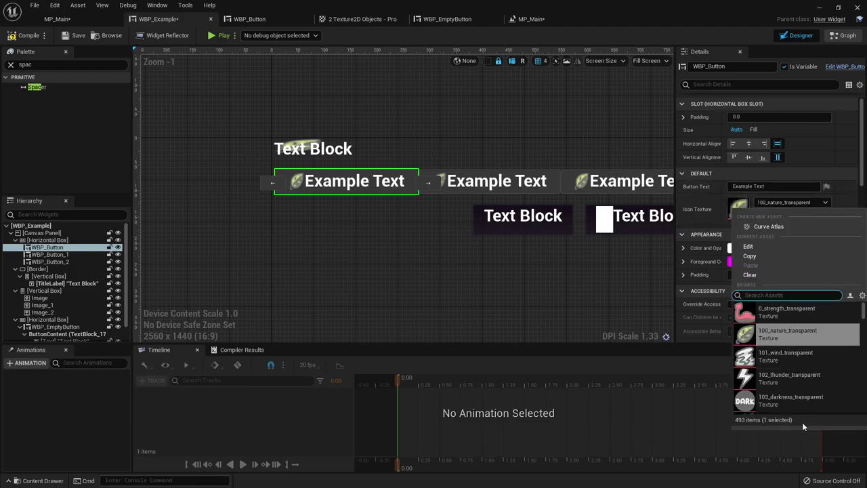
left_click(787, 363)
Step: Set the first button's Button Text to "Hello There", and compile and save WBP_Example
left_click(770, 187)
type("Hello There")
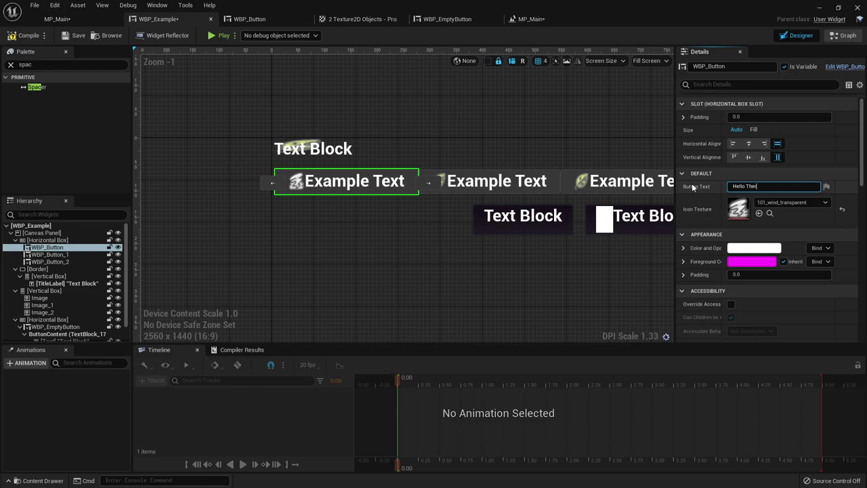
left_click(444, 133)
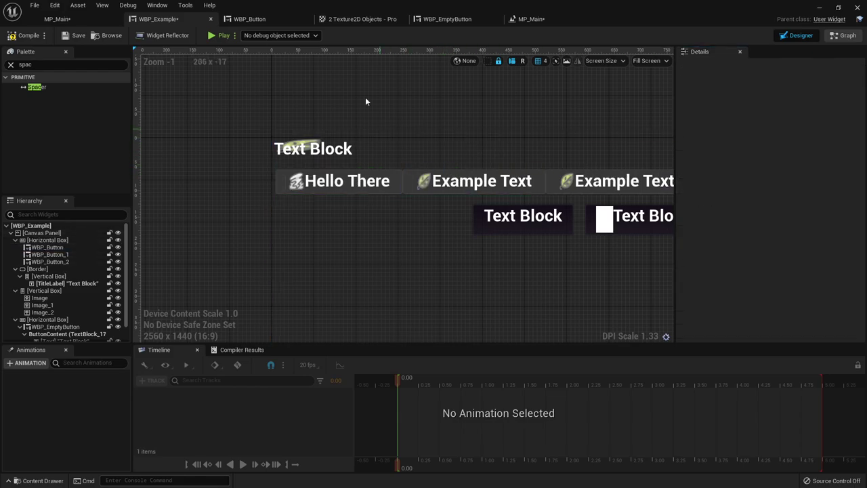
left_click(24, 36)
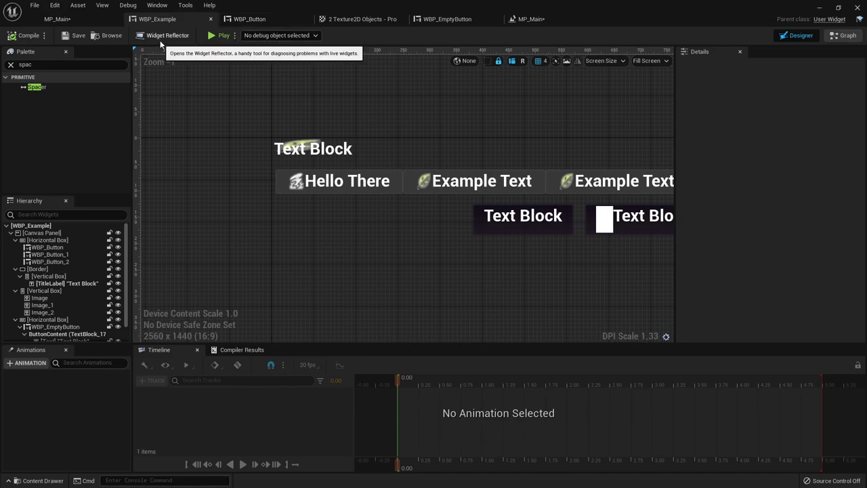
right_click_drag(359, 254, 281, 163)
right_click_drag(429, 186, 429, 191)
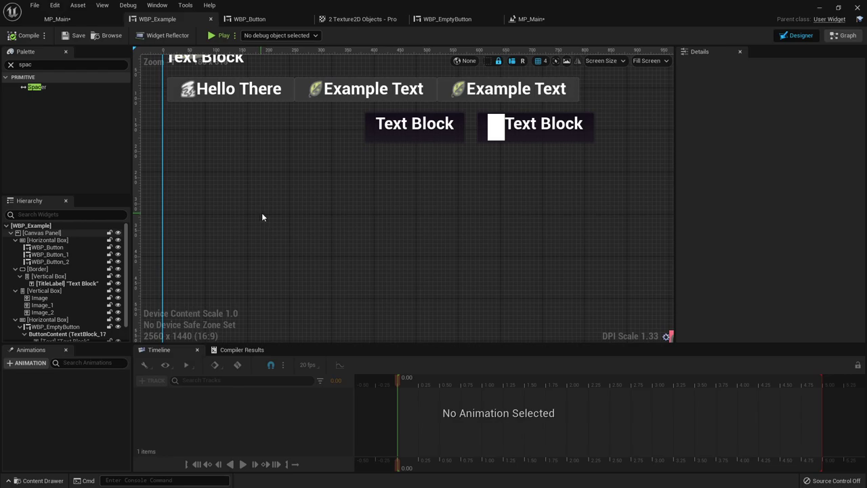
right_click_drag(261, 217, 314, 242)
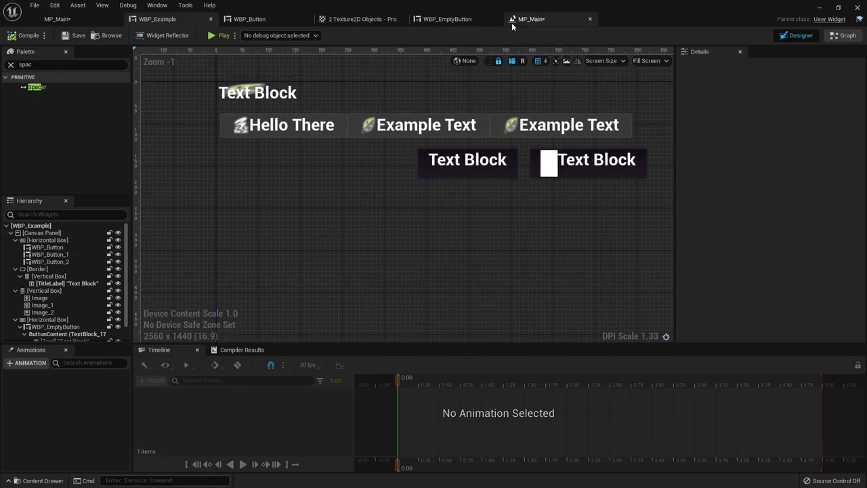
Step: Close the property matrix of the two Texture2D objects and return to WBP_Example
left_click(523, 19)
left_click(447, 19)
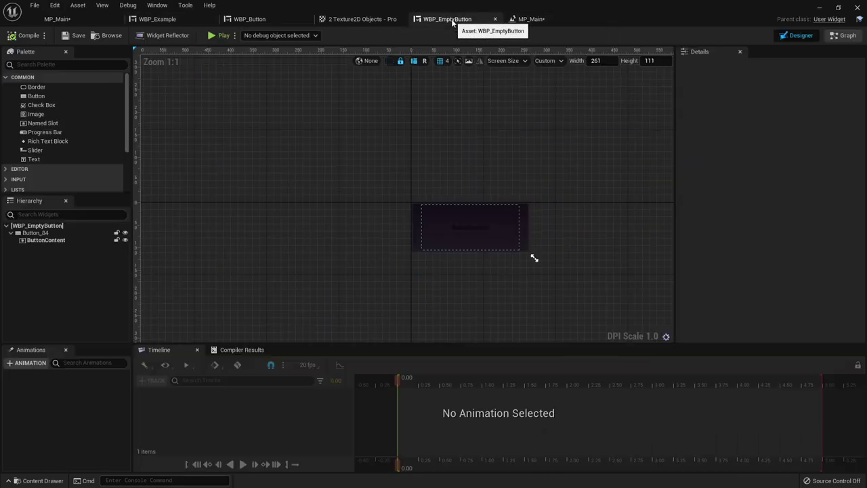
left_click(384, 20)
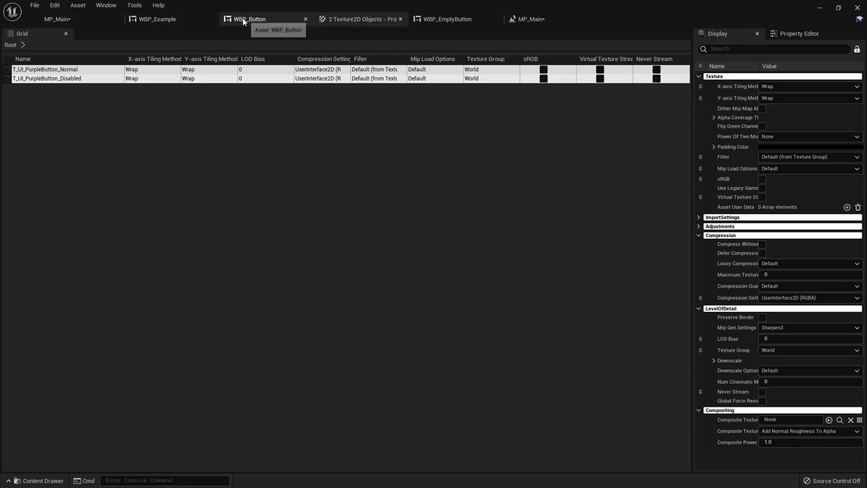
middle_click(347, 21)
left_click(154, 21)
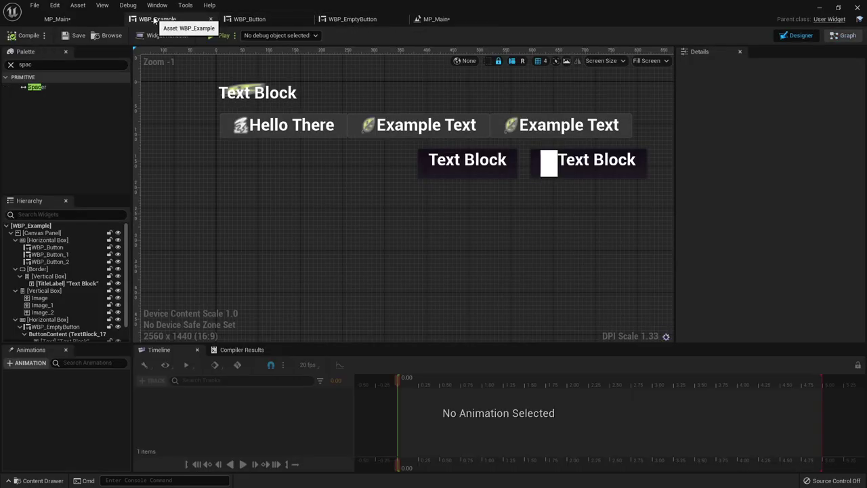
Step: Clear the widget palette's search filter and browse the full list of widget categories
left_click(370, 71)
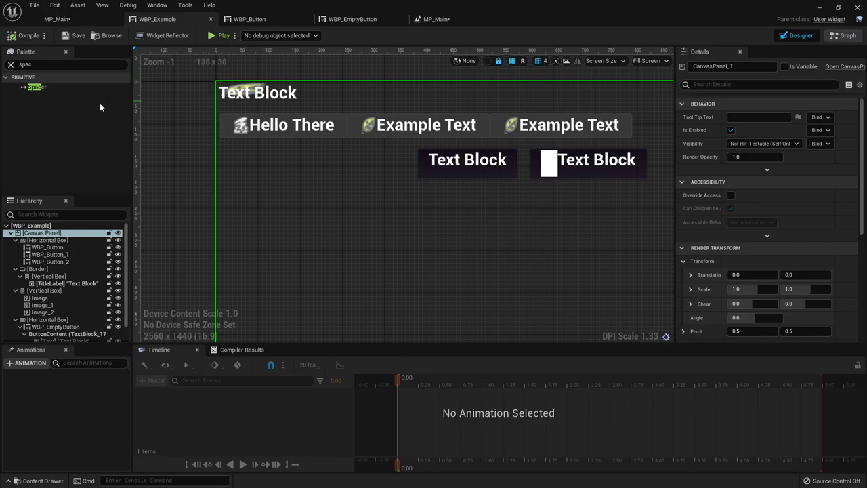
left_click(10, 64)
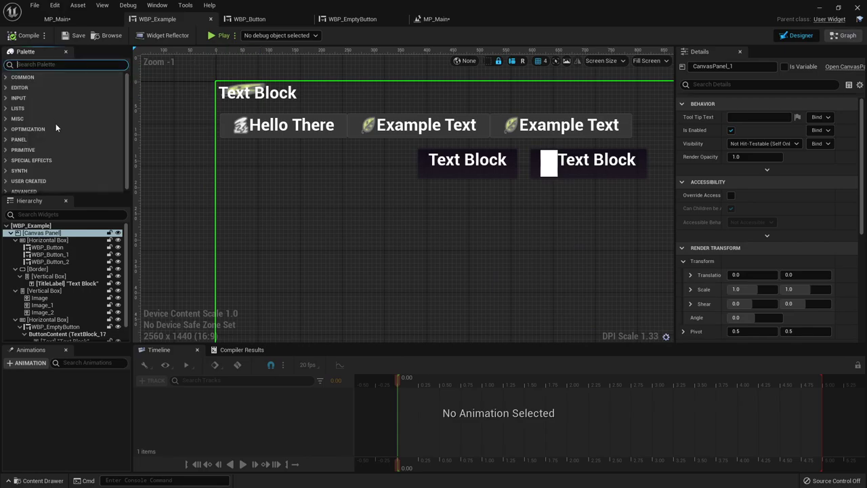
scroll(24, 173, "down", 1)
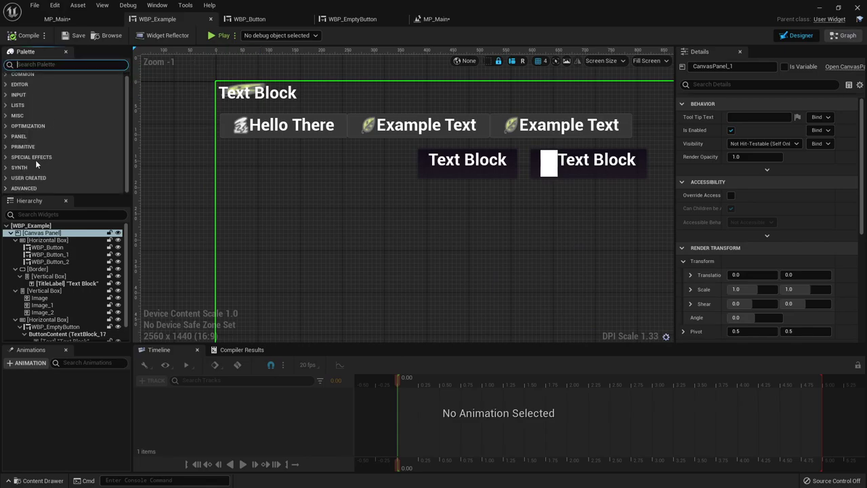